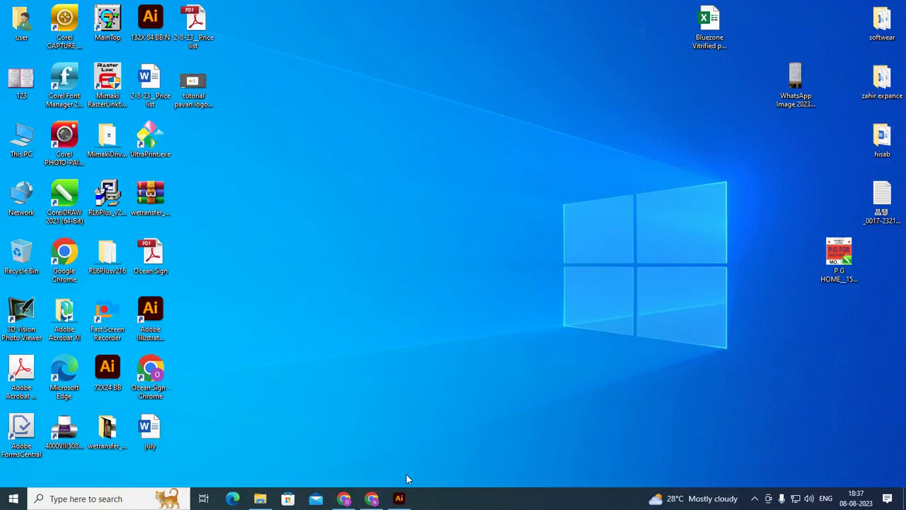
- Bring the logo artwork forward and zoom between 100% and 200% to compare both logos
left_click(400, 499)
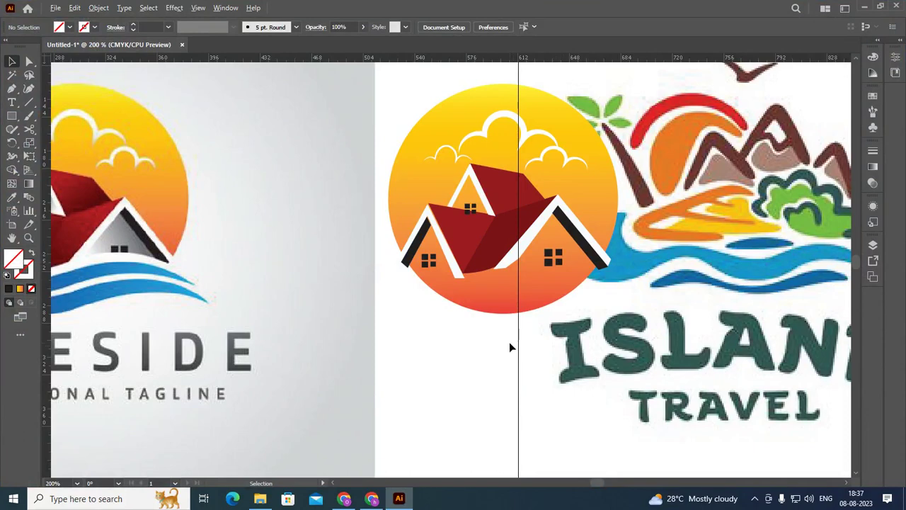
scroll(511, 347, "down", 1, "alt")
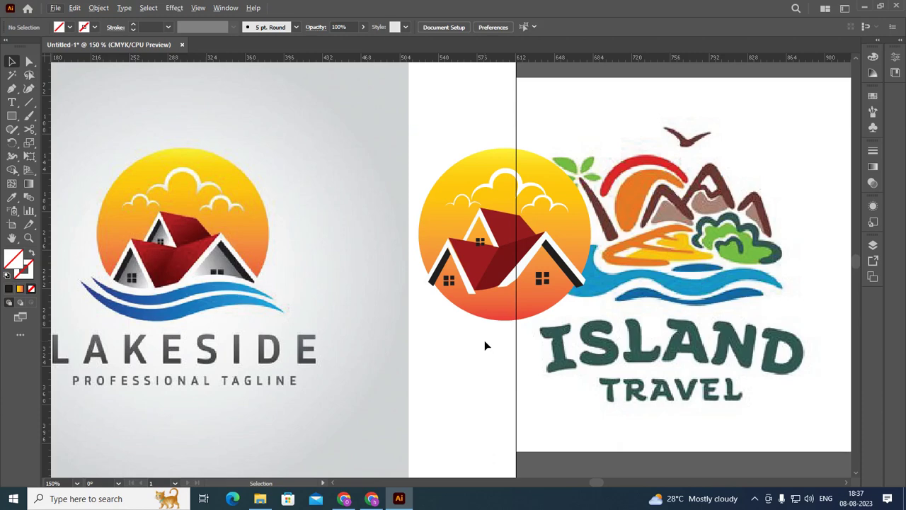
scroll(480, 298, "down", 1, "alt")
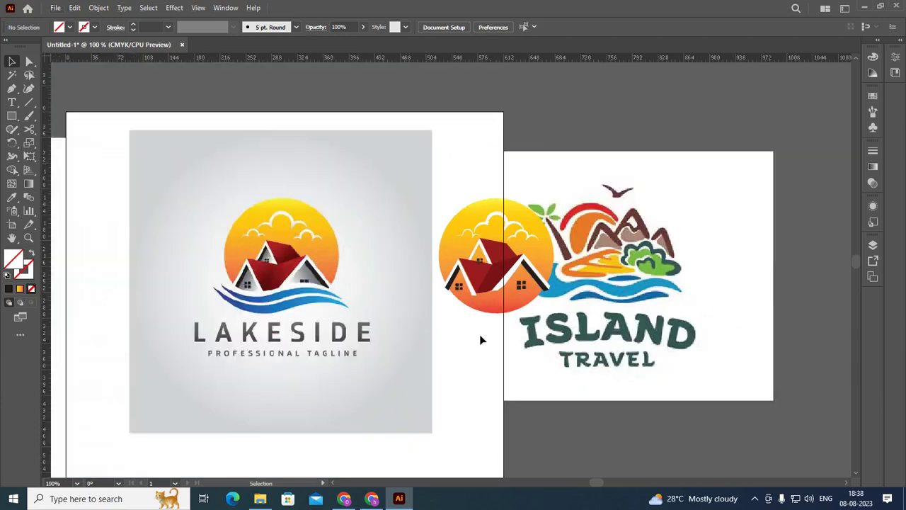
scroll(381, 340, "up", 1, "alt")
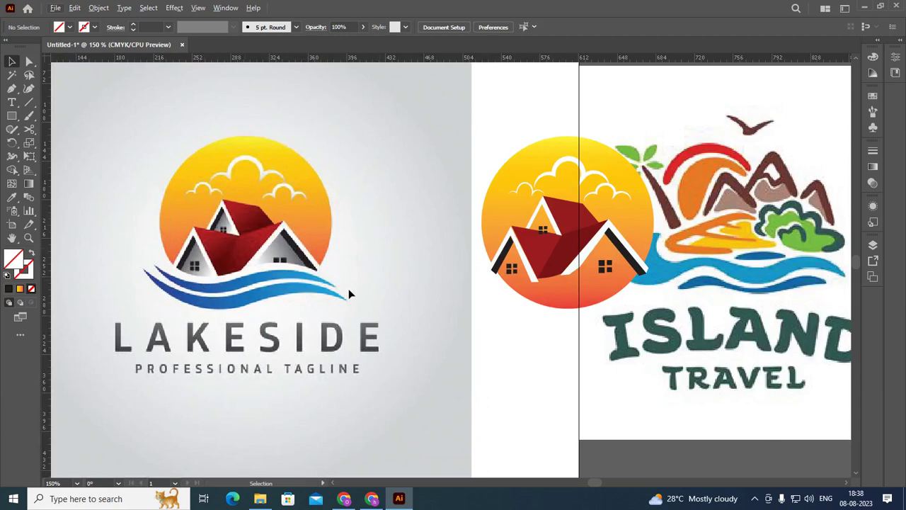
scroll(342, 292, "up", 1, "alt")
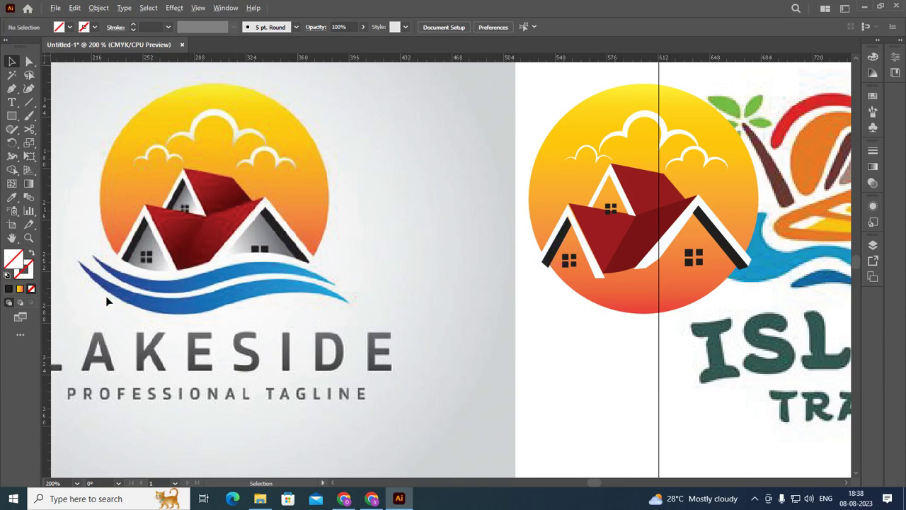
- Ungroup the recreated houses and reposition the rear house's small window
left_click(611, 216)
right_click(611, 213)
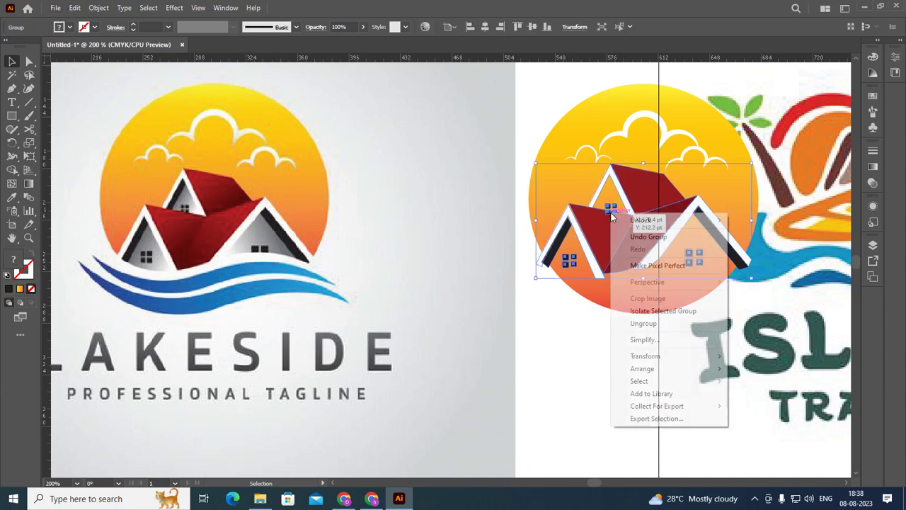
left_click(644, 323)
left_click(568, 370)
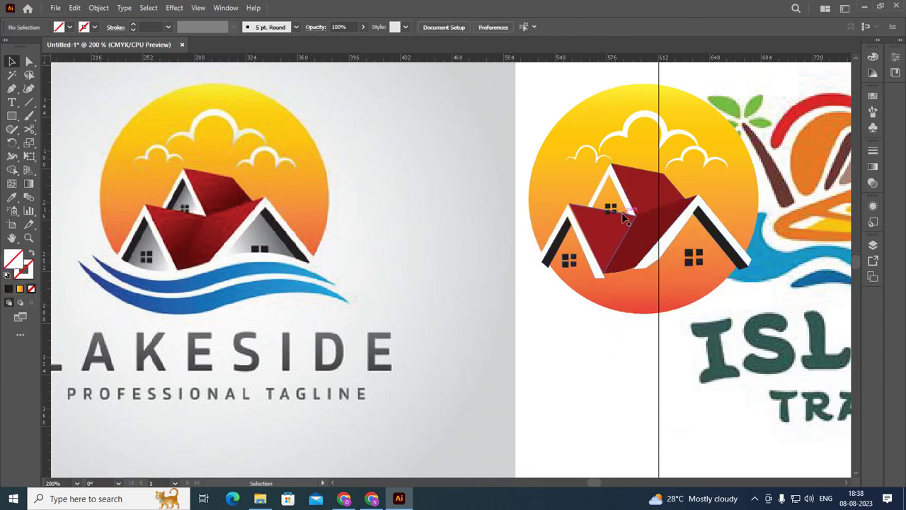
left_click(616, 215)
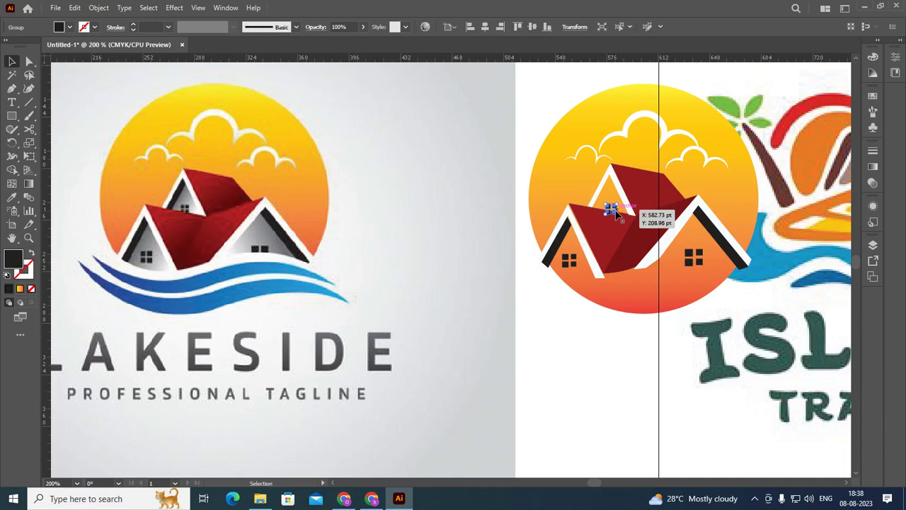
key("ctrl")
left_click_drag(614, 213, 606, 279)
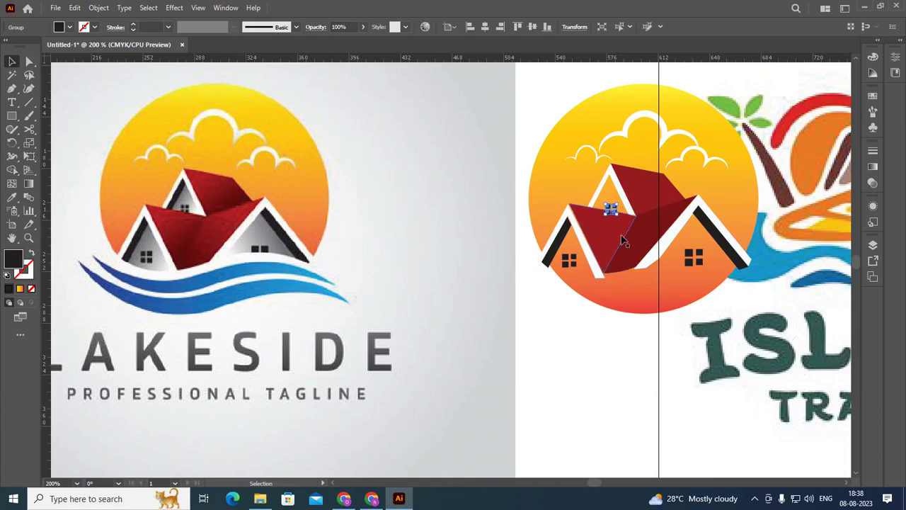
scroll(610, 210, "up", 1)
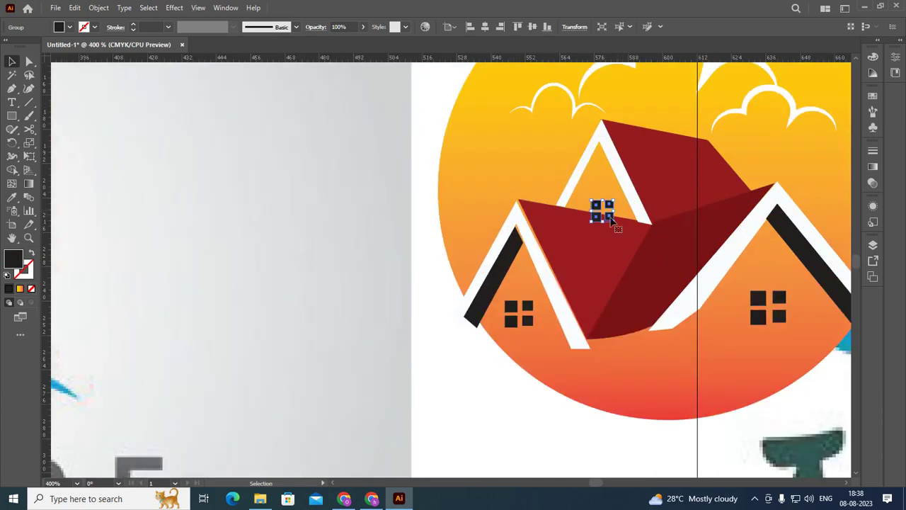
- Send the rear window backward behind the red roof, deselect, and zoom toward the LAKESIDE logo
left_click(439, 244)
left_click(611, 220)
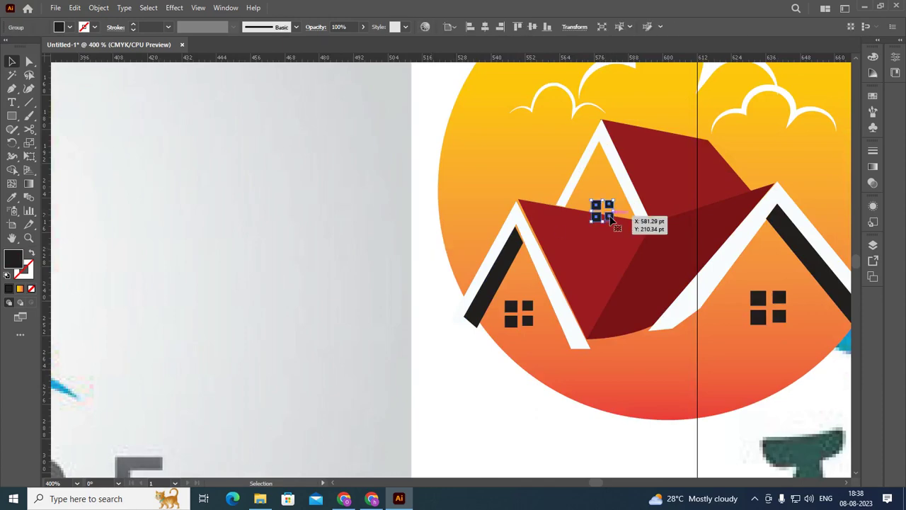
right_click(609, 220)
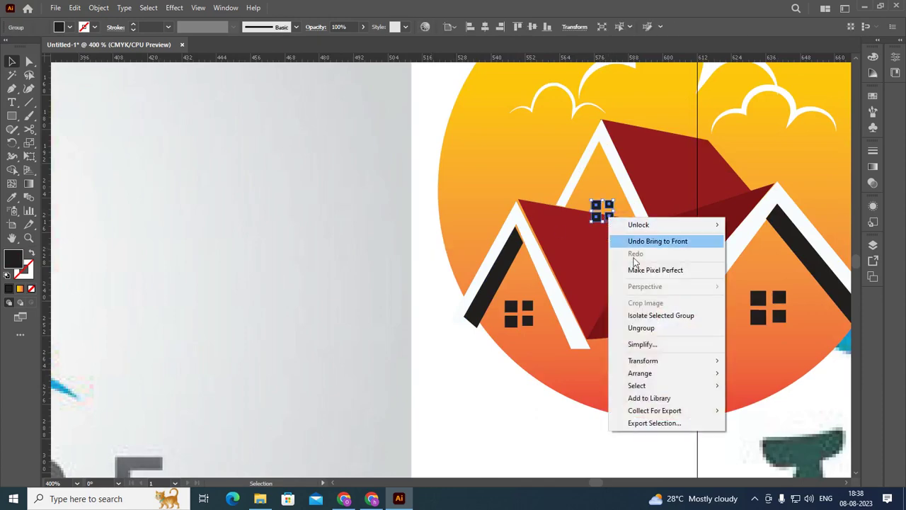
mouse_move(640, 374)
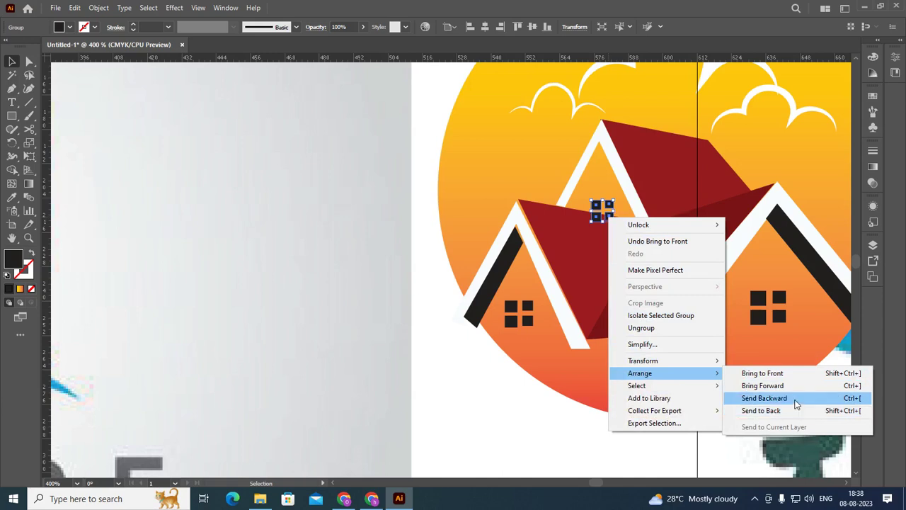
left_click(765, 398)
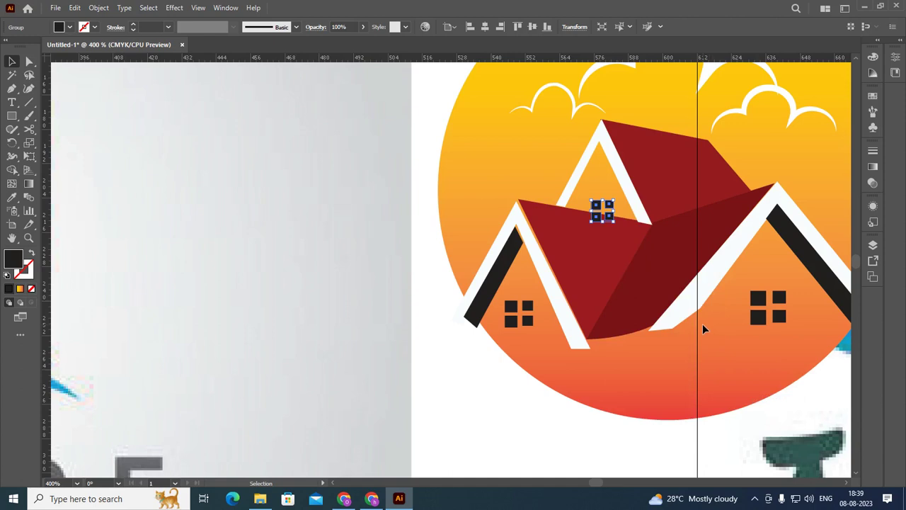
key("a")
key("v")
left_click(469, 412)
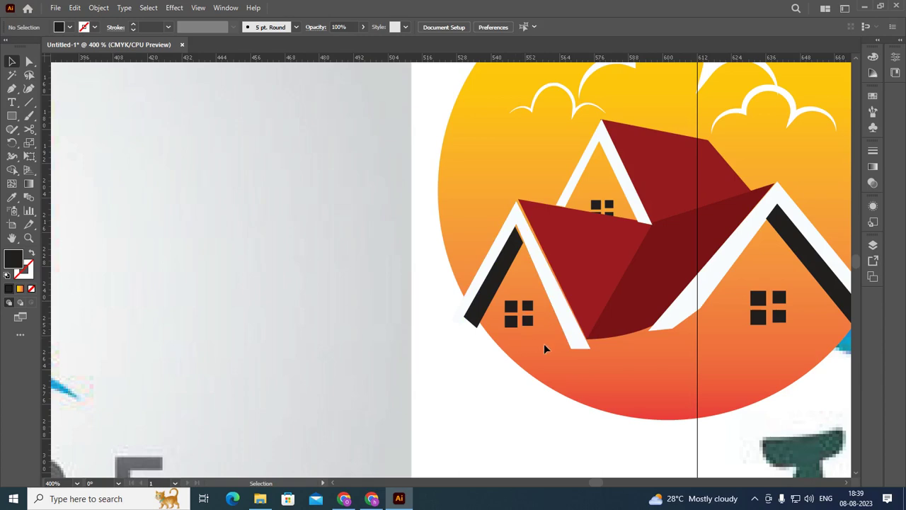
scroll(539, 345, "down", 1)
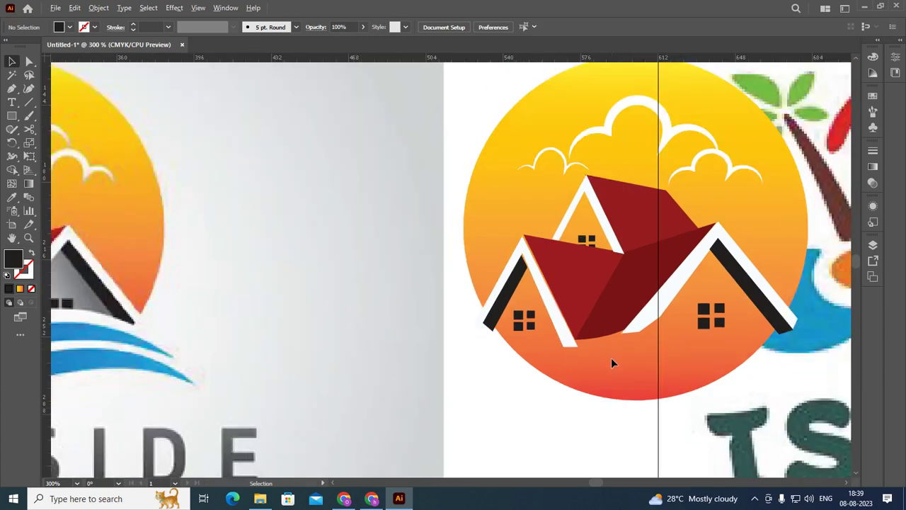
scroll(612, 360, "down", 1)
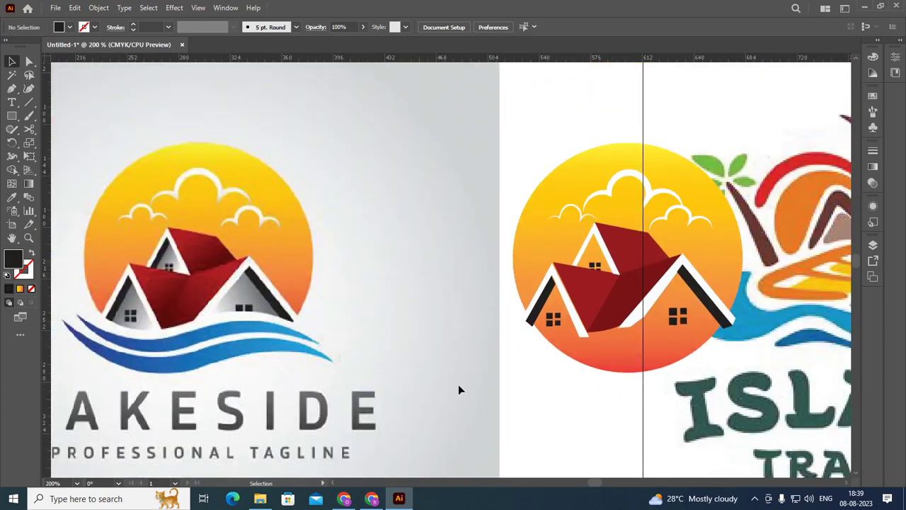
scroll(481, 375, "down", 1)
scroll(496, 366, "left", 3)
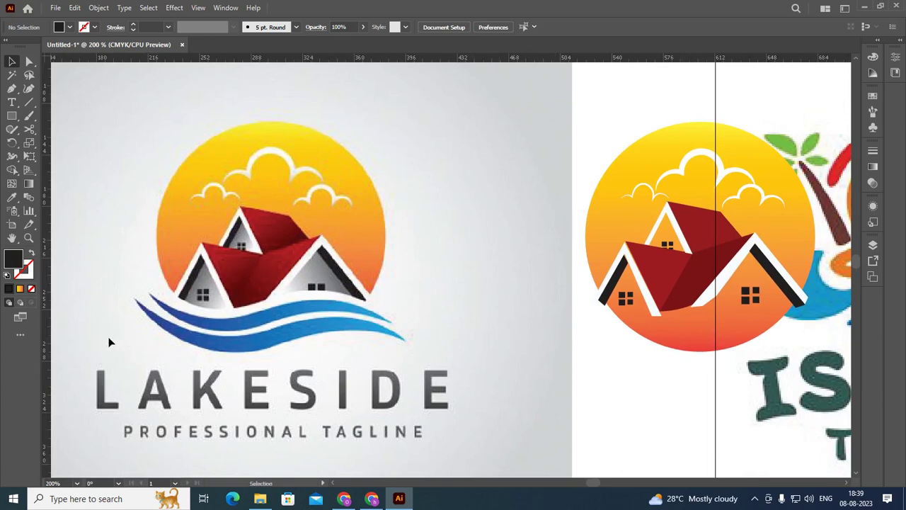
scroll(109, 342, "up", 1)
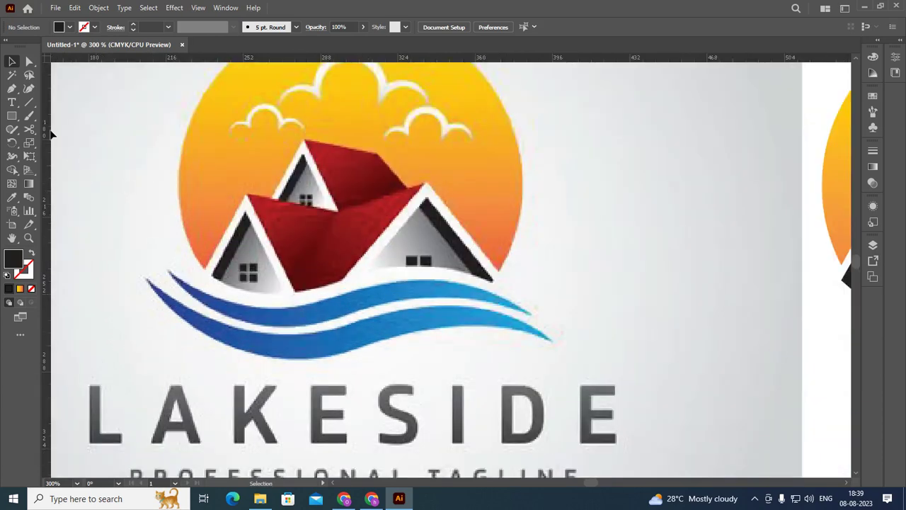
- With the Pen tool, start the upper wave outline at its left tip and curve along its lower edge
left_click(12, 90)
left_click(12, 90)
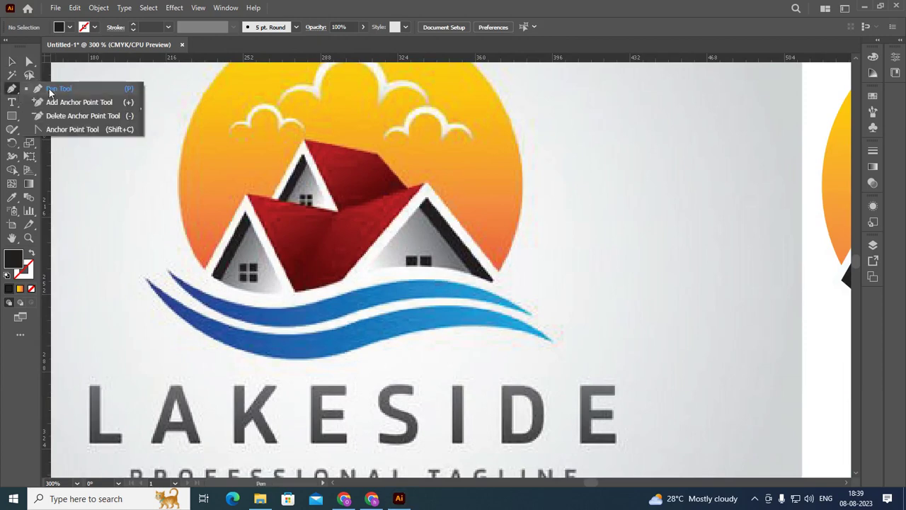
left_click_drag(12, 92, 49, 92)
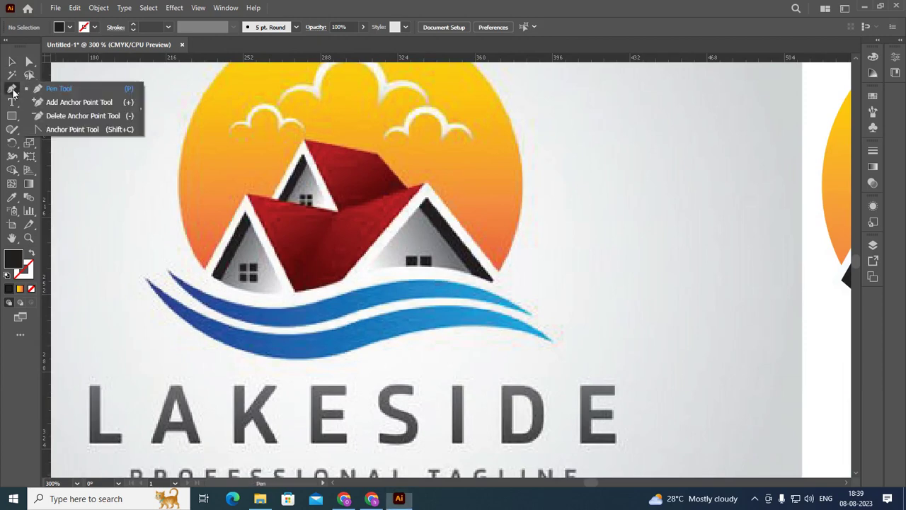
left_click(48, 90)
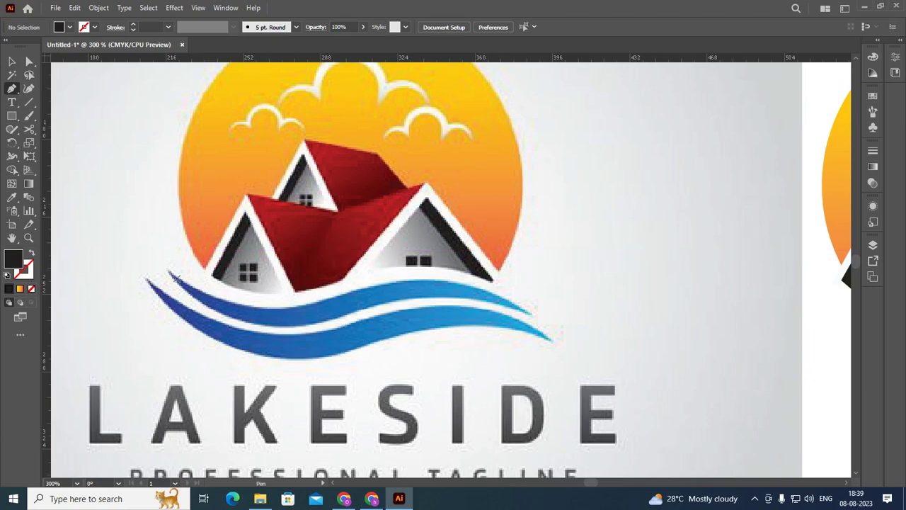
left_click(169, 276)
scroll(336, 326, "up", 1)
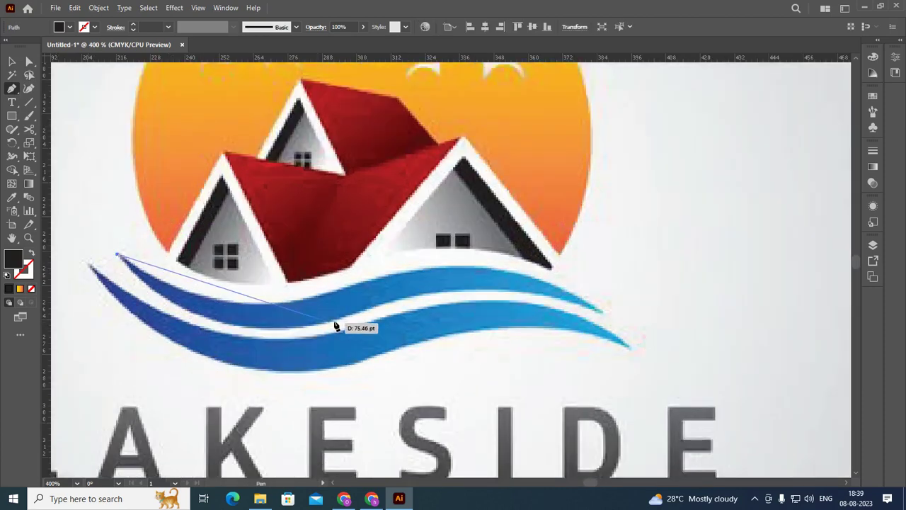
left_click_drag(345, 315, 398, 301)
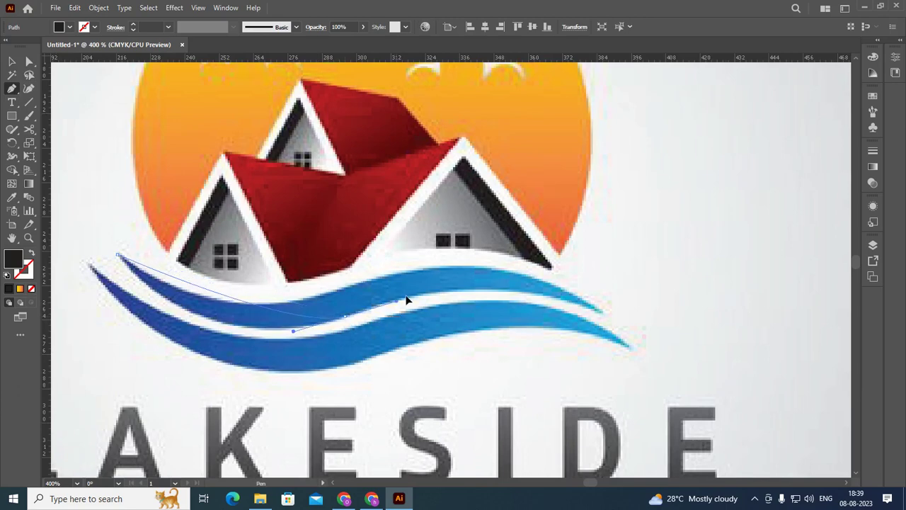
mouse_move(490, 267)
left_mouse_down()
mouse_move(349, 331)
mouse_move(347, 320)
left_mouse_up()
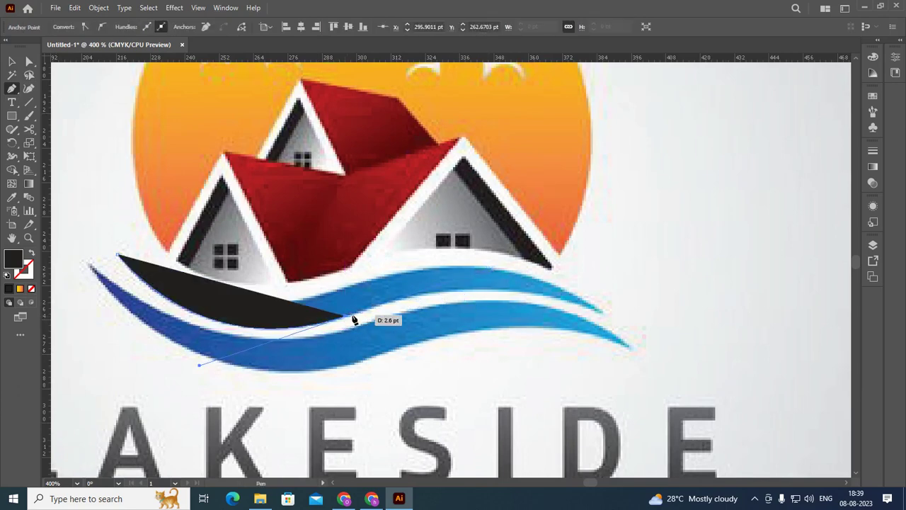
- Make the path stroke-only, corner it at the right tip, and close it along the wave's top edge
key("shift+x")
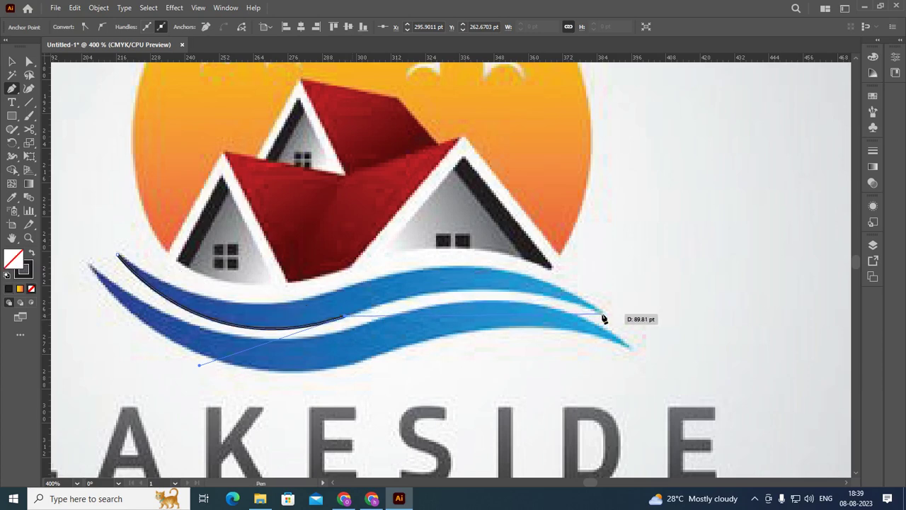
left_click_drag(600, 311, 717, 370)
left_click(602, 313)
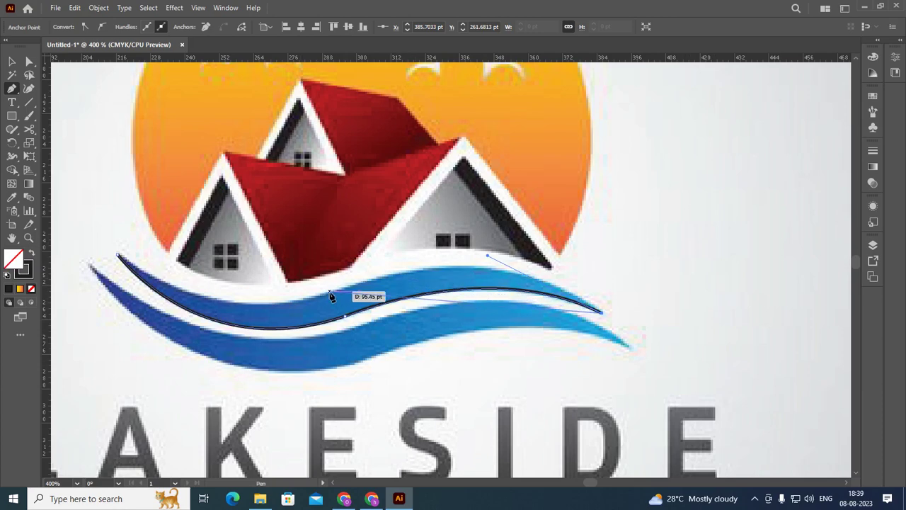
mouse_move(329, 299)
left_mouse_down()
mouse_move(135, 352)
mouse_move(301, 296)
left_mouse_up()
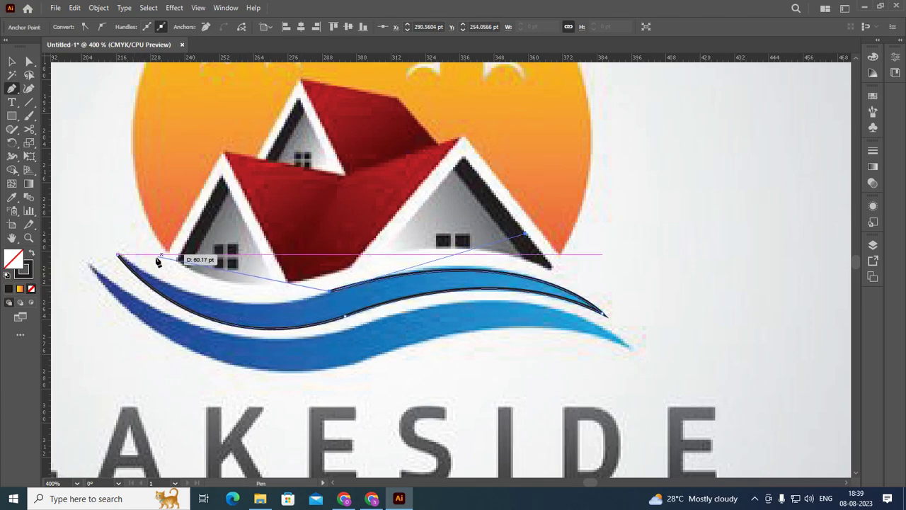
left_click(119, 254)
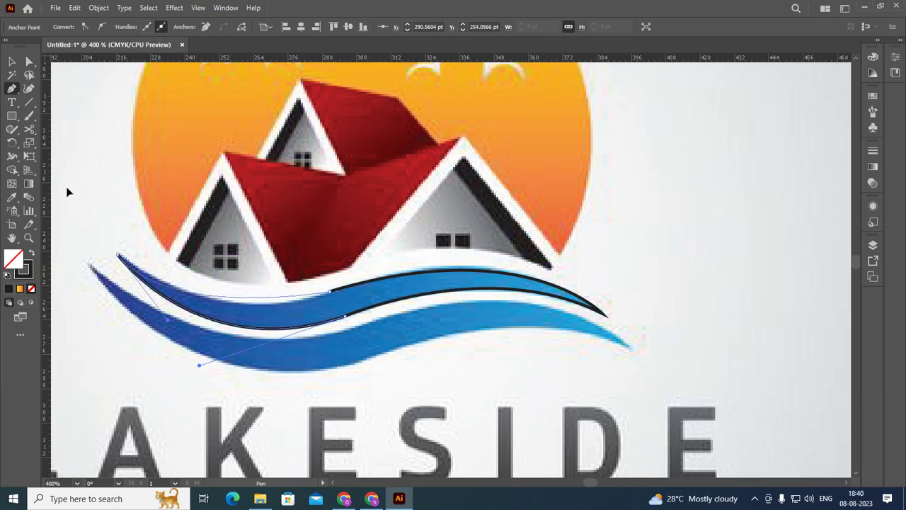
scroll(53, 180, "left", 3)
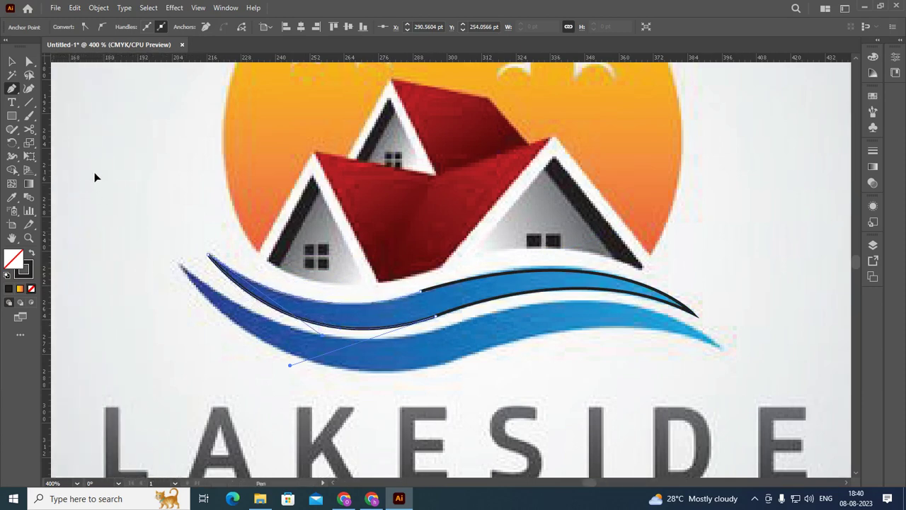
- Smooth the bottom and top edges of the upper wave outline with the Smooth tool
left_click(14, 132)
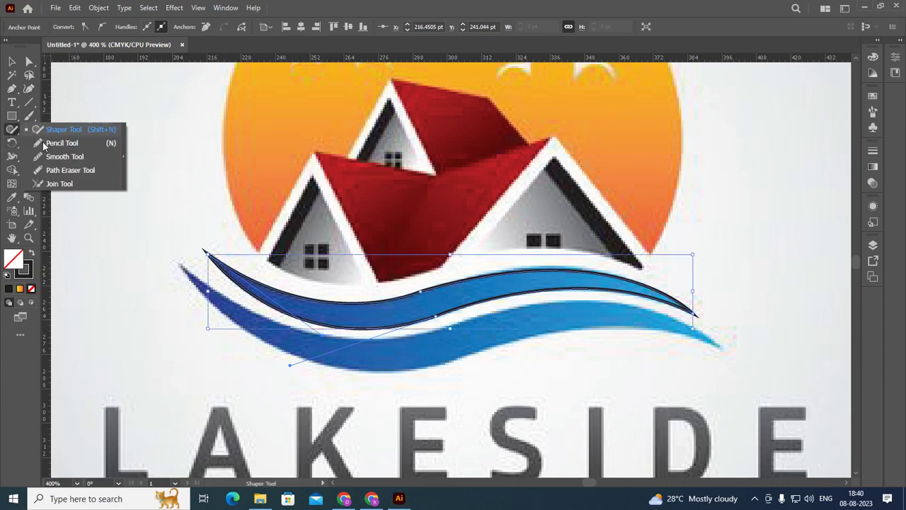
left_click(46, 155)
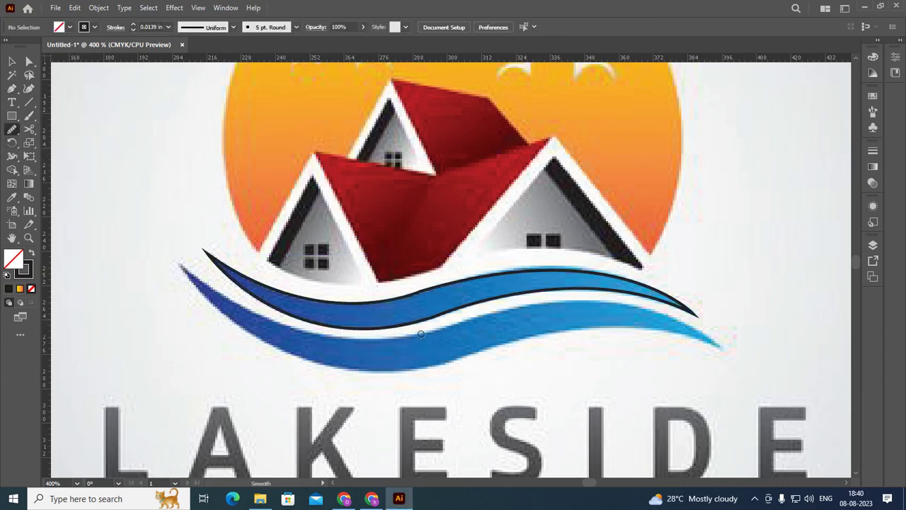
left_click(12, 71)
left_click(12, 64)
left_click(415, 326)
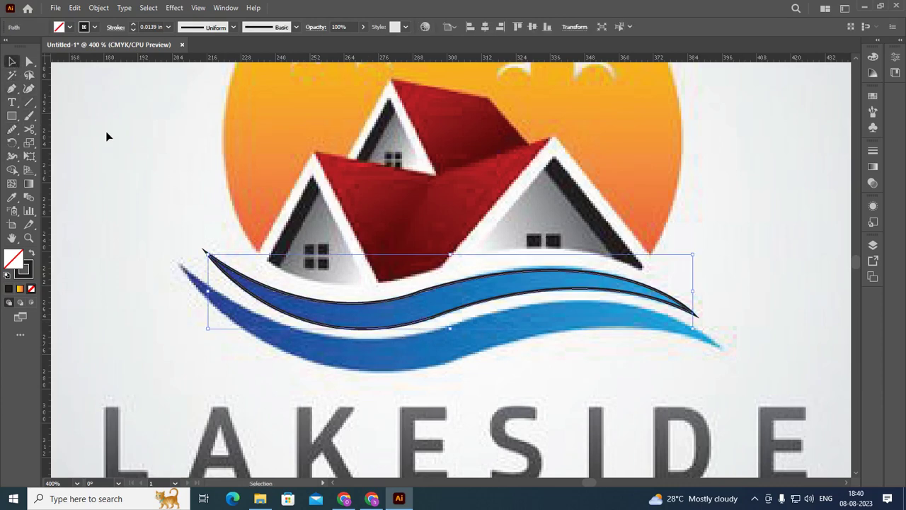
left_click(12, 129)
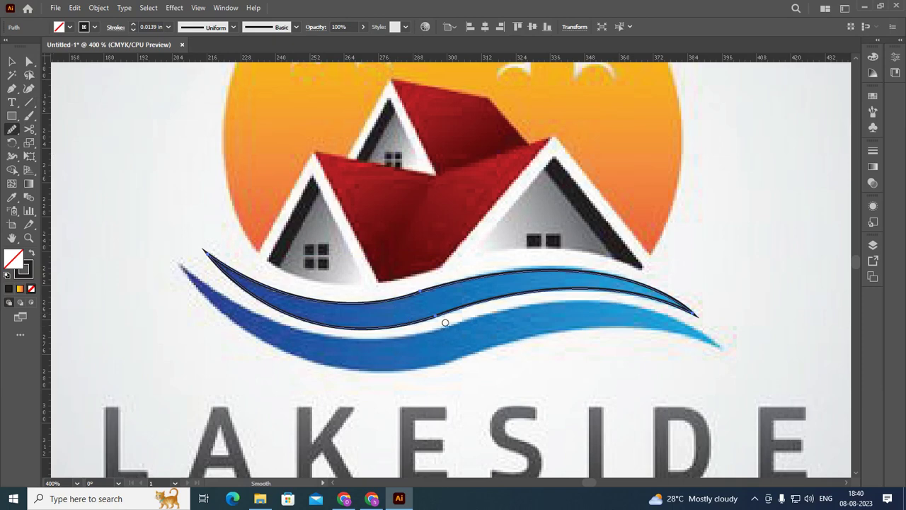
left_click_drag(451, 314, 415, 324)
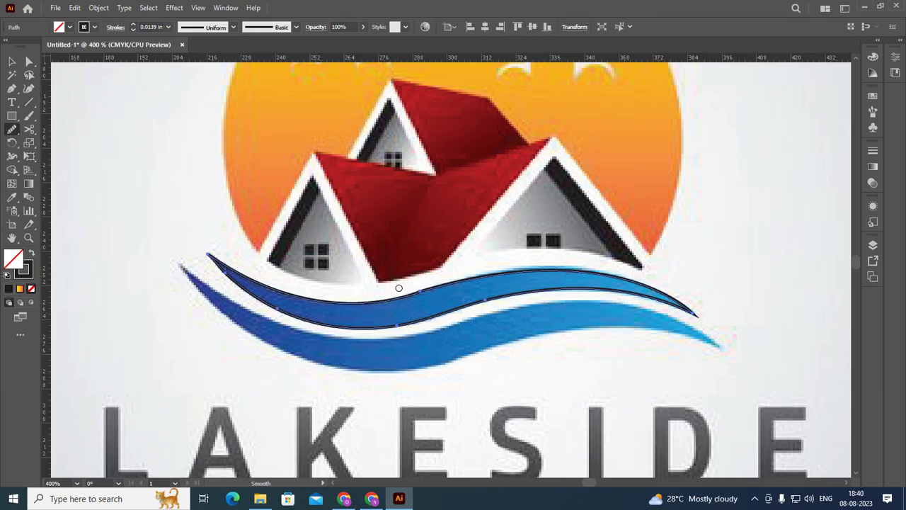
left_click_drag(399, 294, 433, 283)
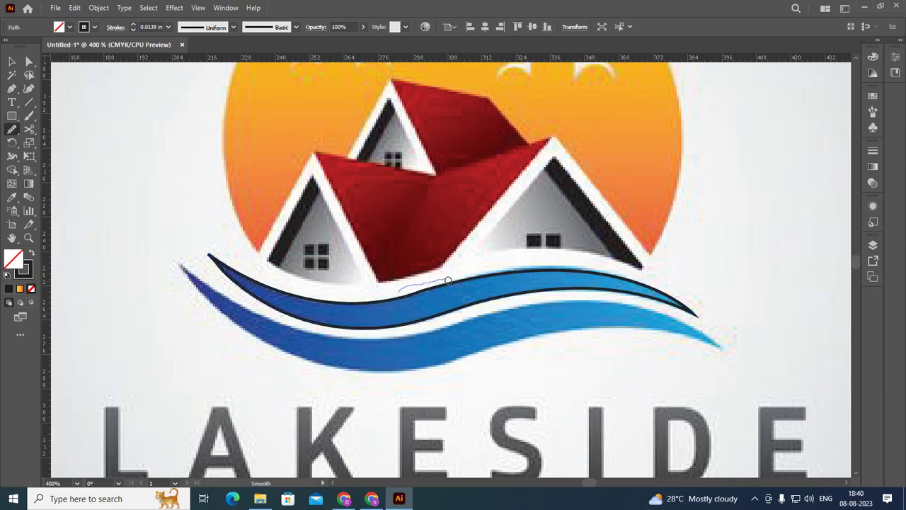
- Deselect the wave outline, then reselect it to check the smoothed result
left_click(12, 61)
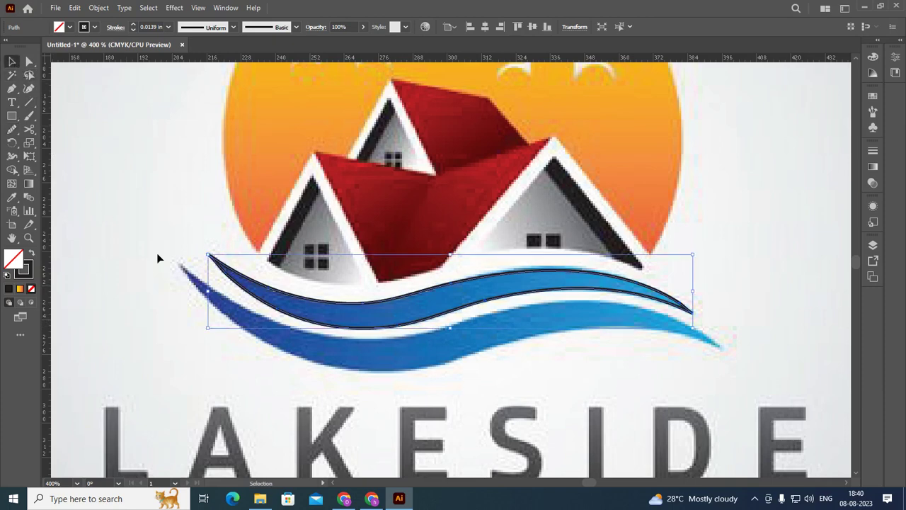
left_click(212, 359)
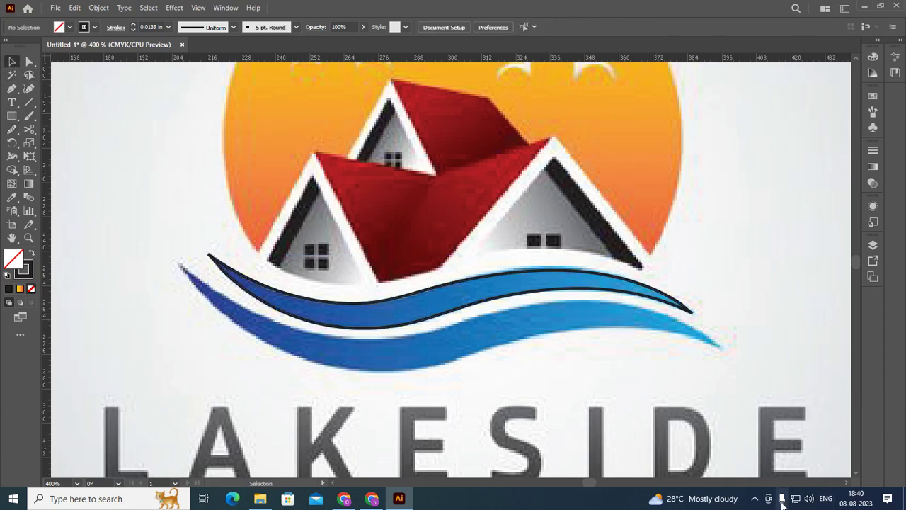
left_click(757, 500)
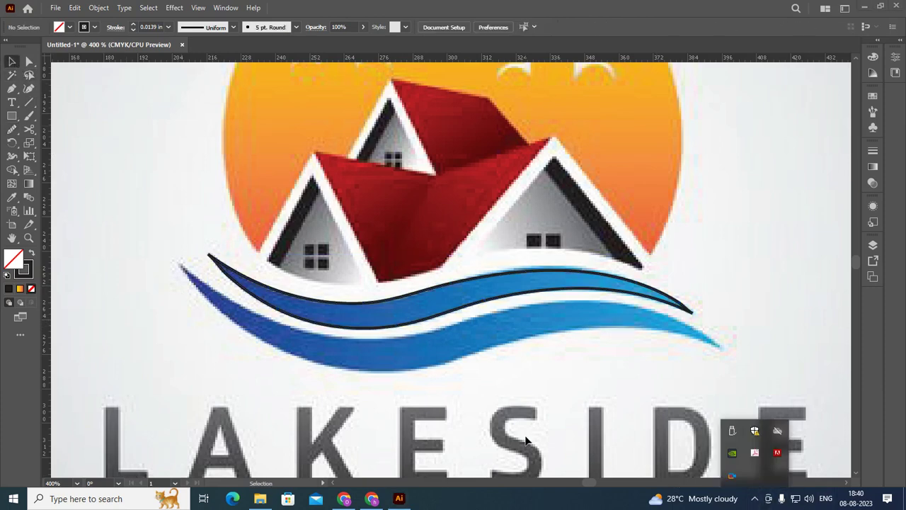
left_click(454, 314)
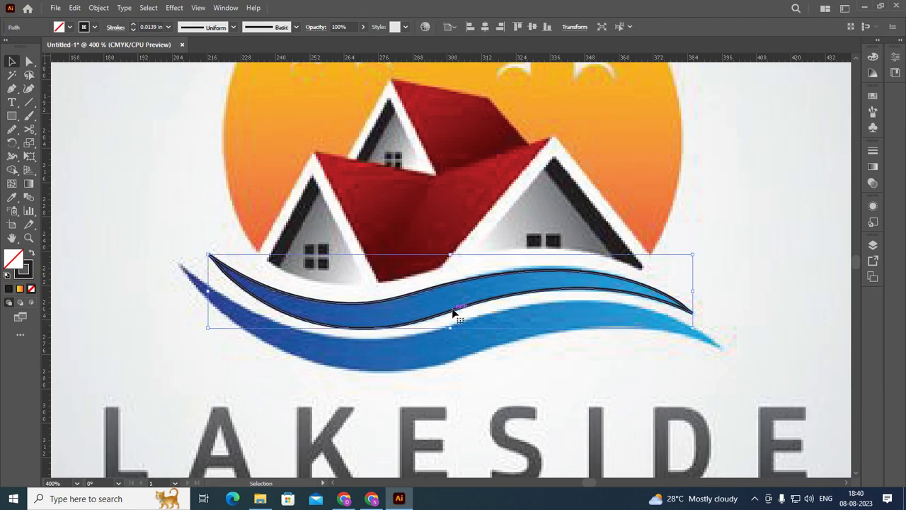
left_click(475, 364)
- Pen-trace a closed outline around the lower blue wave, with corner anchors at its edges and right tip
left_click(11, 89)
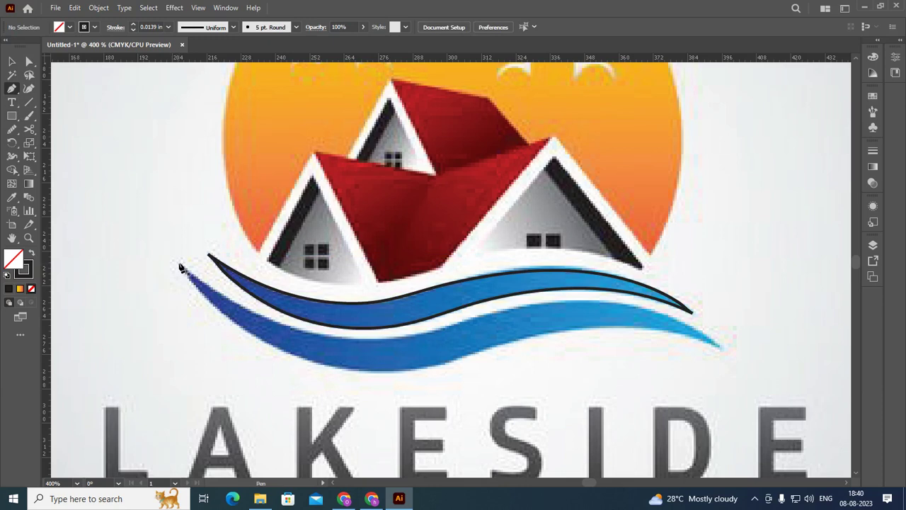
left_click(240, 323, "ctrl")
left_click(178, 263)
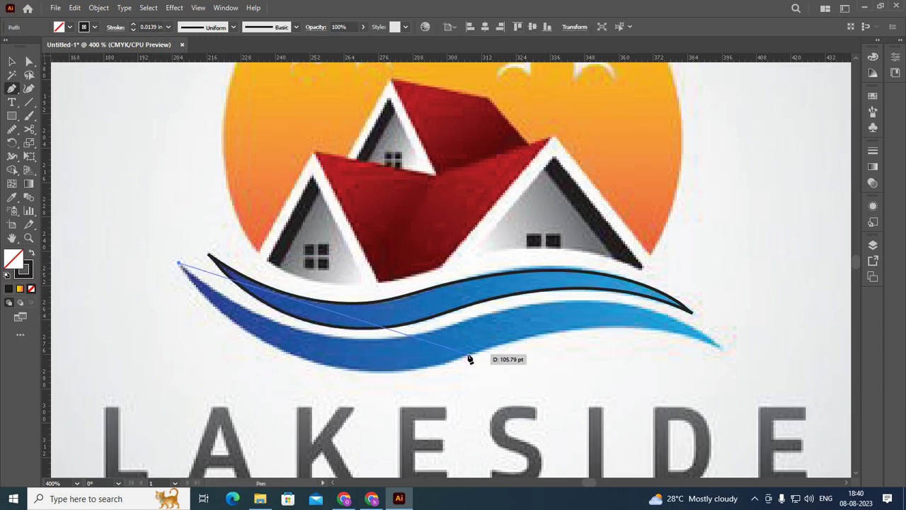
left_click_drag(459, 364, 631, 304)
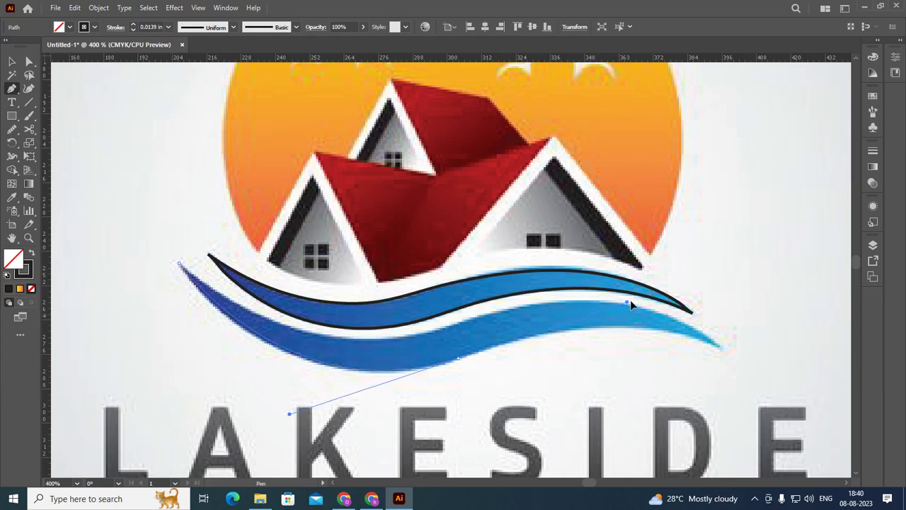
left_click(460, 359)
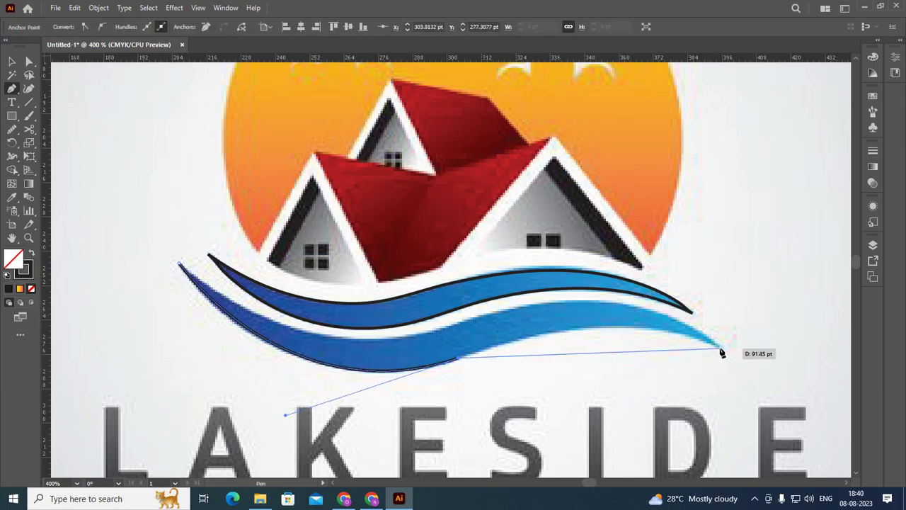
left_click_drag(721, 349, 815, 398)
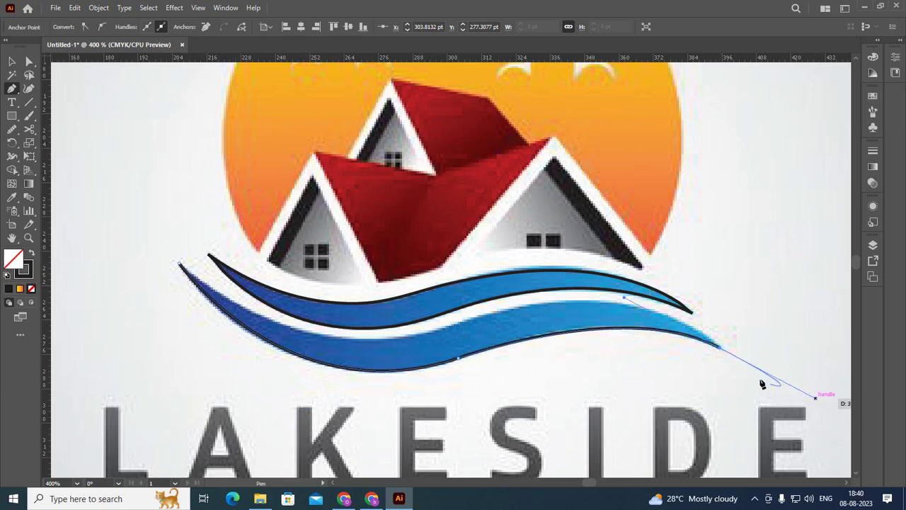
left_click(722, 349)
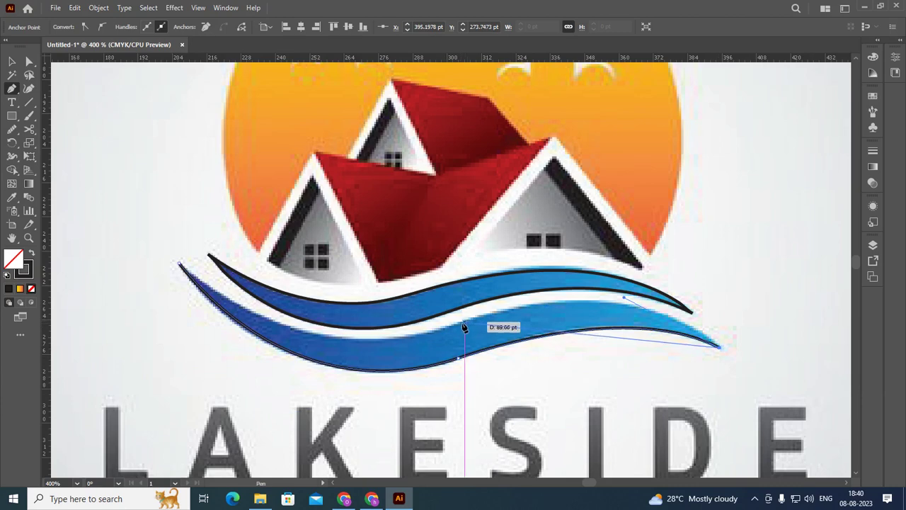
left_click_drag(451, 325, 275, 394)
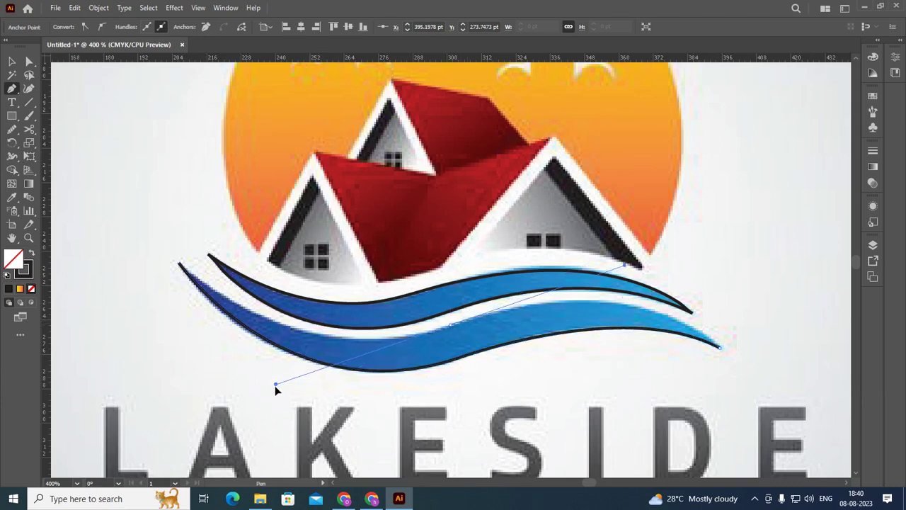
left_click(451, 325)
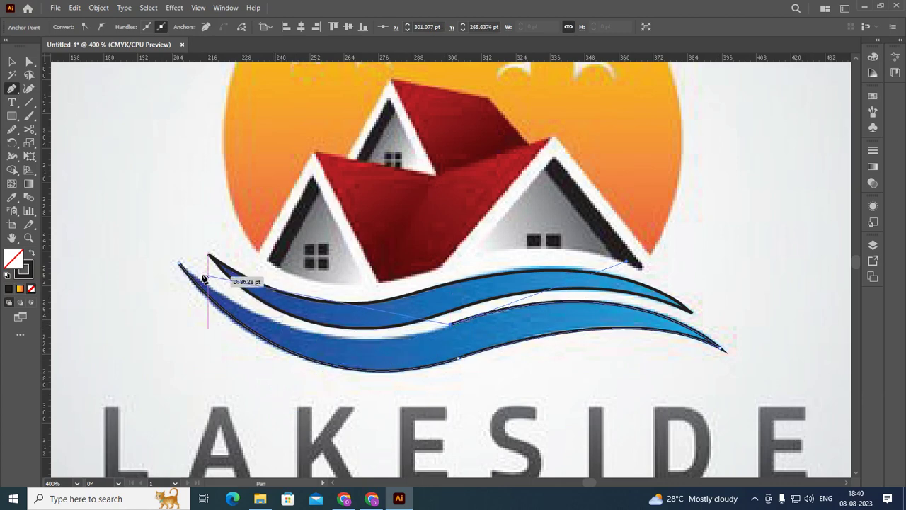
mouse_move(180, 265)
left_mouse_down()
mouse_move(97, 162)
mouse_move(78, 148)
mouse_move(75, 164)
mouse_move(64, 150)
left_mouse_up()
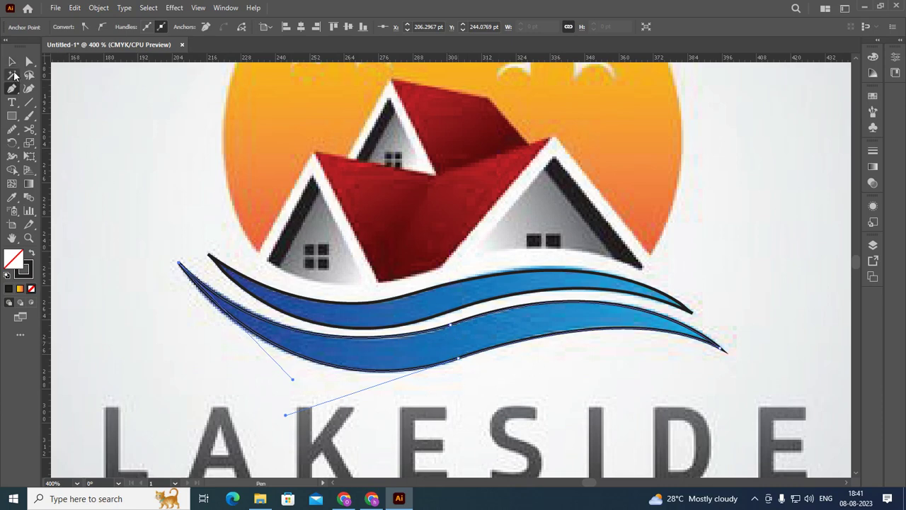
- Smooth the lower wave outline's edges and deselect it
left_click(12, 129)
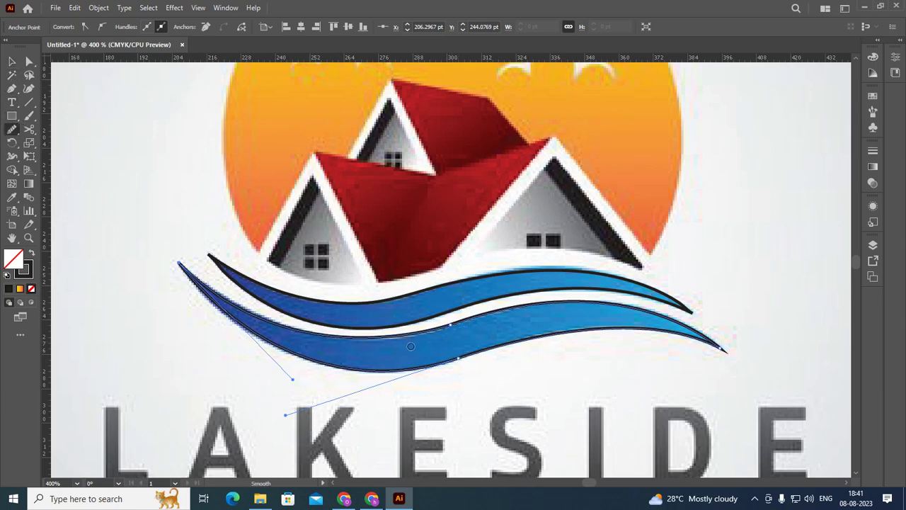
left_click_drag(468, 310, 478, 352)
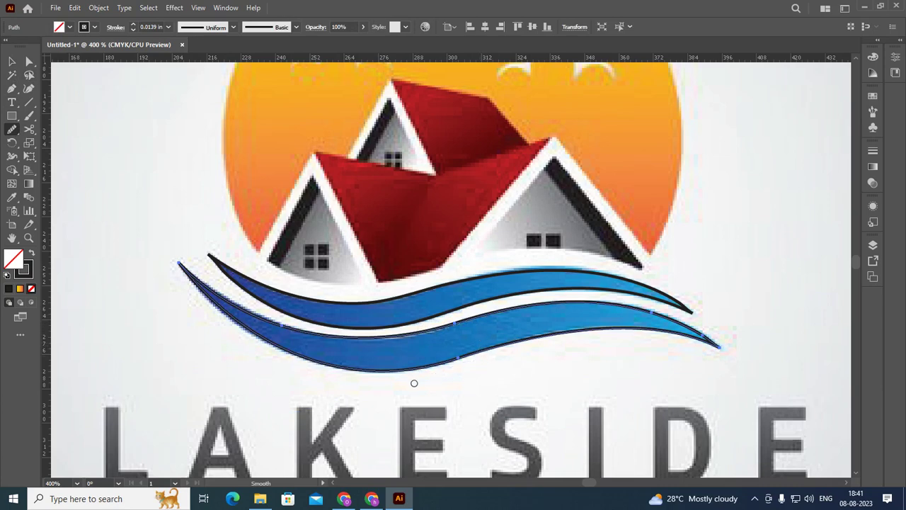
left_click_drag(401, 364, 483, 374)
left_click(11, 61)
left_click(493, 400)
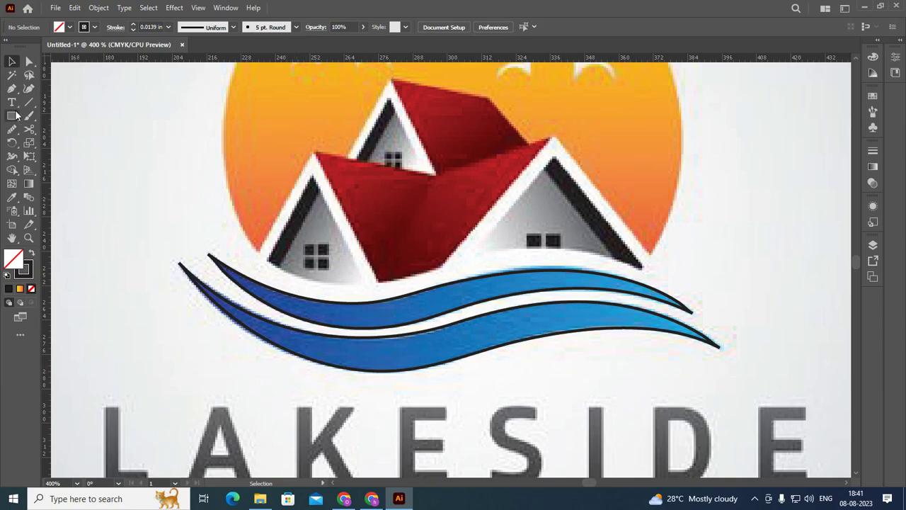
- Pen-trace the band beneath the houses, placing anchors under the roof and near the right house
left_click(12, 90)
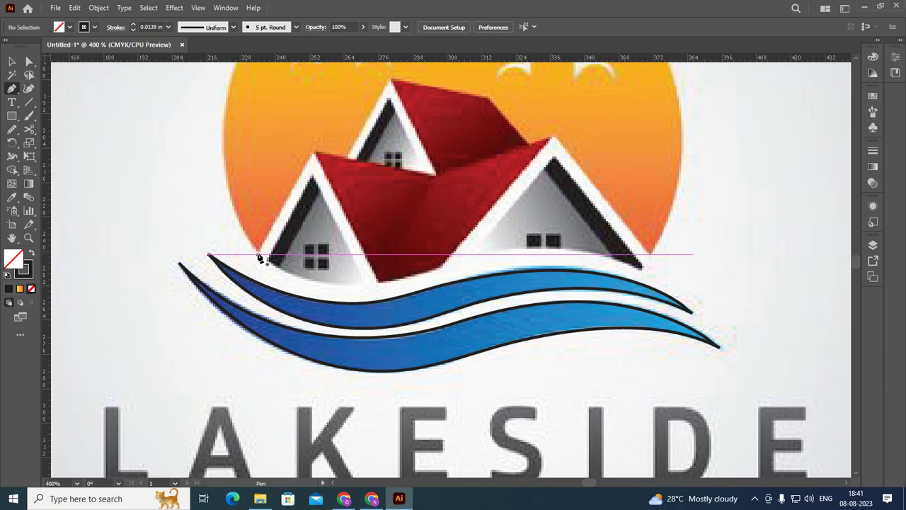
left_click(256, 253)
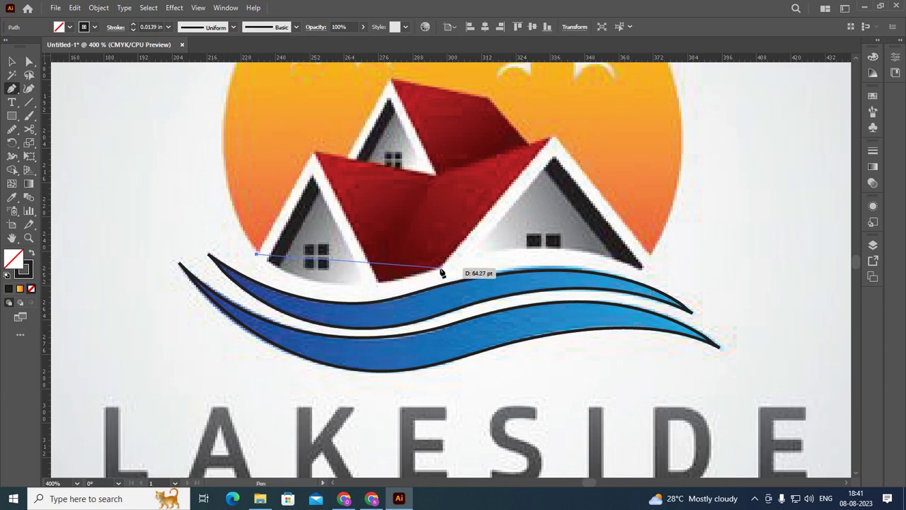
left_click_drag(443, 272, 582, 229)
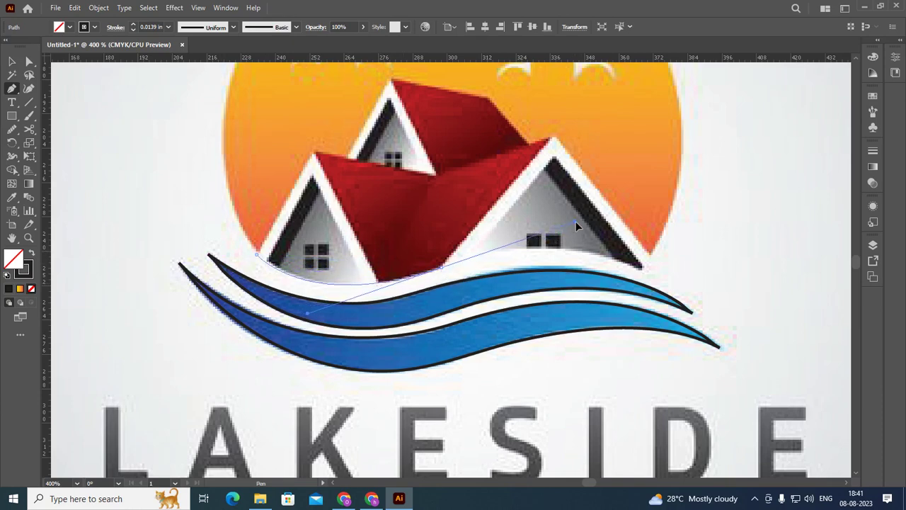
left_click_drag(581, 226, 575, 222)
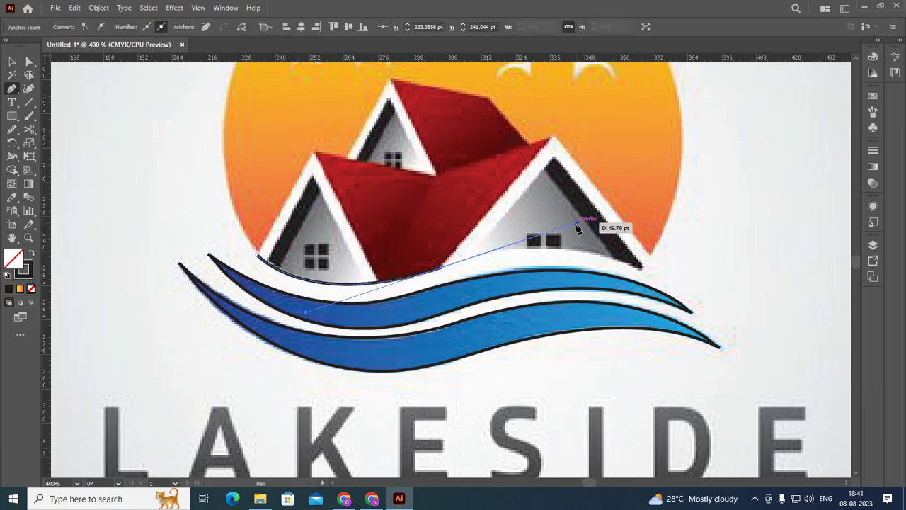
left_click(441, 271)
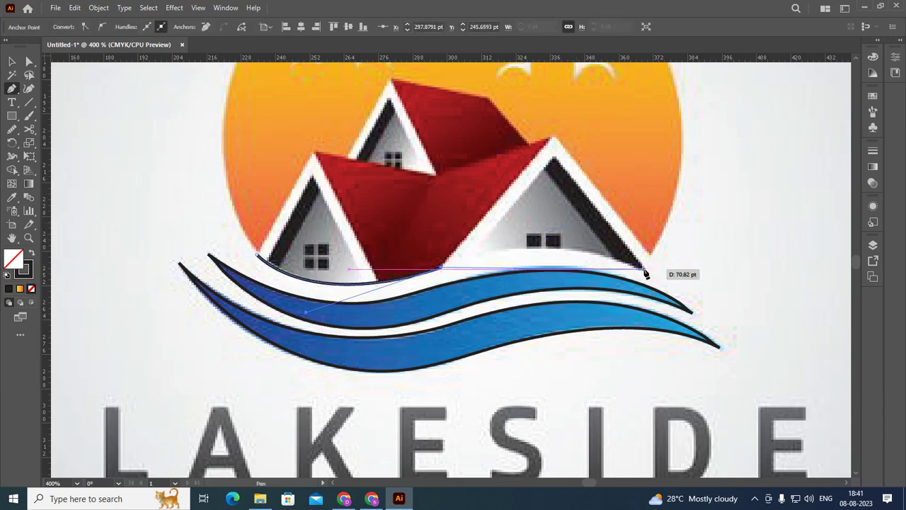
left_click_drag(644, 270, 742, 311)
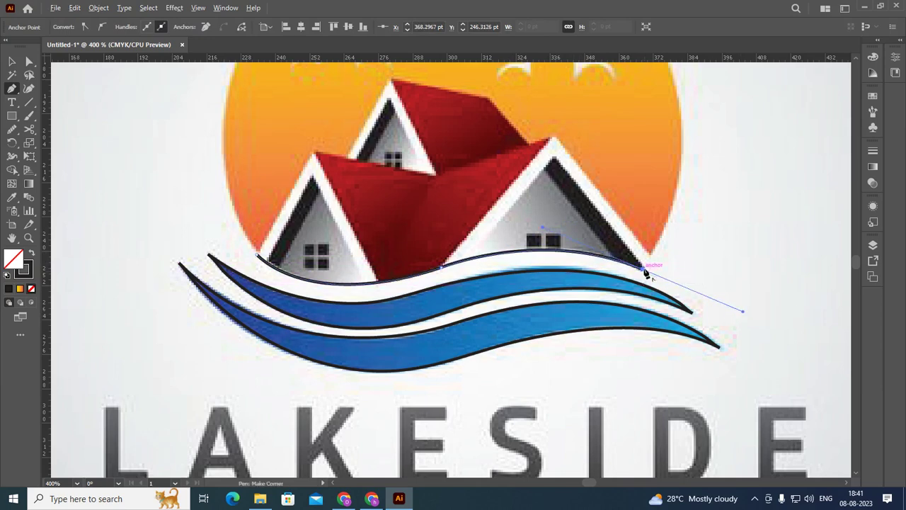
left_click_drag(643, 271, 659, 283)
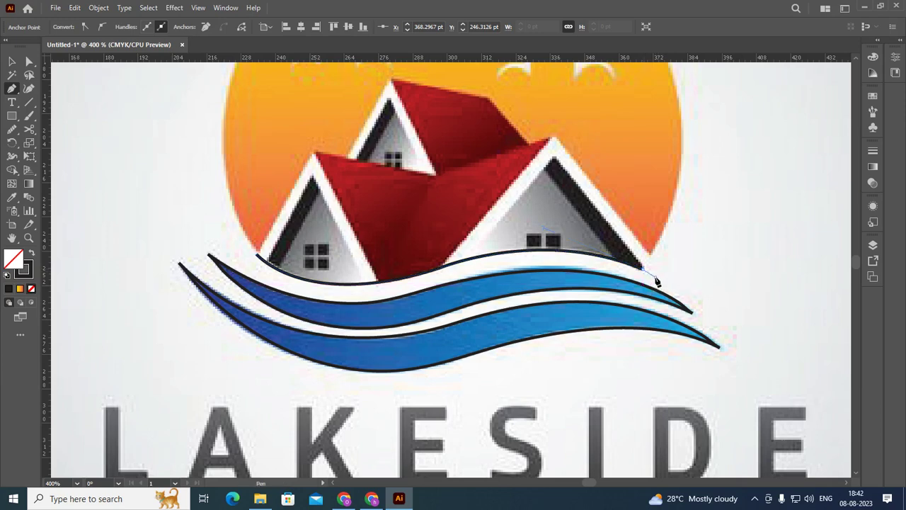
left_click_drag(659, 283, 445, 283)
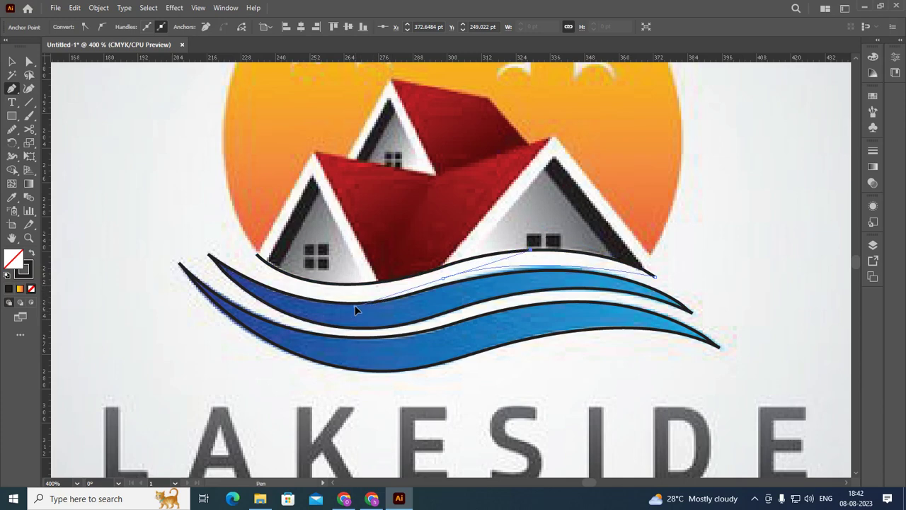
- Reshape the middle curve, close the band outline at its left end, and smooth it
left_click_drag(355, 305, 332, 312)
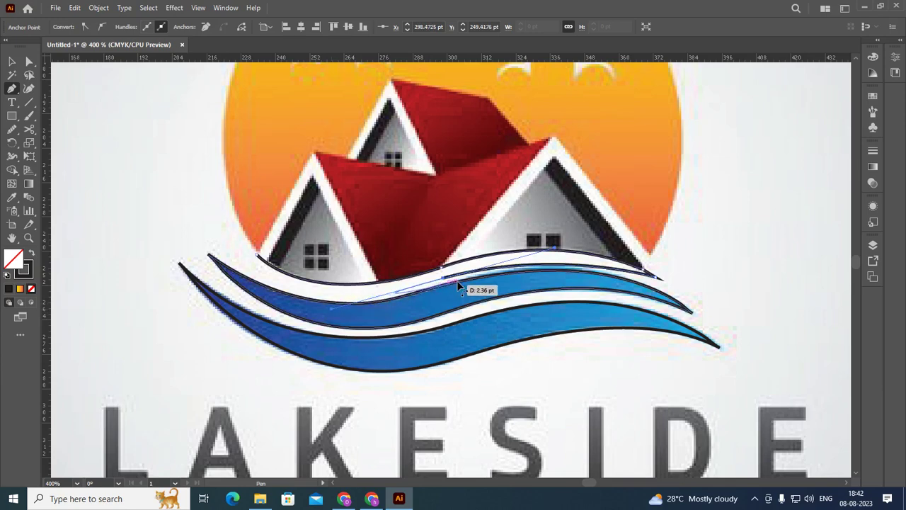
left_click_drag(444, 278, 446, 280)
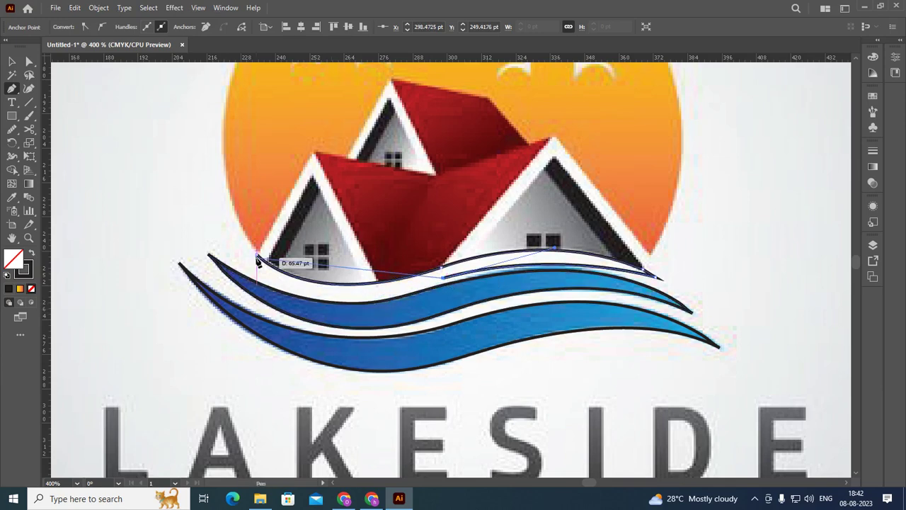
left_click_drag(257, 260, 233, 231)
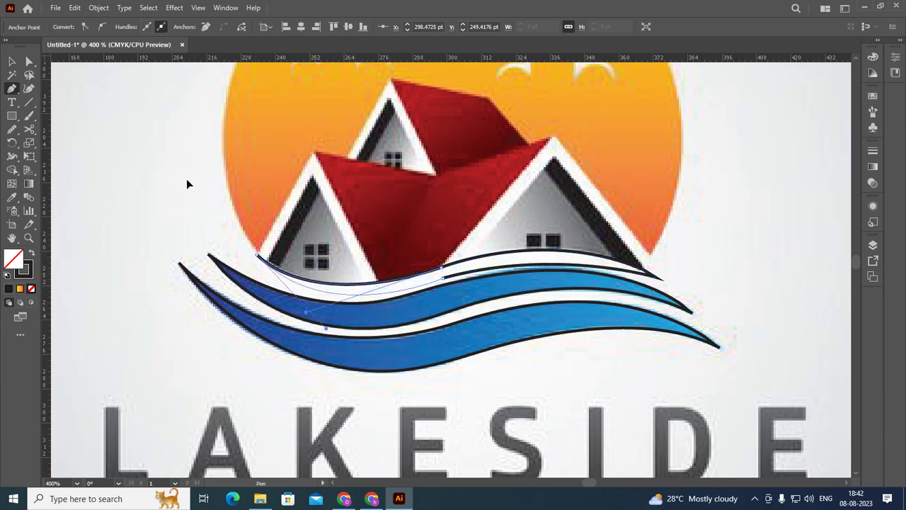
left_click_drag(191, 183, 196, 186)
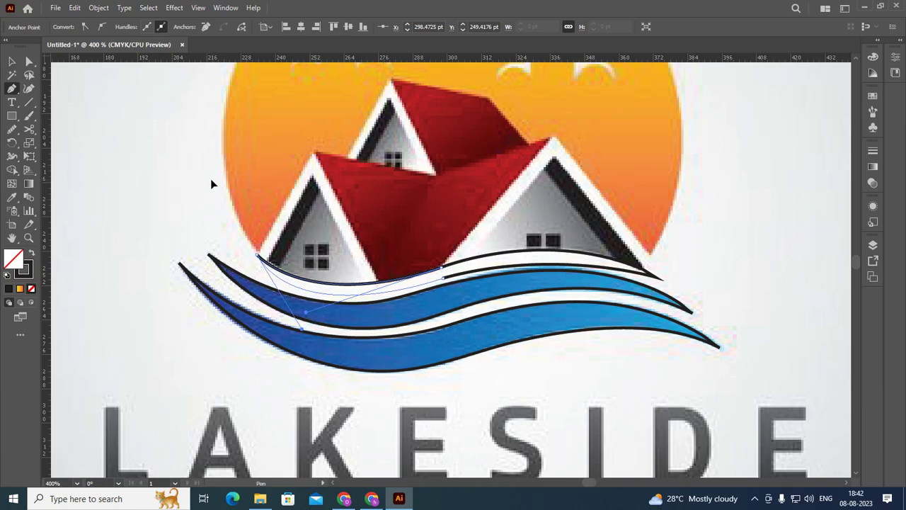
left_click_drag(196, 186, 210, 179)
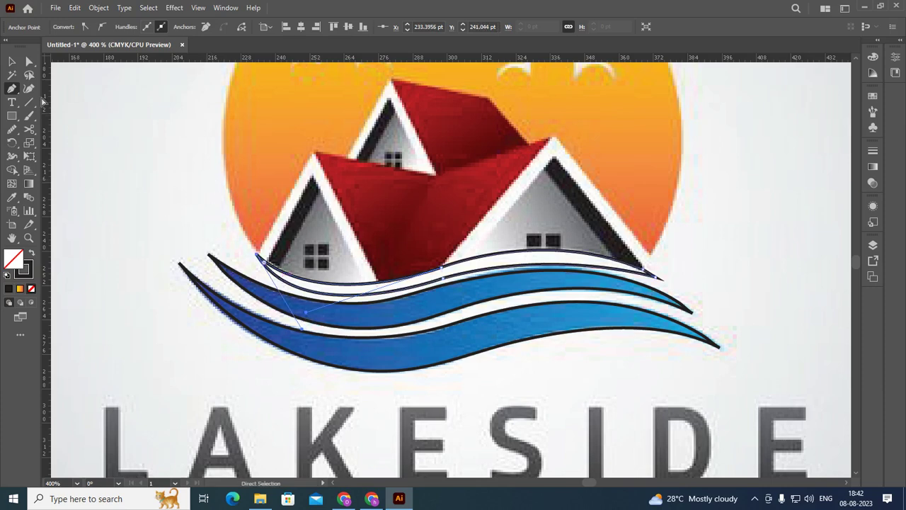
left_click(12, 63)
left_click(179, 170)
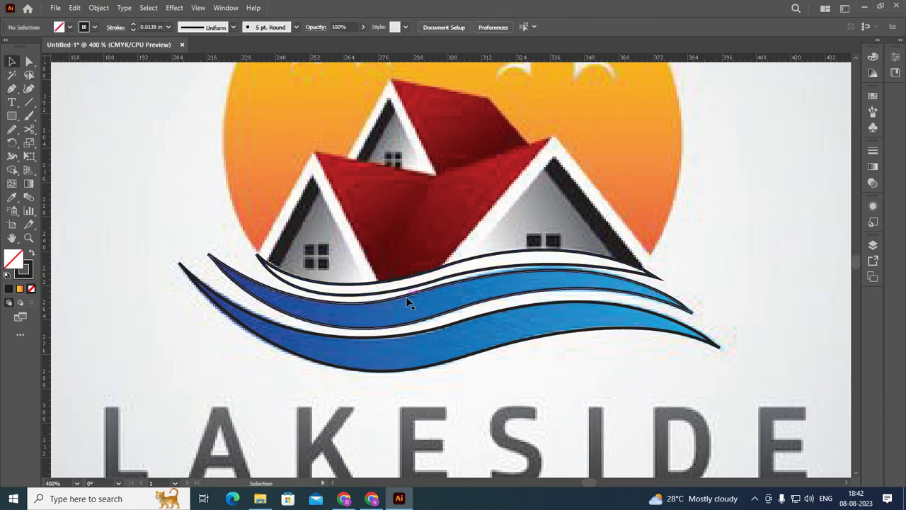
left_click(402, 296)
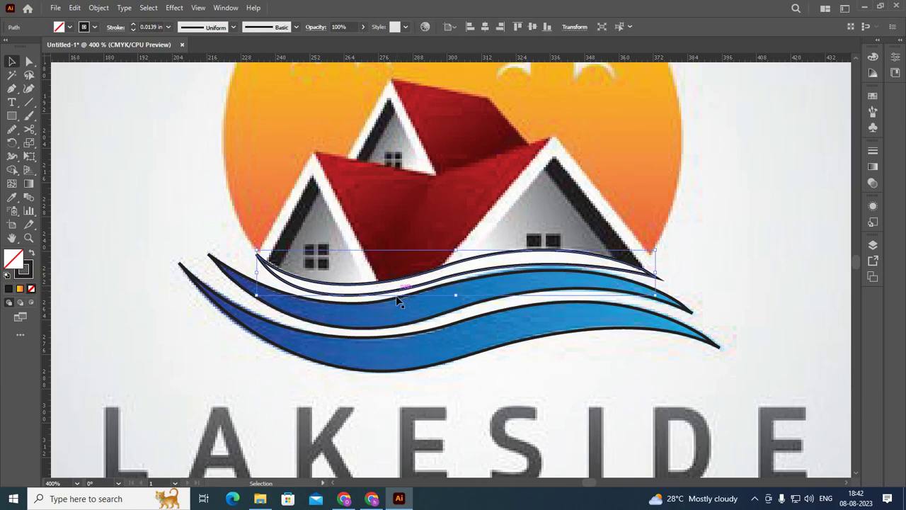
left_click(13, 131)
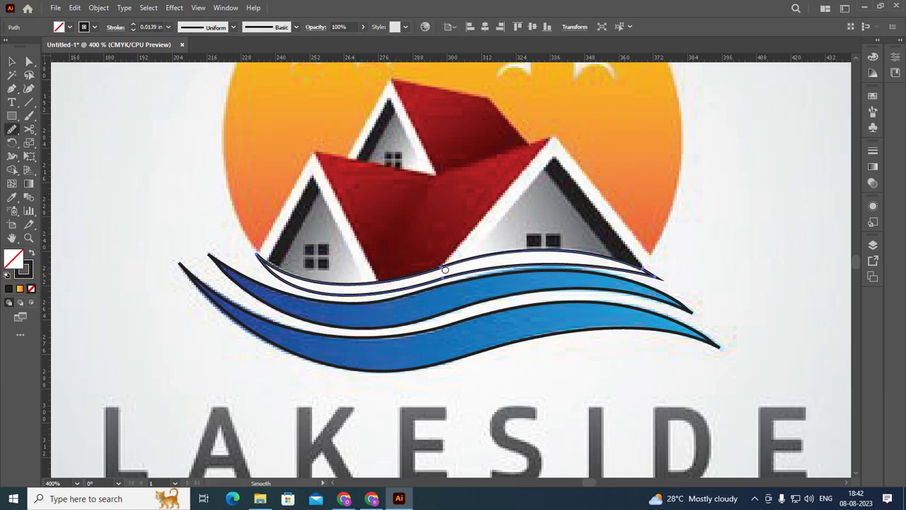
mouse_move(454, 267)
left_mouse_down()
mouse_move(484, 289)
mouse_move(270, 252)
left_mouse_up()
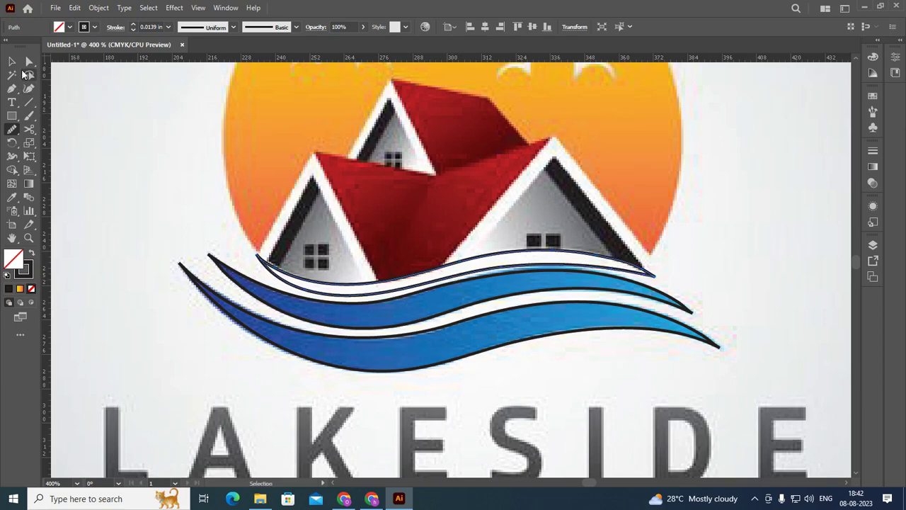
- Fill the top band with the reference's white using the Eyedropper
left_click(12, 62)
scroll(266, 319, "down", 2)
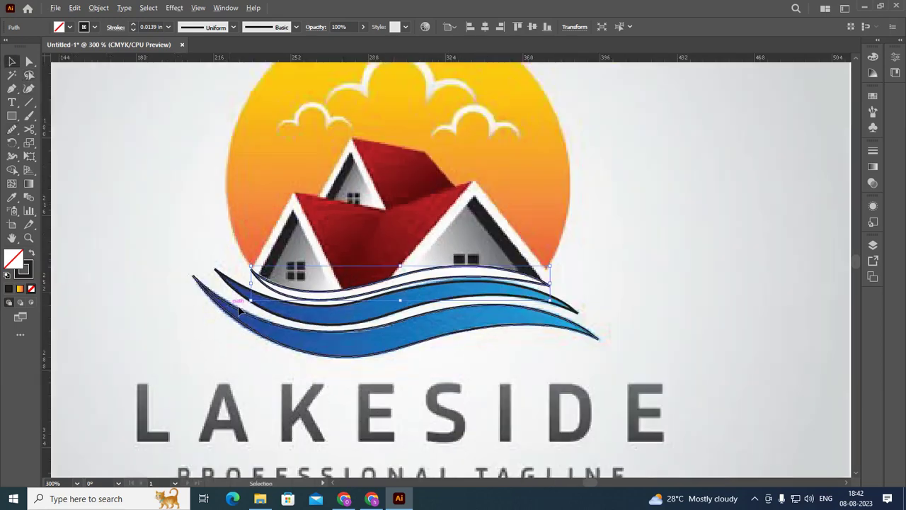
key("i")
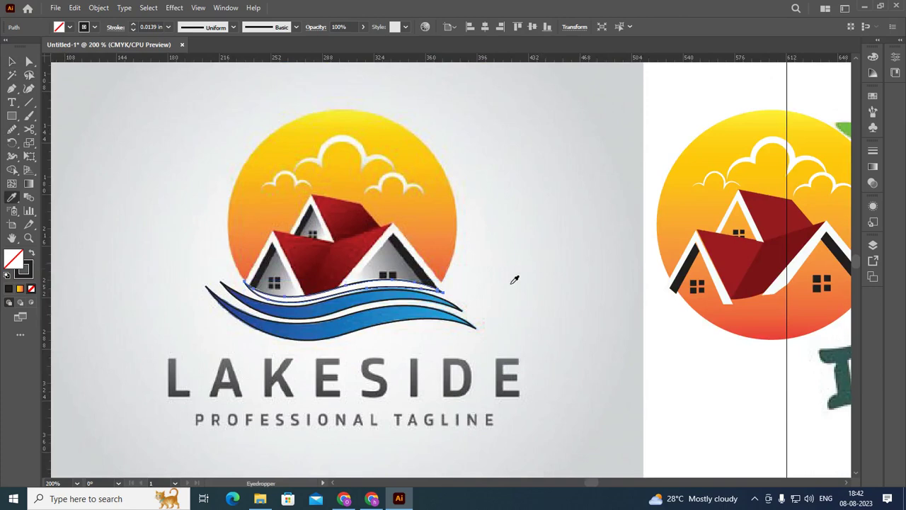
left_click(512, 283)
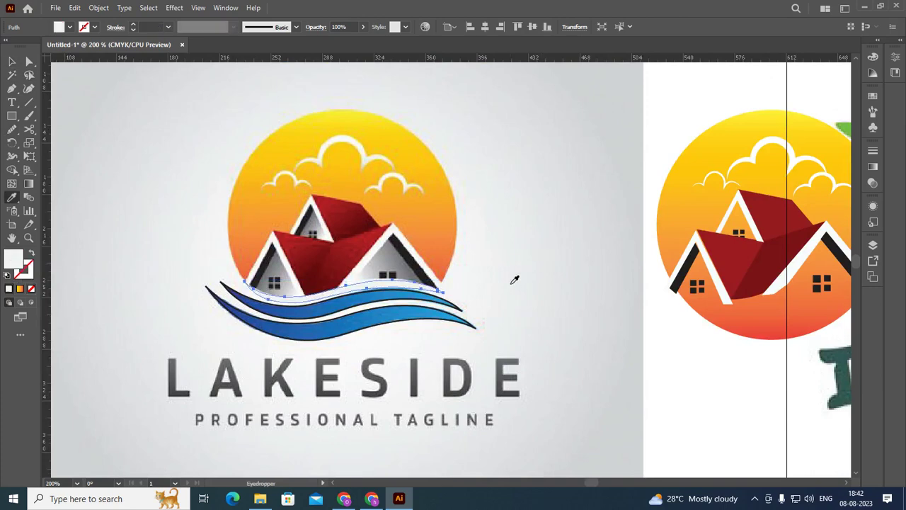
- Fill the upper wave stripe with the reference blue
left_click(12, 62)
left_click(105, 228)
left_click(342, 316)
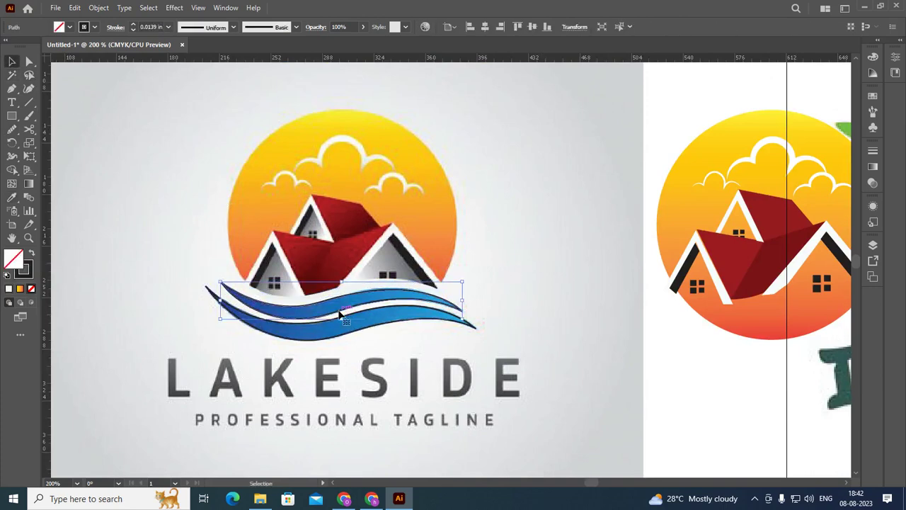
key("i")
left_click(340, 299)
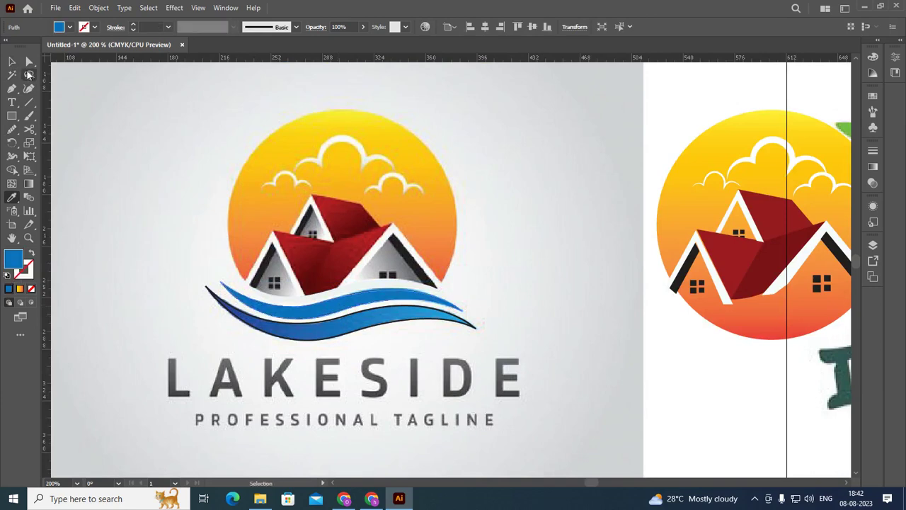
- Fill the lower wave with flat blue sampled from the reference, then deselect
left_click(12, 62)
left_click(296, 342)
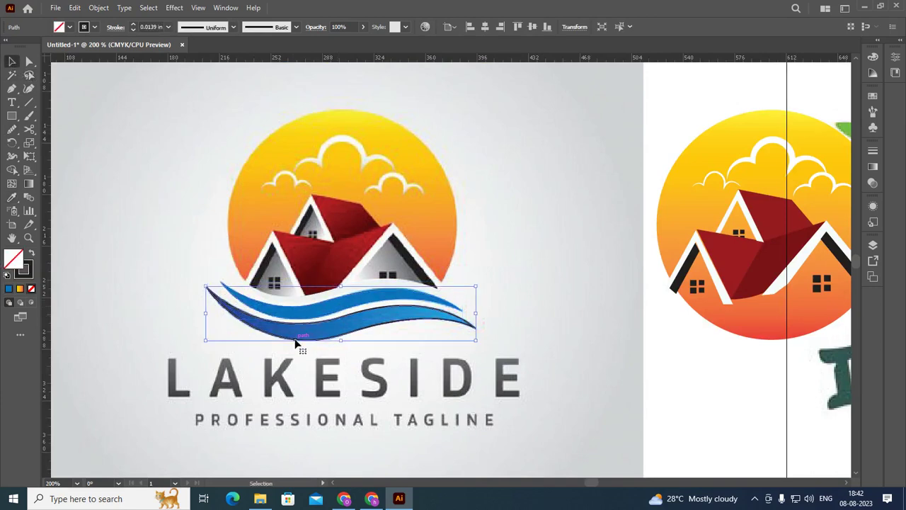
key("i")
left_click(300, 323)
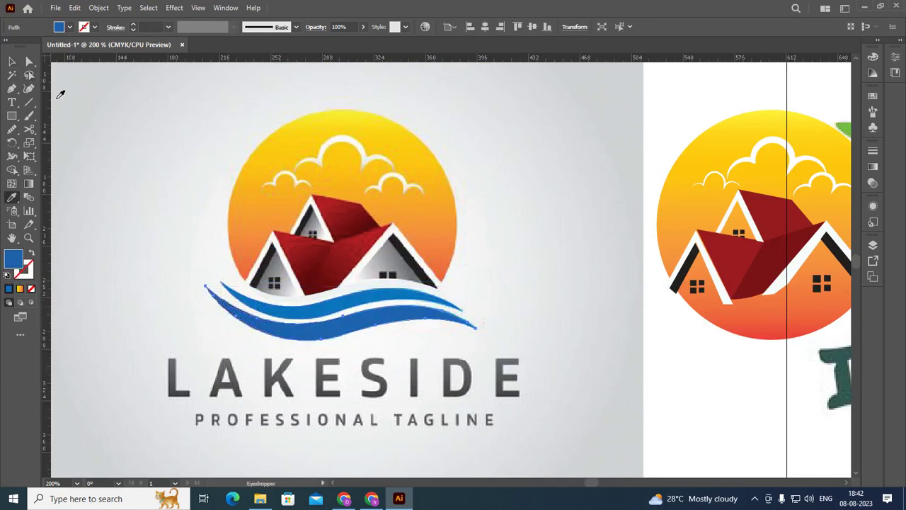
left_click(229, 314)
- Copy the traced Lakeside waves and paste the duplicate onto the Island logo
scroll(229, 255, "down", 1)
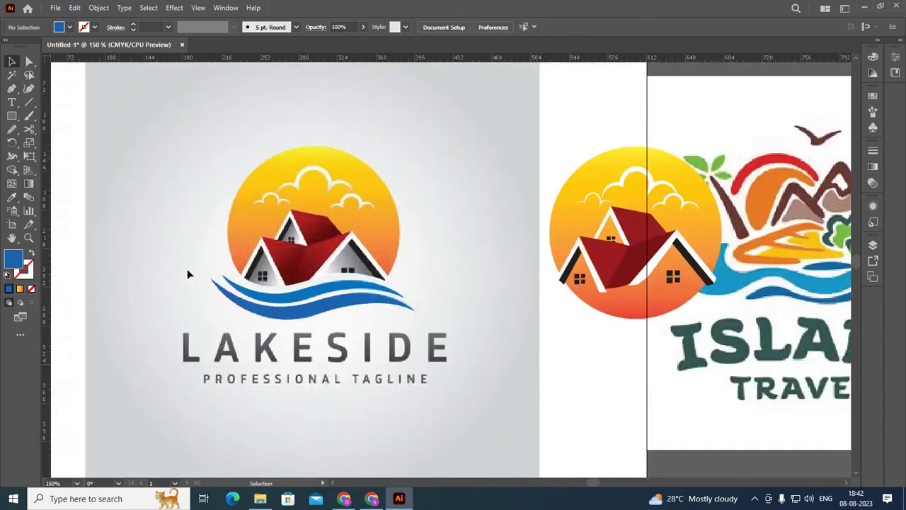
left_click_drag(170, 242, 473, 379)
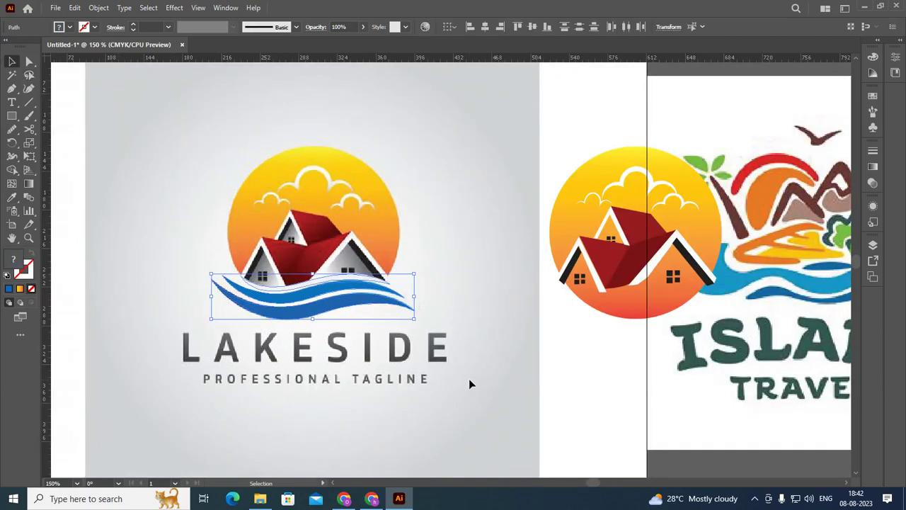
key("ctrl+c")
key("ctrl+v")
key("shift+Right")
key("shift+Right")
key("shift+Right")
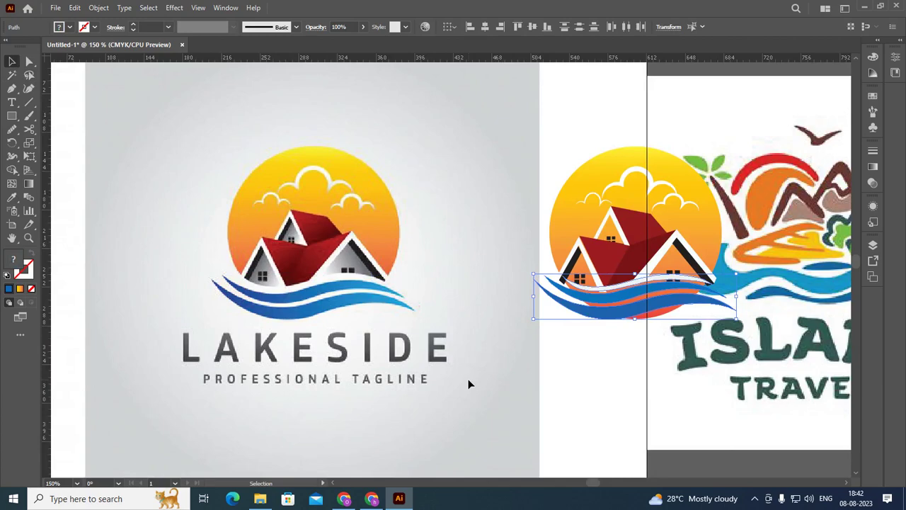
left_click(594, 395)
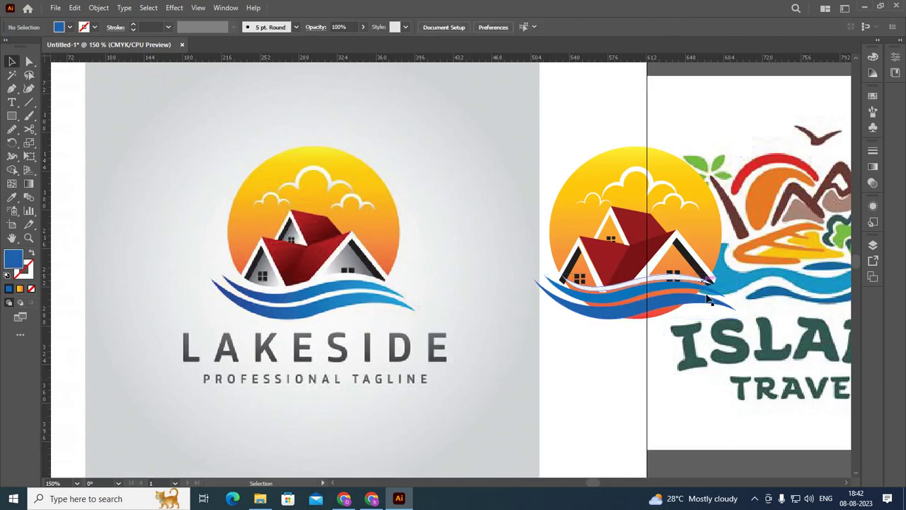
- Select the Island copy's blue wave and try dragging it lower, then undo
scroll(733, 339, "up", 1)
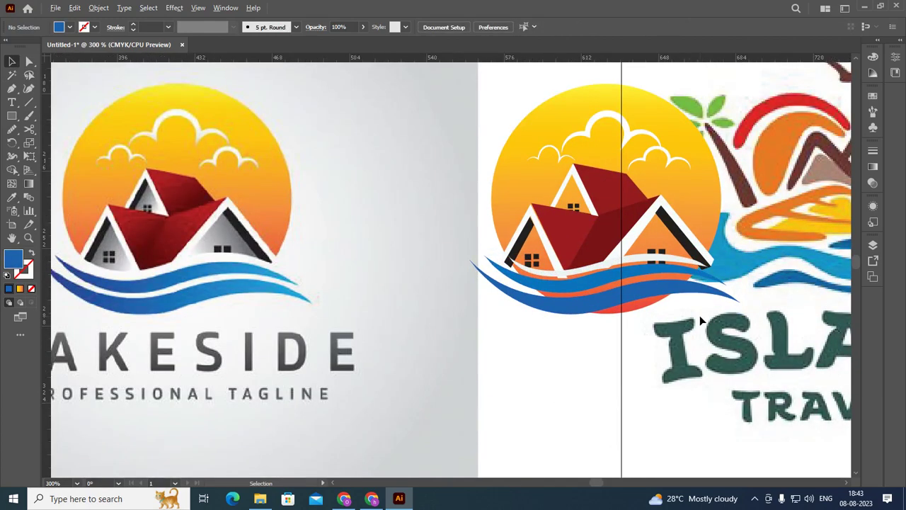
scroll(700, 315, "up", 1)
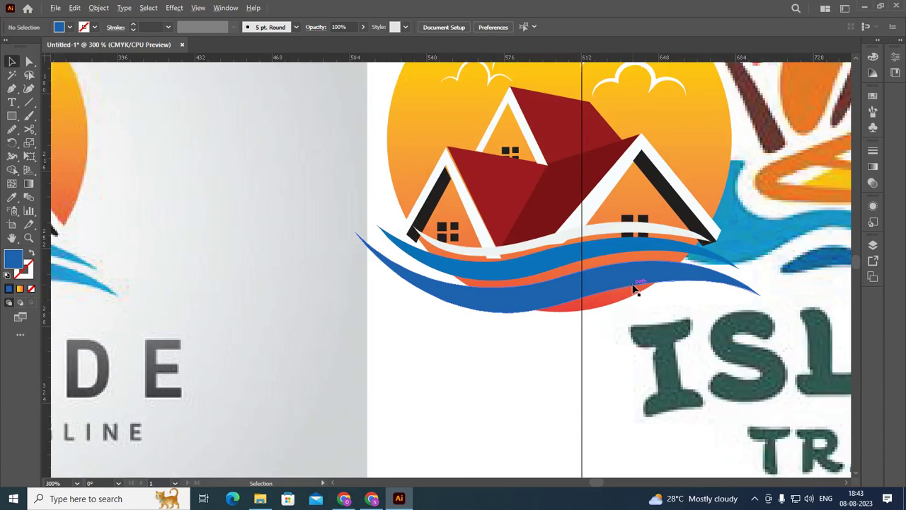
scroll(636, 288, "down", 1)
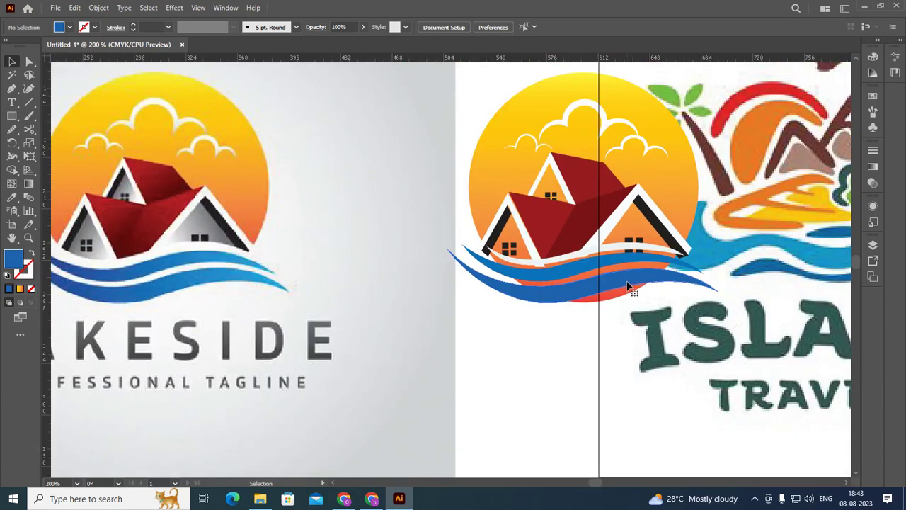
left_click(627, 286)
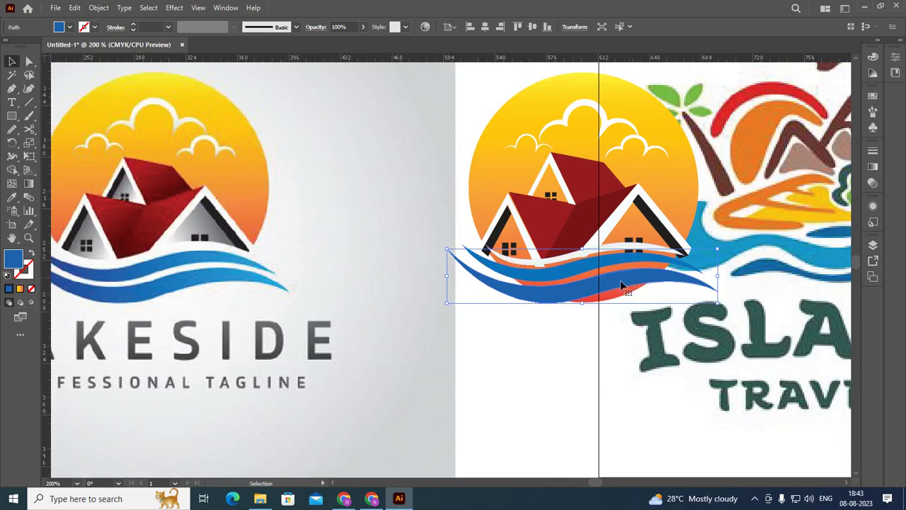
left_click_drag(624, 286, 622, 347)
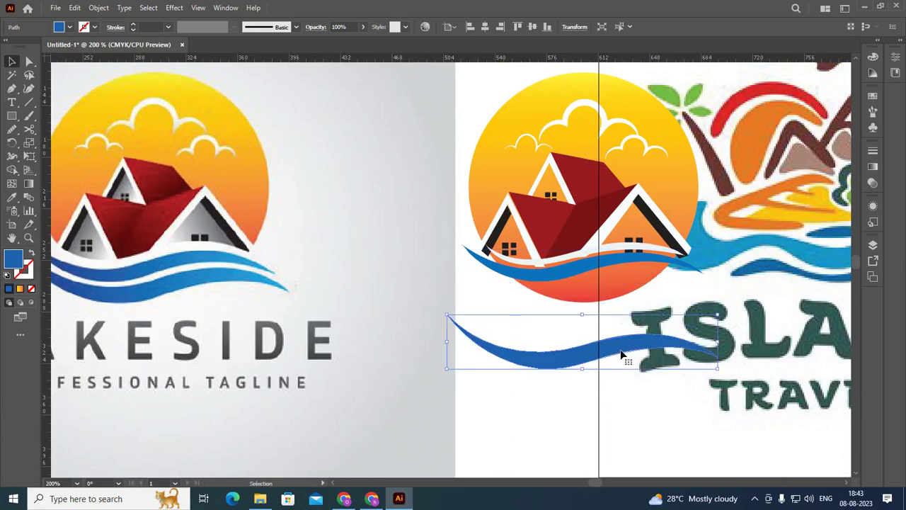
key("ctrl+z")
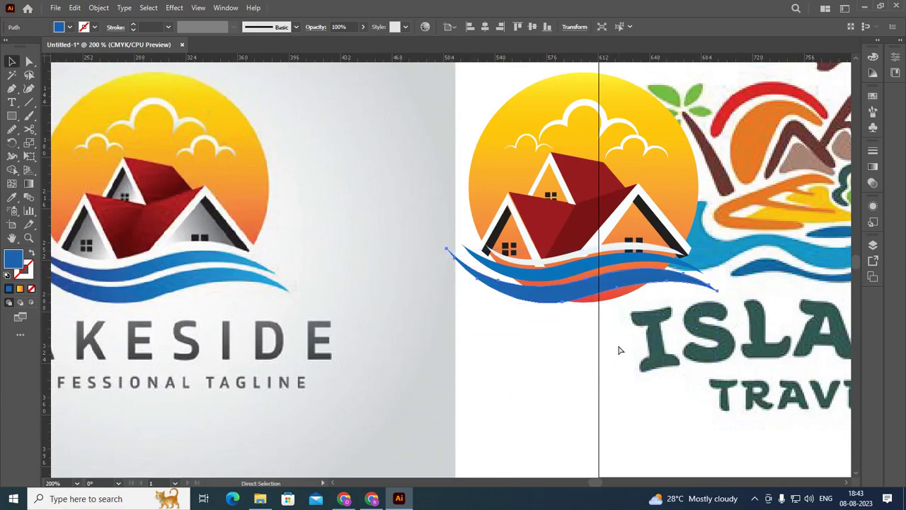
- Set the keyboard increment to 10, then 40, and nudge the lower wave below the sun
key("ctrl+k")
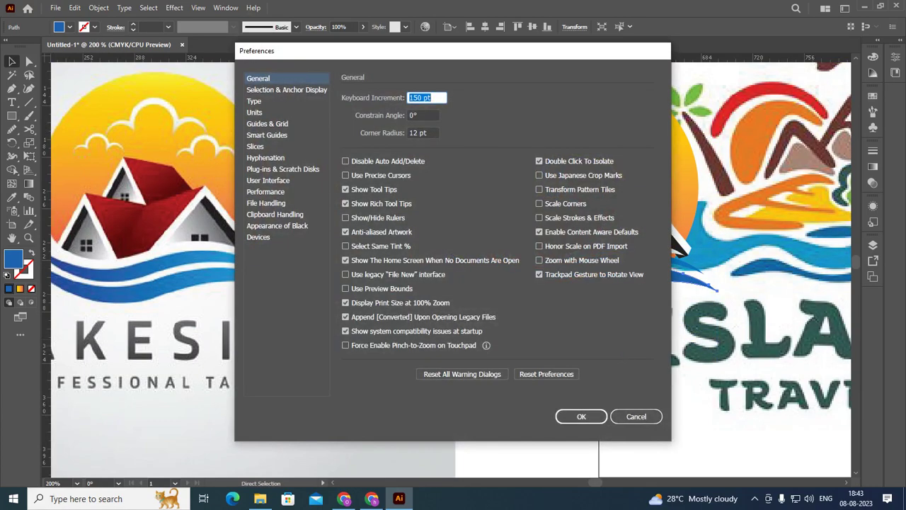
type("10")
key("Return")
key("Down")
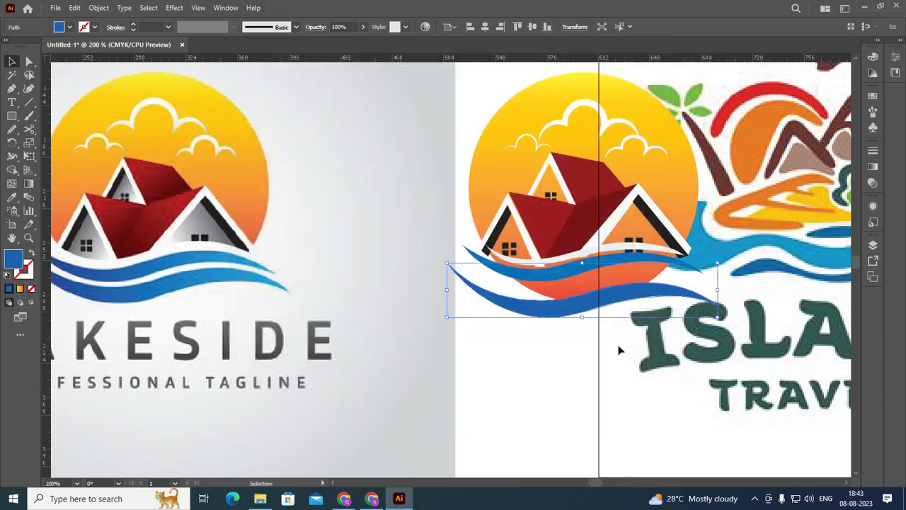
key("Up")
key("ctrl+k")
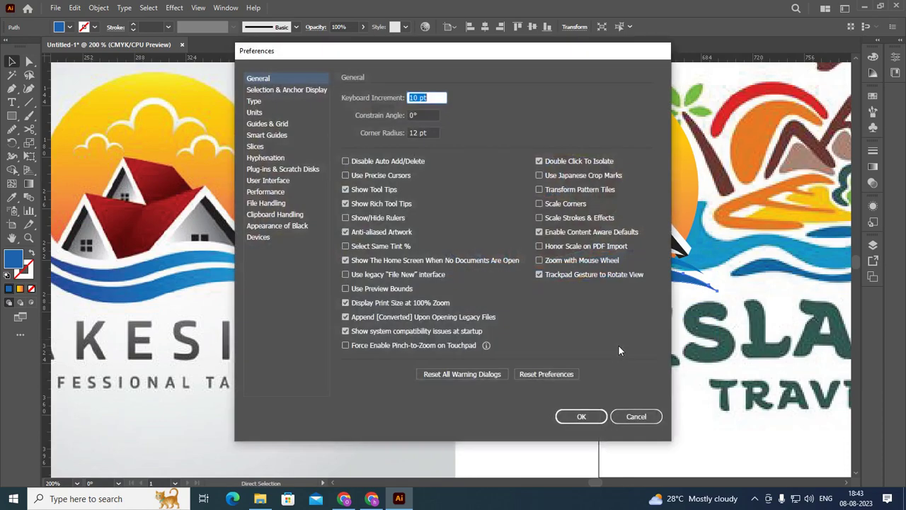
type("40")
key("Return")
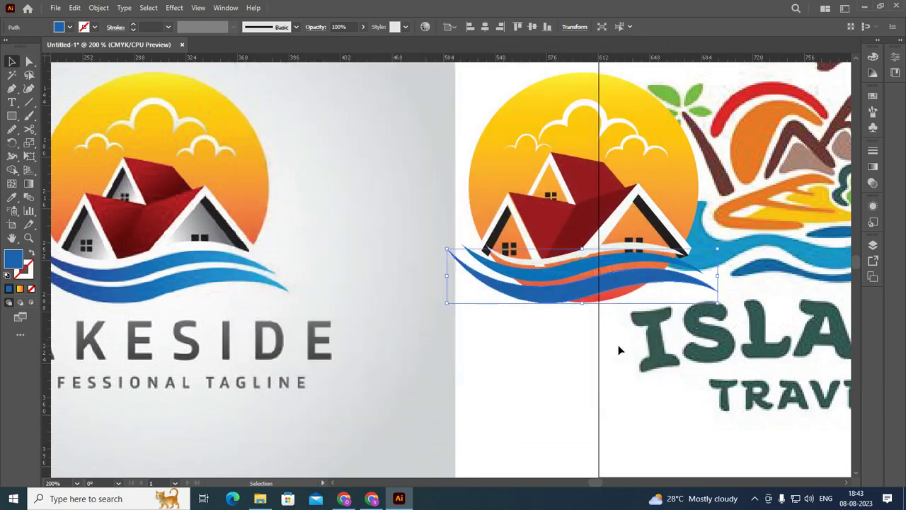
key("Down")
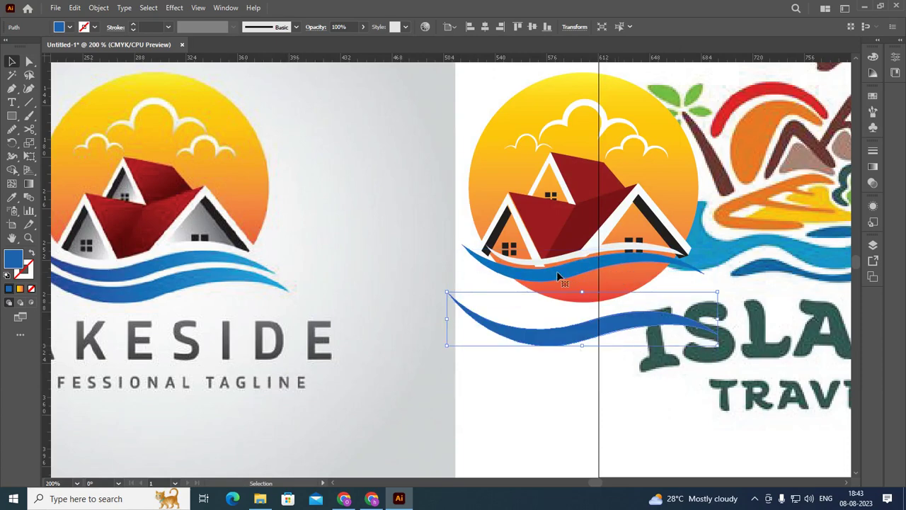
- Nudge the blue wave under the house down and stretch the white wave across the house bases
left_click(557, 272)
key("Down")
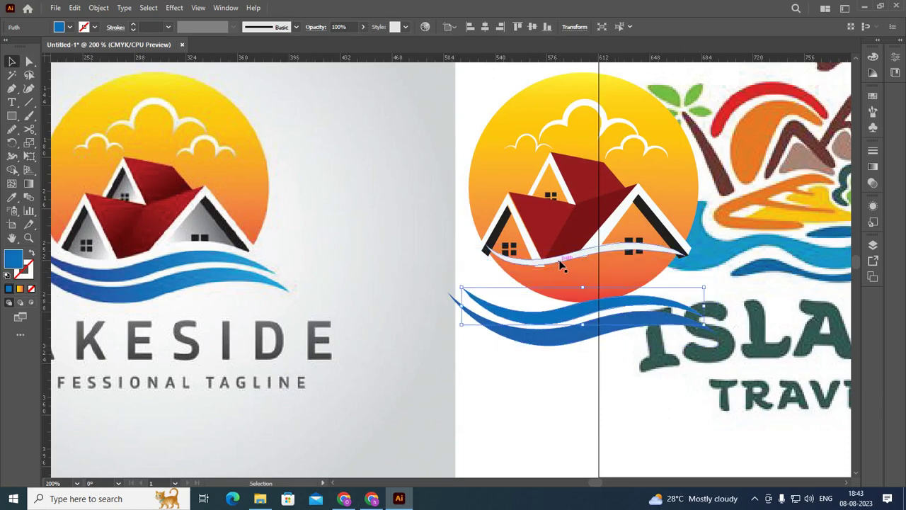
left_click(559, 261)
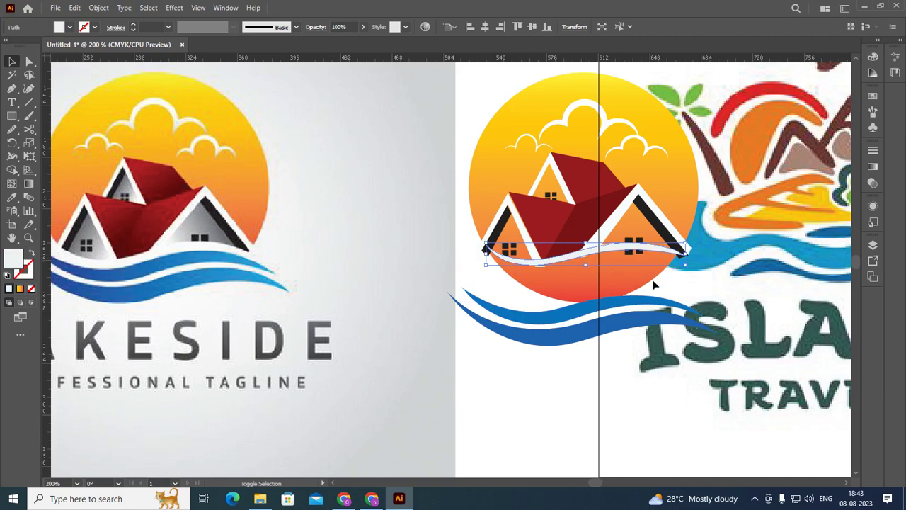
left_click_drag(684, 265, 702, 277)
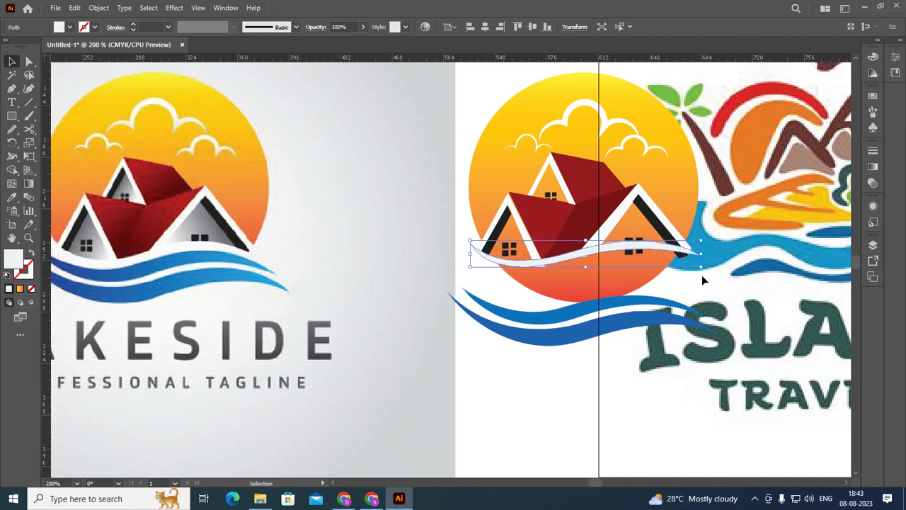
left_click(702, 279)
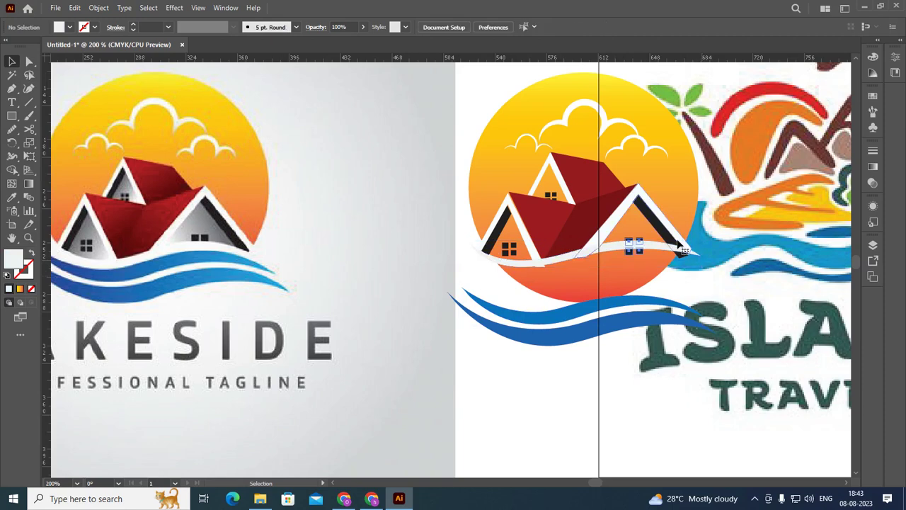
- Shift-nudge the white wave down onto the blue waves and deselect
left_click(678, 244)
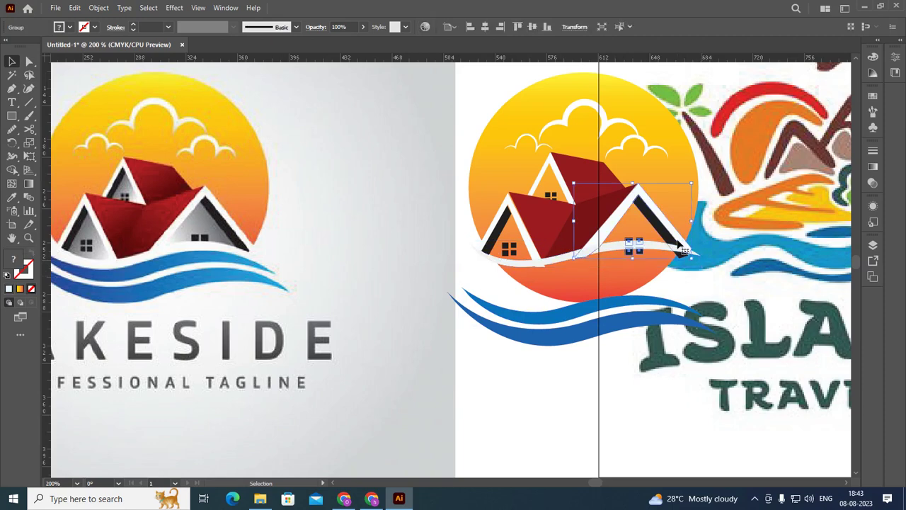
left_click(561, 260)
key("shift+Down")
key("shift+Down")
key("shift+Down")
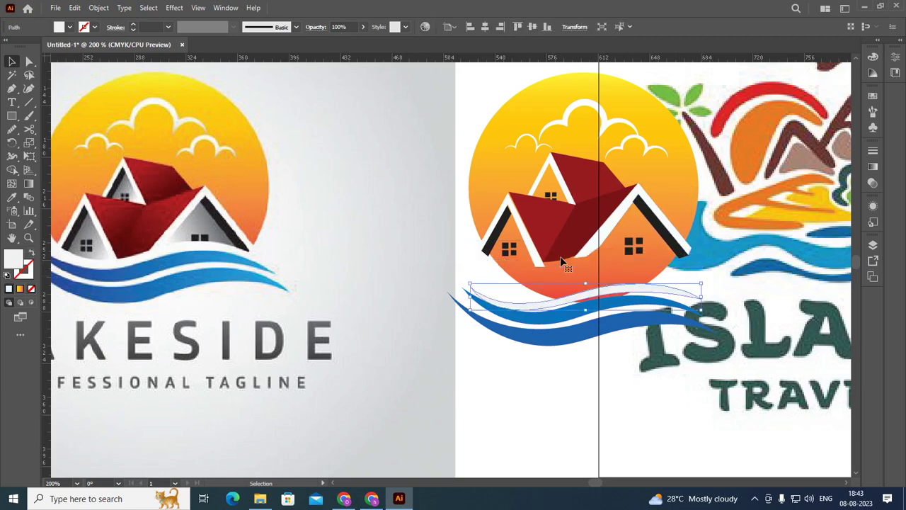
left_click(561, 373)
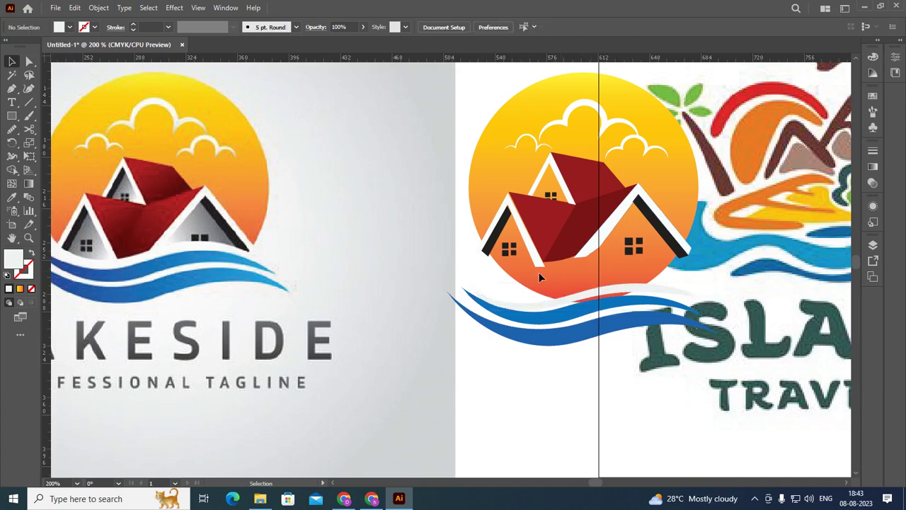
- Group the right logo's roof and house pieces after undoing a trial deletion
left_click(556, 170)
left_click(458, 165)
left_click_drag(430, 150, 727, 271)
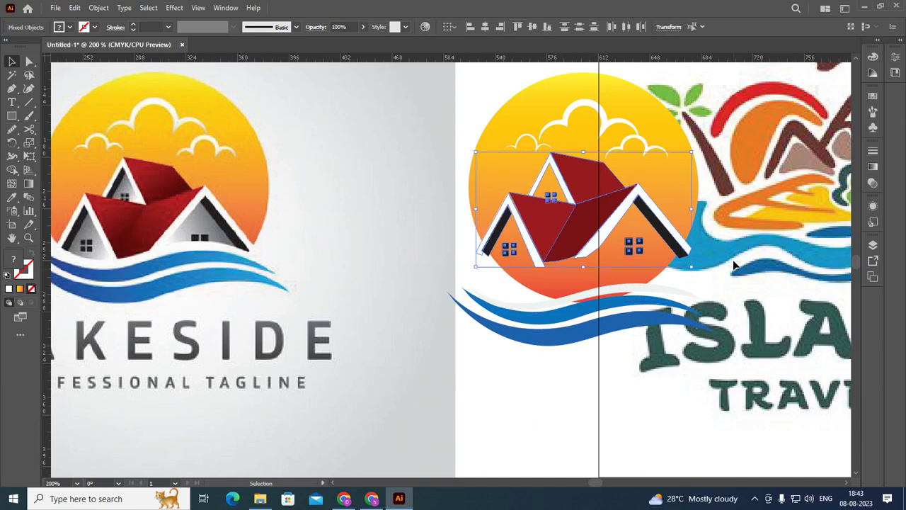
key("Delete")
key("ctrl+z")
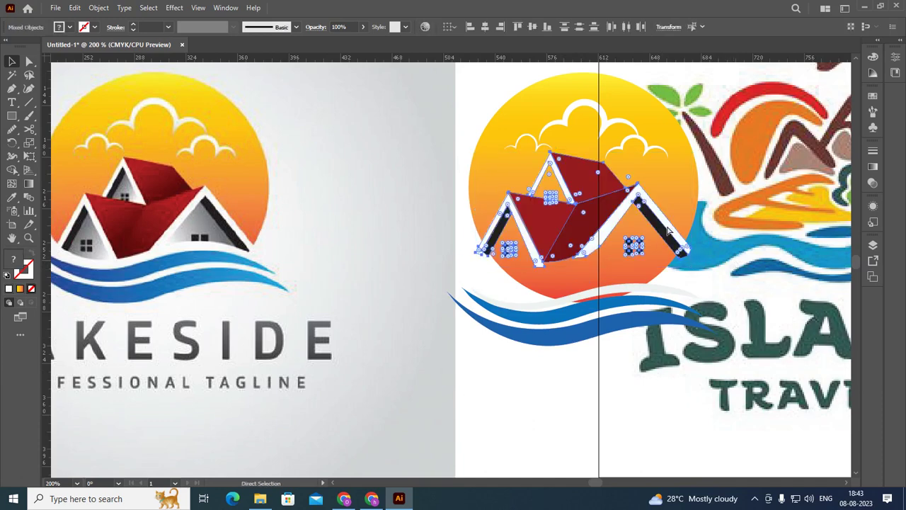
key("ctrl+g")
left_click(703, 187)
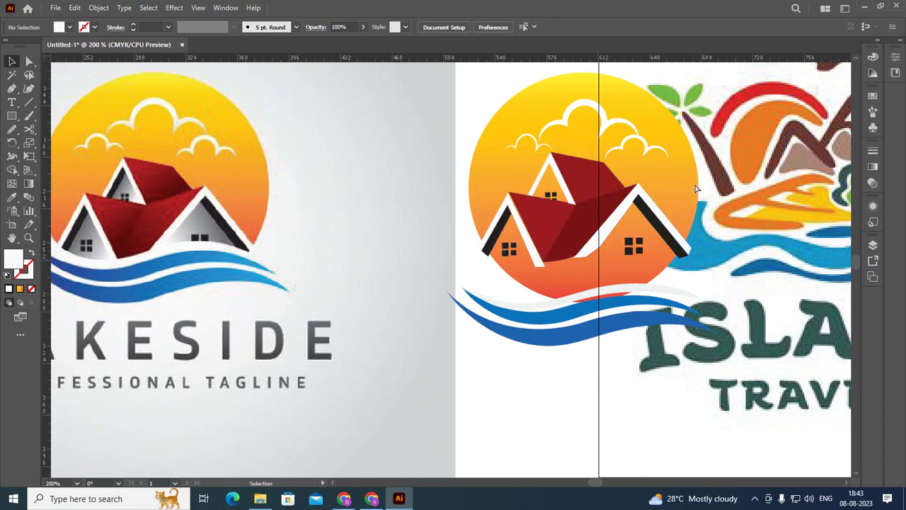
- Try clipping the house group inside the sun circle, then undo it
key("ctrl+a")
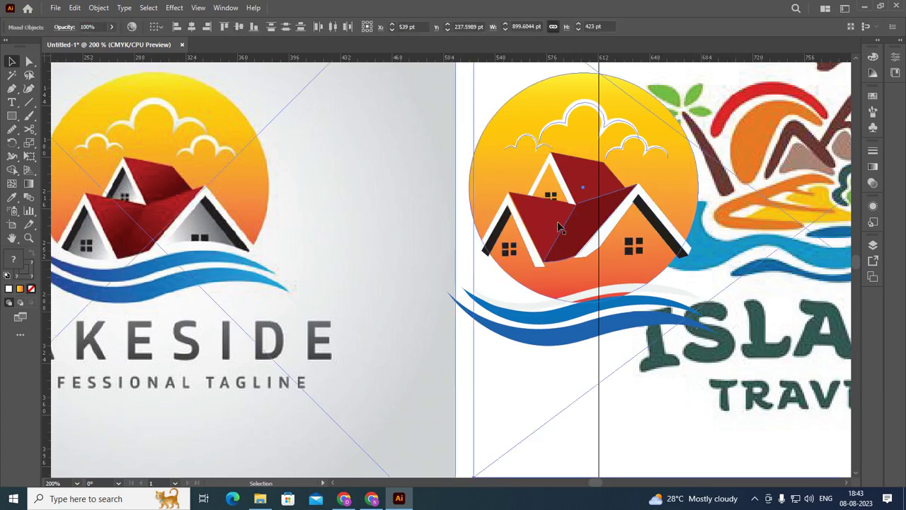
left_click(459, 229)
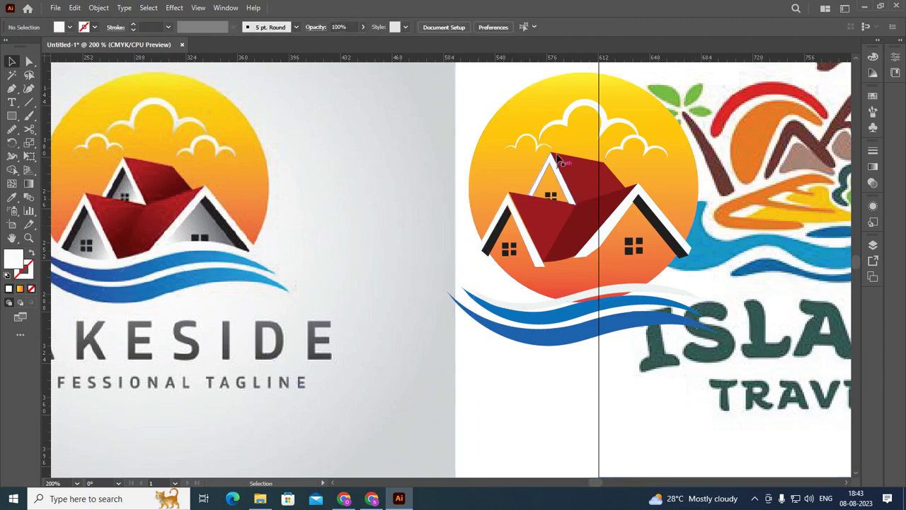
left_click(507, 221)
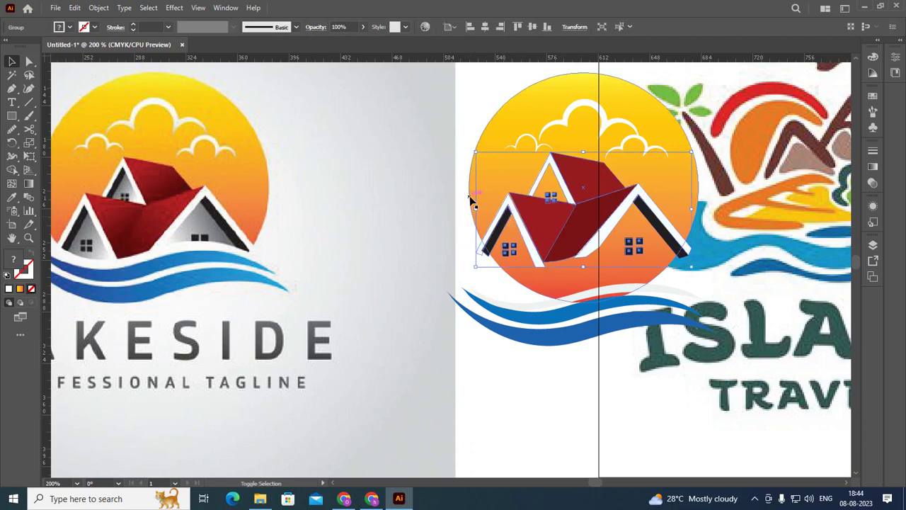
left_click(469, 198, "shift")
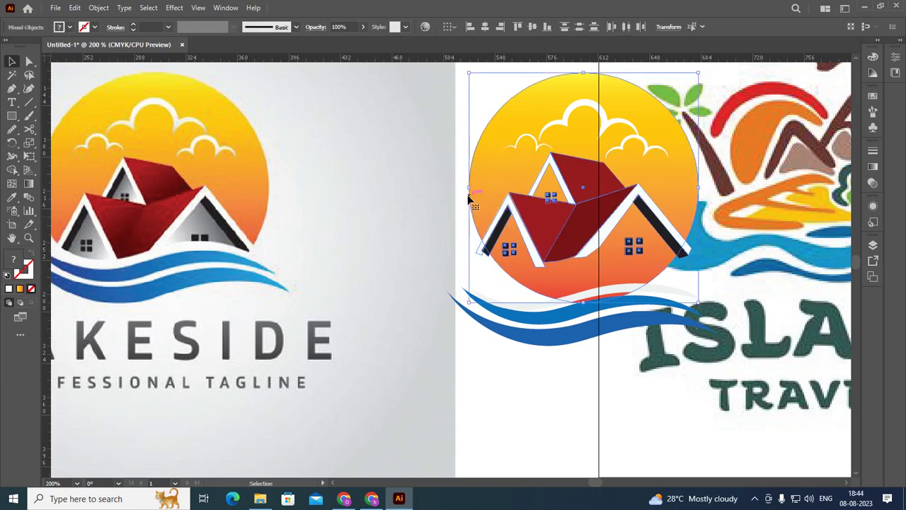
key("ctrl+7")
key("ctrl+z")
- Reselect the house group and sun, and briefly check the artwork in Outline view
left_click(470, 257)
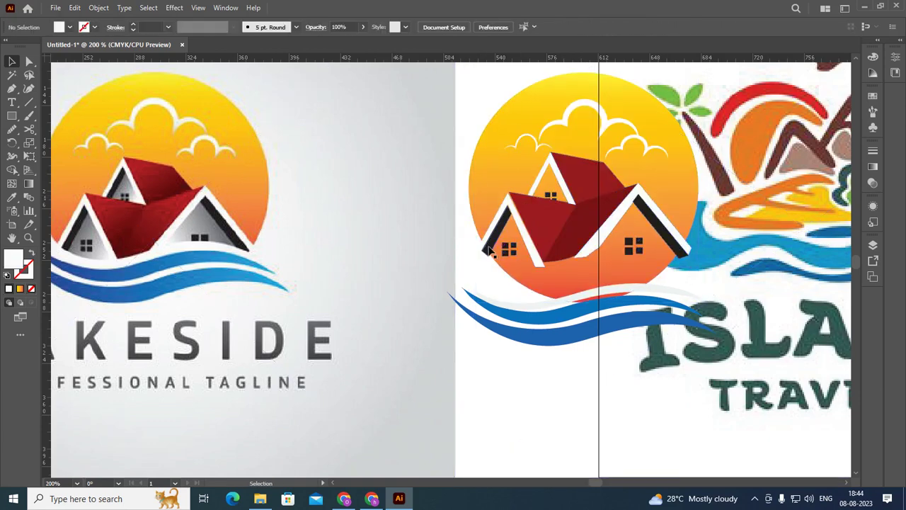
left_click(489, 250)
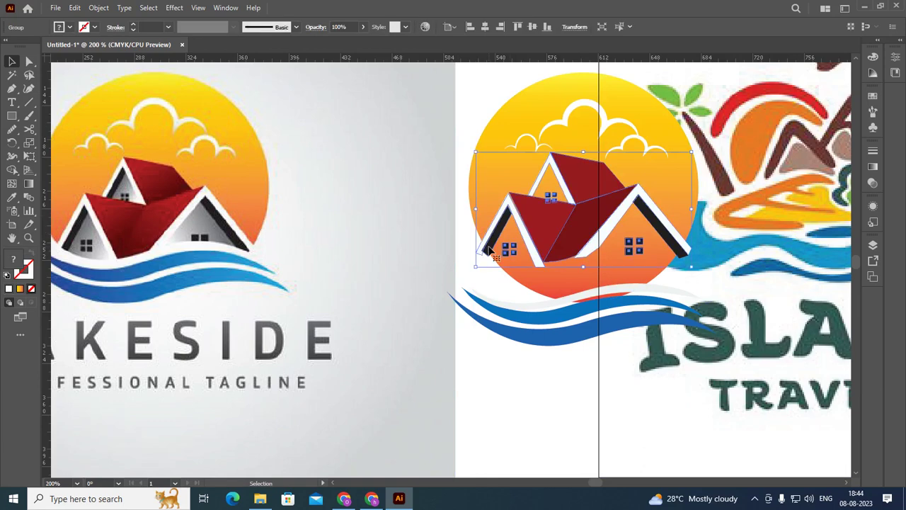
left_click(470, 193, "shift")
key("a")
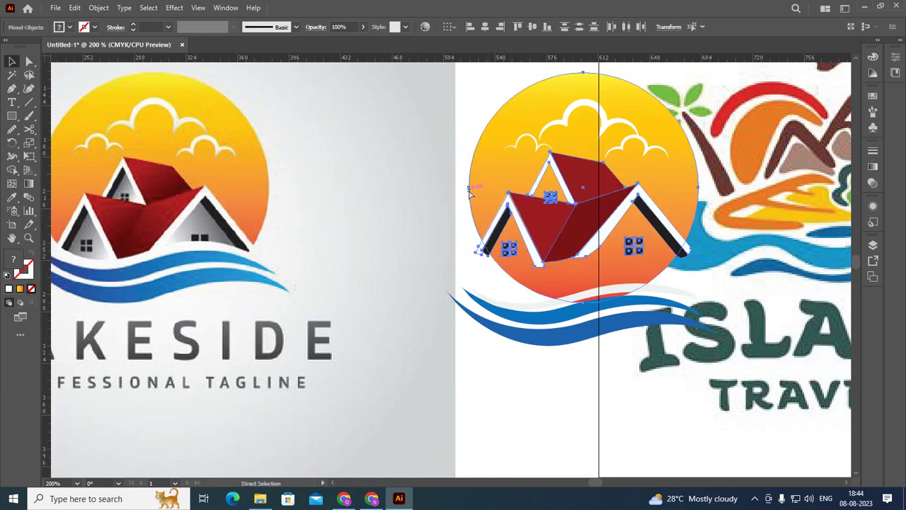
key("ctrl+y")
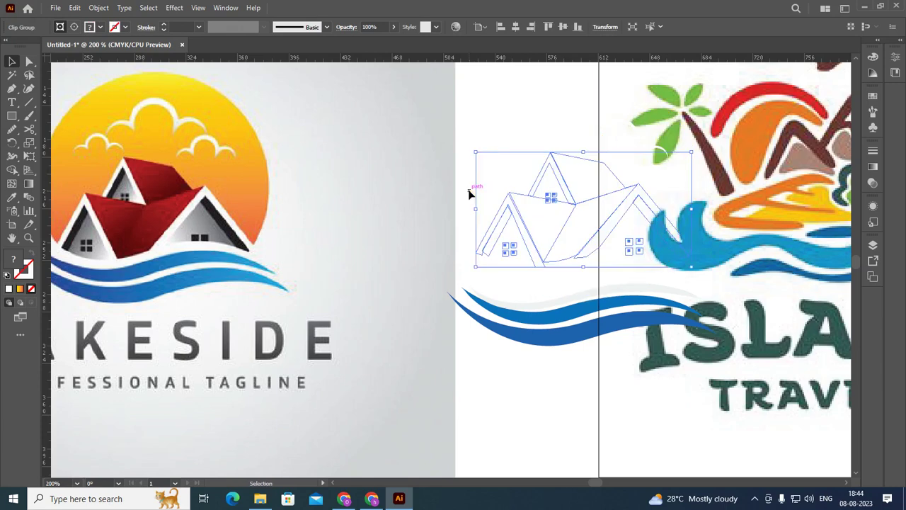
key("ctrl+y")
key("v")
left_click(479, 122)
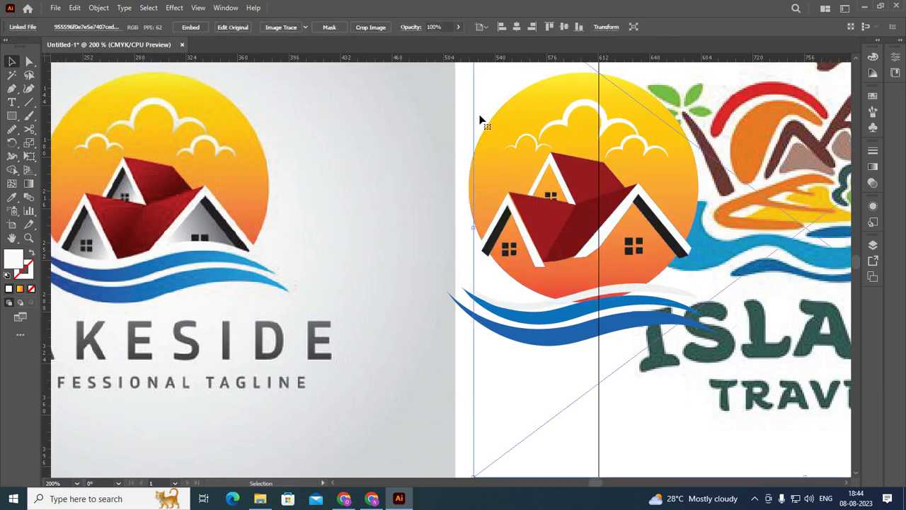
left_click(471, 177)
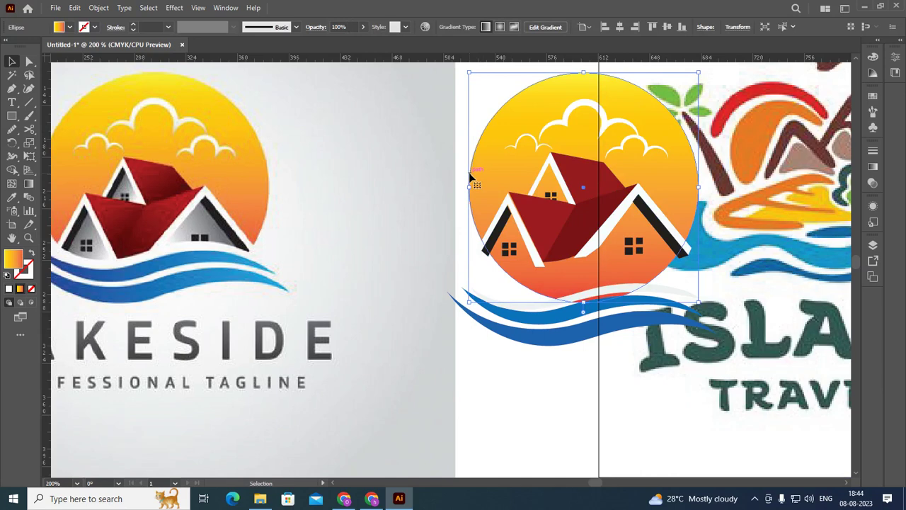
right_click(471, 175)
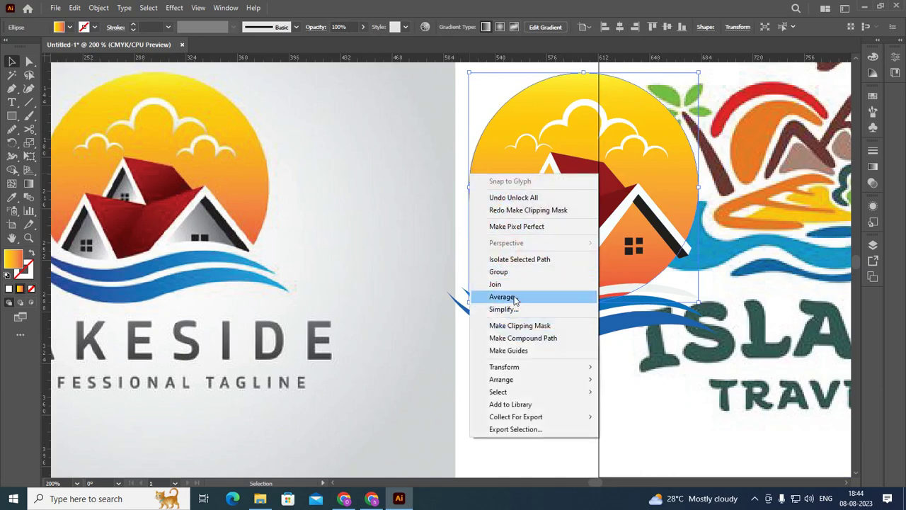
mouse_move(501, 379)
left_click(634, 380)
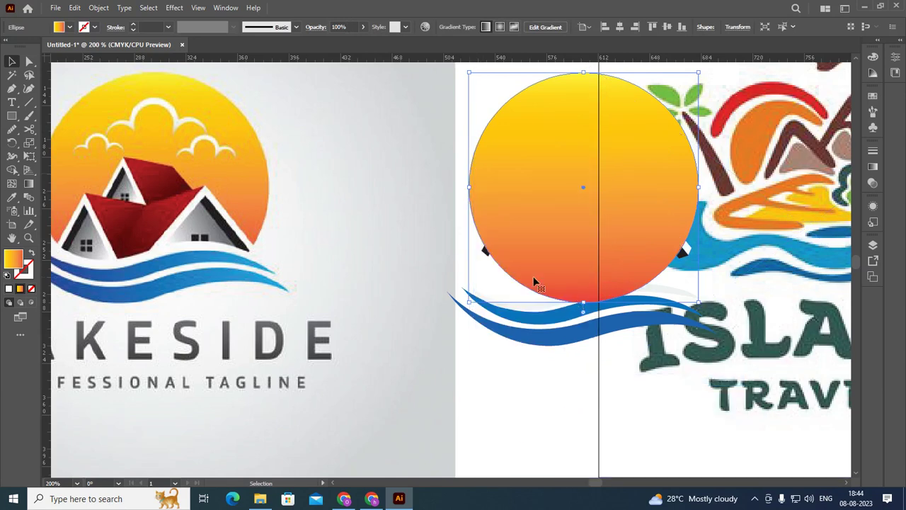
left_click(487, 256, "shift")
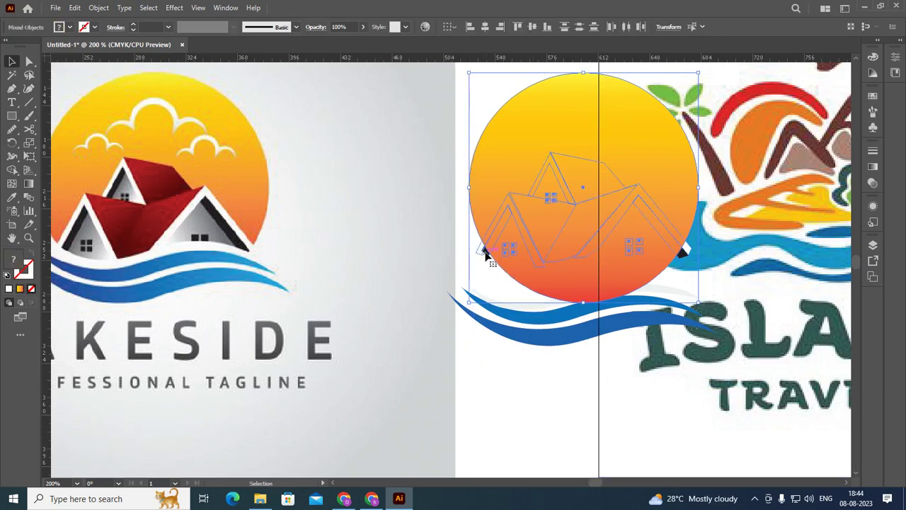
key("ctrl+7")
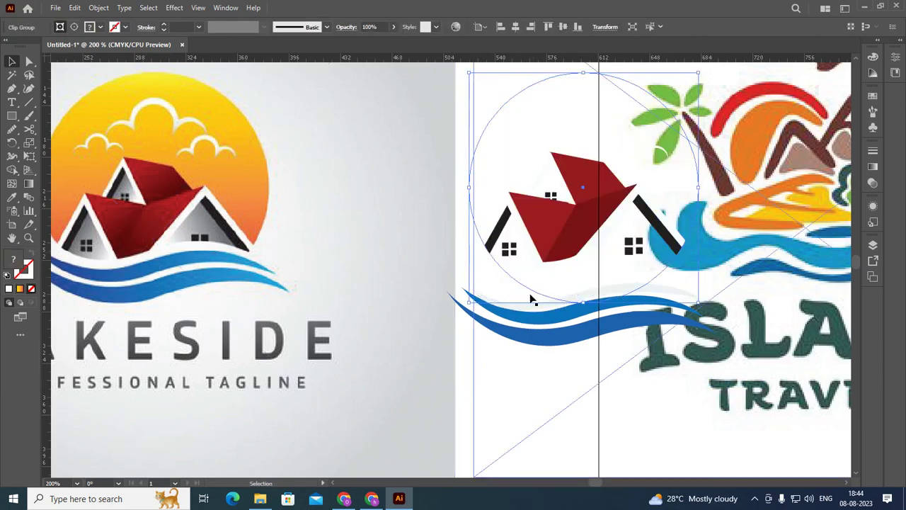
left_click(512, 290)
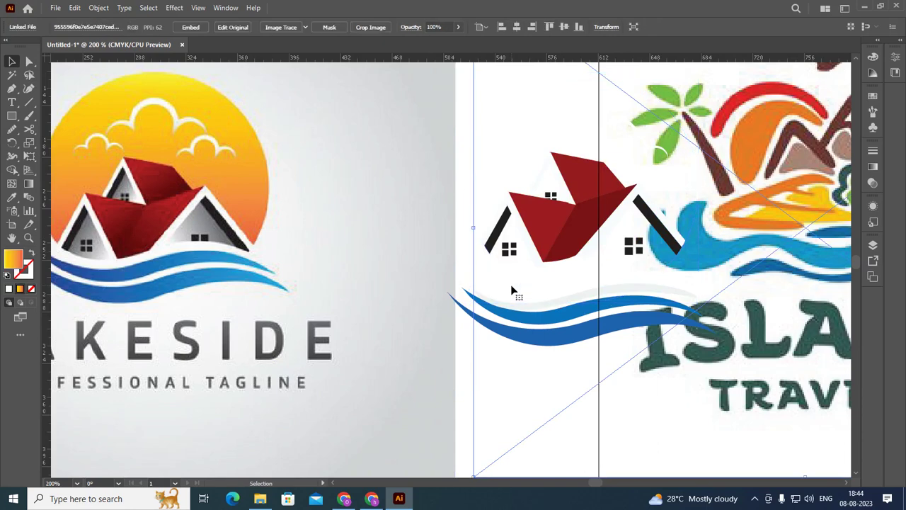
key("a")
key("ctrl+z")
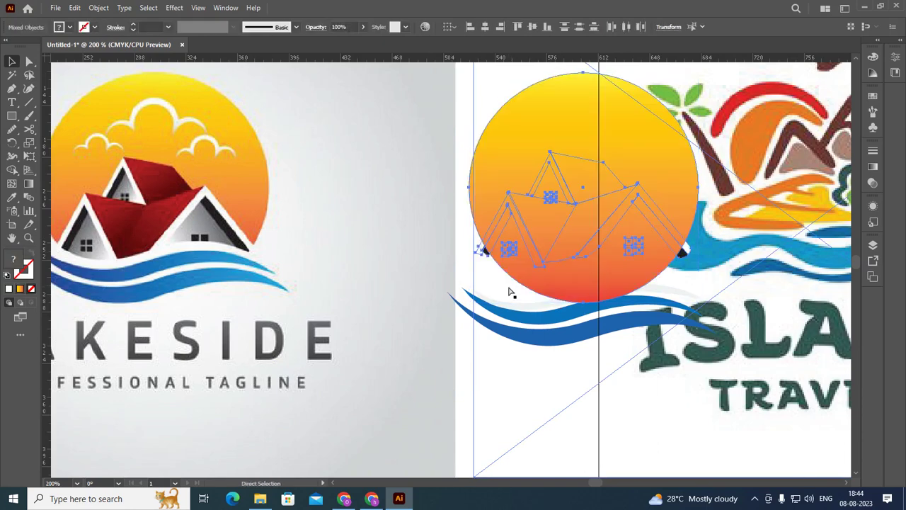
key("ctrl+z")
left_click(509, 290)
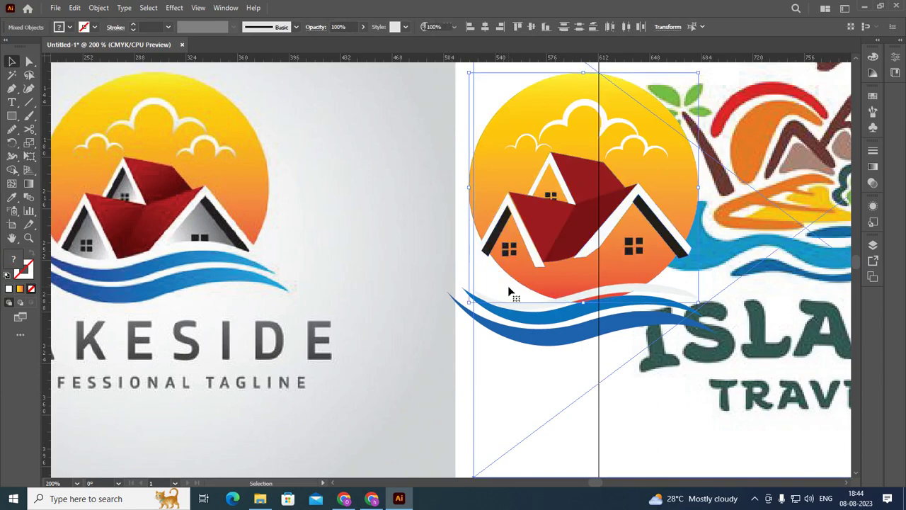
- Toggle selection of the Lakeside and Island Travel reference images while zoomed out
left_click(401, 253, "shift")
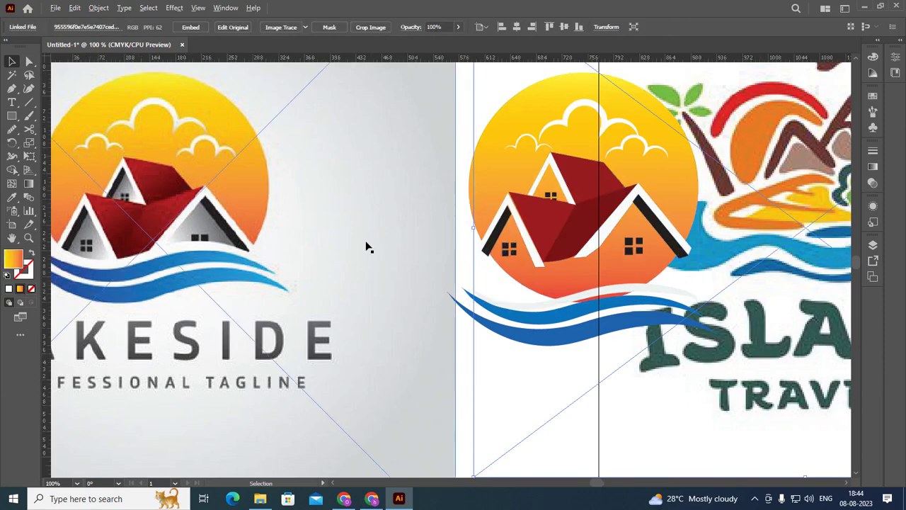
scroll(366, 247, "down", 2)
left_click(425, 198)
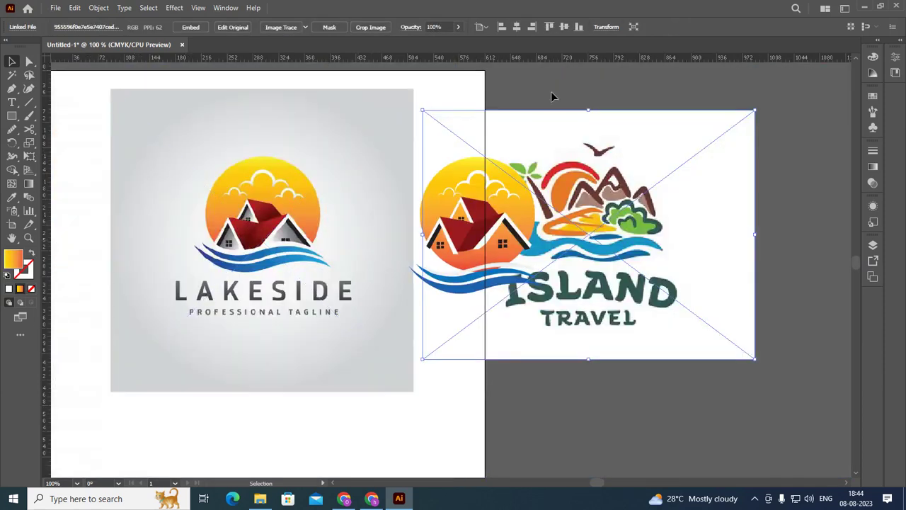
left_click(615, 177, "shift")
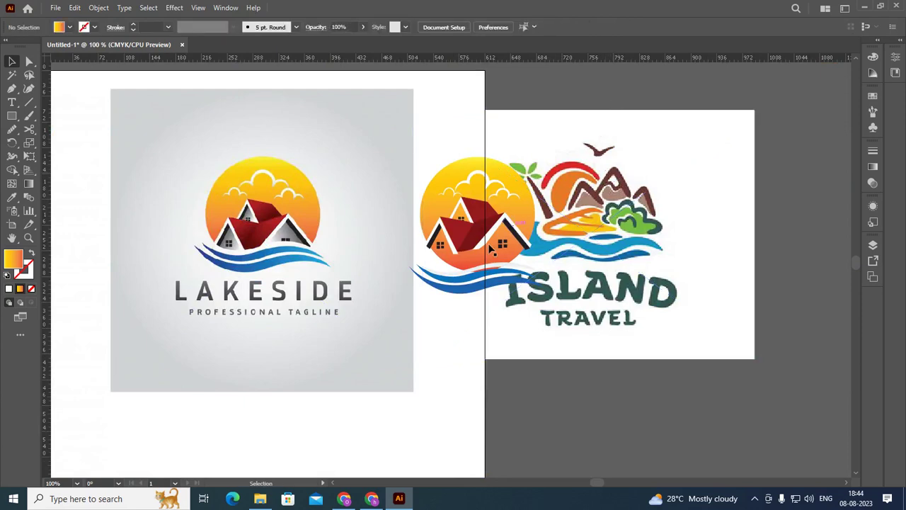
left_click(381, 255)
left_click(377, 244, "shift")
scroll(472, 203, "up", 1)
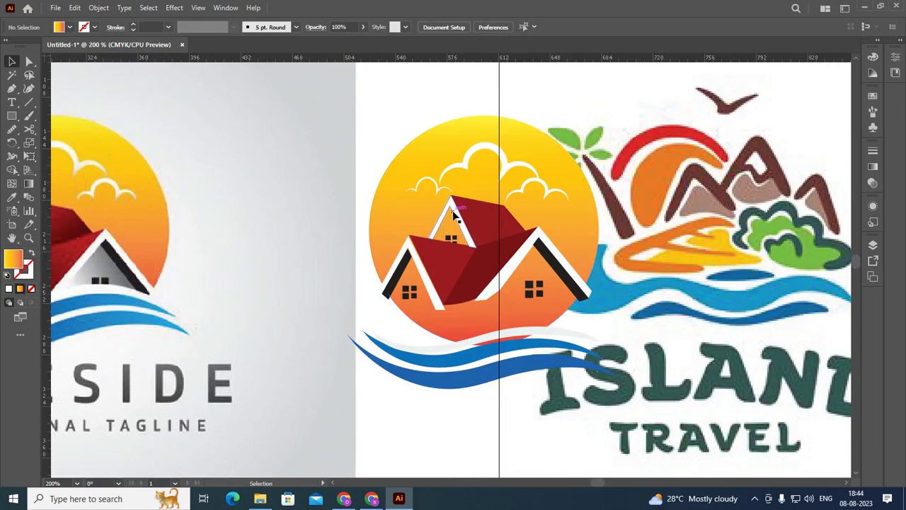
- Move the orange gradient sun circle to the top of the stacking order
left_click(429, 207)
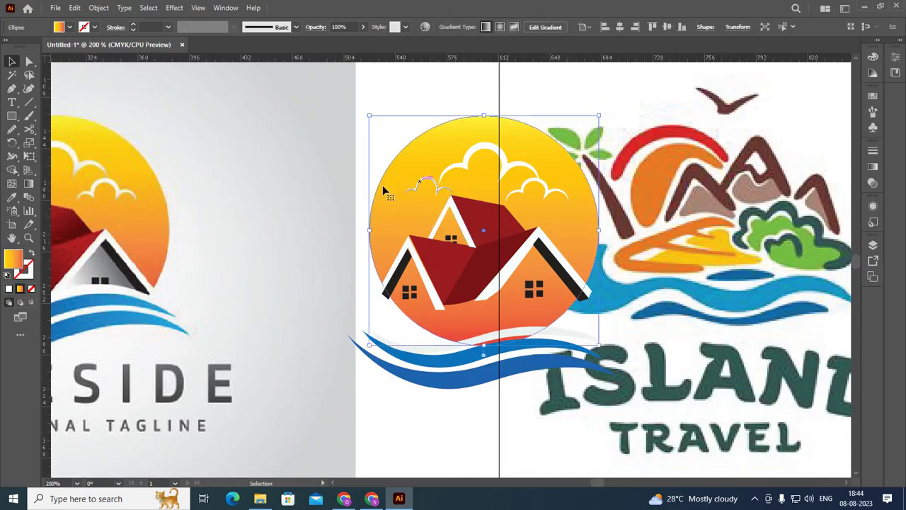
key("a")
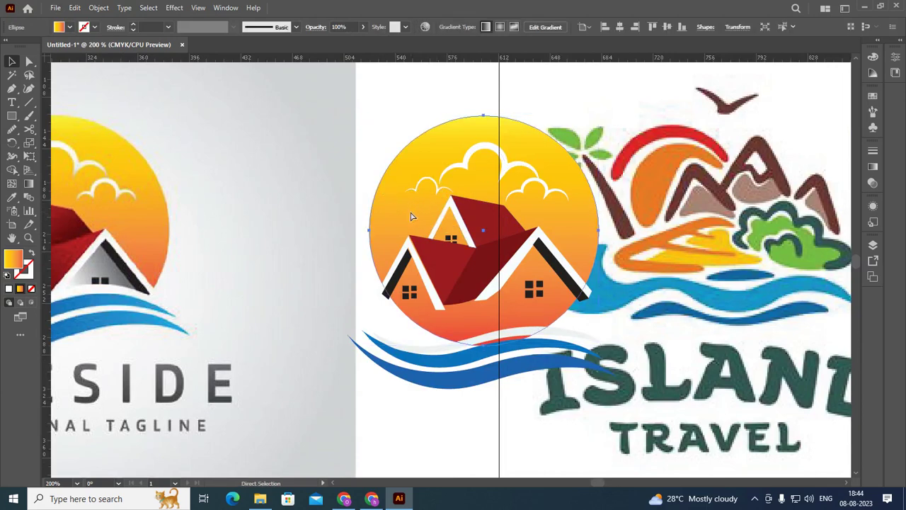
key("v")
key("ctrl+shift+bracketright")
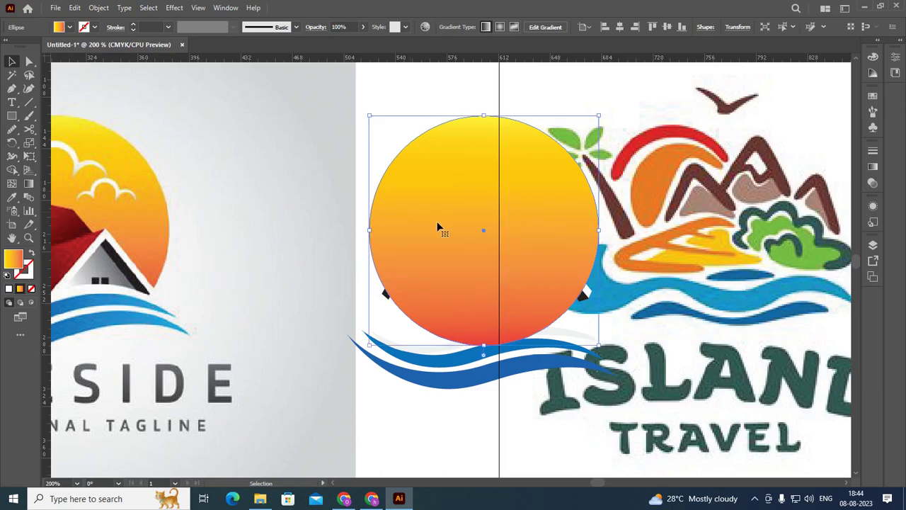
- Set the circle's fill to None and clip the house artwork inside it
left_click(69, 27)
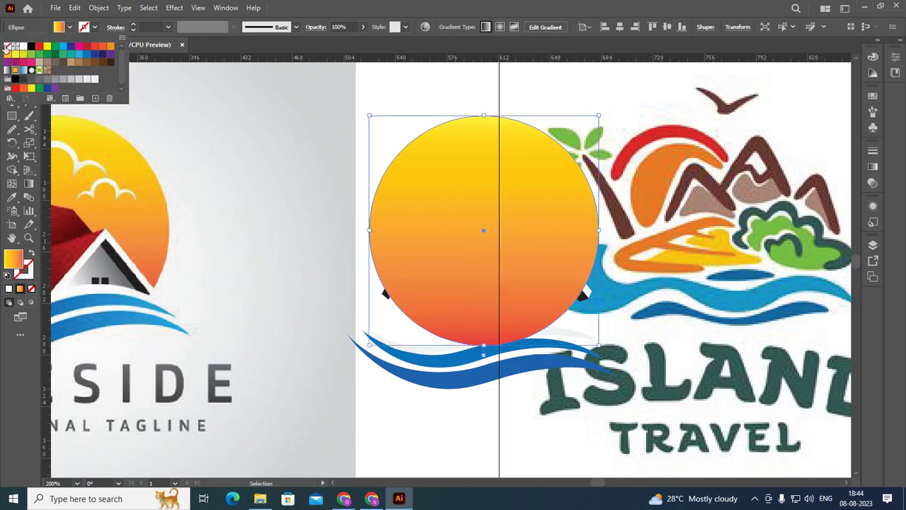
left_click(7, 47)
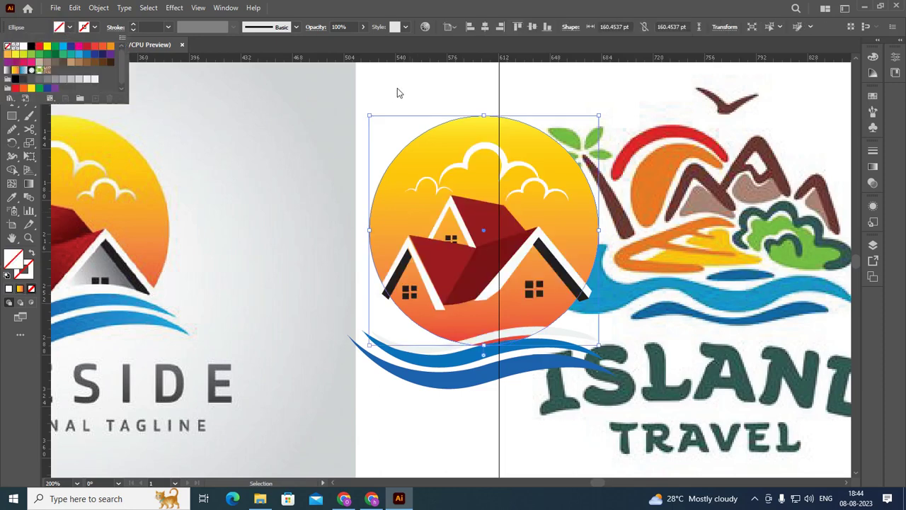
left_click(397, 88)
left_click(397, 89)
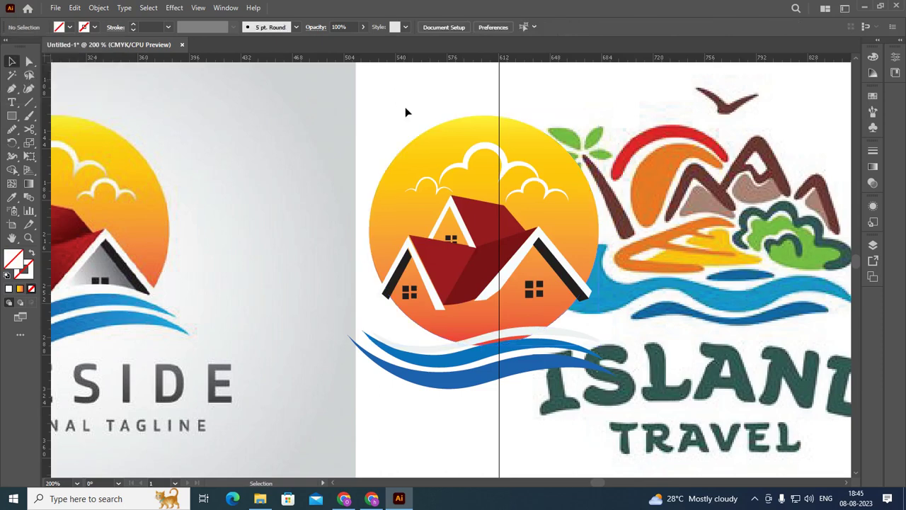
left_click(417, 141)
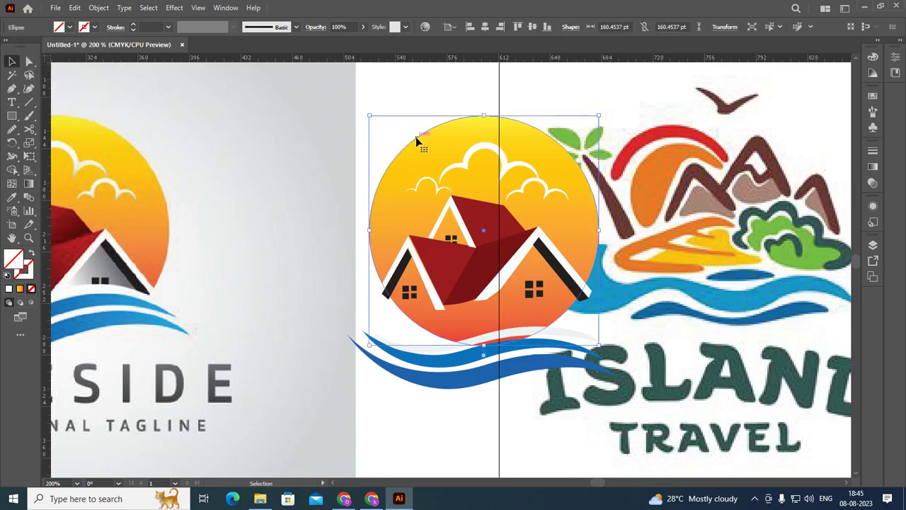
left_click(385, 297, "shift")
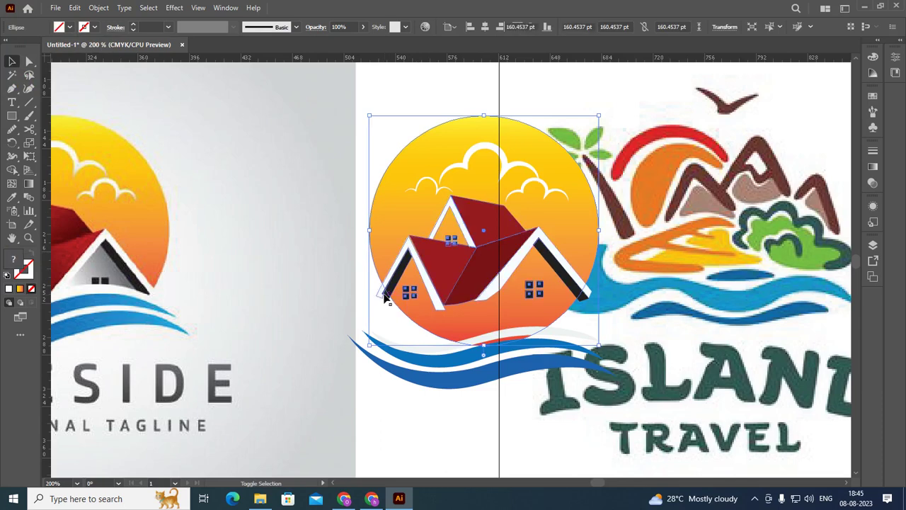
key("ctrl+7")
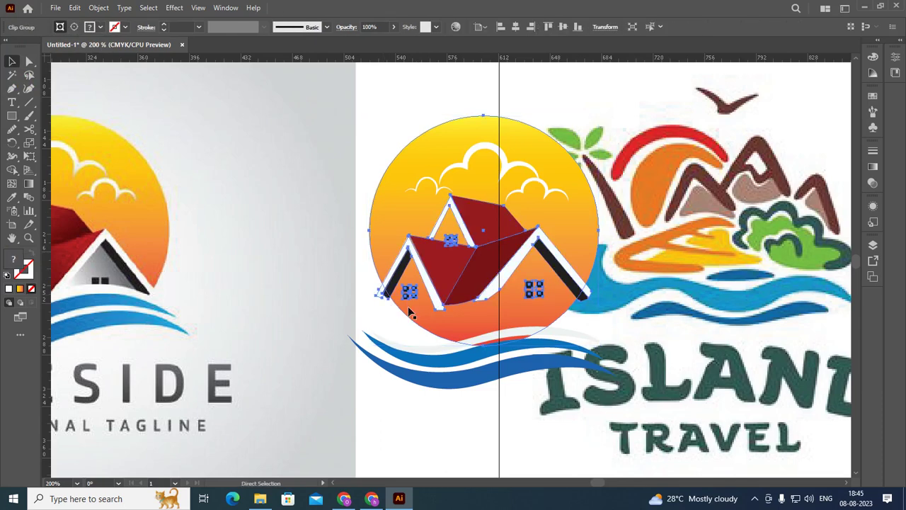
- Nudge the thin white wave up across the lower part of the sun
left_click(443, 408)
left_click(483, 341)
key("shift+Up")
key("shift+Up")
key("shift+Up")
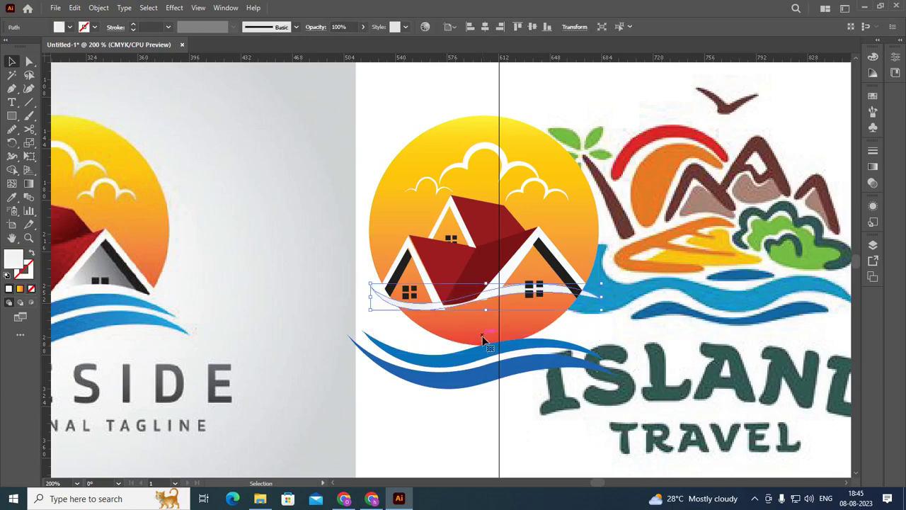
left_click(459, 418)
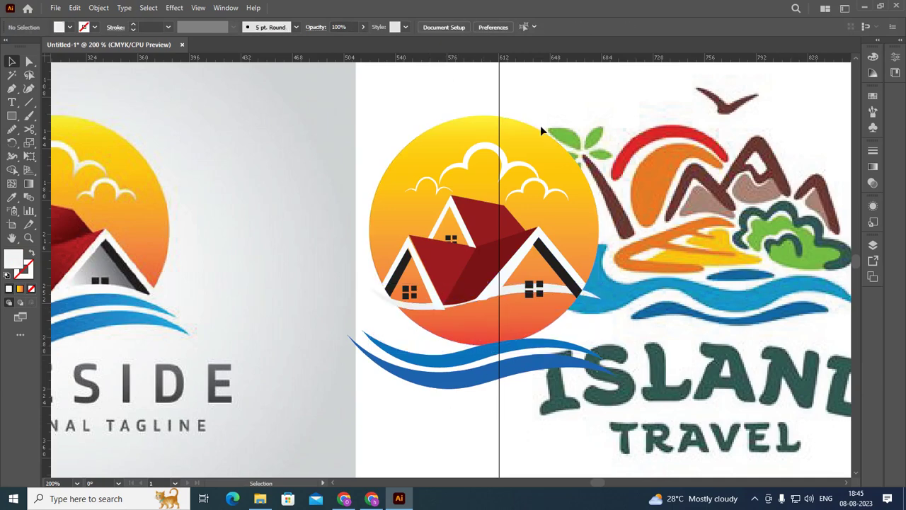
left_click(592, 298)
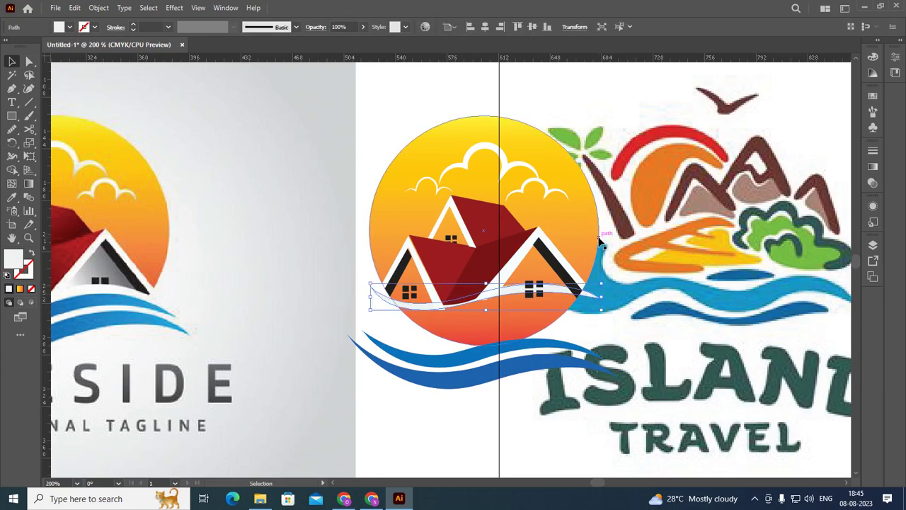
left_click(601, 242)
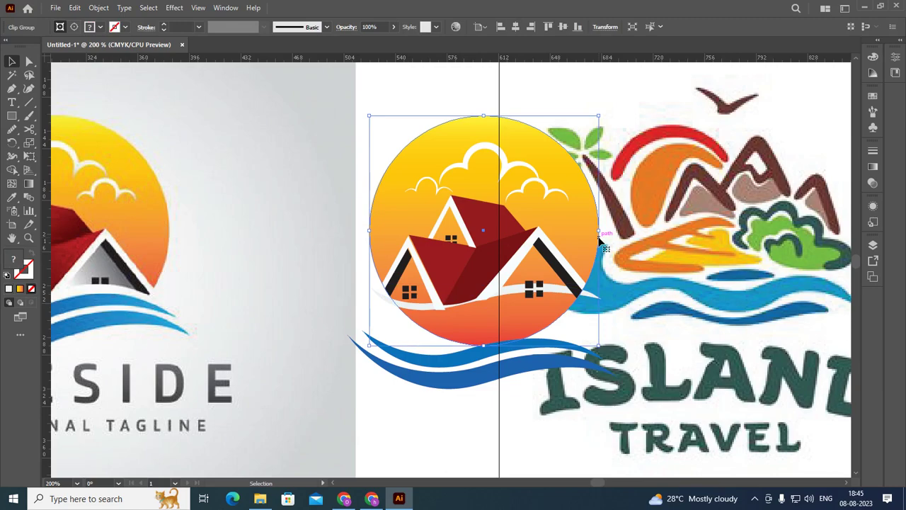
- Check the keyboard increment, then nudge the clipped house group right off the sun
key("ctrl+k")
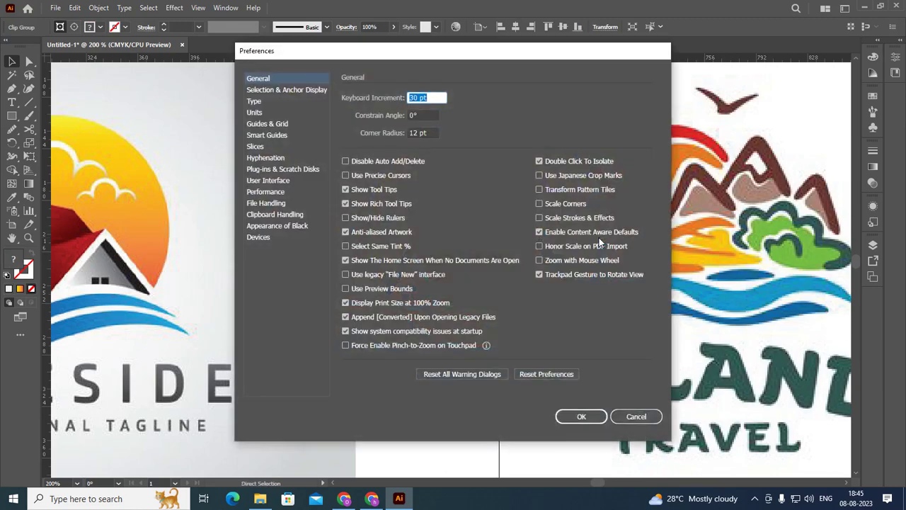
key("Return")
key("Left")
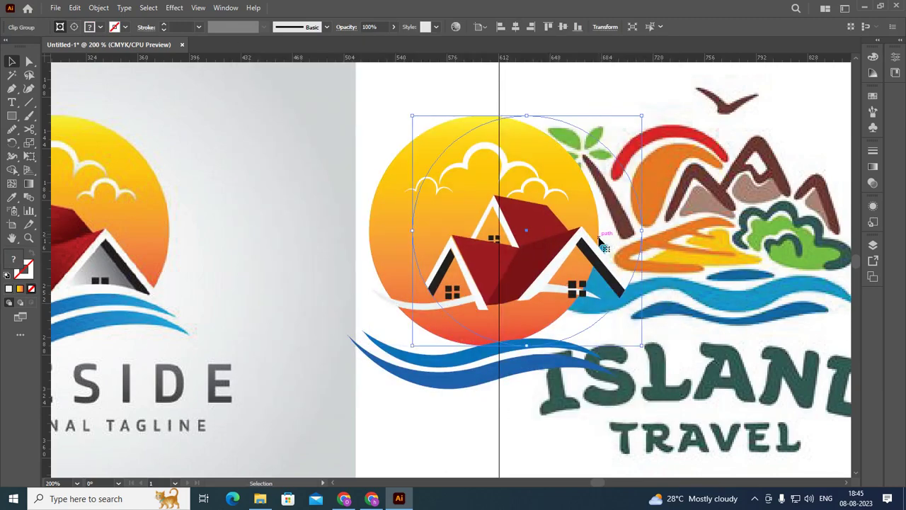
key("Right")
key("Right")
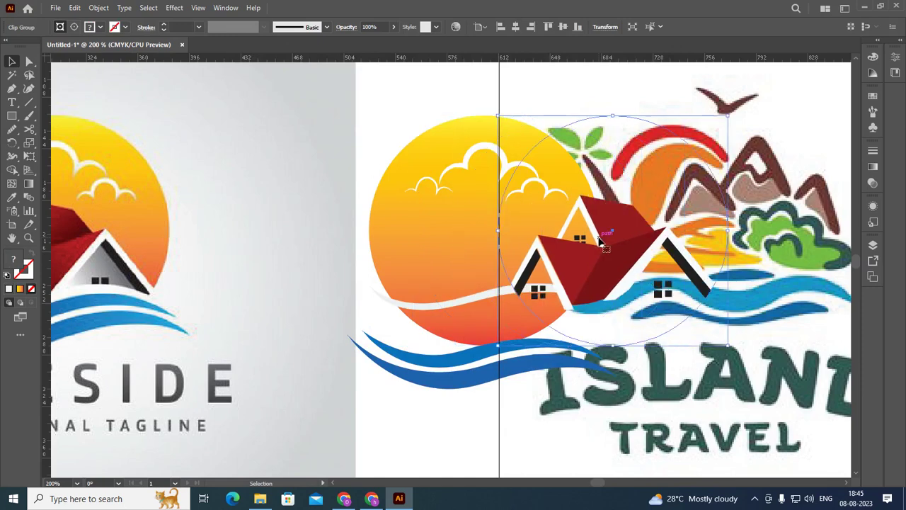
key("Right")
key("Right")
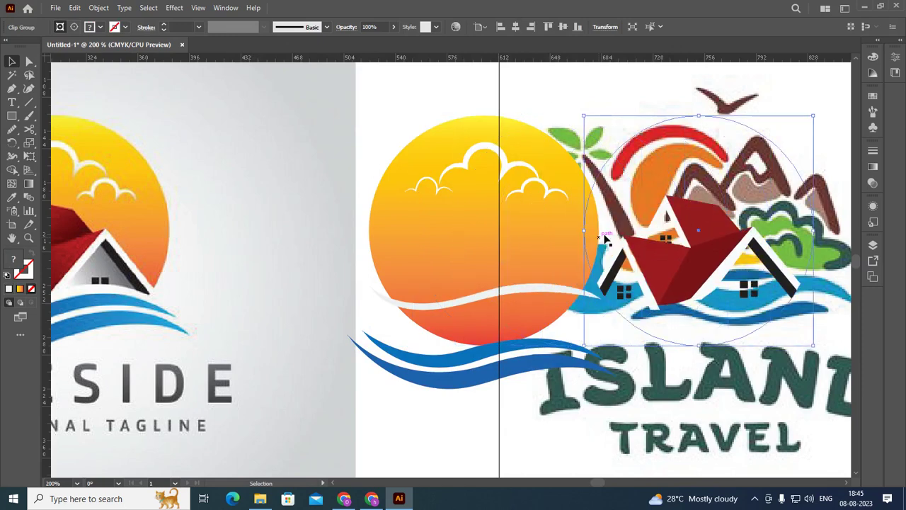
left_click(546, 98)
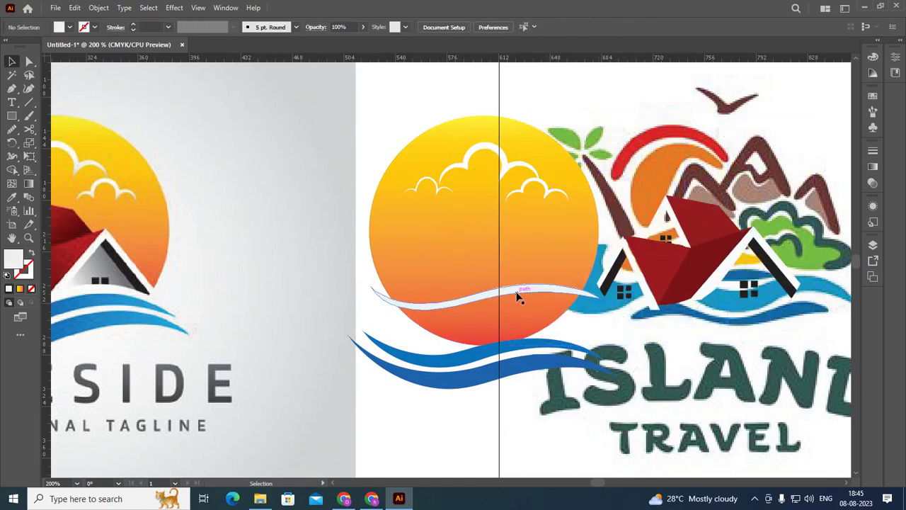
left_click(518, 296)
- Select the sun and white wave together and show the Pathfinder panel
left_click(535, 257, "shift")
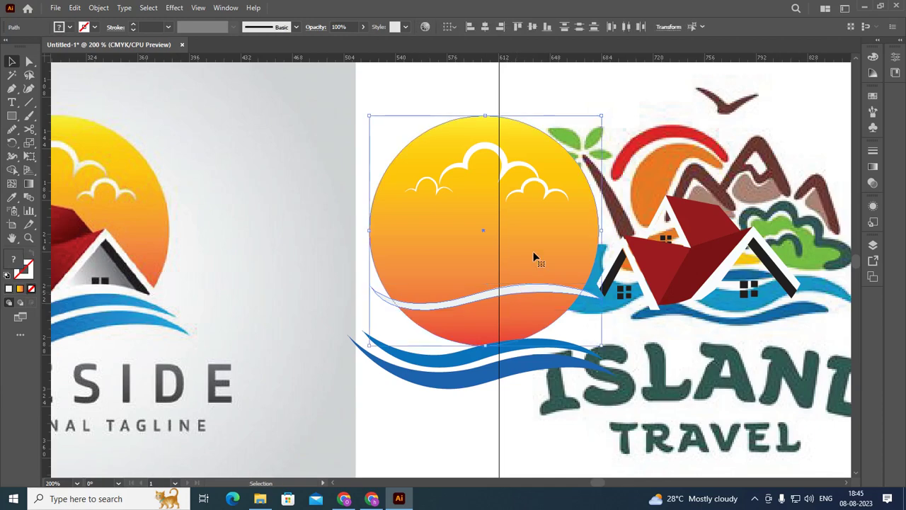
left_click_drag(535, 257, 380, 257)
key("ctrl+z")
left_click(451, 27)
left_click(463, 40)
left_click(225, 8)
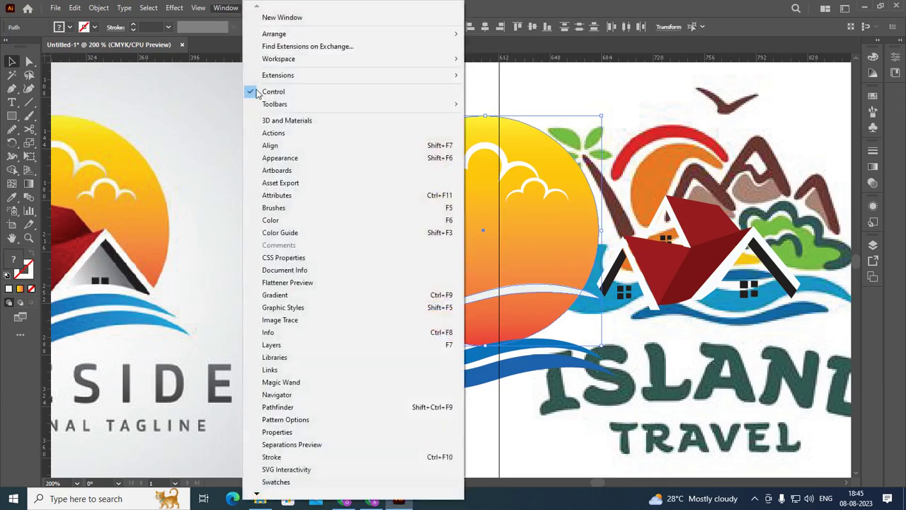
left_click(280, 409)
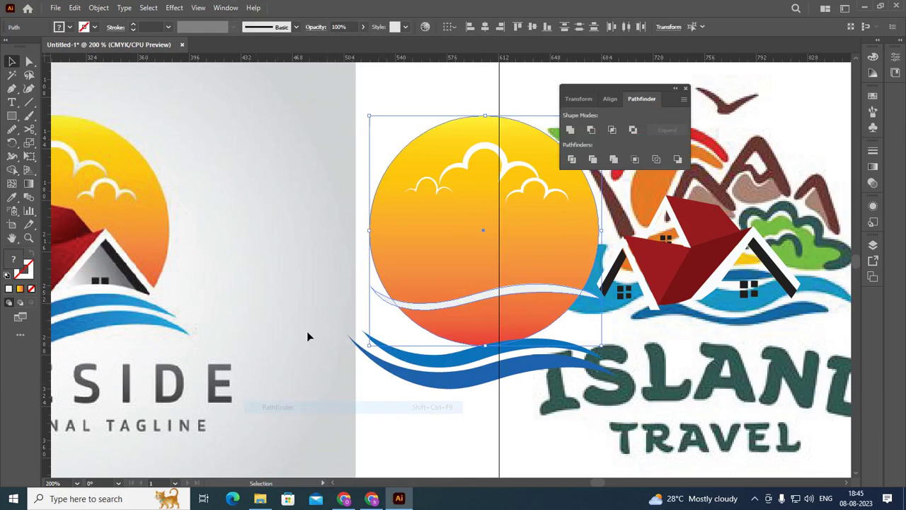
- Cut the sun with Minus Front, ungroup it, and delete the lower sun piece
left_click(594, 130)
key("ctrl+z")
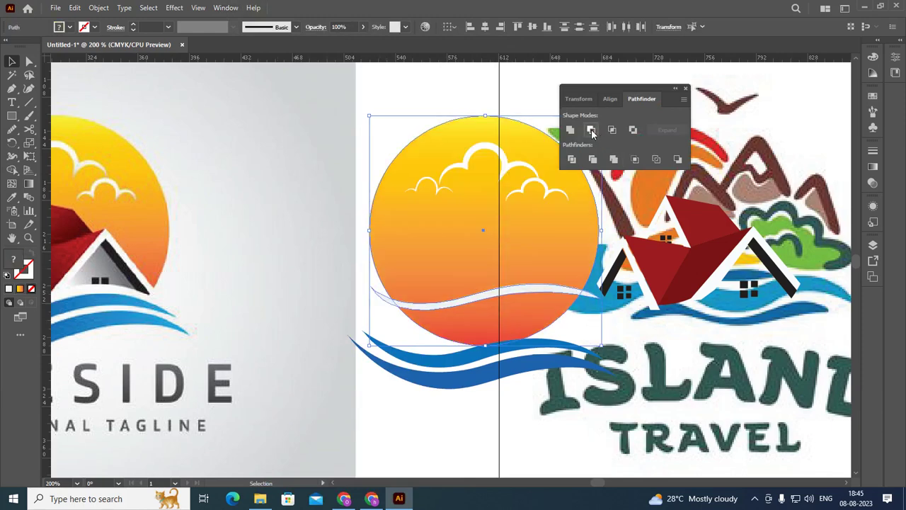
left_click(593, 130)
left_click(438, 105)
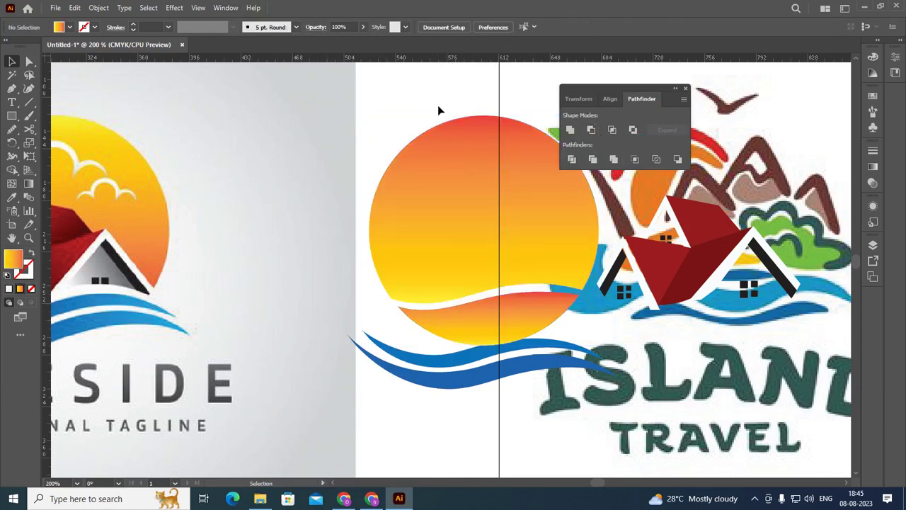
left_click(512, 320)
right_click(512, 316)
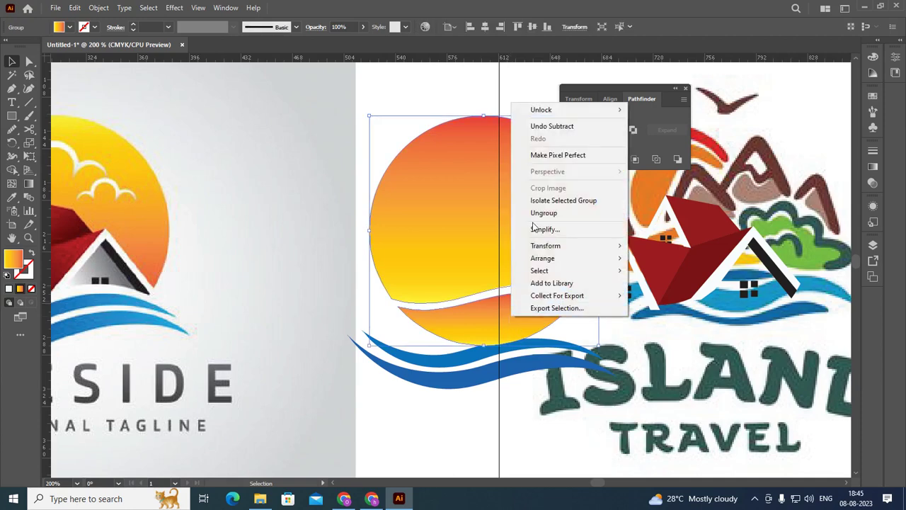
left_click(538, 214)
left_click(439, 95)
left_click(509, 324)
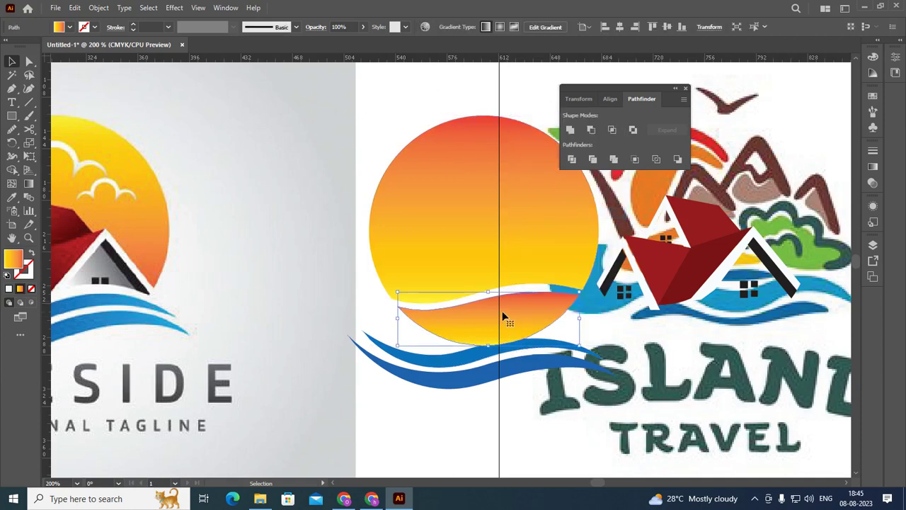
key("Delete")
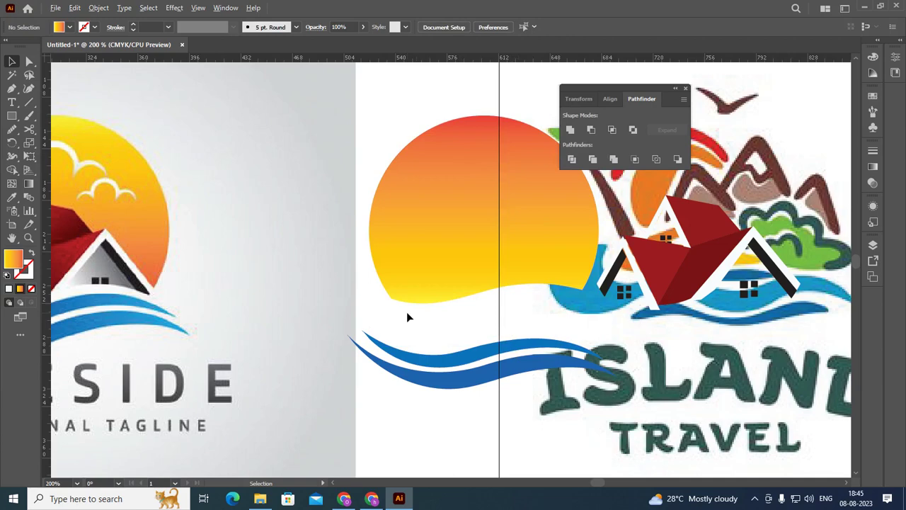
- Move the clipped house group left until its roofs rest on the sun's wave edge
scroll(406, 312, "down", 1)
left_click(497, 259)
left_click_drag(629, 292, 597, 292)
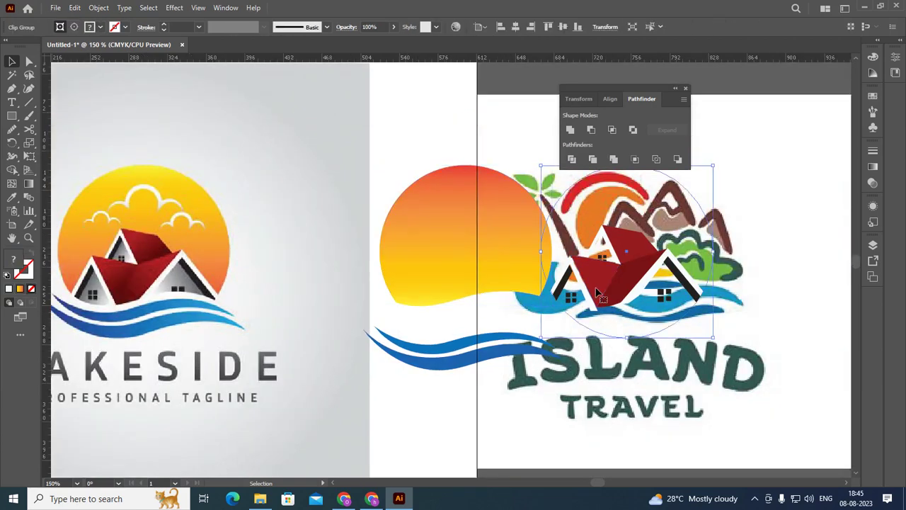
key("shift+Left")
key("shift+Left")
key("shift+Left")
key("shift+Left")
key("shift+Left")
key("shift+Left")
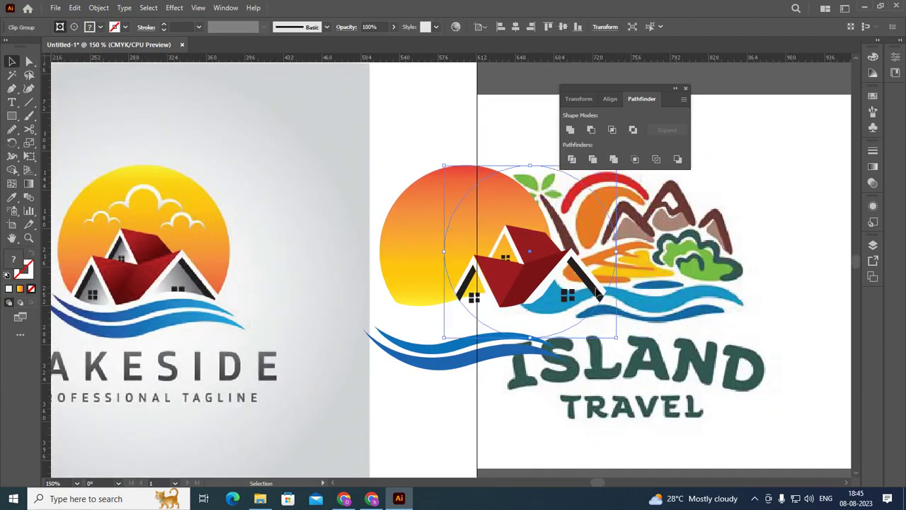
key("shift+Left")
key("shift+Left")
key("shift+Left")
key("shift+Left")
key("shift+Left")
key("shift+Left")
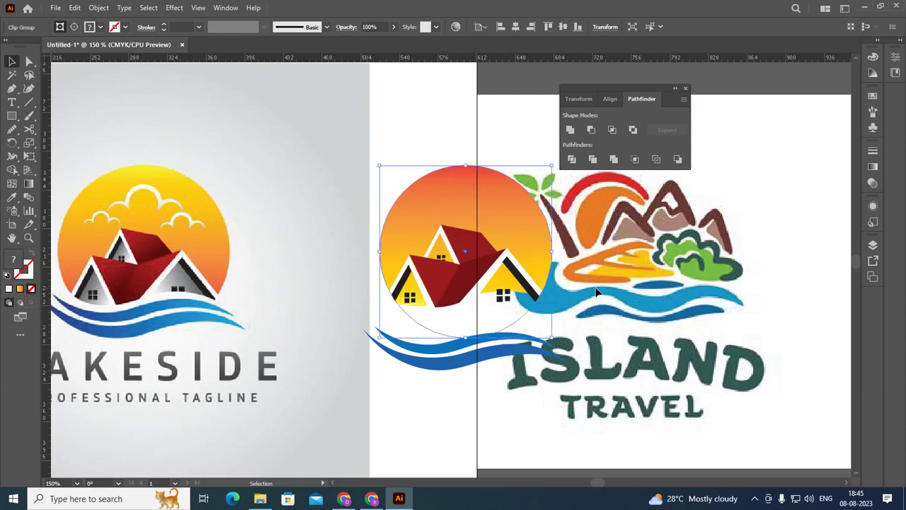
left_click(780, 259)
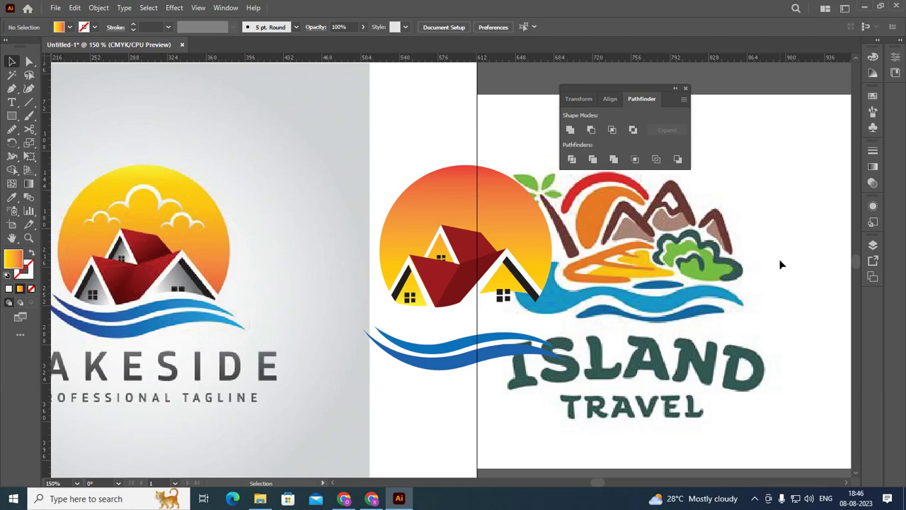
left_click(475, 345)
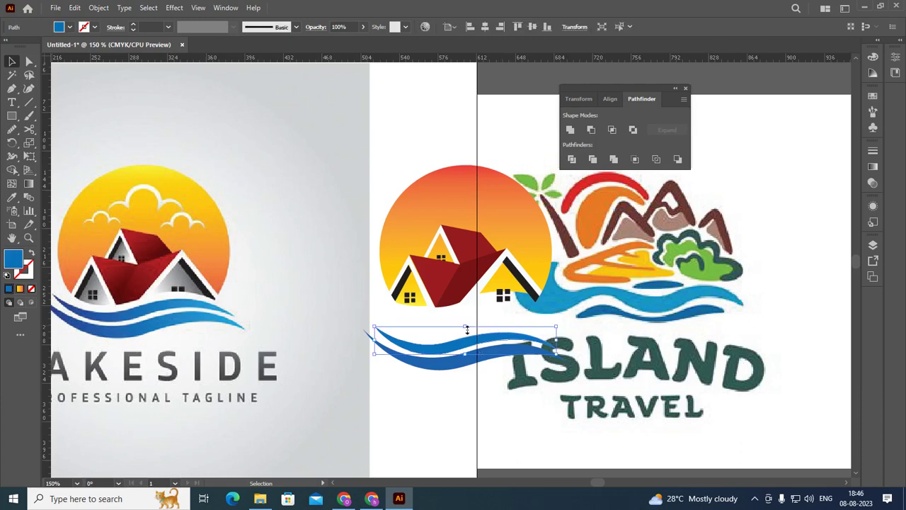
key("shift+Up")
key("shift+Up")
key("shift+Up")
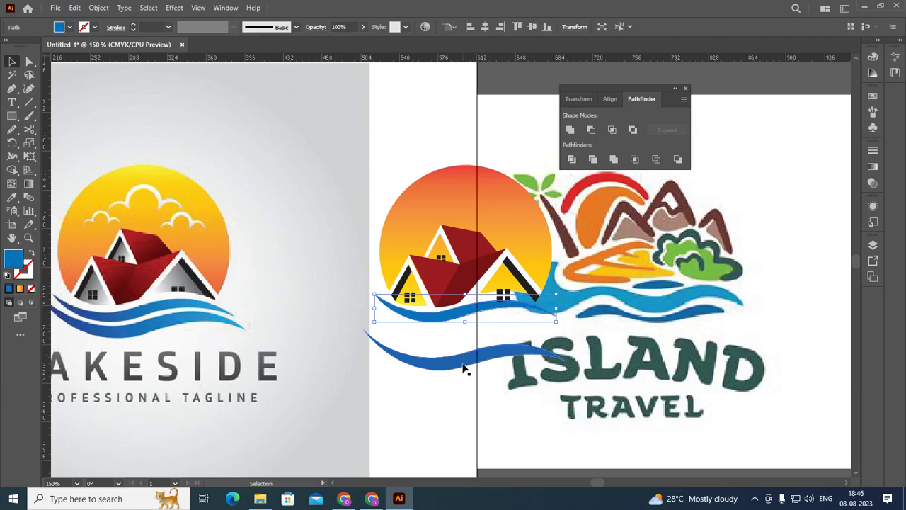
key("shift+Down")
key("shift+Down")
key("shift+Down")
left_click(460, 320)
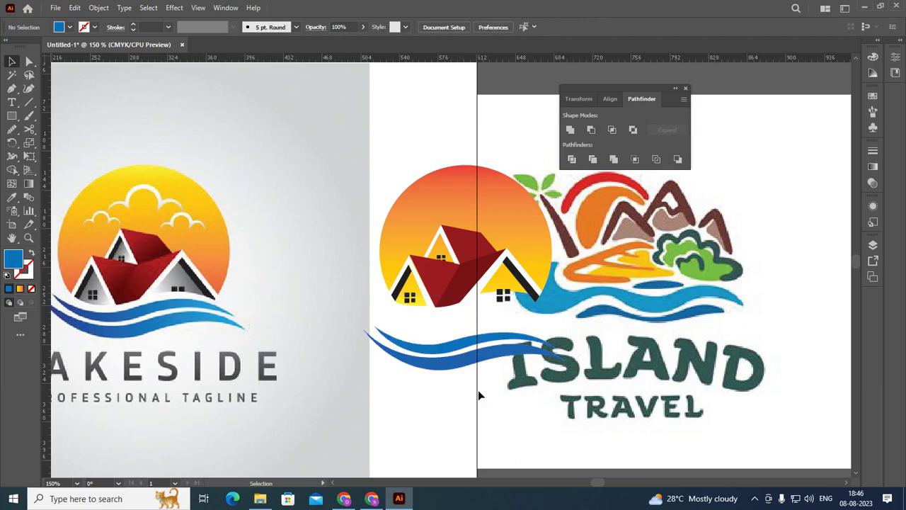
key("a")
key("ctrl+y")
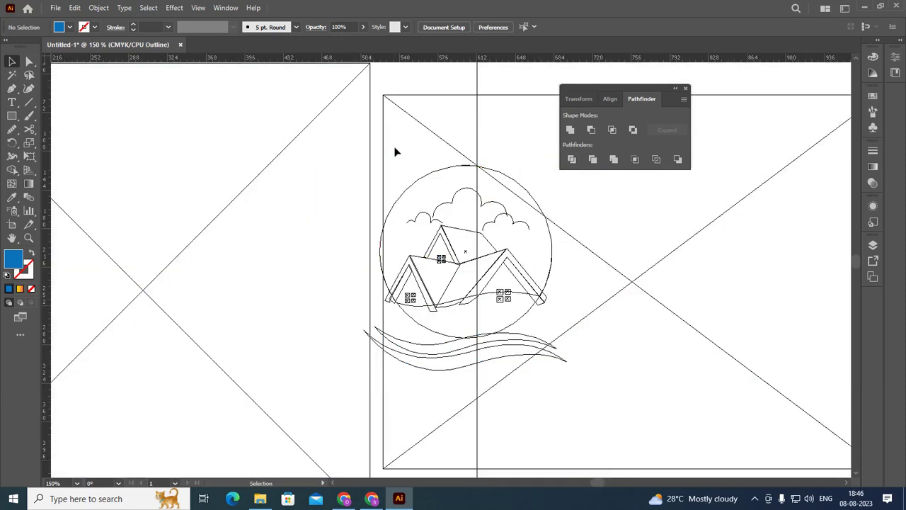
left_click(454, 303)
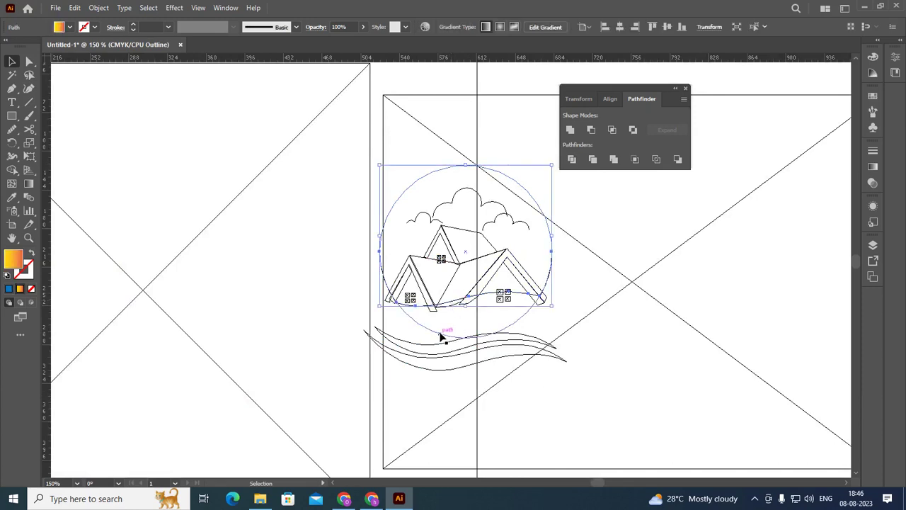
left_click(605, 339)
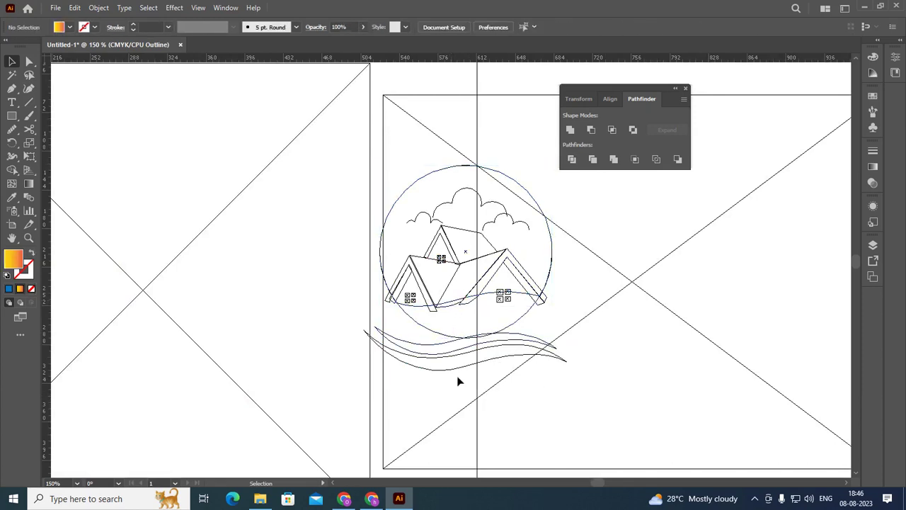
scroll(447, 361, "up", 1)
scroll(447, 361, "up", 1)
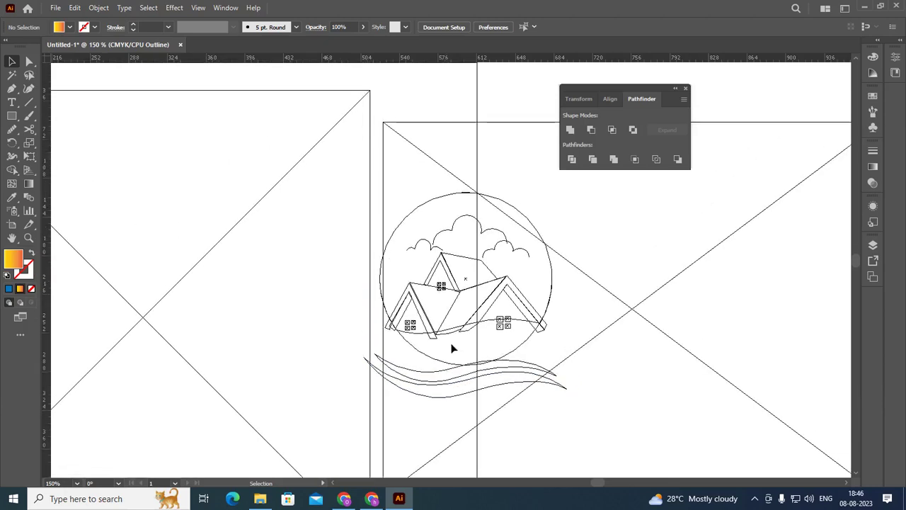
- Switch from Outline view back to full-colour Preview with Ctrl+Y
key("ctrl+y")
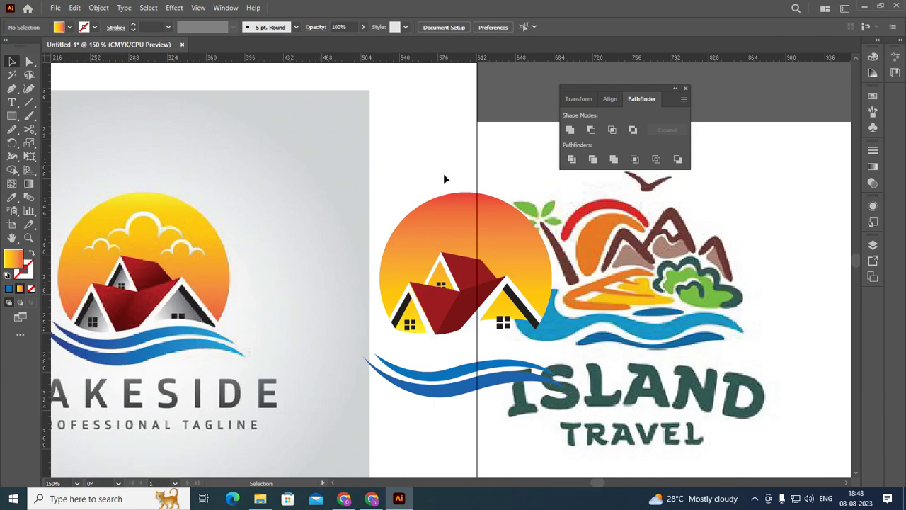
- Raise the upper blue wave to sit just beneath the houses
left_click(459, 390)
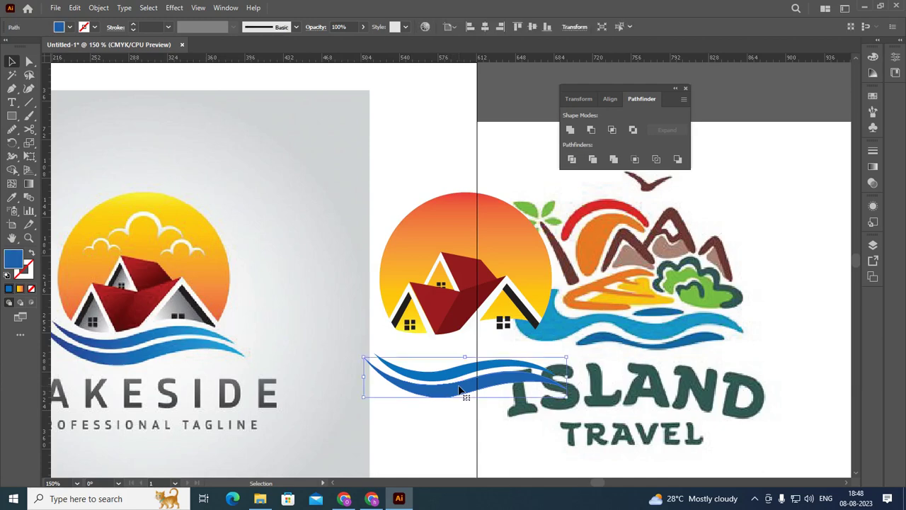
left_click_drag(459, 390, 443, 353)
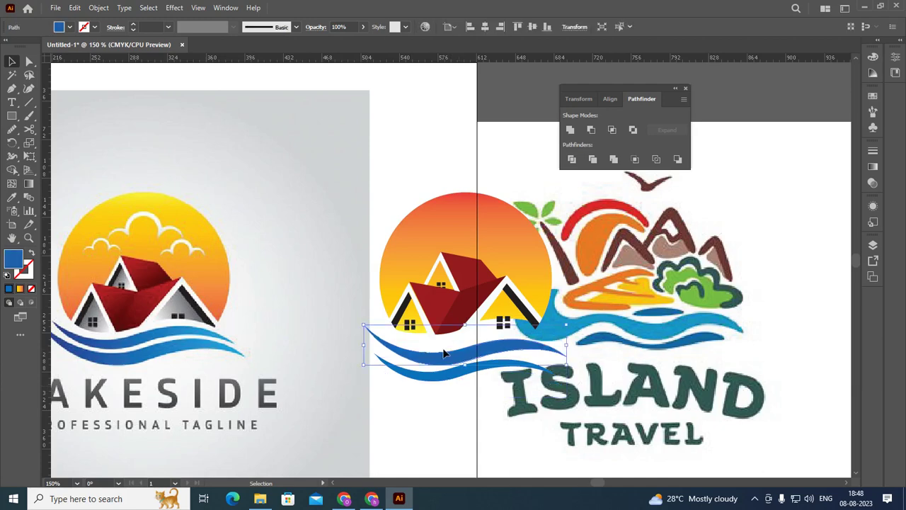
key("ctrl+z")
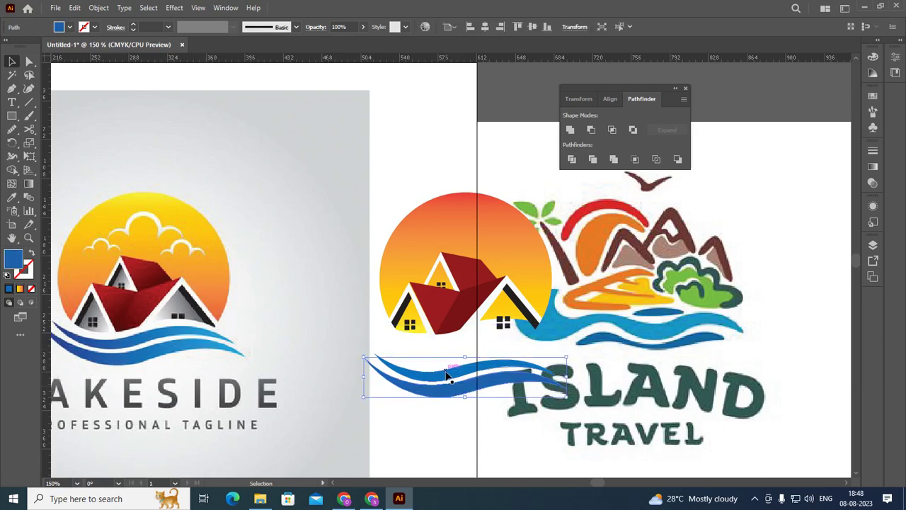
key("ctrl+shift+z")
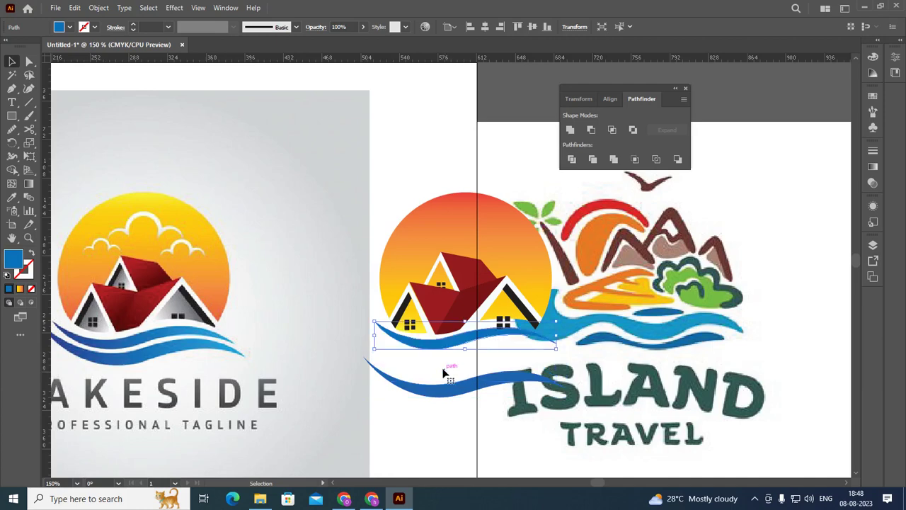
left_click(434, 405)
- Move the whole sun-and-houses logo about 641 pt right onto empty pasteboard
scroll(259, 352, "down", 2, "alt")
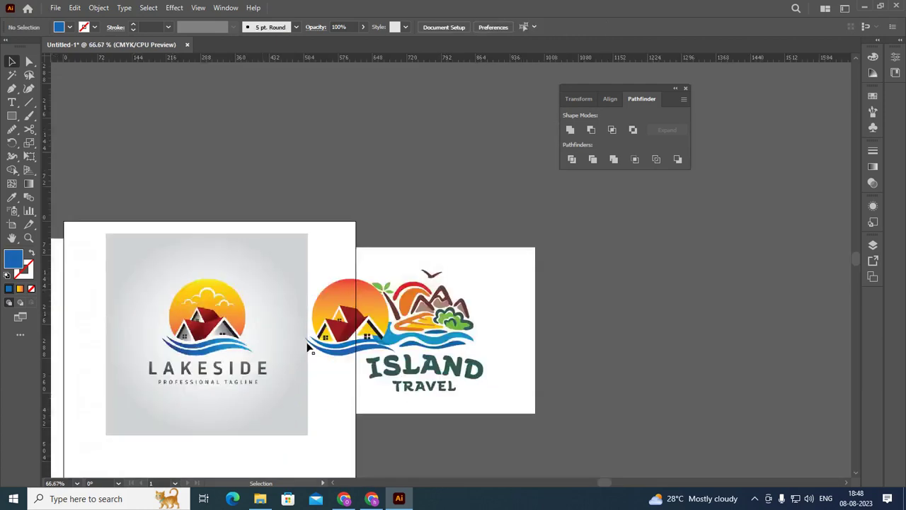
mouse_move(270, 219)
left_mouse_down()
mouse_move(363, 359)
mouse_move(655, 333)
left_mouse_up()
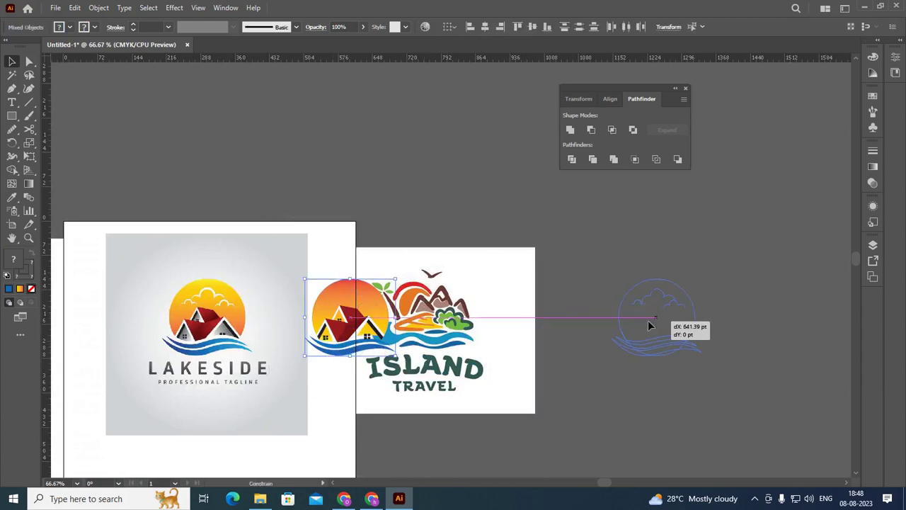
left_click(731, 270)
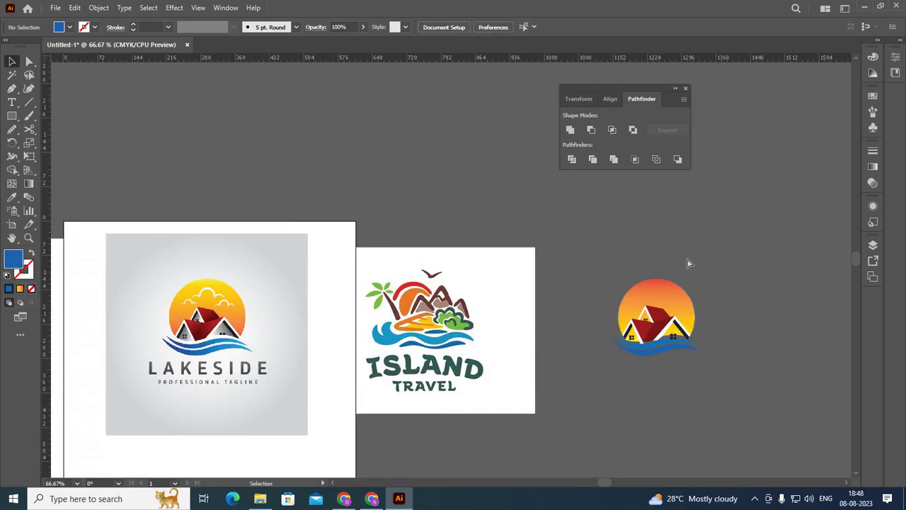
- Bring the cloud path to the front of the logo, working in Outline view
key("ctrl+y")
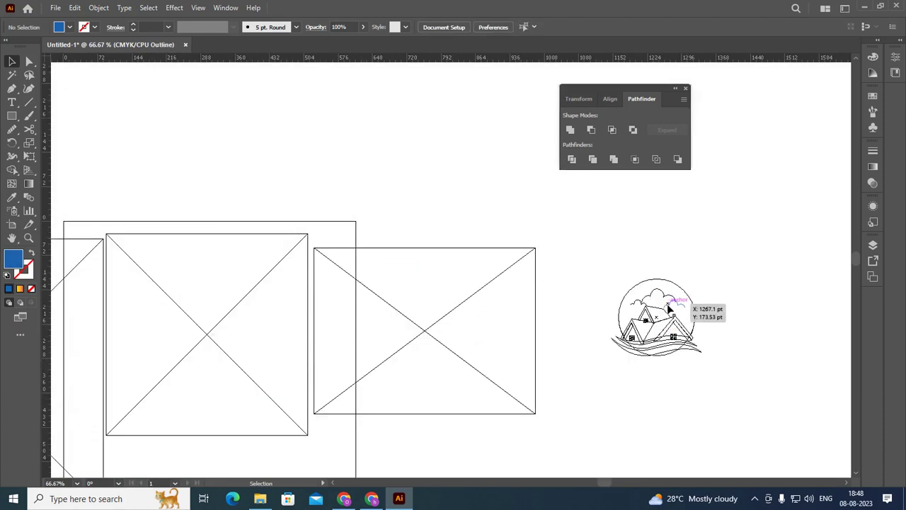
left_click(669, 304)
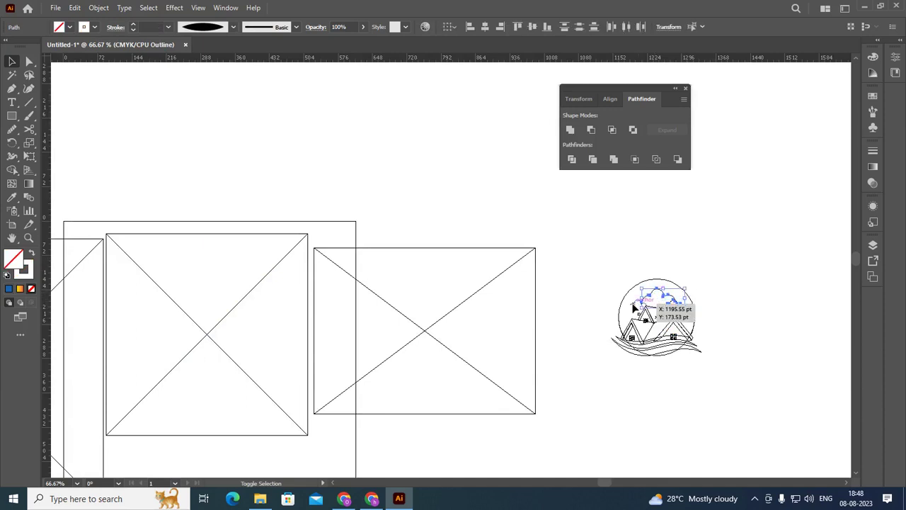
right_click(634, 305)
mouse_move(665, 246)
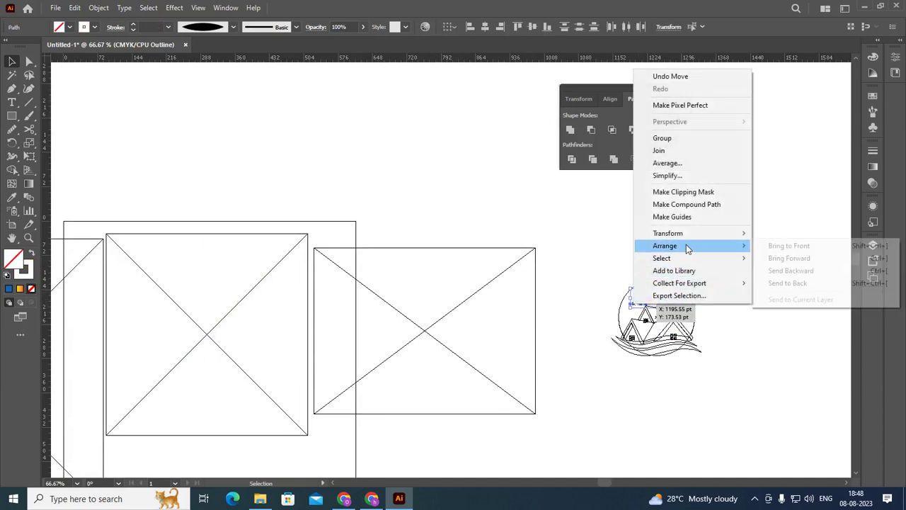
left_click(774, 245)
left_click(753, 229)
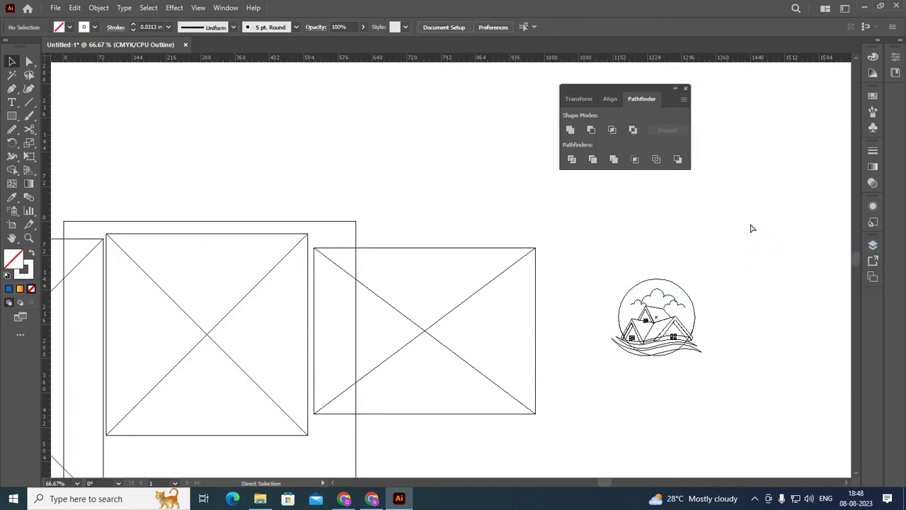
key("ctrl+y")
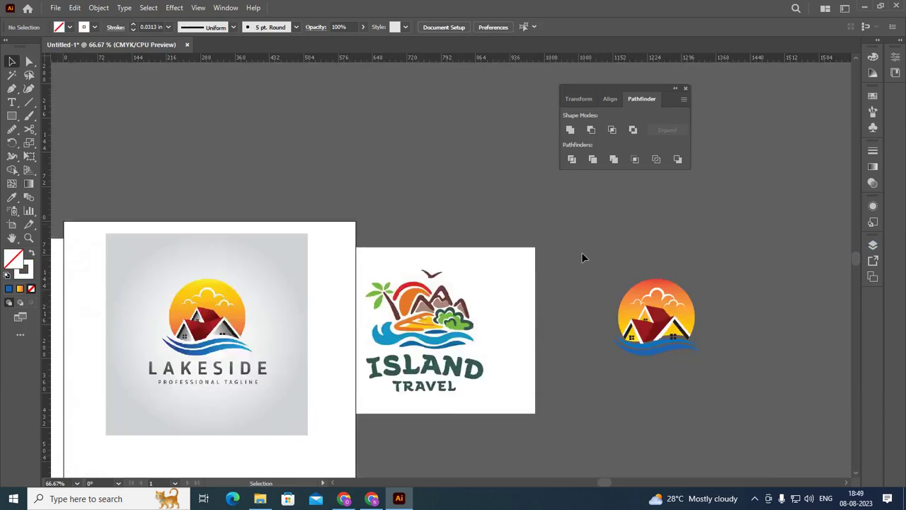
- Zoom in to 200% on the standalone sun-and-houses logo
left_click_drag(757, 410, 757, 412)
left_click(737, 383)
scroll(671, 345, "up", 1)
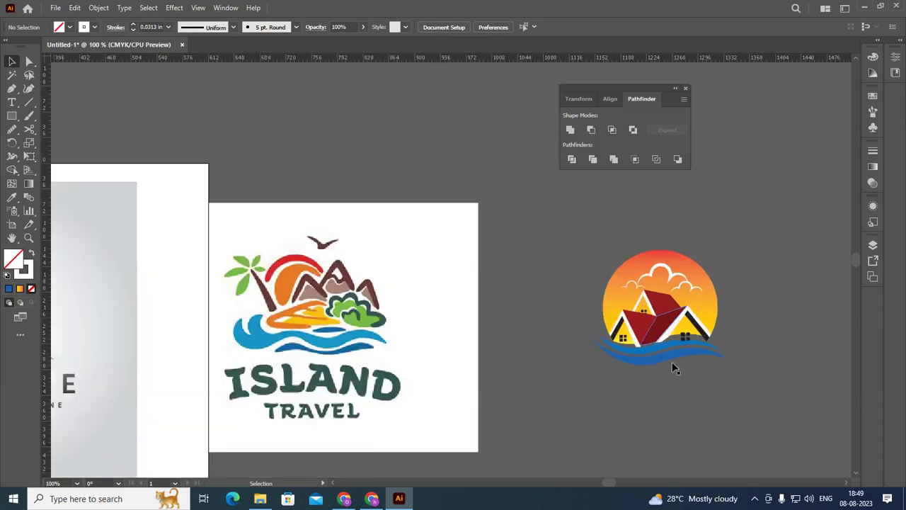
scroll(672, 346, "up", 1)
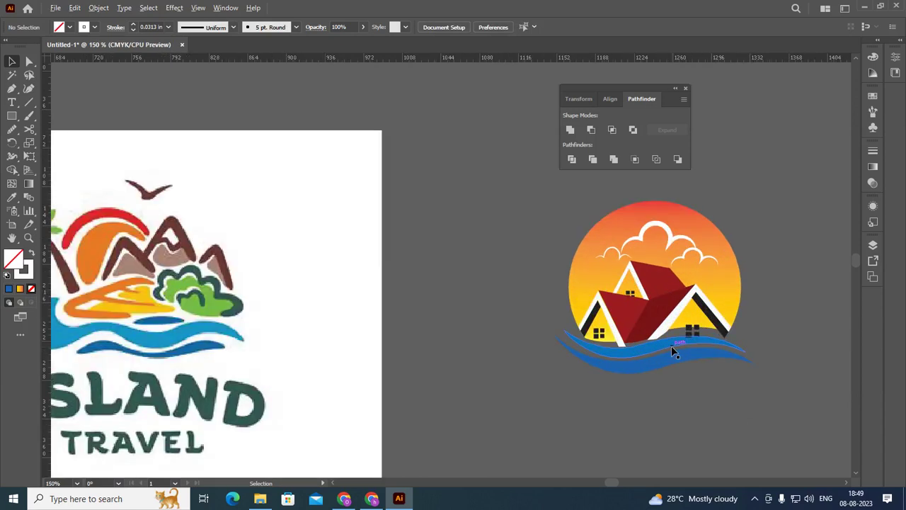
scroll(672, 345, "up", 1)
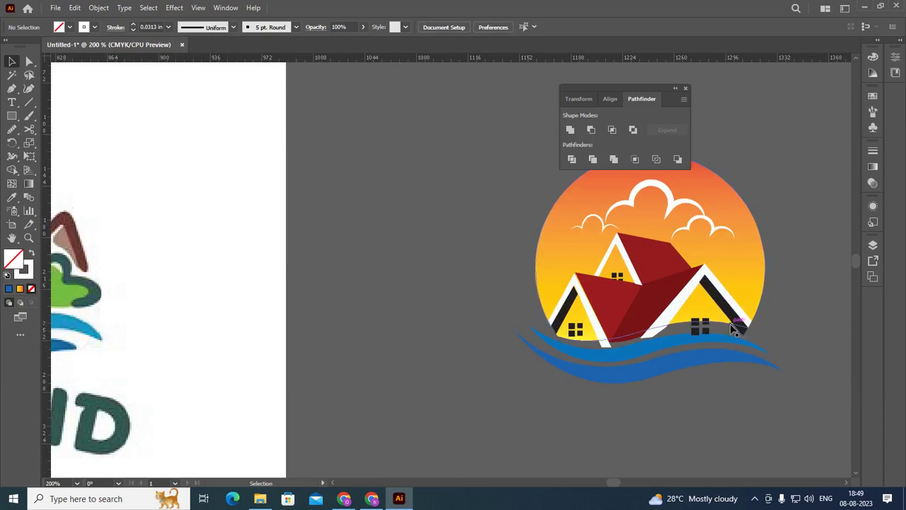
- Trial-drag the gradient sun circle aside, undo it, and reselect the logo
left_click(761, 278)
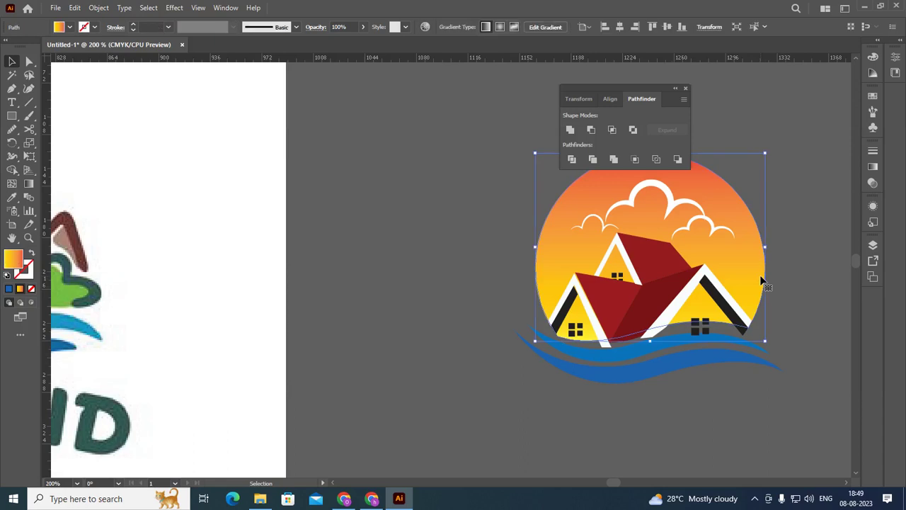
left_click_drag(761, 279, 450, 278)
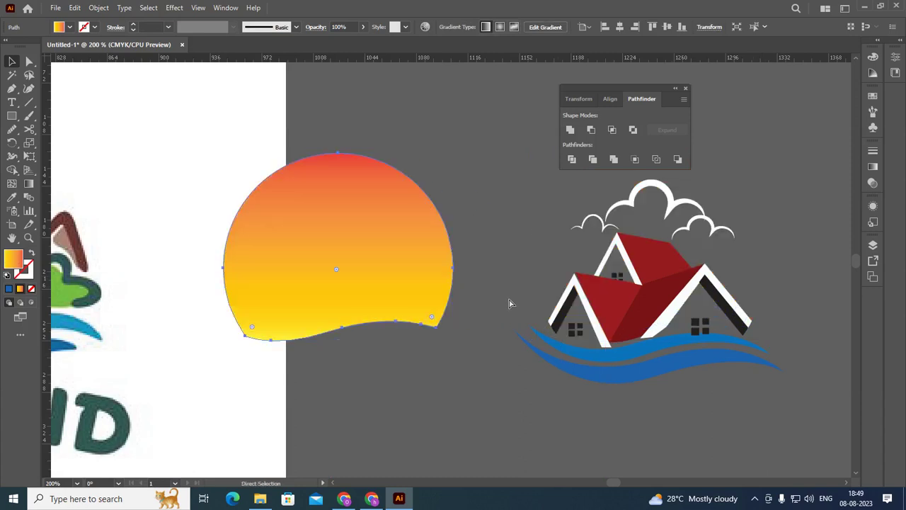
key("ctrl+z")
left_click(511, 301)
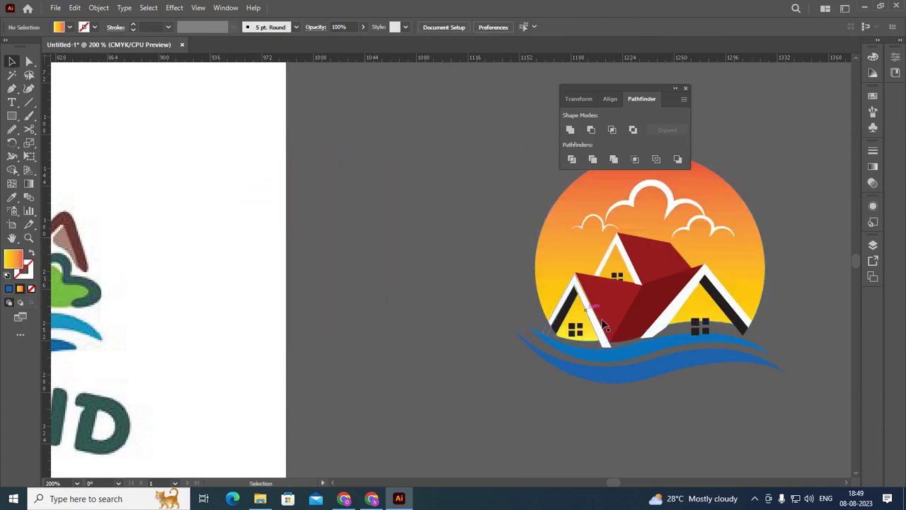
left_click(726, 299)
- Release the logo's clipping mask and delete the leftover empty clip path
right_click(726, 299)
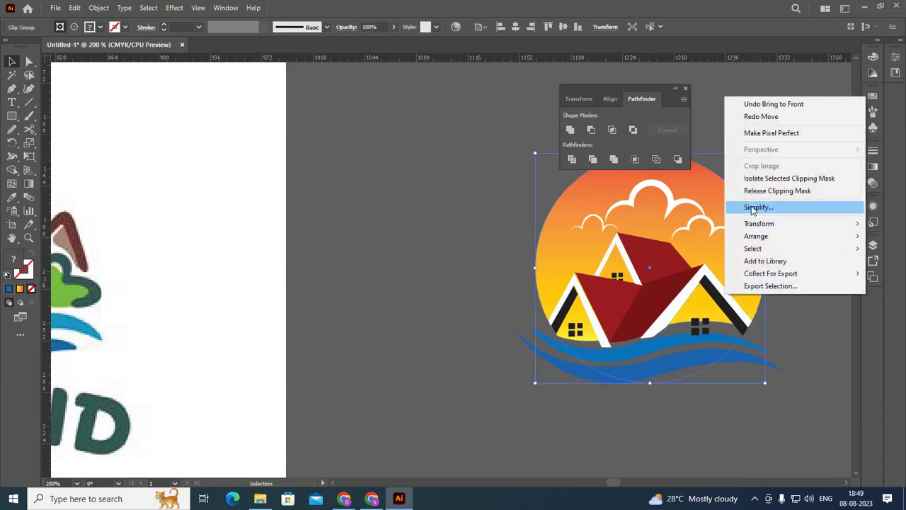
left_click(786, 190)
left_click(792, 244)
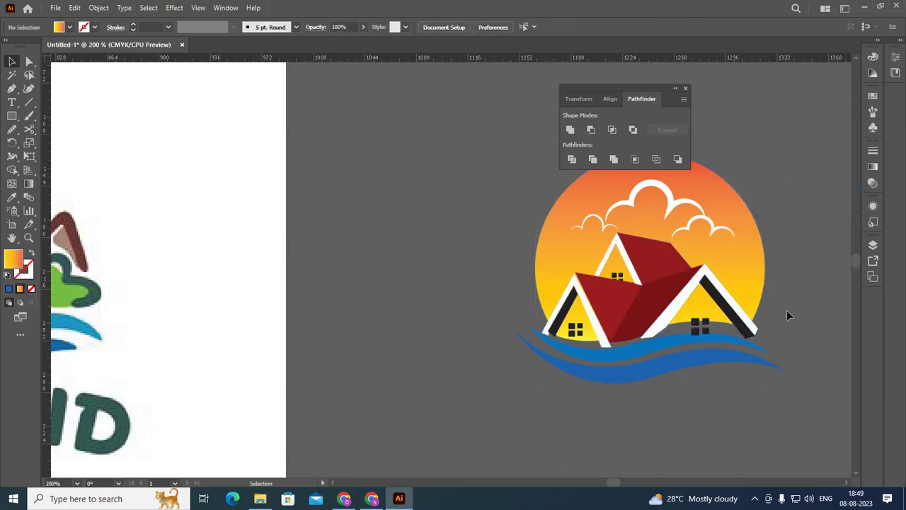
left_click(747, 340)
key("Delete")
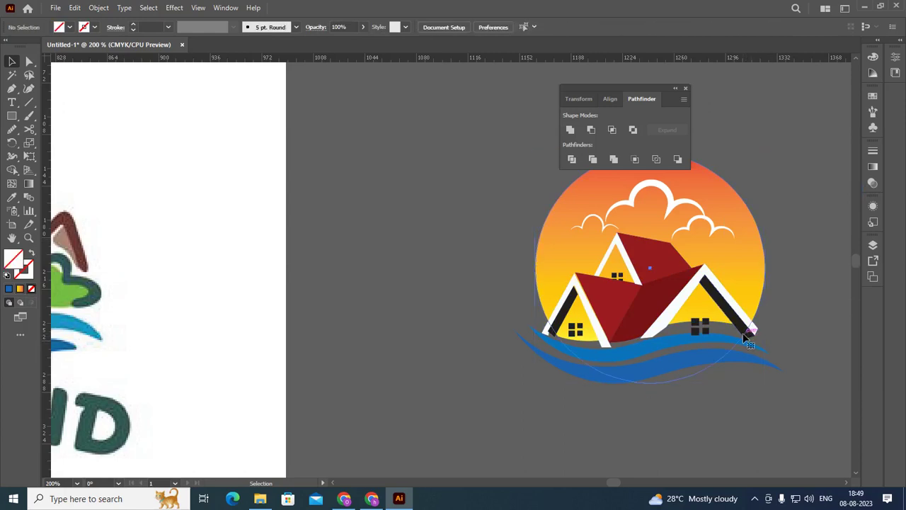
- Bring the gradient sun circle to the front and clip the houses inside it
left_click(763, 294)
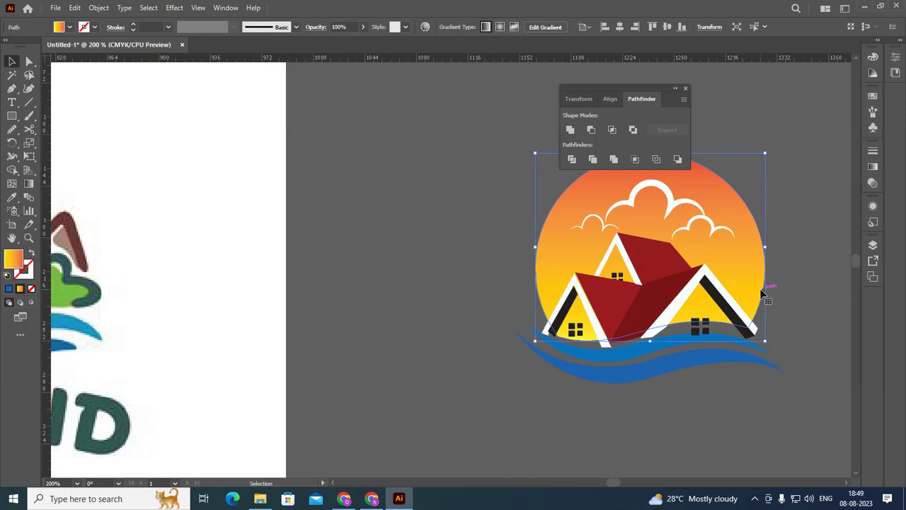
key("a")
key("v")
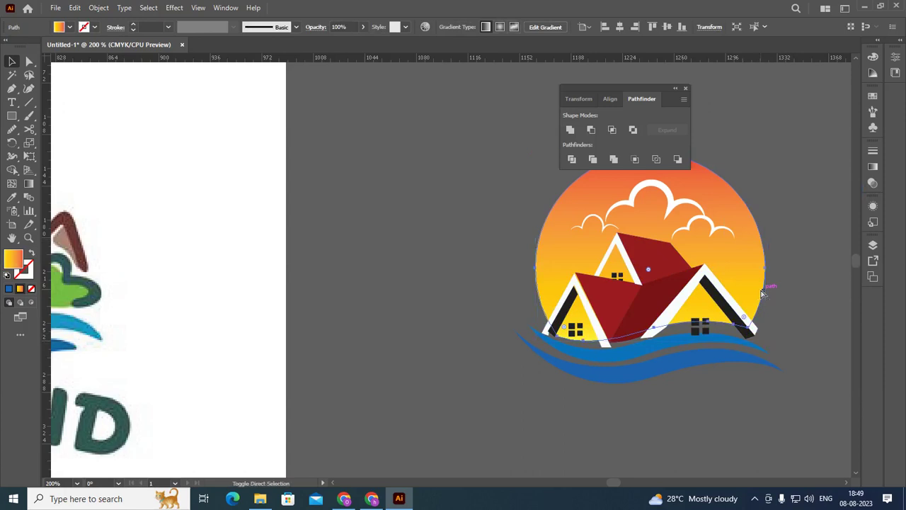
key("ctrl+shift+bracketright")
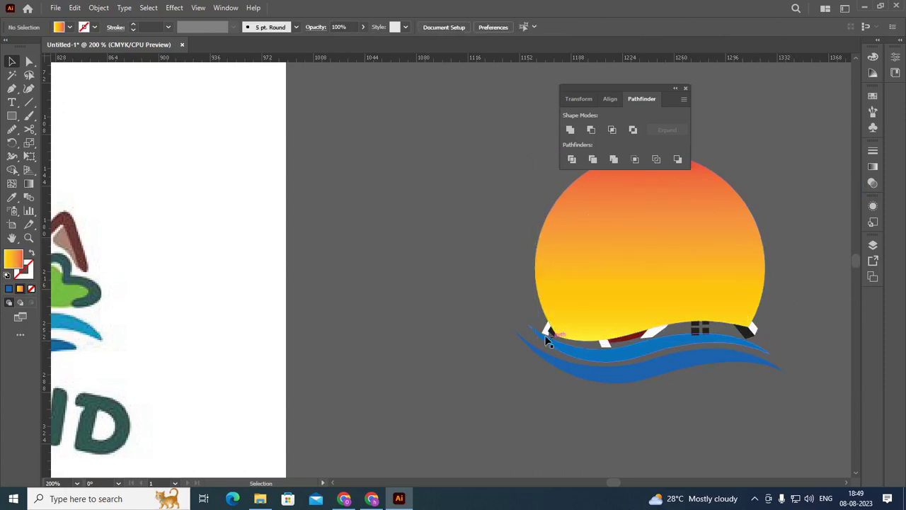
left_click(548, 332)
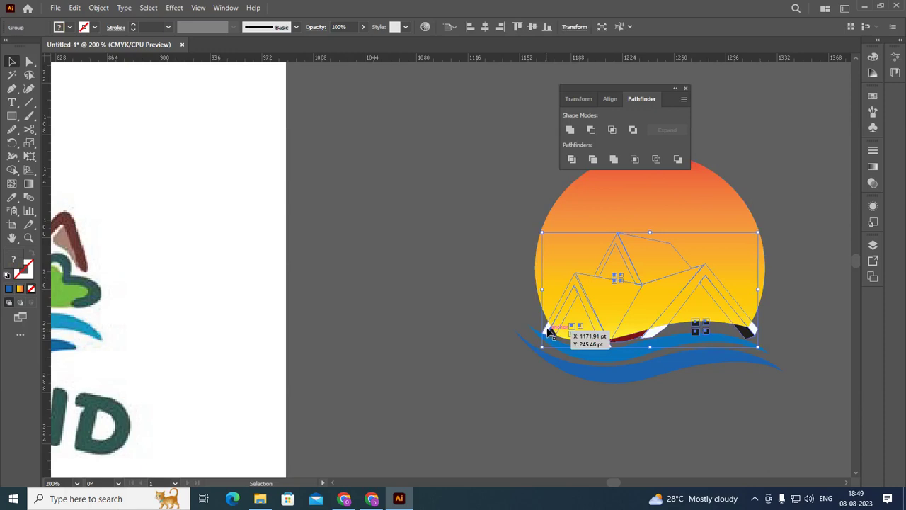
left_click(553, 223, "shift")
key("ctrl+7")
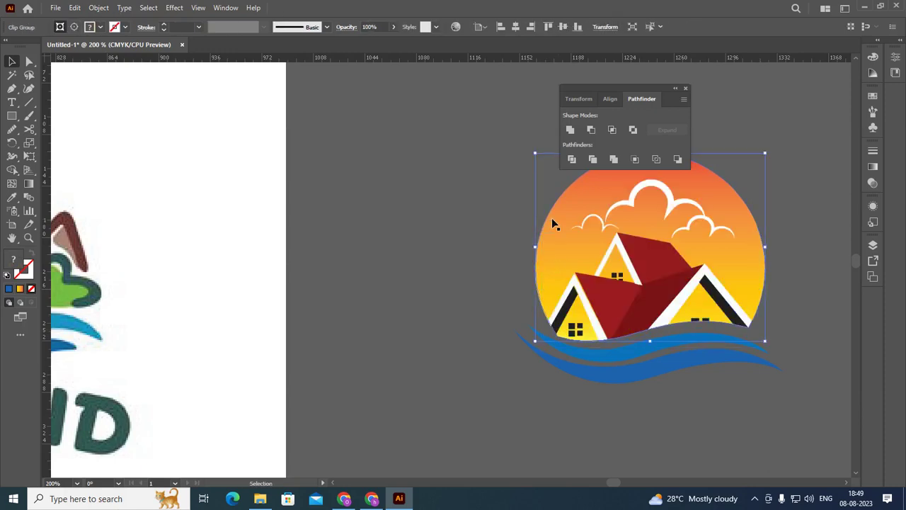
left_click(461, 241)
- Group all parts of the recreated sunset-and-house logo
scroll(495, 334, "down", 1)
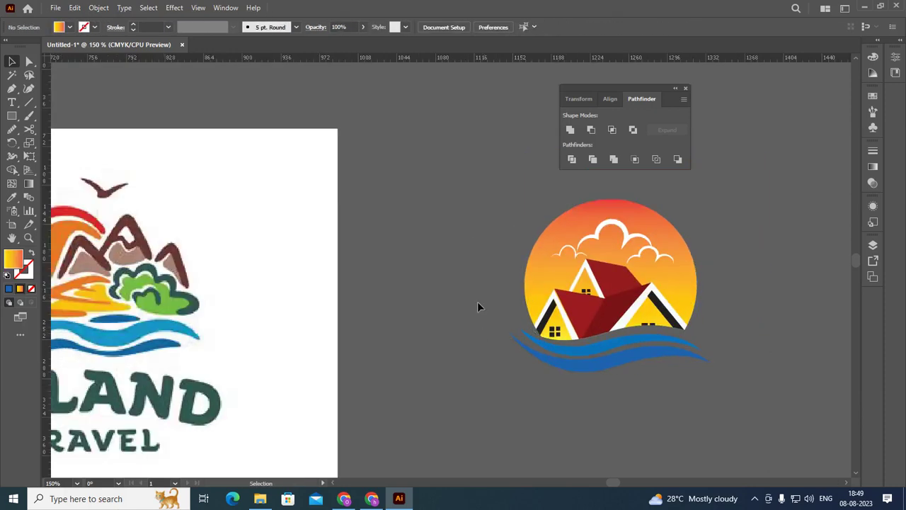
scroll(477, 313, "down", 2)
left_click_drag(491, 230, 628, 393)
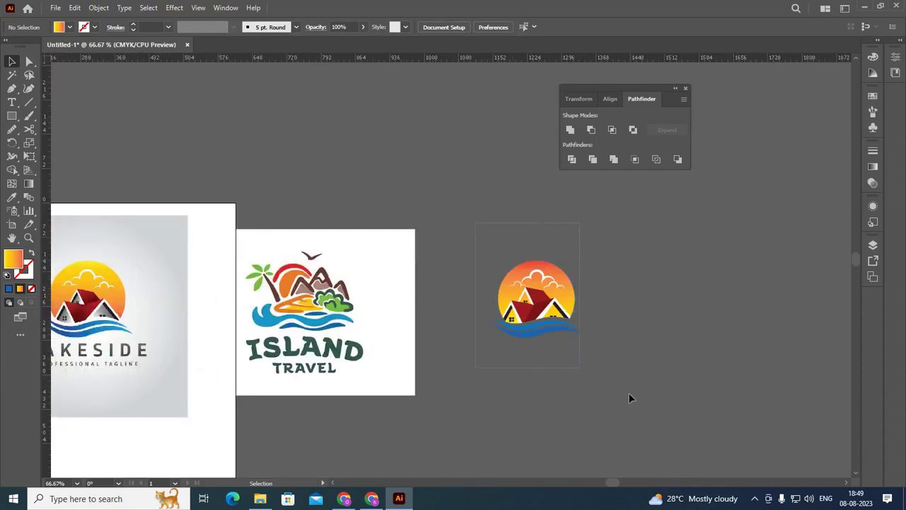
key("ctrl+g")
left_click(635, 346)
- Move the grouped logo down below the Island Travel image
mouse_move(518, 390)
left_mouse_down()
mouse_move(695, 339)
mouse_move(777, 291)
left_mouse_up()
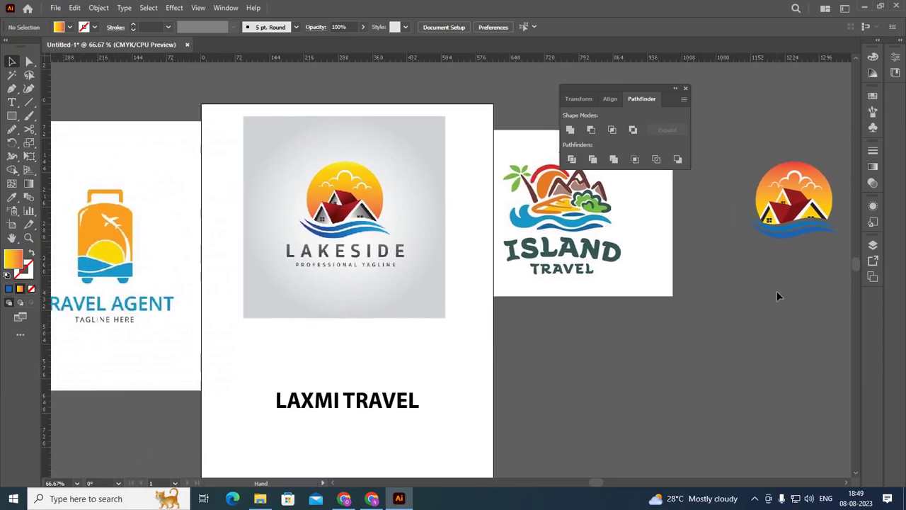
left_click_drag(794, 225, 574, 386)
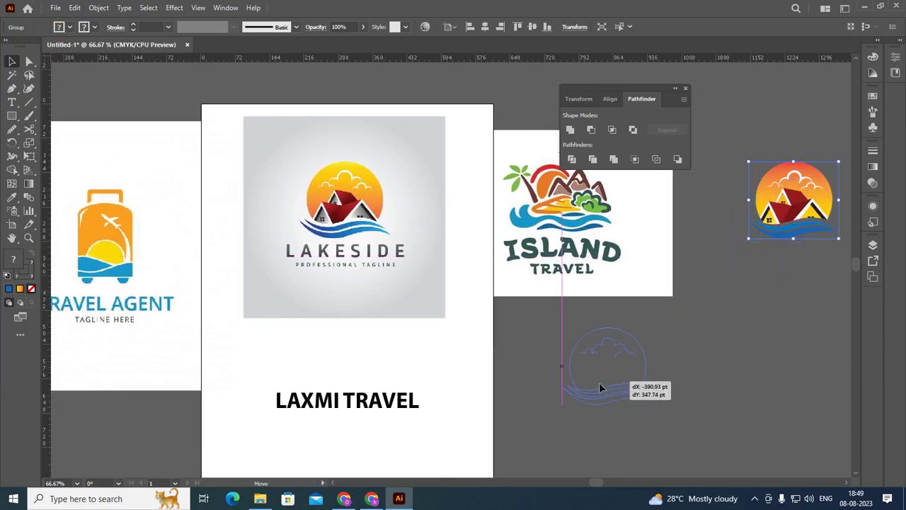
left_click(684, 370)
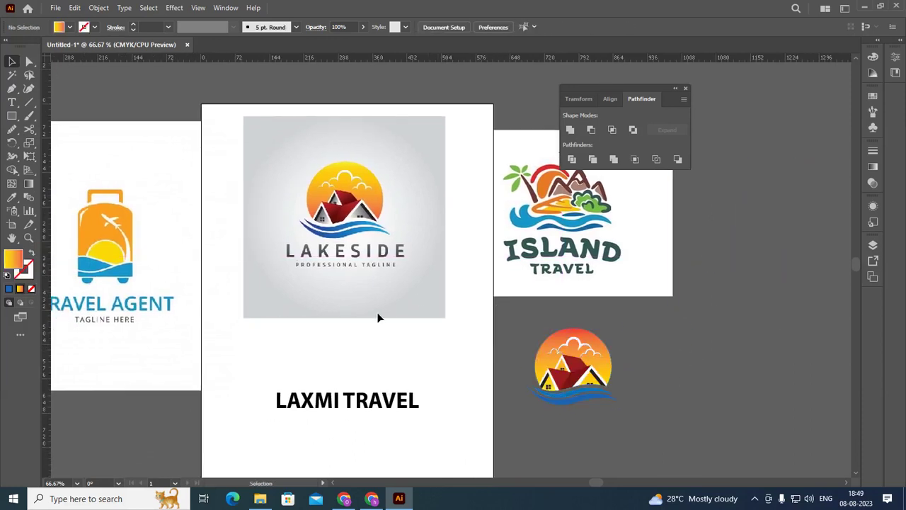
scroll(347, 401, "up", 1)
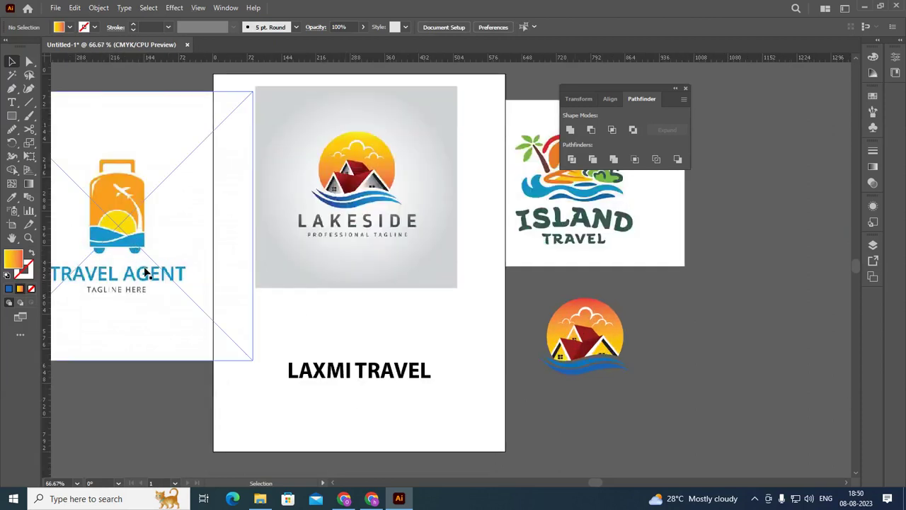
- Centre the house logo horizontally and vertically on the LAXMI TRAVEL artboard
left_click(588, 333)
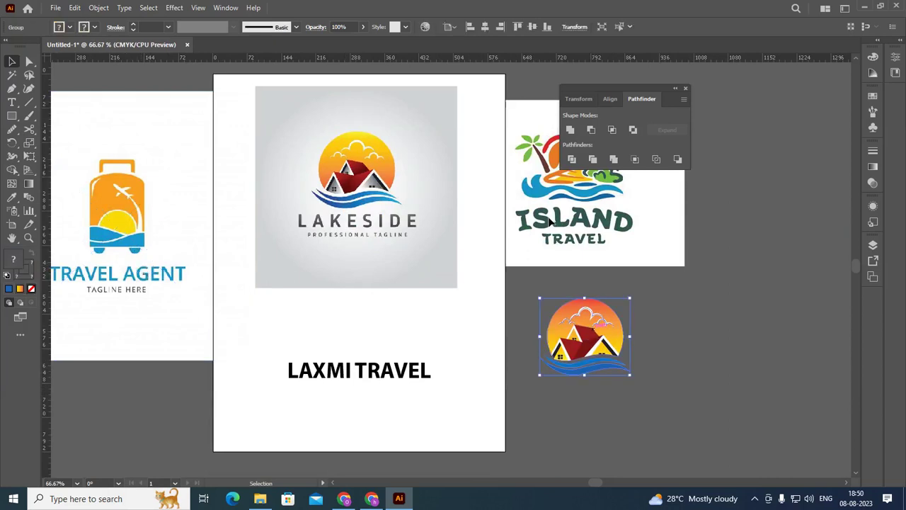
left_click(490, 31)
left_click(532, 27)
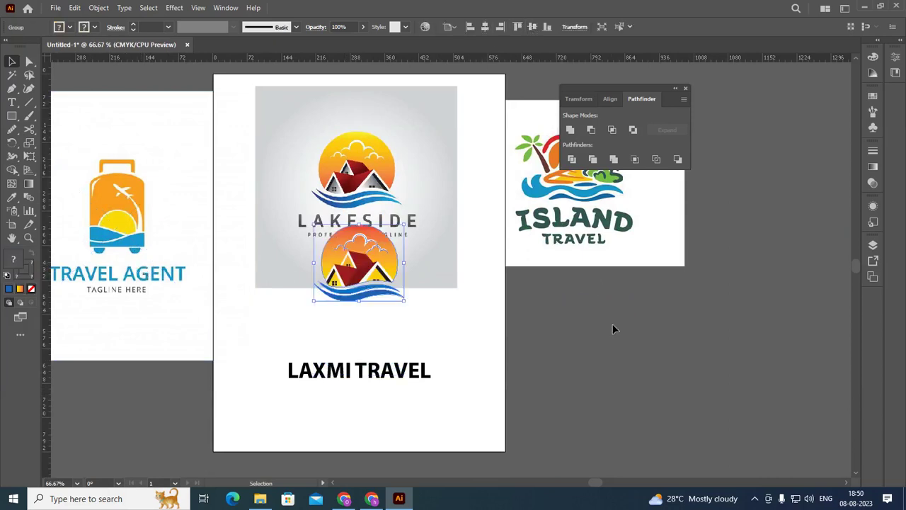
left_click(612, 323)
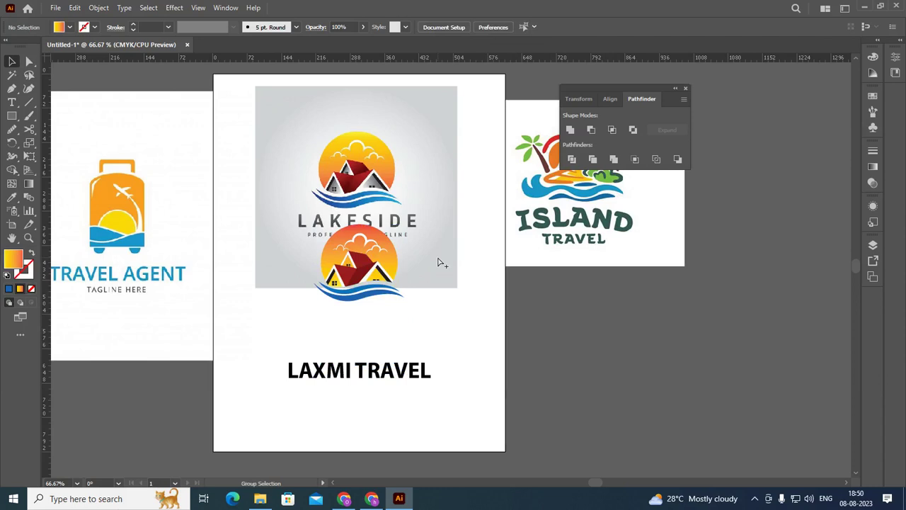
- Move the Lakeside and Island Travel images off to the right, closing Pathfinder
left_click(439, 262)
left_click(459, 259)
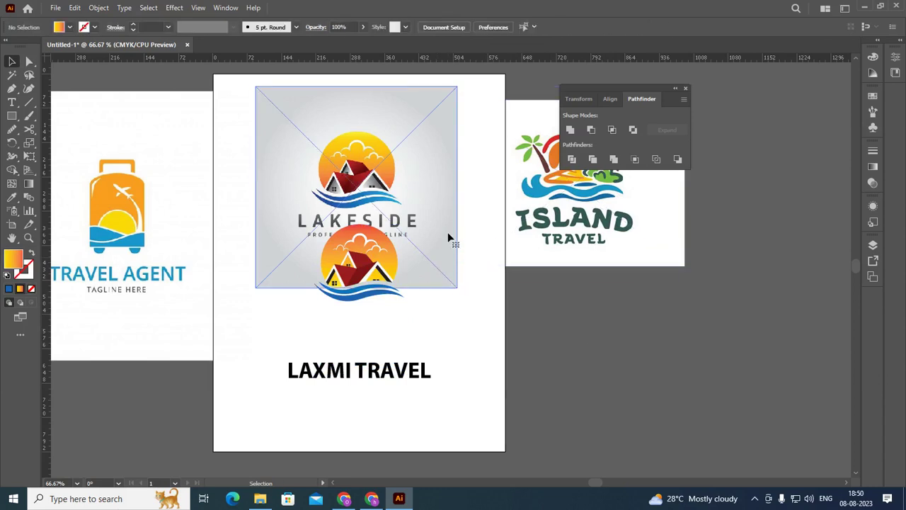
left_click_drag(448, 232, 788, 333)
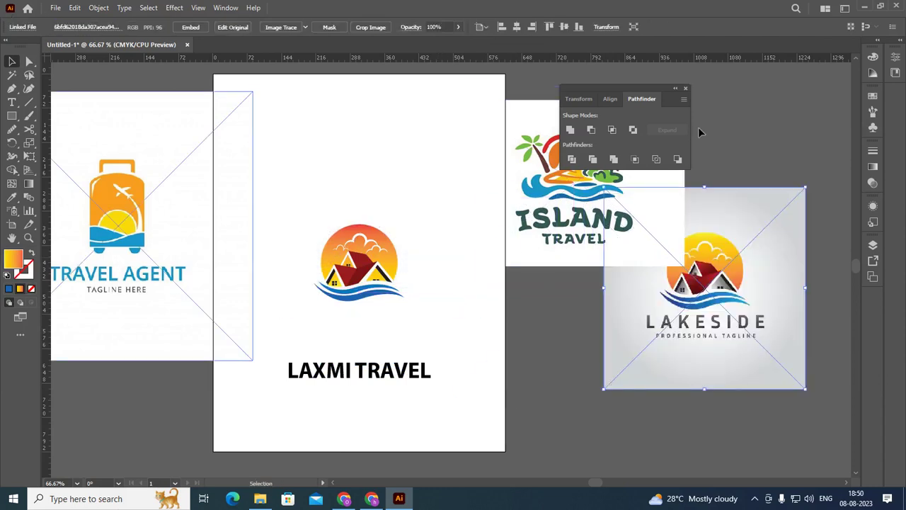
left_click(686, 90)
left_click_drag(736, 260, 822, 164)
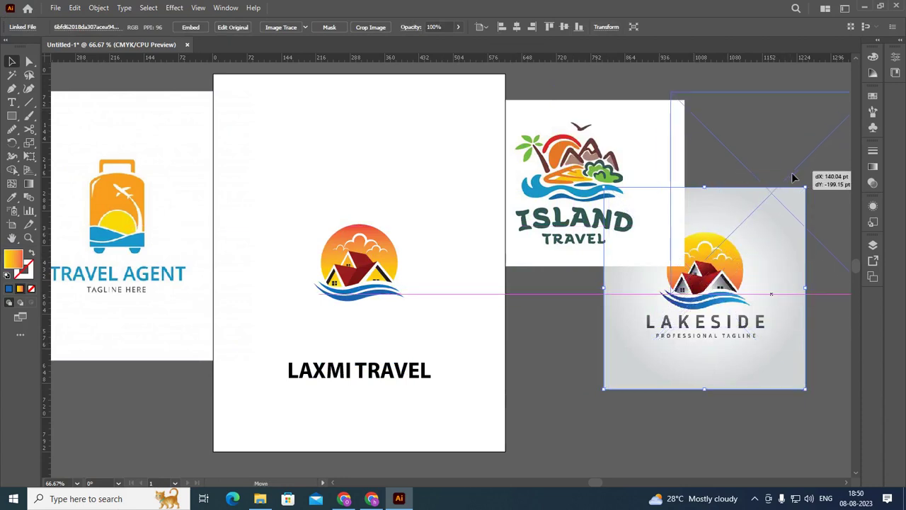
left_click_drag(611, 191, 620, 26)
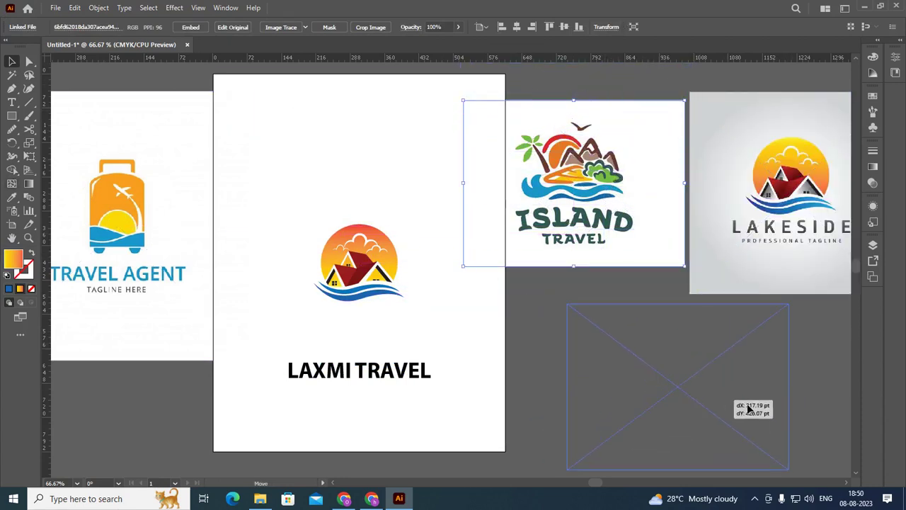
left_click_drag(620, 26, 741, 401)
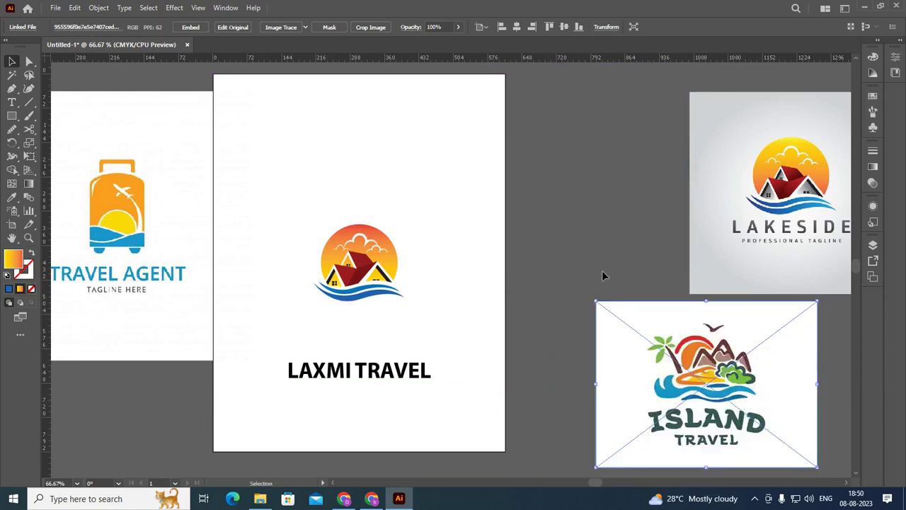
left_click(593, 231)
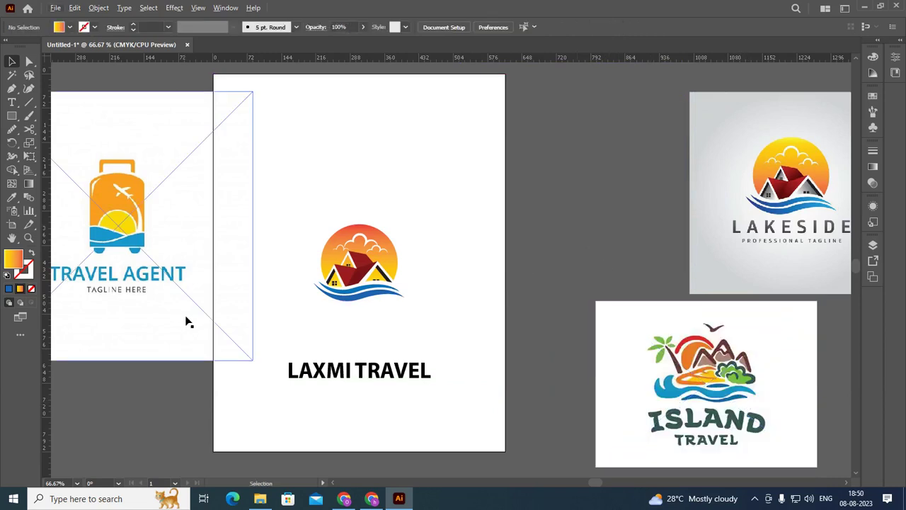
- Move the Travel Agent image up and to the right
left_click(361, 379)
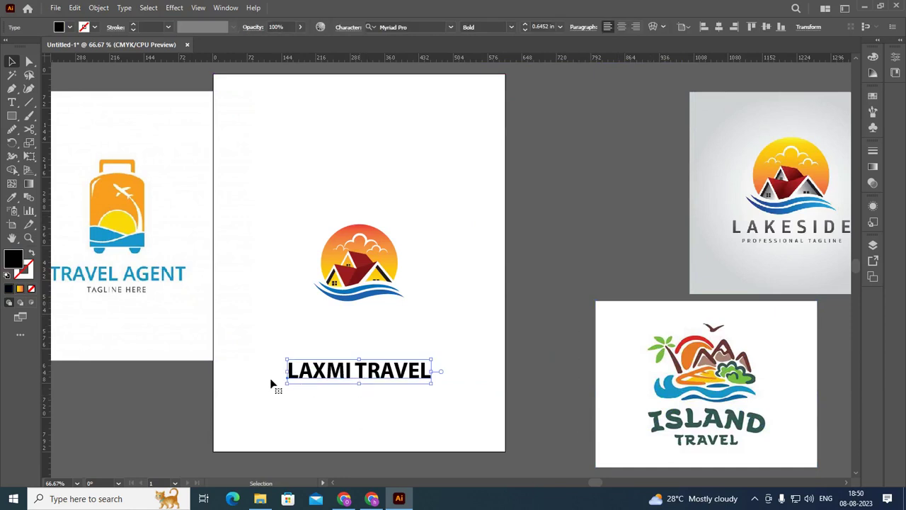
left_click_drag(132, 310, 187, 280)
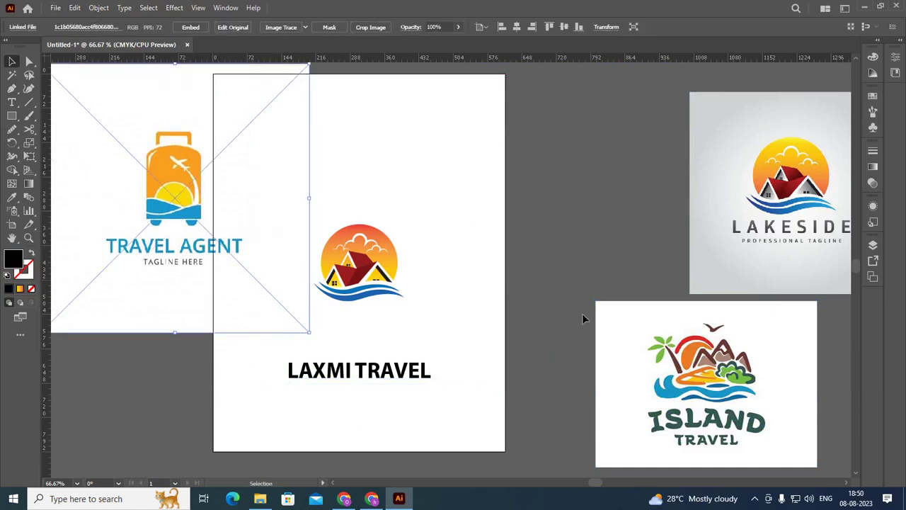
left_click(583, 316)
- Colour the LAXMI TRAVEL heading with the TRAVEL AGENT blue using the Eyedropper
left_click(317, 379)
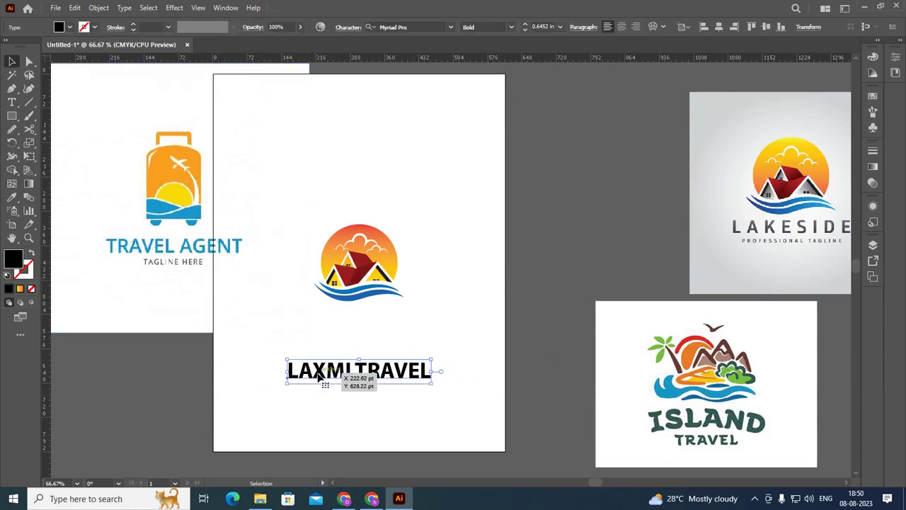
key("i")
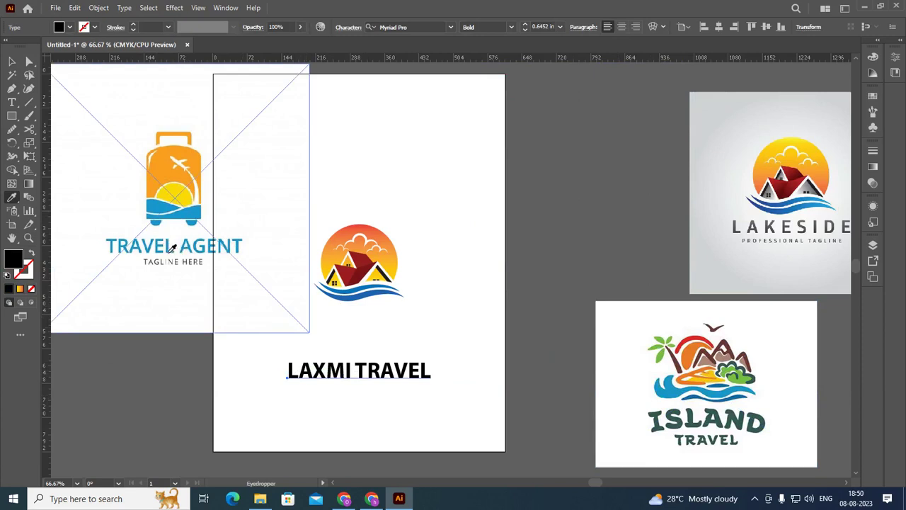
left_click(175, 250)
left_click(12, 61)
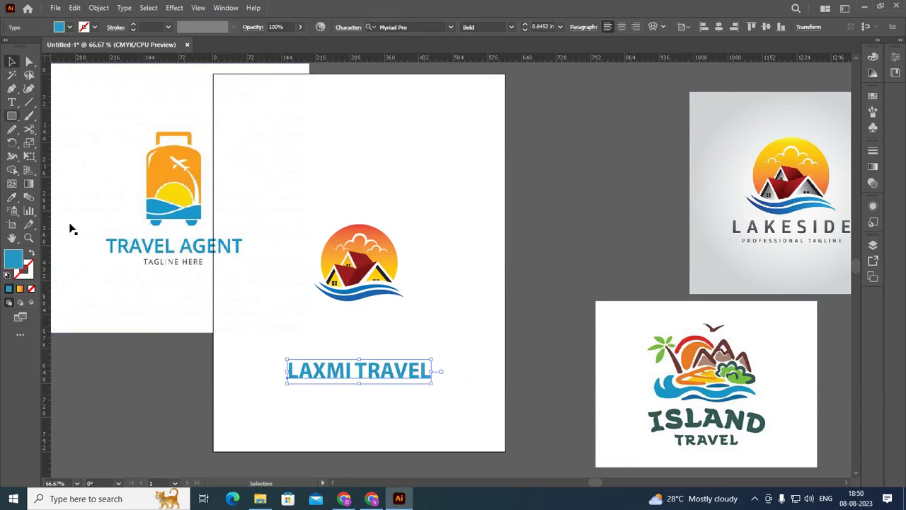
left_click(114, 327)
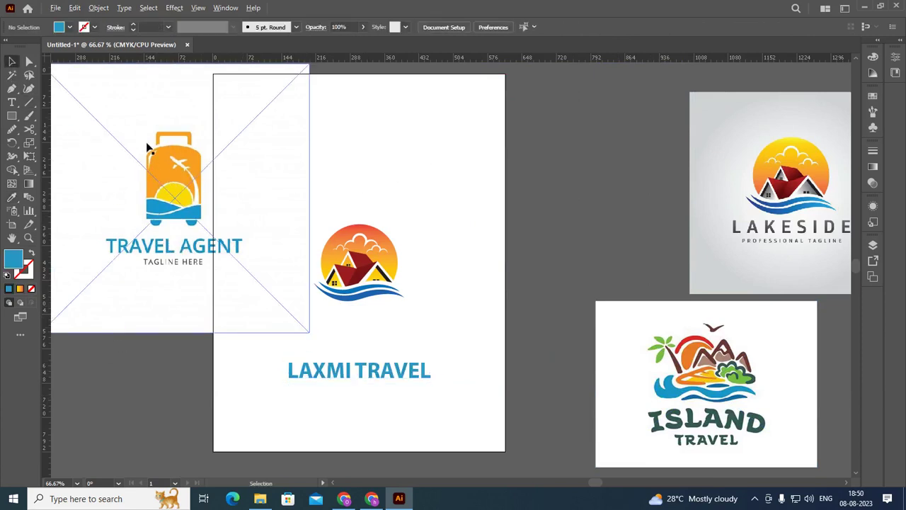
- Draw a rectangle over the Travel Agent suitcase body
scroll(158, 170, "up", 2)
left_click(160, 189)
key("ctrl+shift+a")
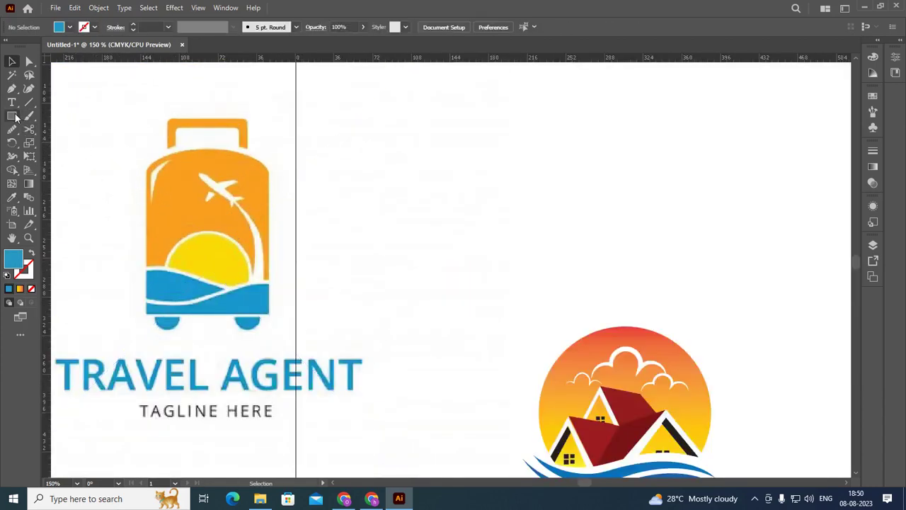
left_click_drag(12, 116, 38, 117)
left_click_drag(146, 169, 269, 312)
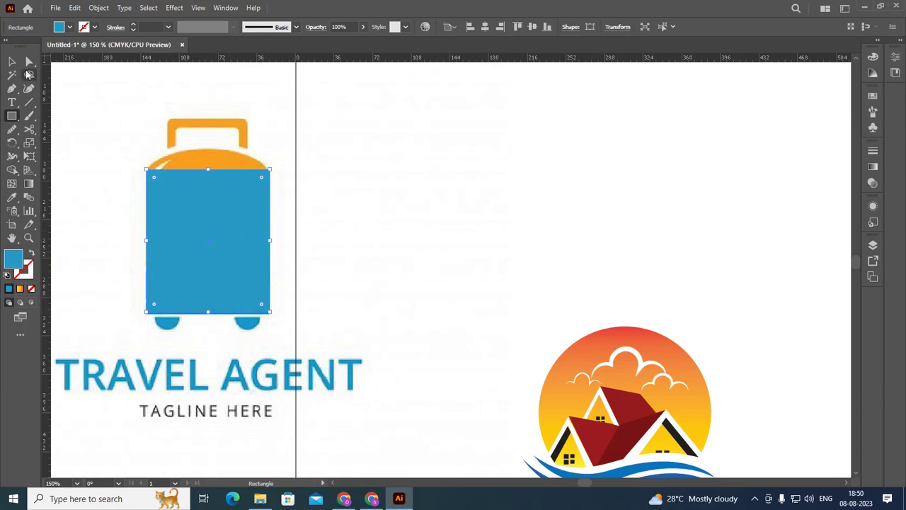
- Add a smooth top anchor and drag it and its handles into an arched lid
left_click(11, 88)
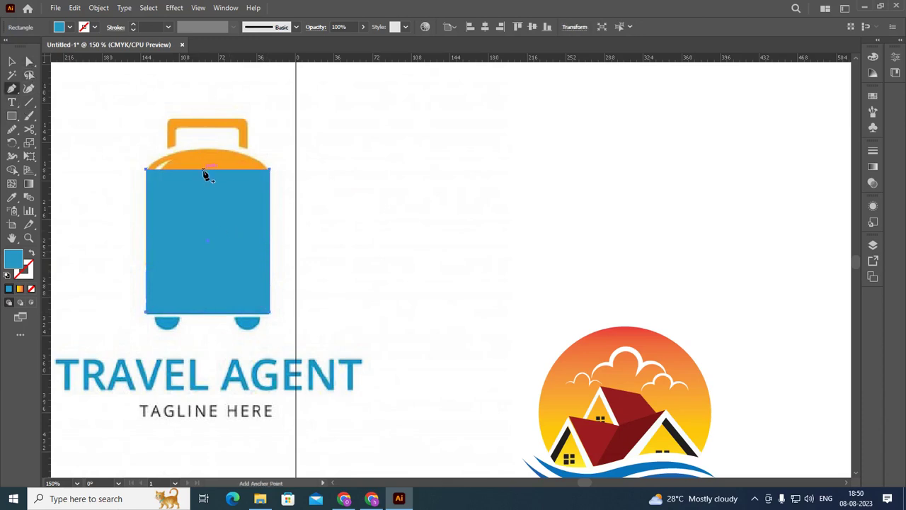
left_click(206, 170)
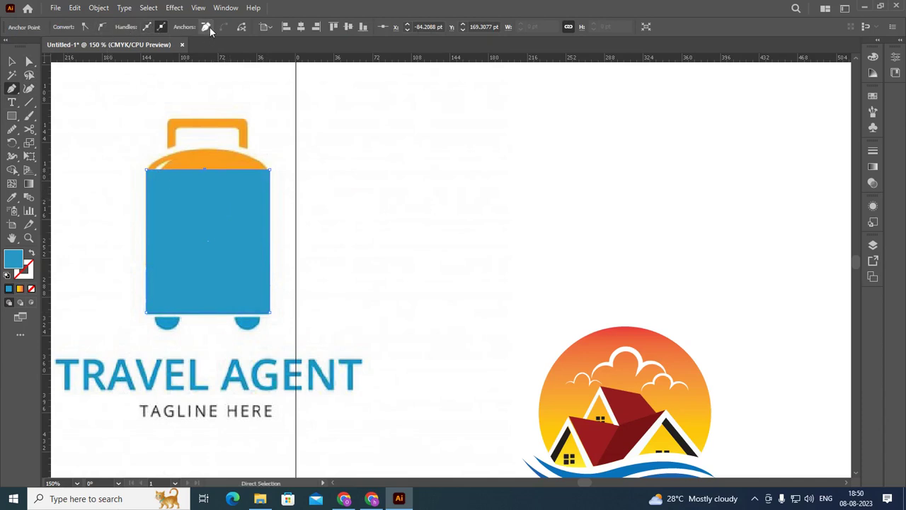
left_click(104, 26)
left_click(29, 62)
left_click_drag(206, 172, 207, 148)
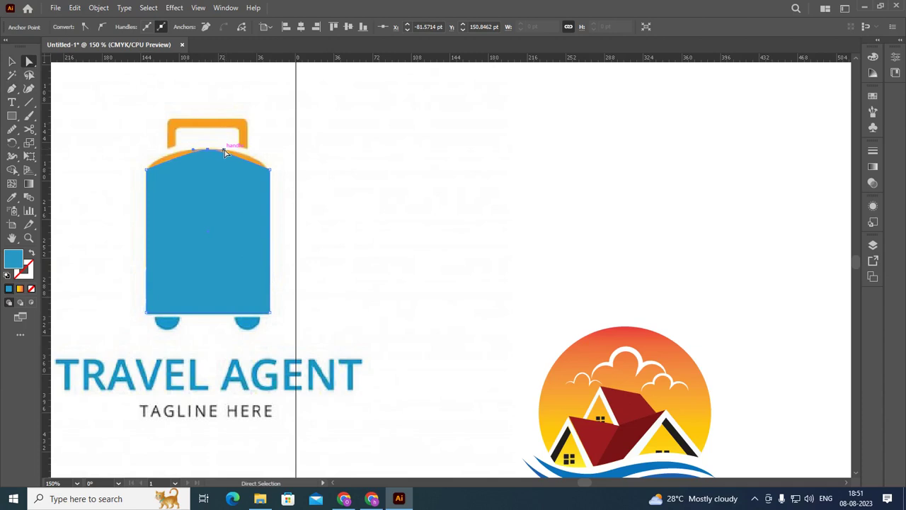
left_click_drag(225, 152, 253, 149)
left_click_drag(194, 149, 168, 150)
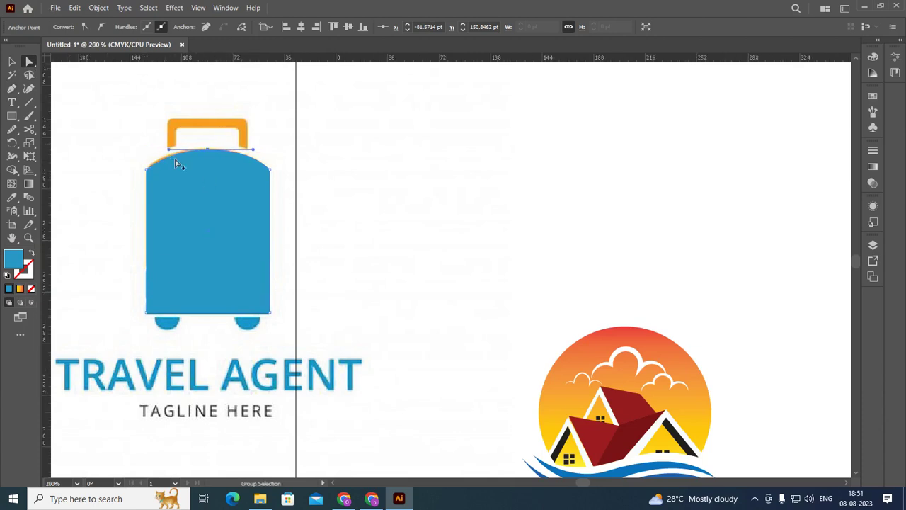
scroll(175, 157, "up", 2, "alt")
left_click_drag(163, 145, 152, 140)
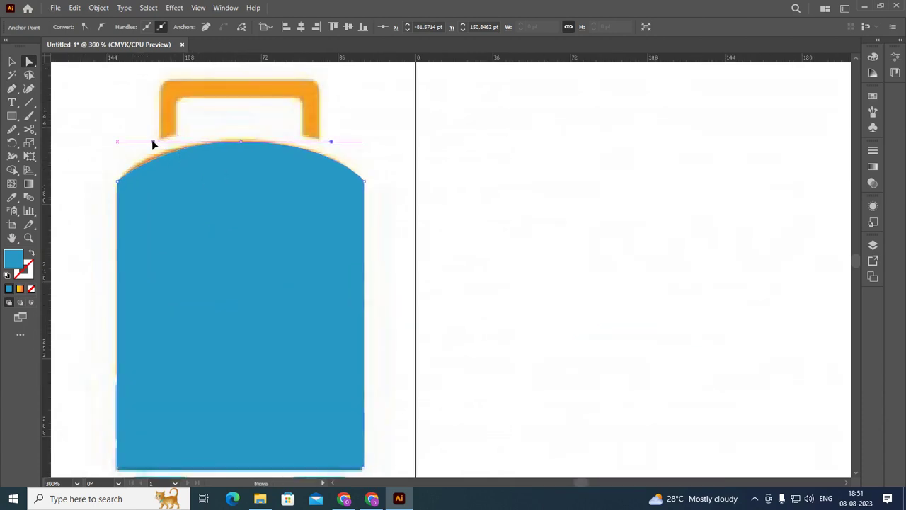
scroll(236, 218, "down", 2, "alt")
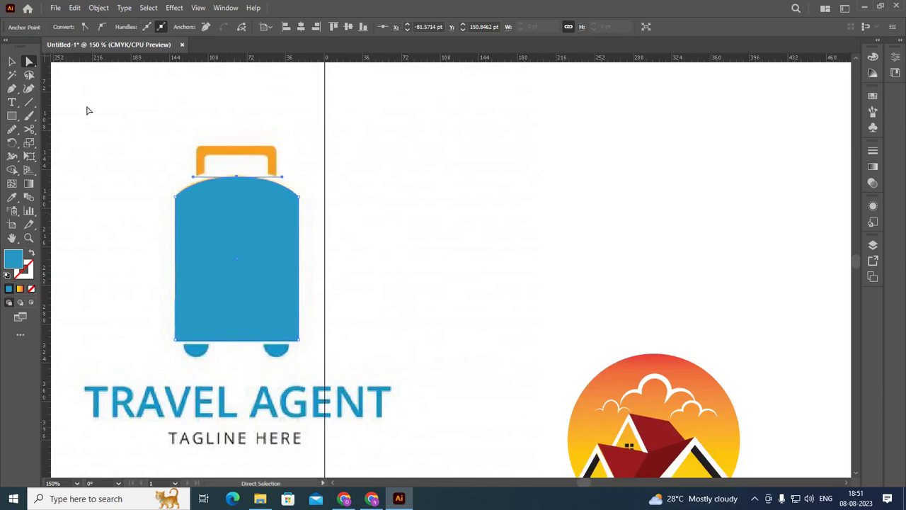
left_click(11, 61)
left_click(168, 117)
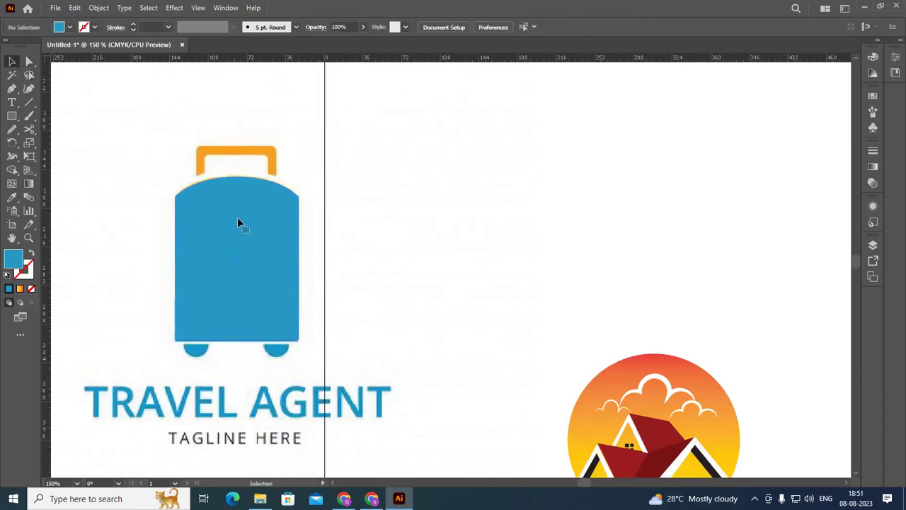
- Paste the reference artwork into the suitcase body and drag the outline rightward
left_click(237, 218)
key("ctrl+v")
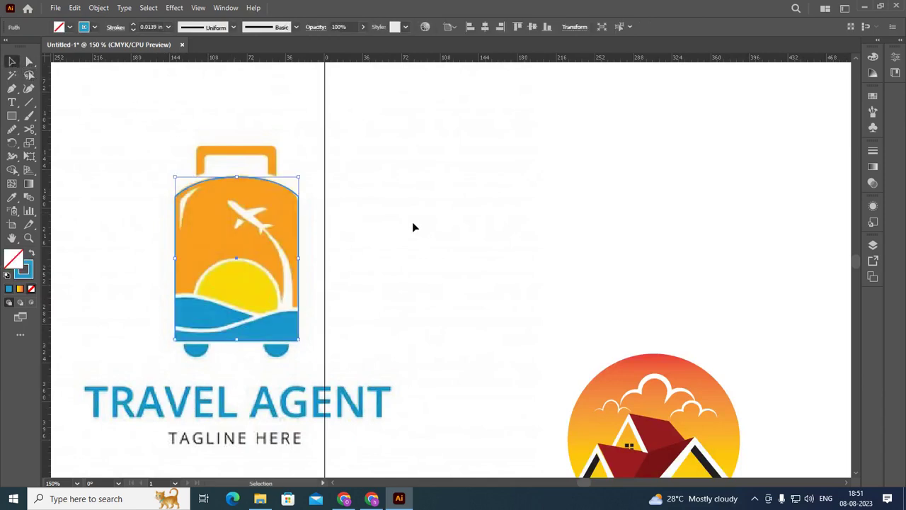
left_click(414, 227)
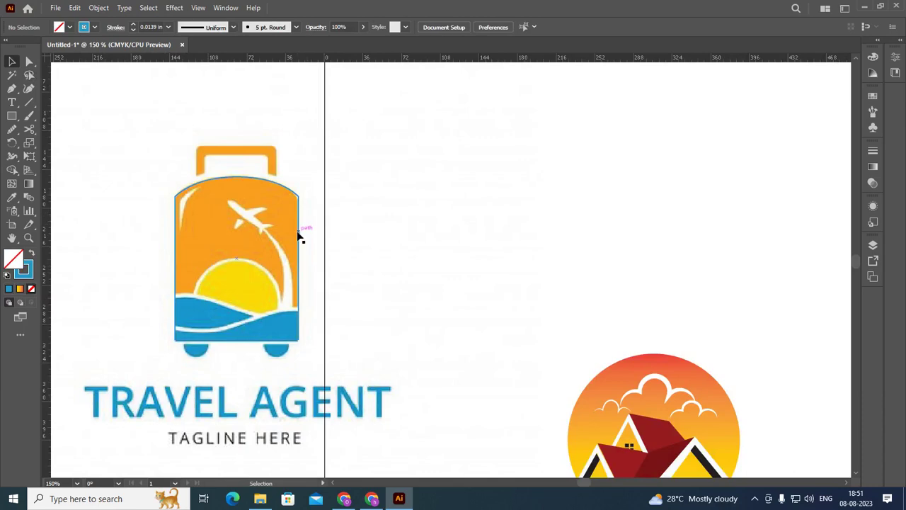
left_click(298, 236)
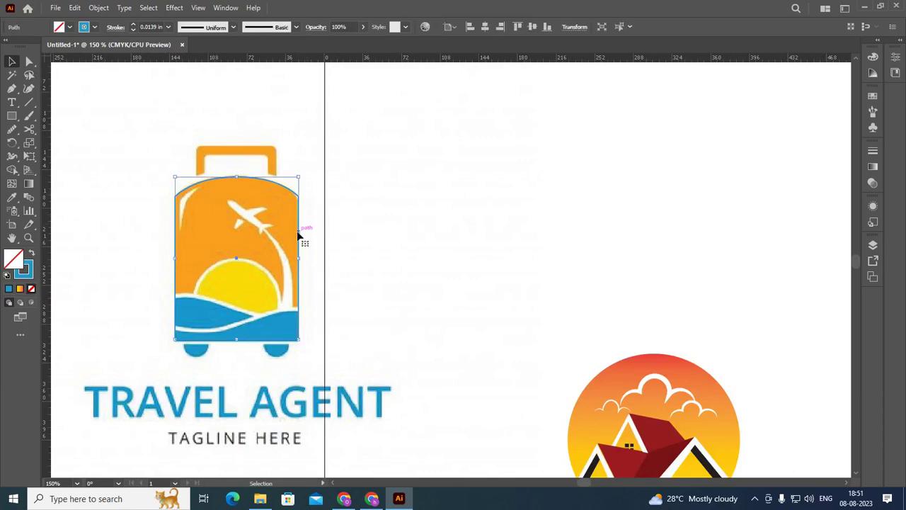
left_click_drag(299, 236, 441, 236)
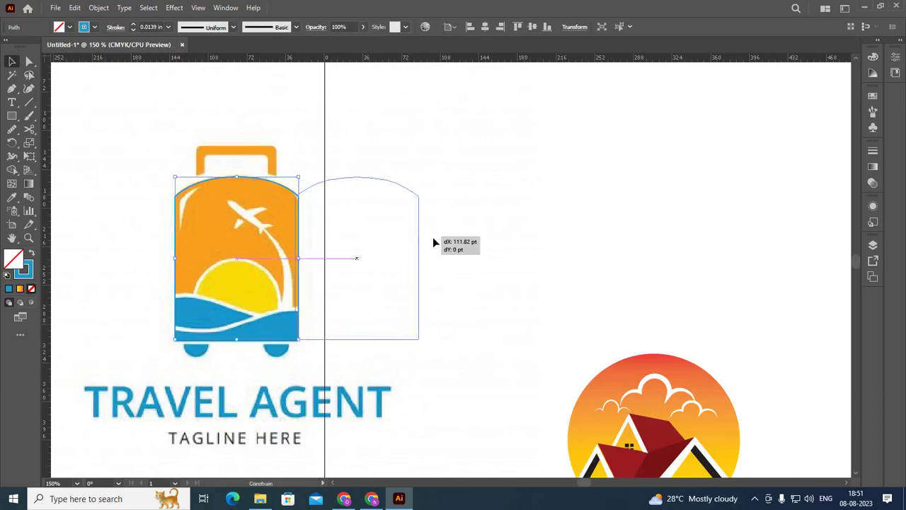
left_click(308, 145)
- Nudge the outline left and right with Shift+arrow to align it over the suitcase
left_click(319, 224)
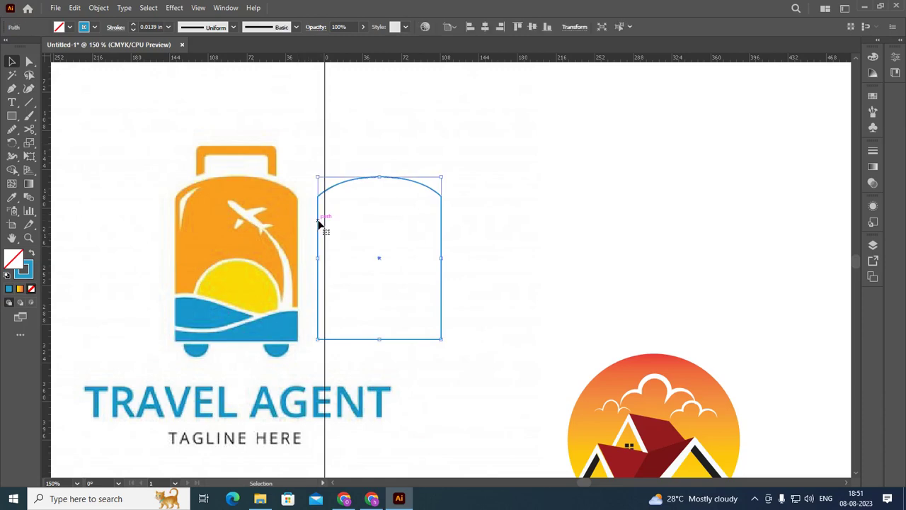
key("shift+Left")
key("shift+Left")
key("shift+Left")
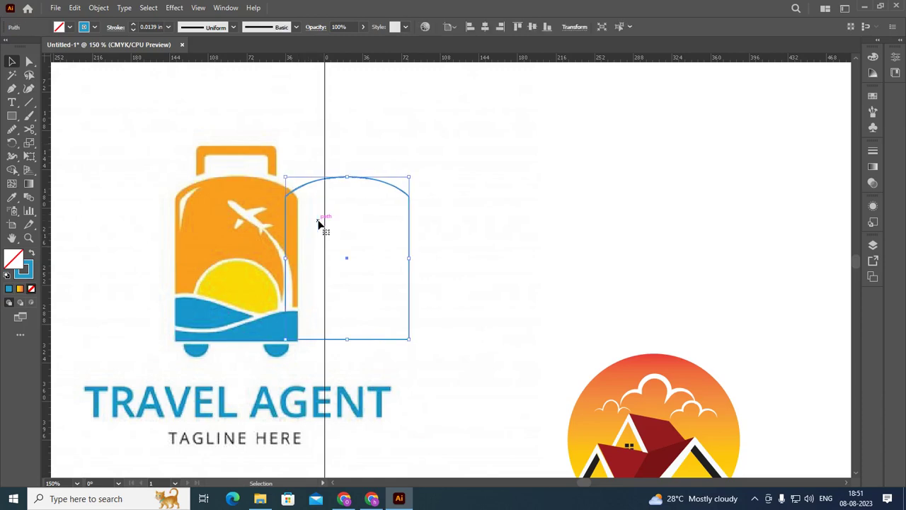
key("shift+Left")
key("shift+Left")
key("shift+Left")
key("shift+Left")
key("shift+Left")
key("shift+Left")
key("shift+Left")
key("shift+Left")
key("shift+Left")
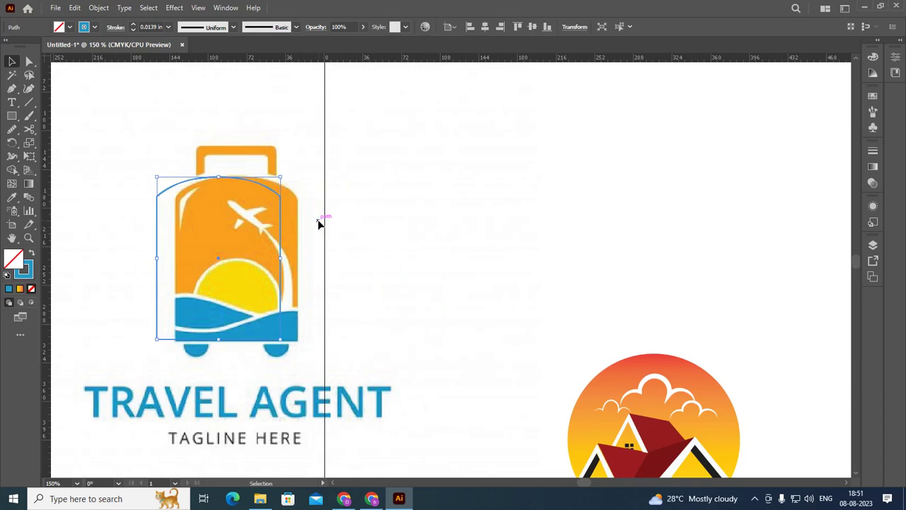
key("shift+Right")
key("shift+Right")
key("shift+Right")
key("shift+Right")
key("shift+Right")
key("shift+Right")
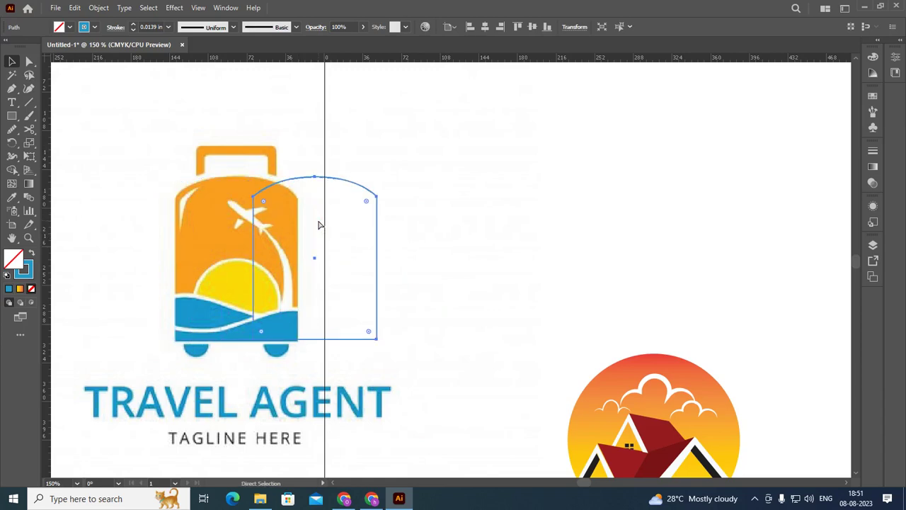
key("shift+Right")
key("shift+Right")
key("shift+Right")
key("shift+Right")
key("shift+Left")
key("shift+Left")
key("shift+Left")
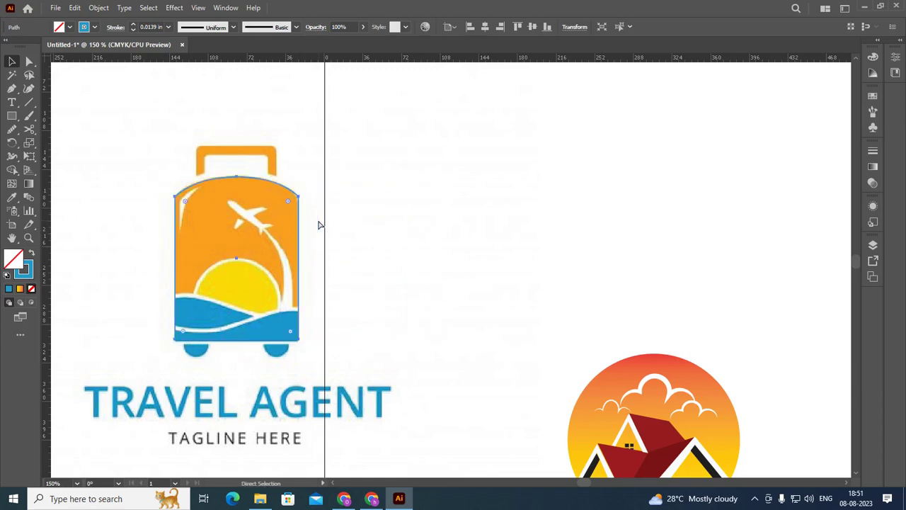
left_click(320, 226)
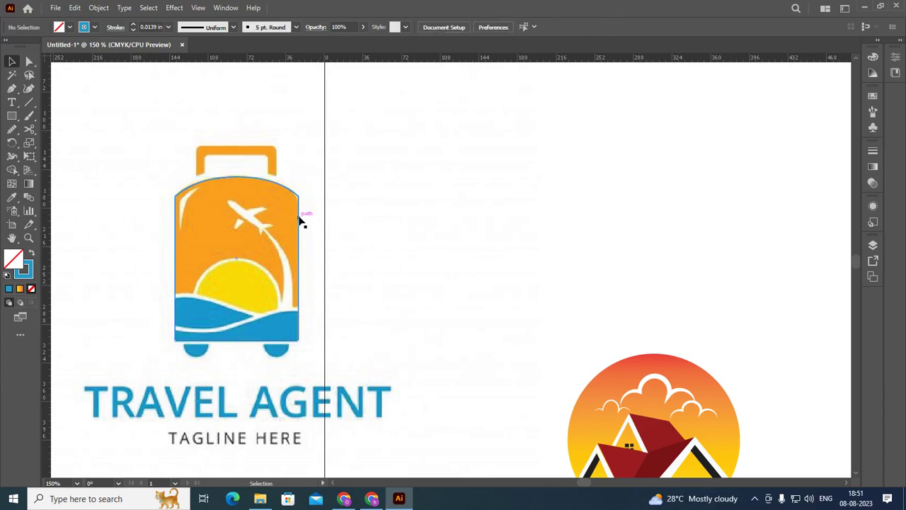
- Round the suitcase outline's corners to 11.6 pt
left_click(270, 219)
scroll(269, 219, "up", 1)
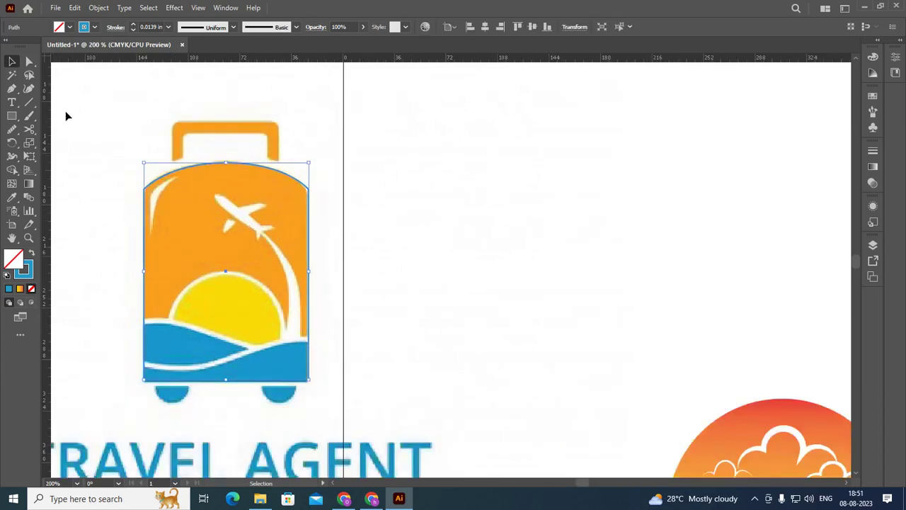
key("a")
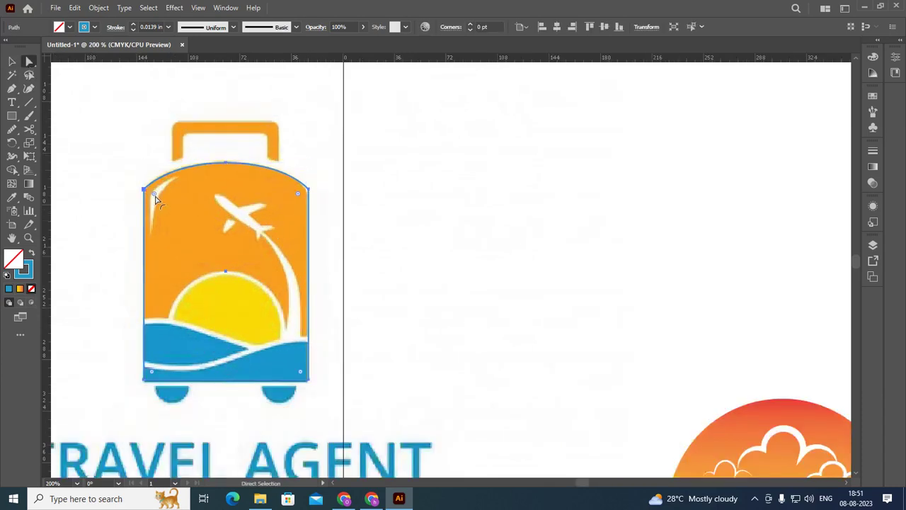
left_click_drag(157, 201, 162, 206)
left_click(11, 63)
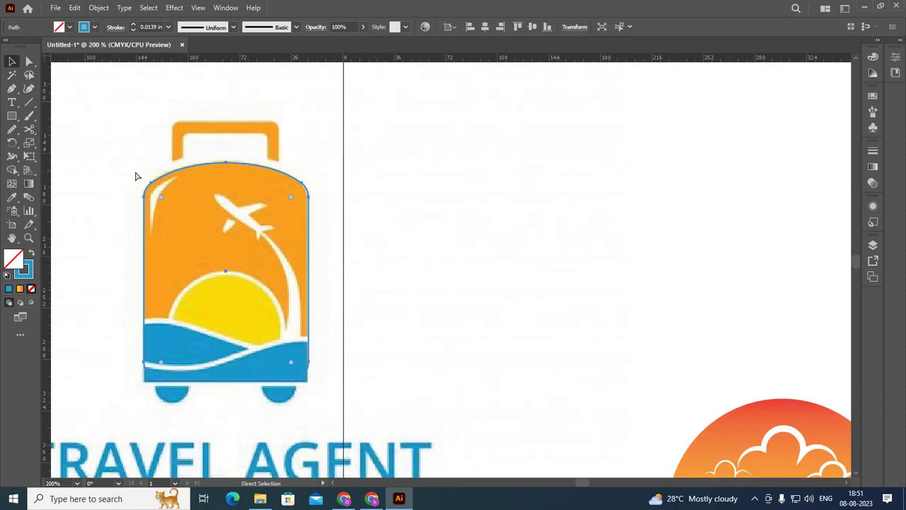
- Keep the 30 pt keyboard increment and nudge the outline right beside the reference
key("ctrl+k")
key("Return")
key("Right")
key("Right")
key("Right")
key("Right")
key("Right")
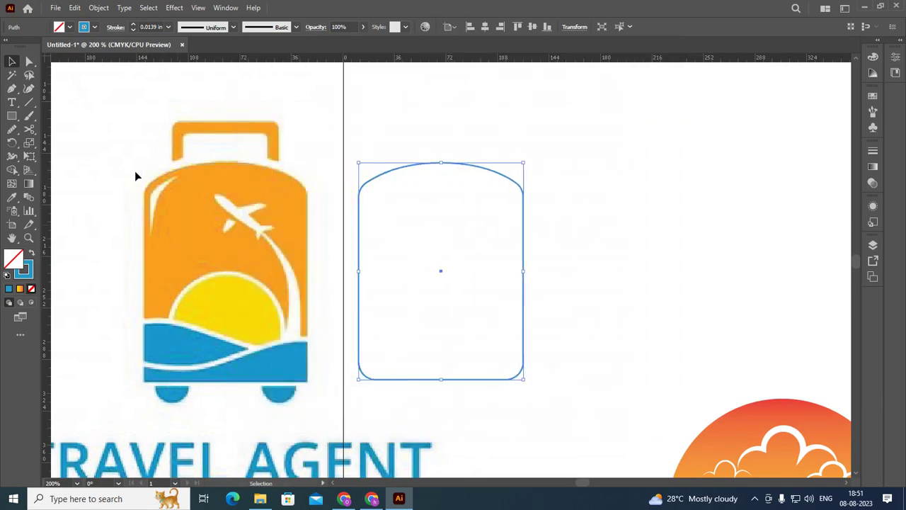
left_click(393, 161)
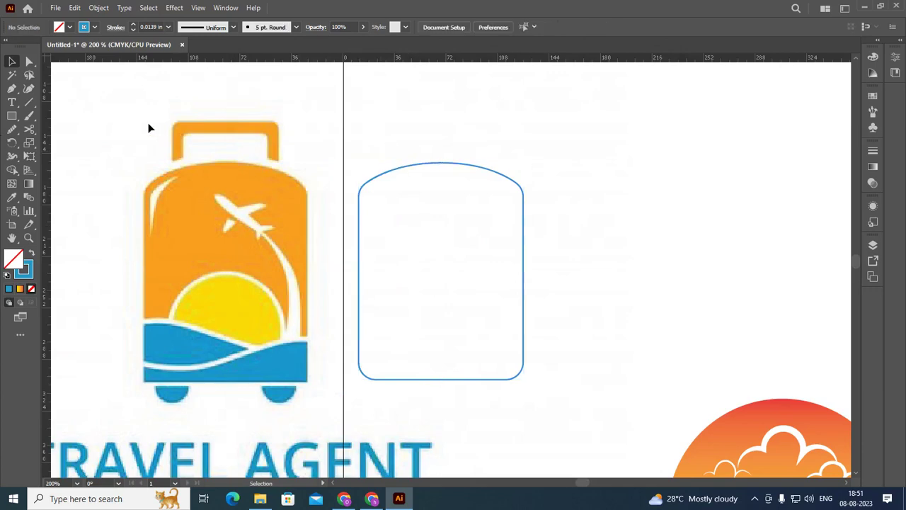
- Draw a rectangle across the suitcase handle, stretching its top edge up to the handle's top
scroll(191, 113, "up", 1)
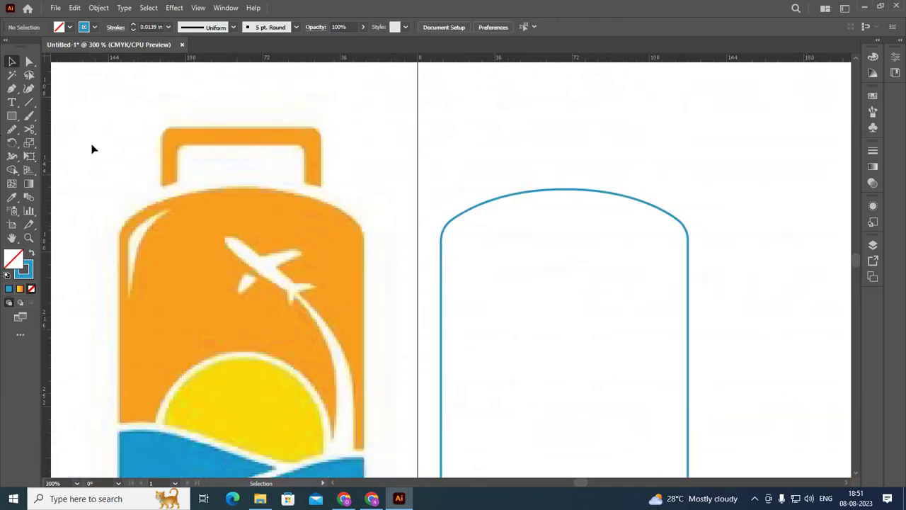
left_click(13, 117)
left_click_drag(16, 118, 63, 115)
left_click_drag(161, 184, 322, 151)
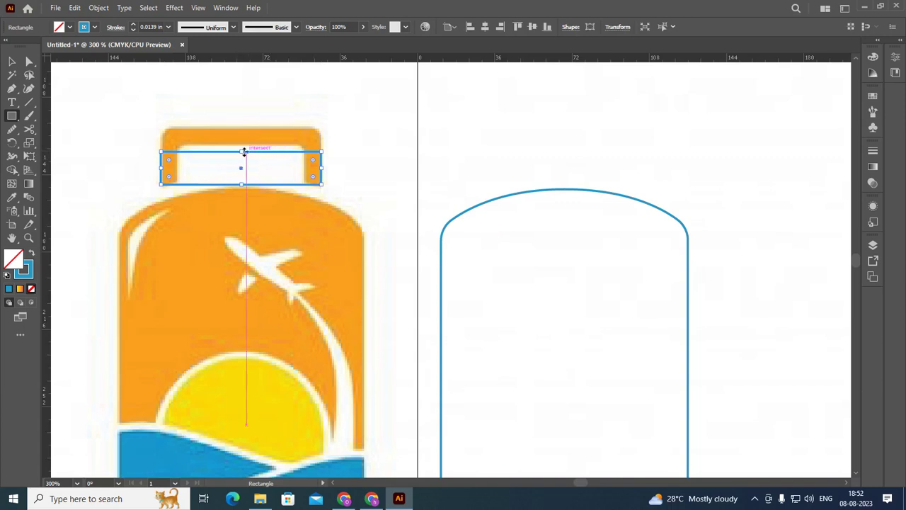
left_click_drag(245, 151, 245, 128)
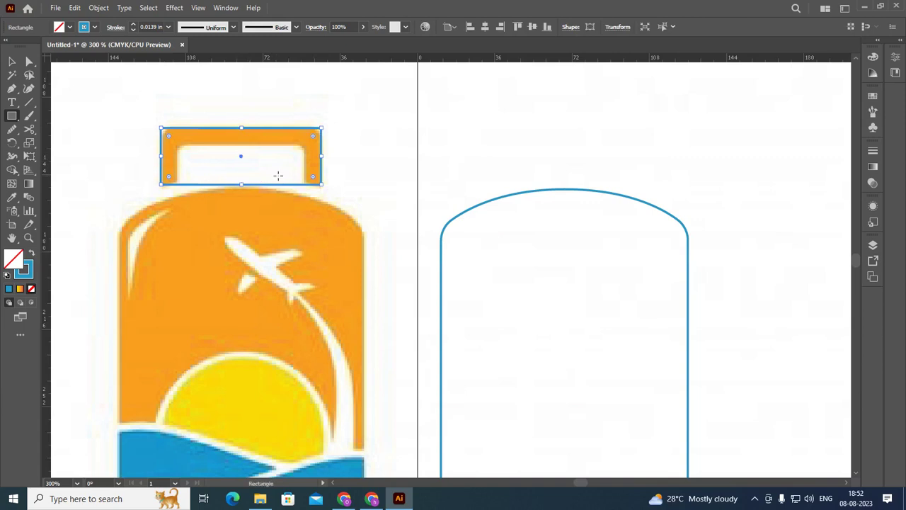
left_click_drag(282, 175, 308, 144)
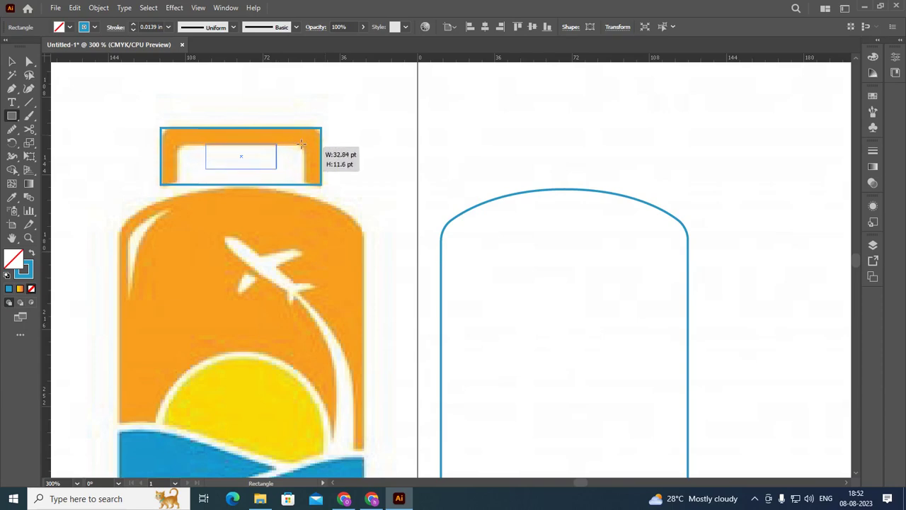
left_click_drag(308, 144, 286, 156)
key("ctrl+z")
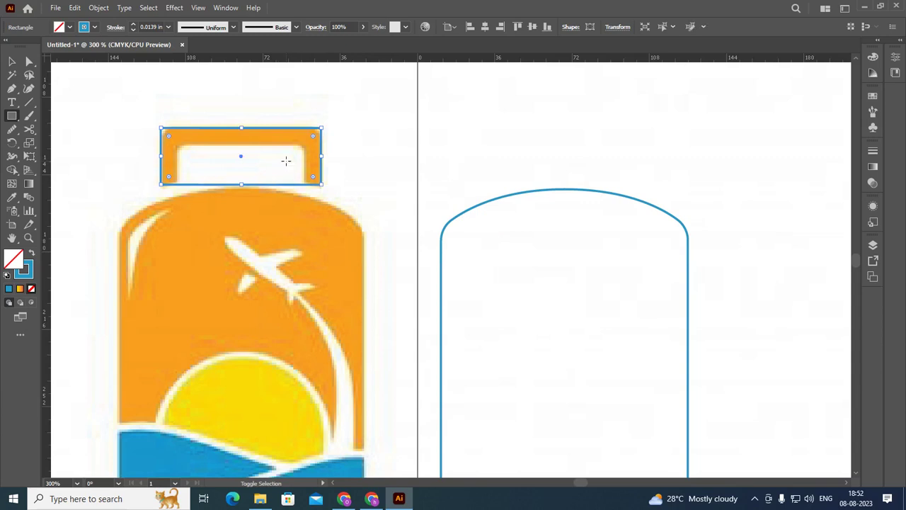
left_click(11, 61)
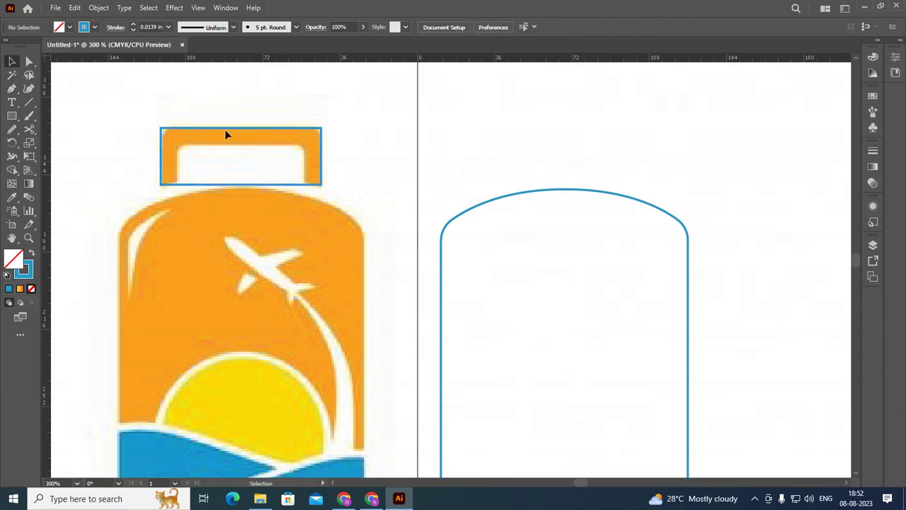
- Scale an inner copy of the handle rectangle and stretch it to fill the handle opening
left_click_drag(321, 128, 308, 146)
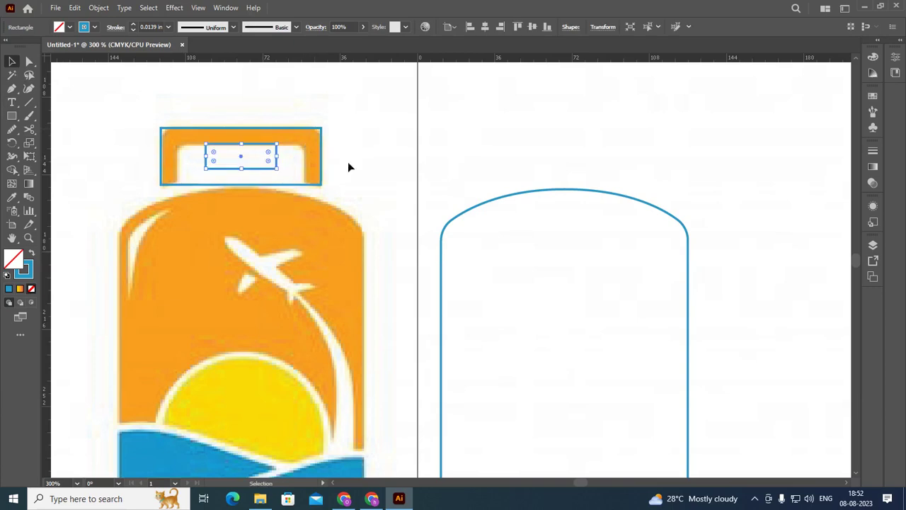
left_click(348, 161)
scroll(218, 174, "up", 1)
left_click(221, 171)
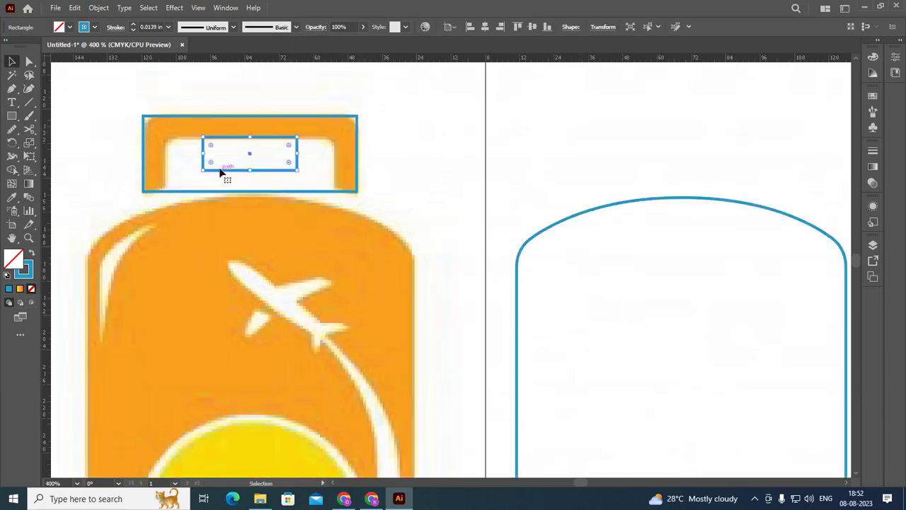
left_click_drag(250, 170, 250, 190)
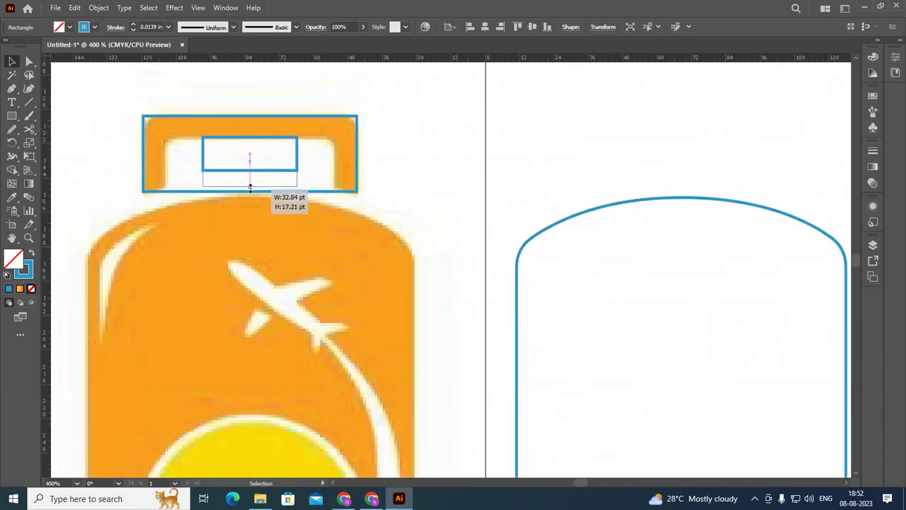
left_click_drag(298, 164, 334, 167)
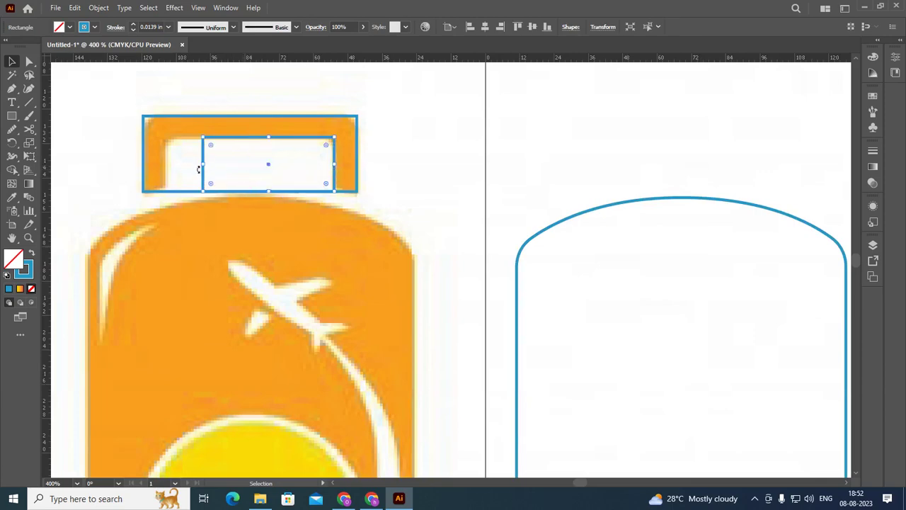
left_click_drag(203, 164, 166, 167)
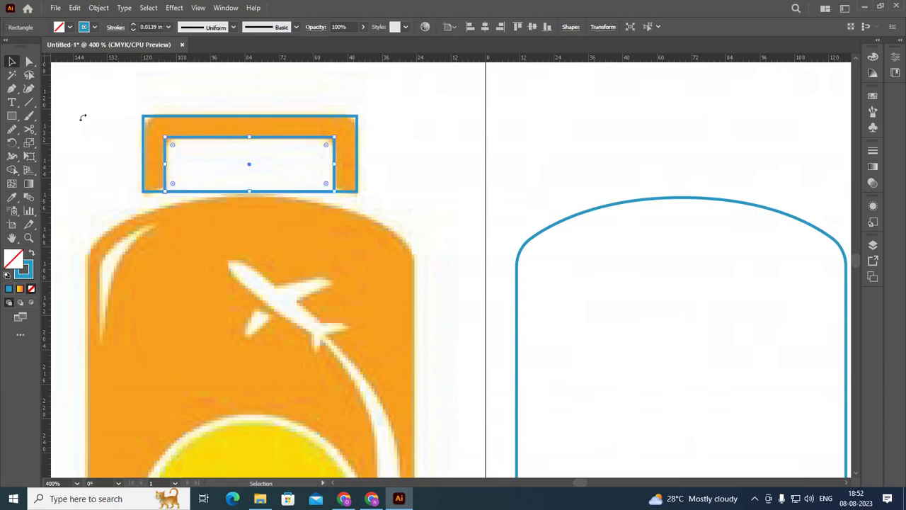
- Try rounding the inner rectangle's corners to 4.45 pt, then undo it
left_click(29, 61)
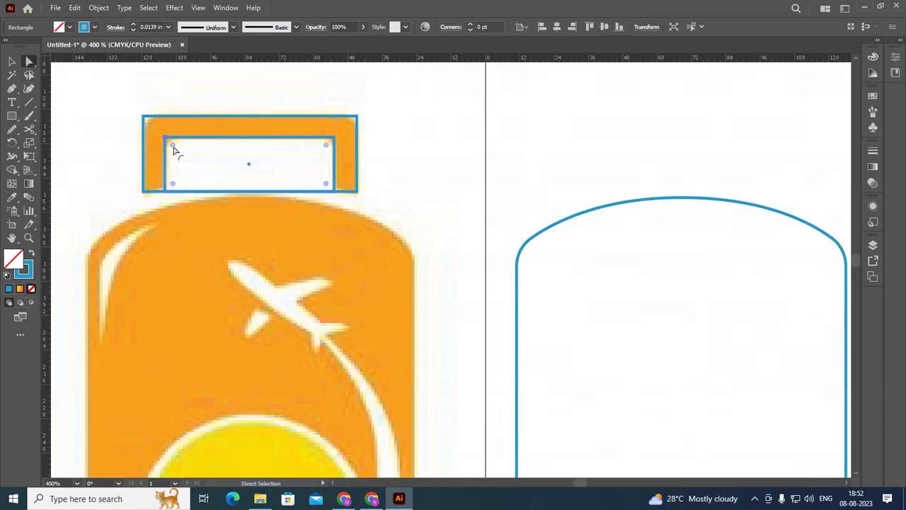
left_click_drag(173, 146, 175, 153)
key("ctrl+z")
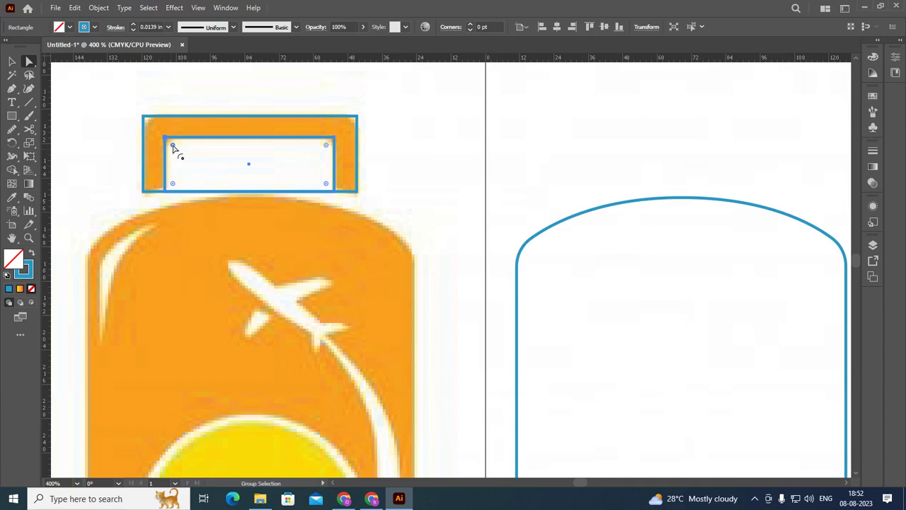
- Round the top-left and top-right corners of the inner handle rectangle with live-corner widgets
left_click_drag(173, 147, 182, 156)
double_click(325, 144)
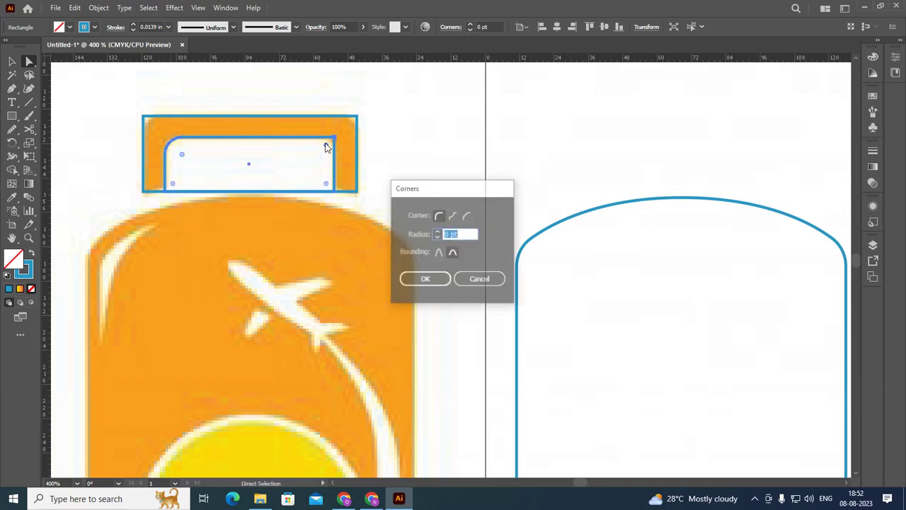
left_click(480, 279)
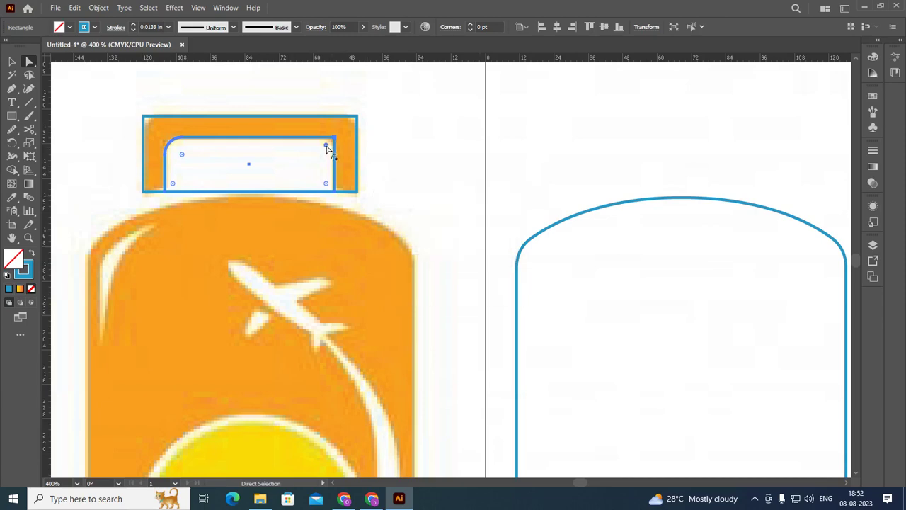
left_click_drag(325, 145, 318, 155)
- Round both top corners of the outer handle rectangle to arch the handle
left_click(12, 62)
left_click(106, 99)
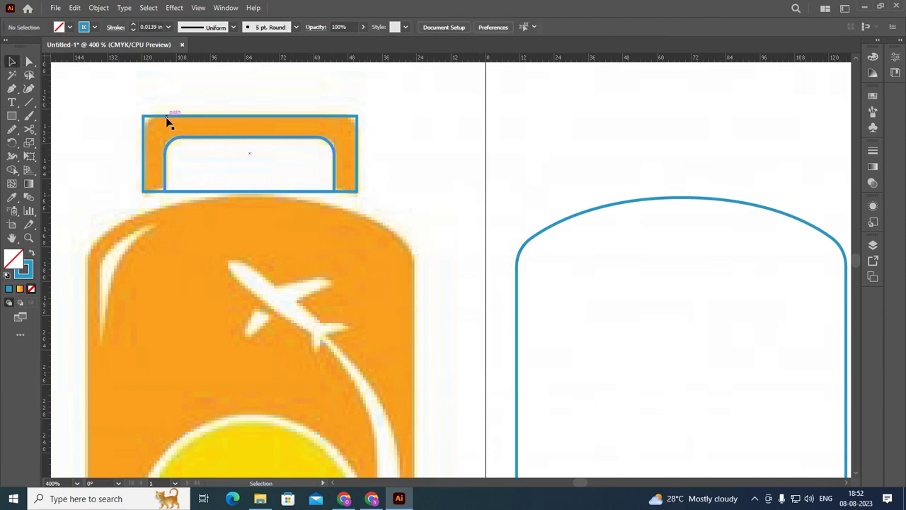
left_click(165, 121)
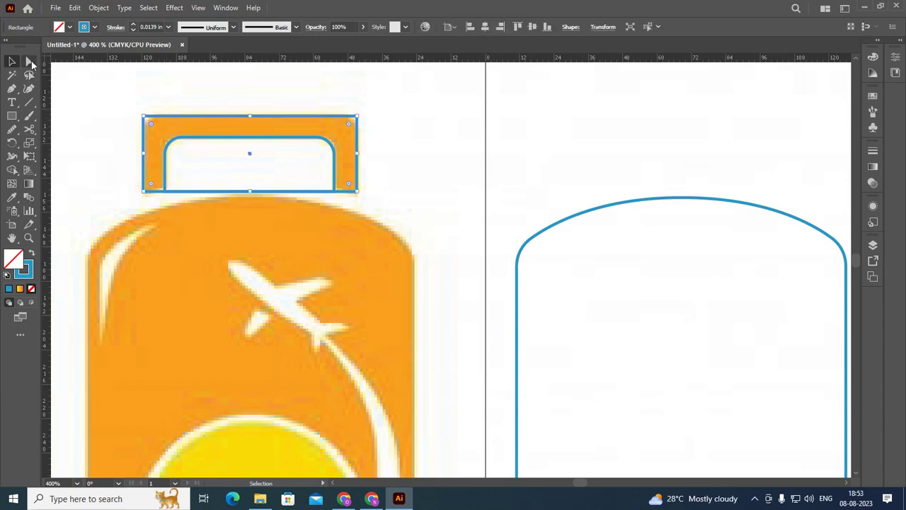
left_click(29, 61)
left_click_drag(151, 126, 162, 138)
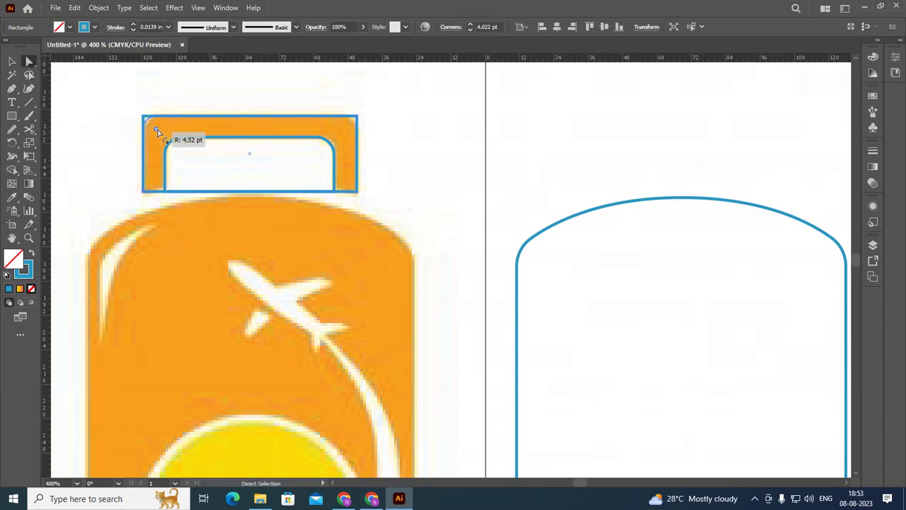
double_click(349, 125)
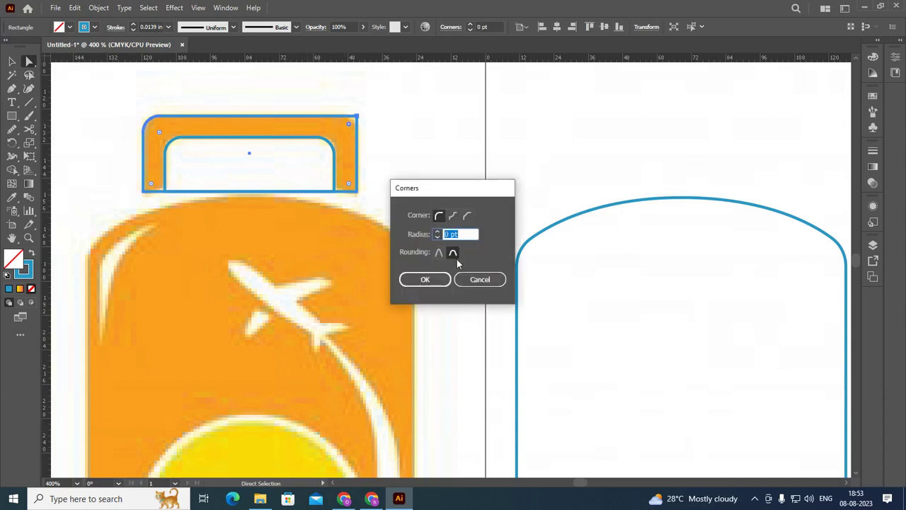
left_click(475, 279)
left_click_drag(349, 125, 341, 134)
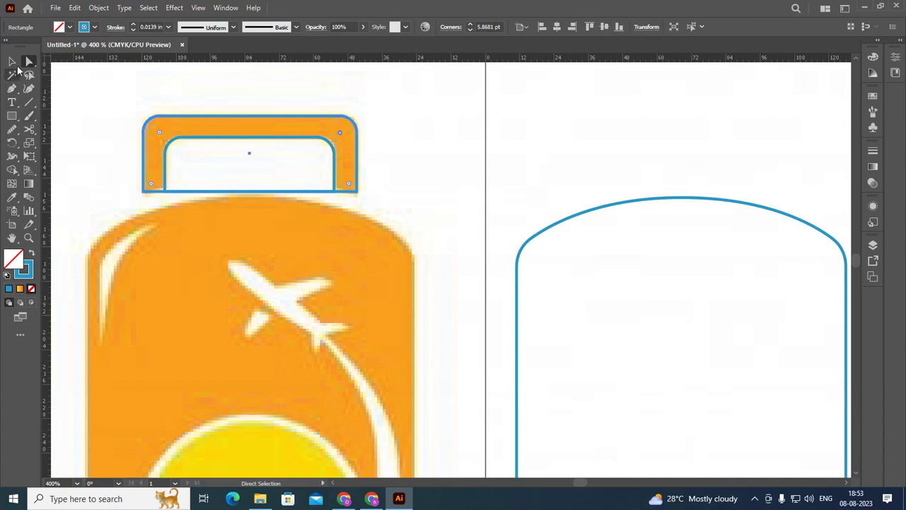
left_click(12, 62)
left_click(189, 155)
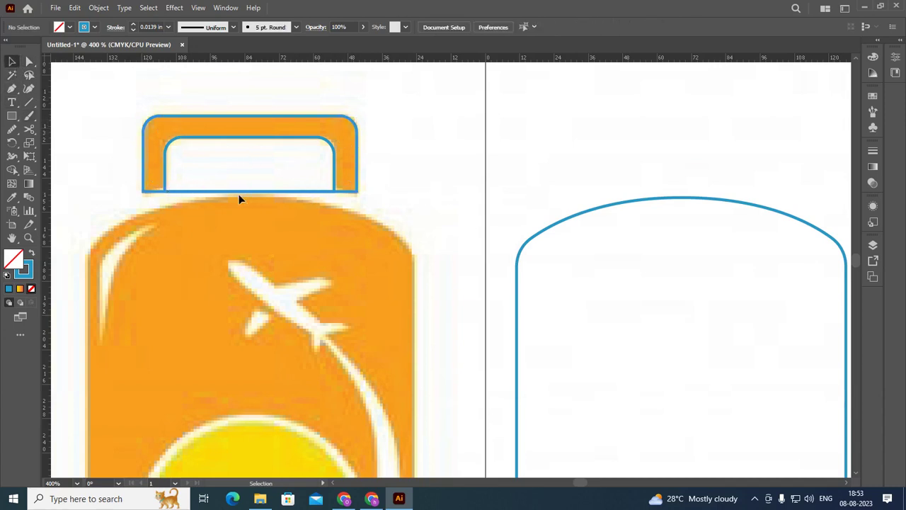
- Draw an ellipse over the suitcase body, stretched to about 122.64 × 83.27 pt, overlapping the handle
mouse_move(12, 115)
left_mouse_down()
mouse_move(60, 132)
mouse_move(60, 142)
left_mouse_up()
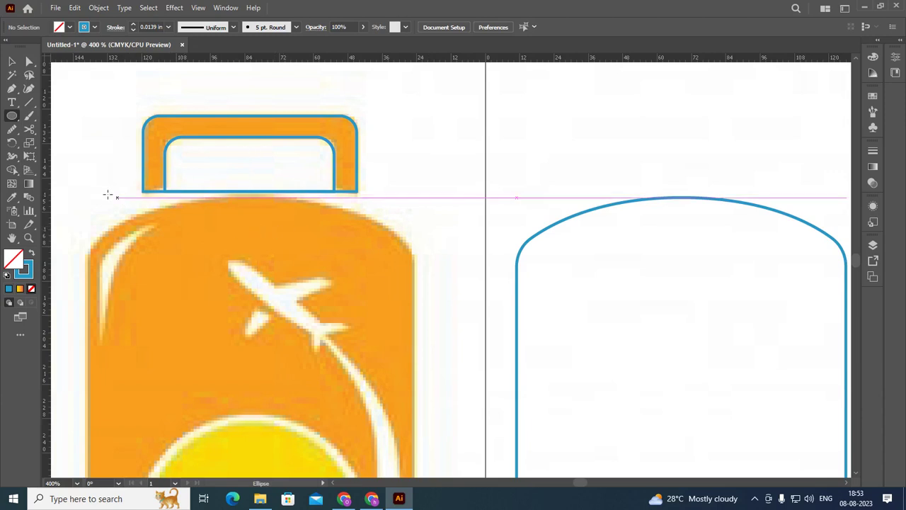
left_click_drag(93, 177, 407, 347)
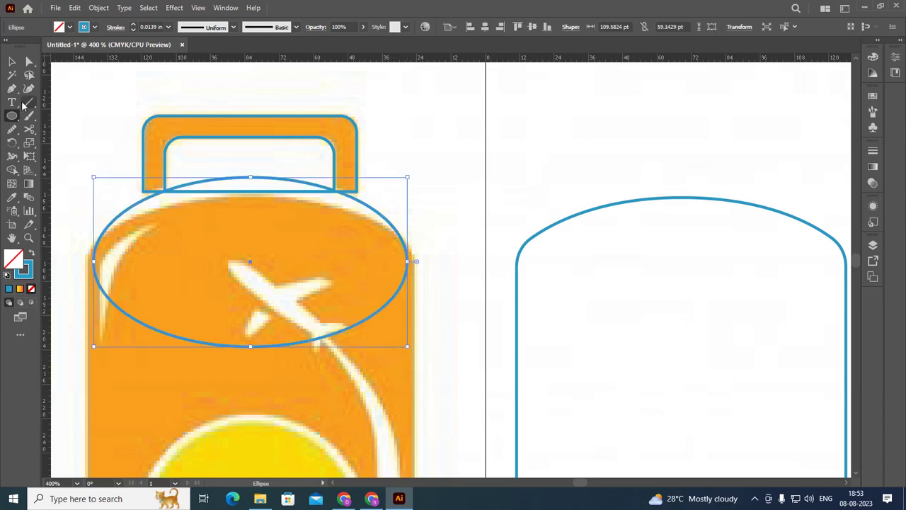
left_click(11, 61)
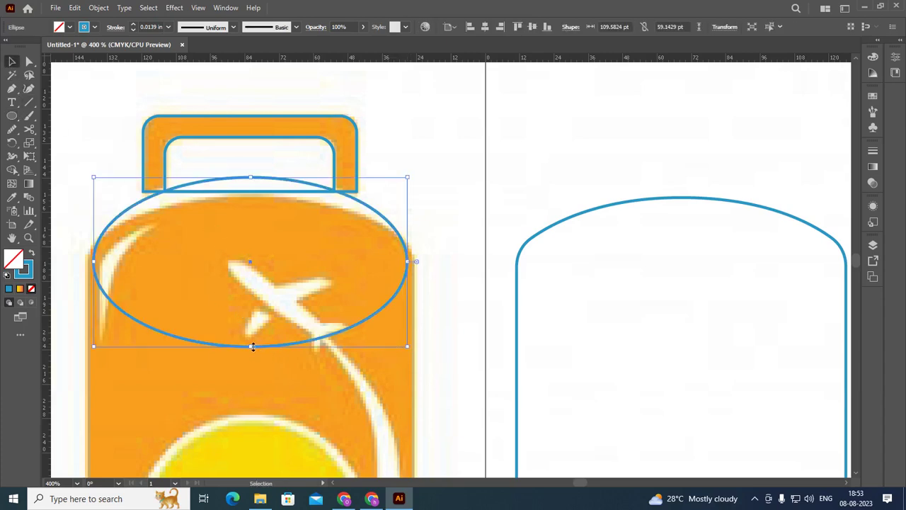
left_click_drag(252, 346, 251, 402)
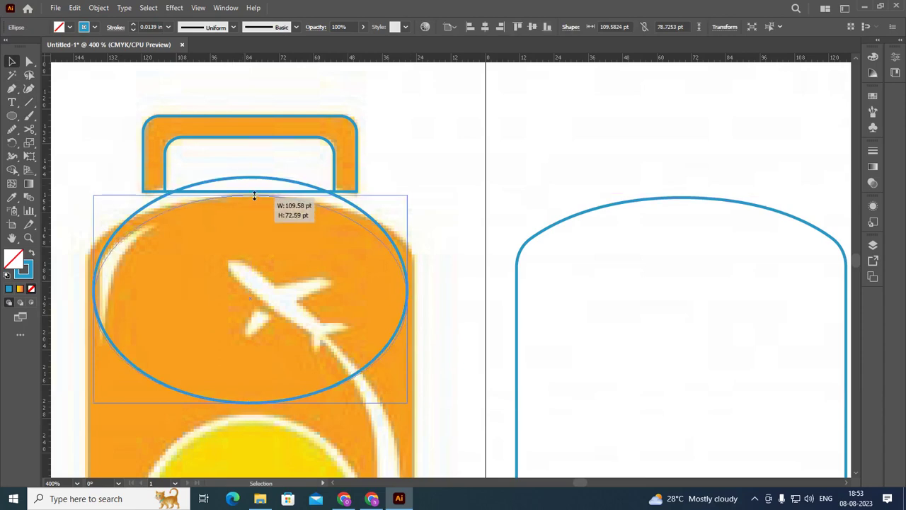
left_click_drag(251, 177, 251, 193)
left_click_drag(407, 298, 425, 299)
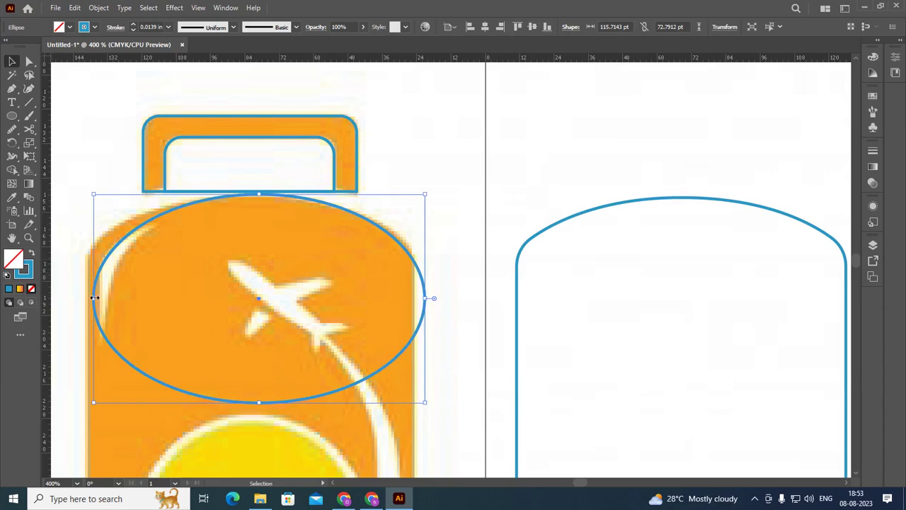
left_click_drag(94, 298, 73, 298)
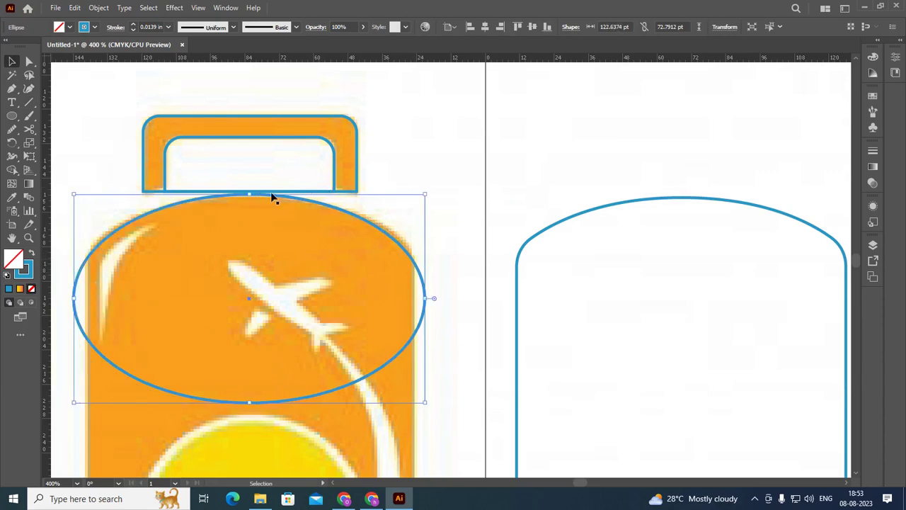
left_click_drag(249, 195, 252, 164)
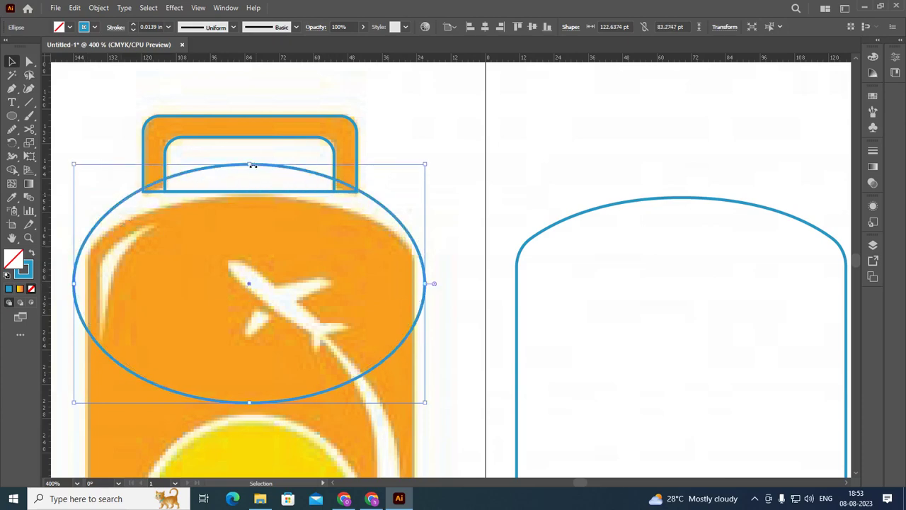
left_click(144, 92)
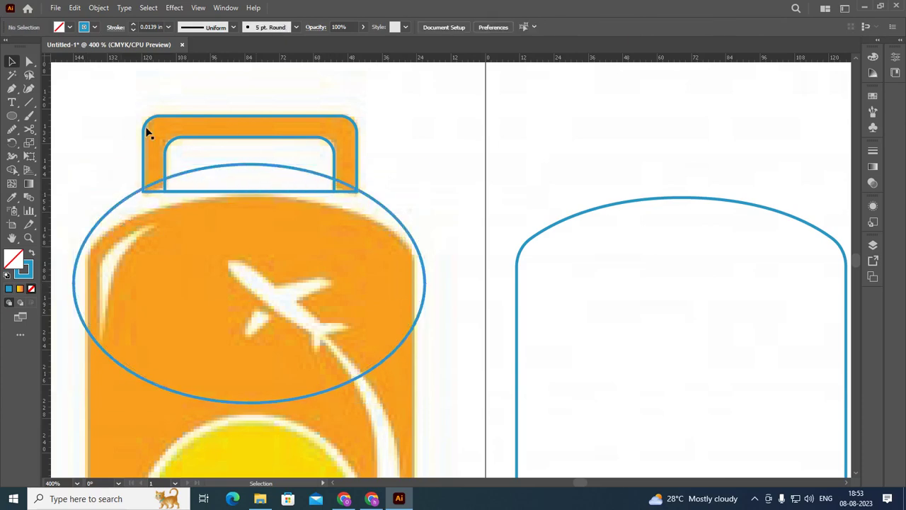
left_click(128, 200)
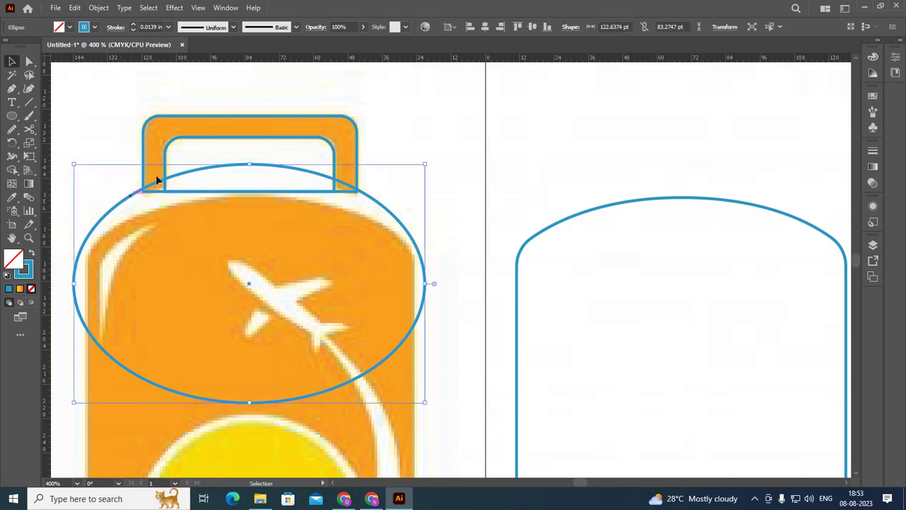
- Use Shape Builder on the handle and ellipse to split out the handle region
left_click(180, 118, "shift")
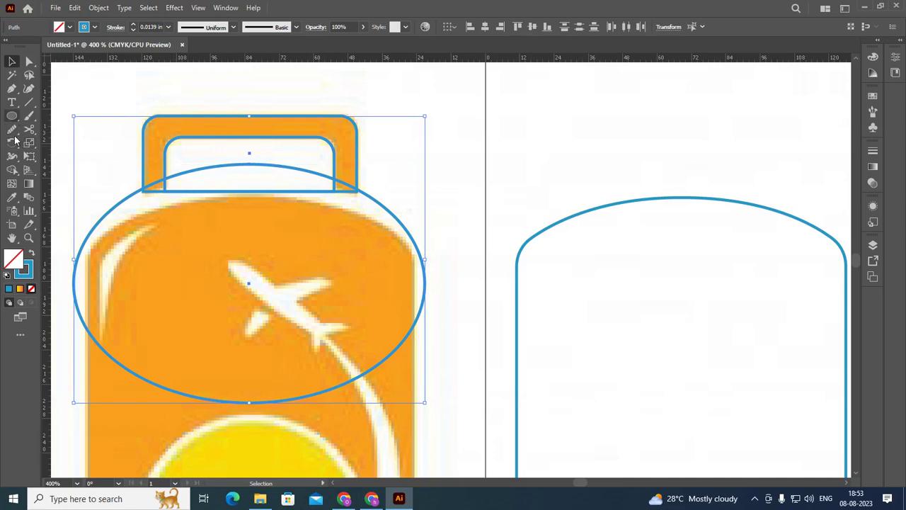
left_click(13, 170)
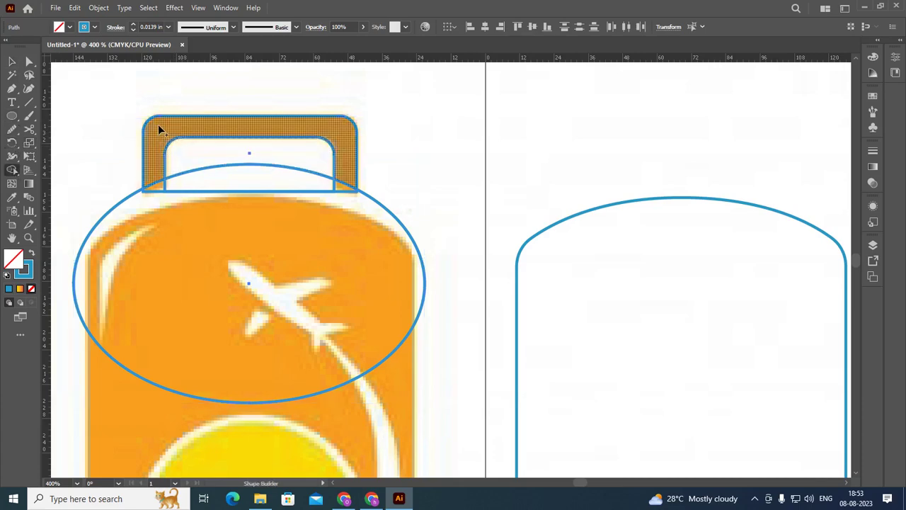
left_click(12, 62)
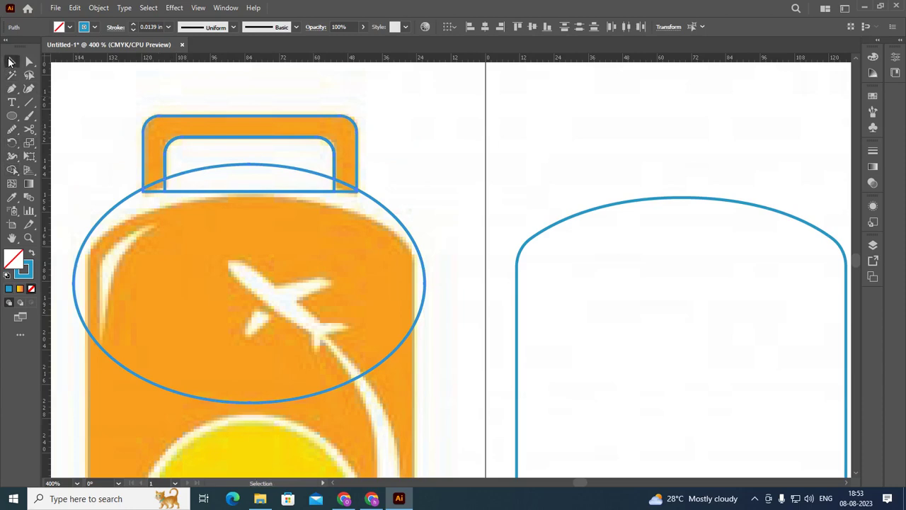
left_click(167, 90)
left_click_drag(167, 121, 425, 120)
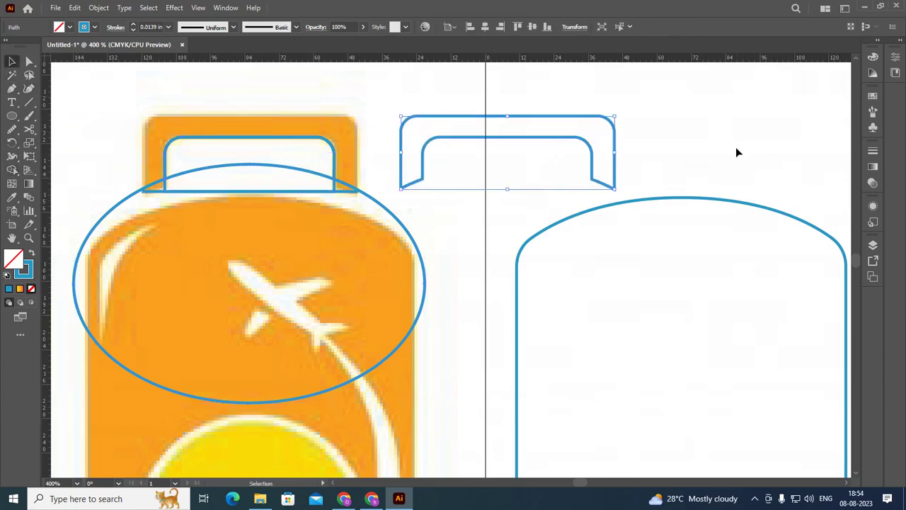
key("ctrl+z")
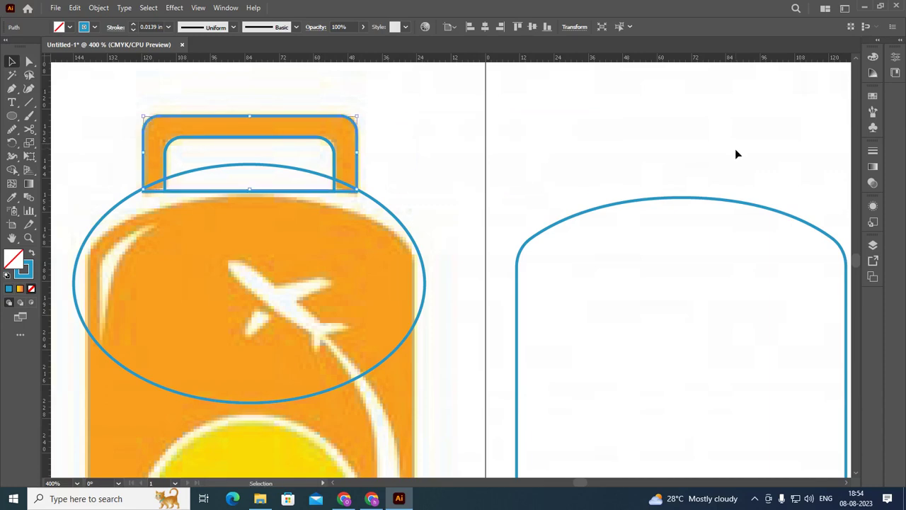
- Fill the handle with orange sampled from the artwork and nudge it right onto the artboard
key("i")
left_click(349, 137)
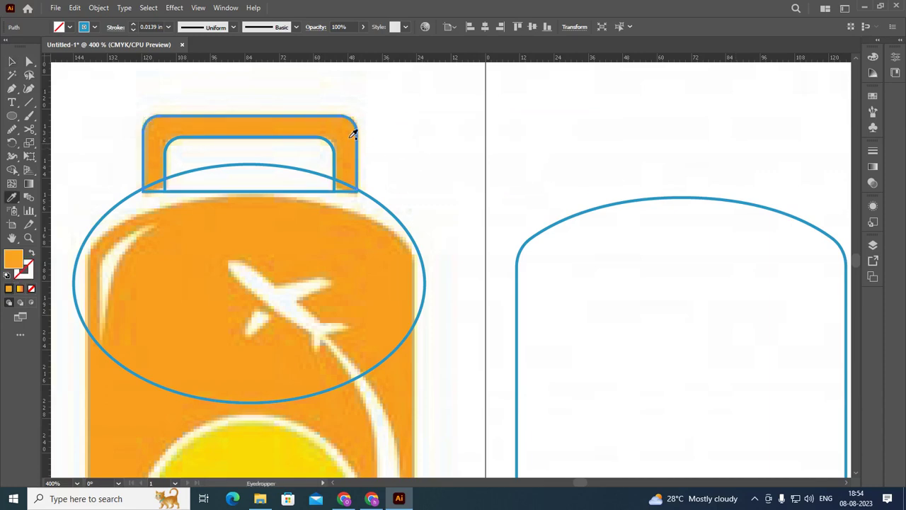
left_click(12, 62)
left_click(391, 163)
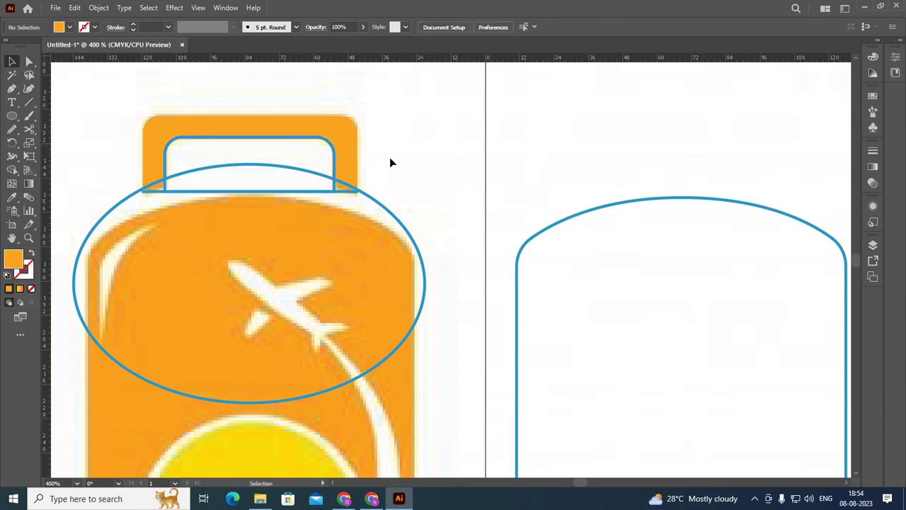
left_click(354, 150)
key("shift+Right")
key("shift+Right")
key("shift+Right")
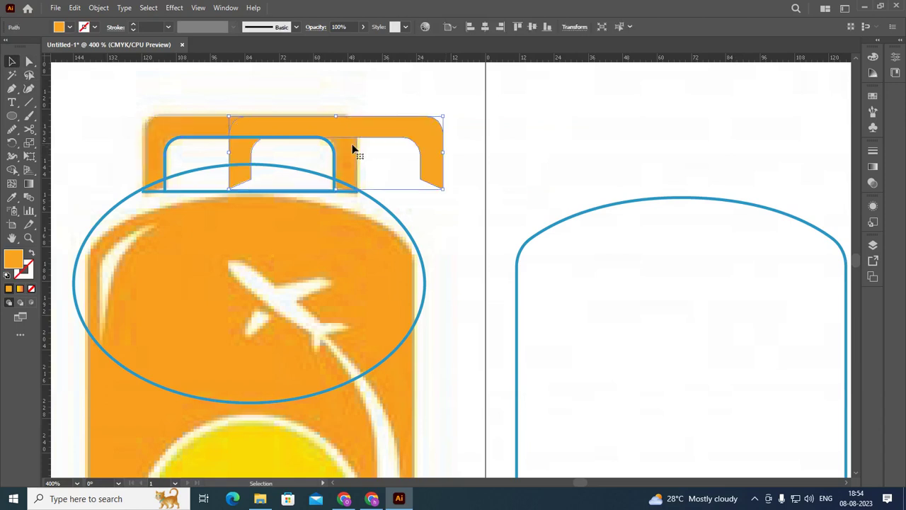
key("shift+Right")
key("shift+Right")
key("shift+Right")
key("shift+Right")
key("shift+Right")
key("shift+Right")
key("shift+Right")
key("shift+Right")
key("shift+Right")
key("shift+Right")
key("shift+Right")
key("shift+Right")
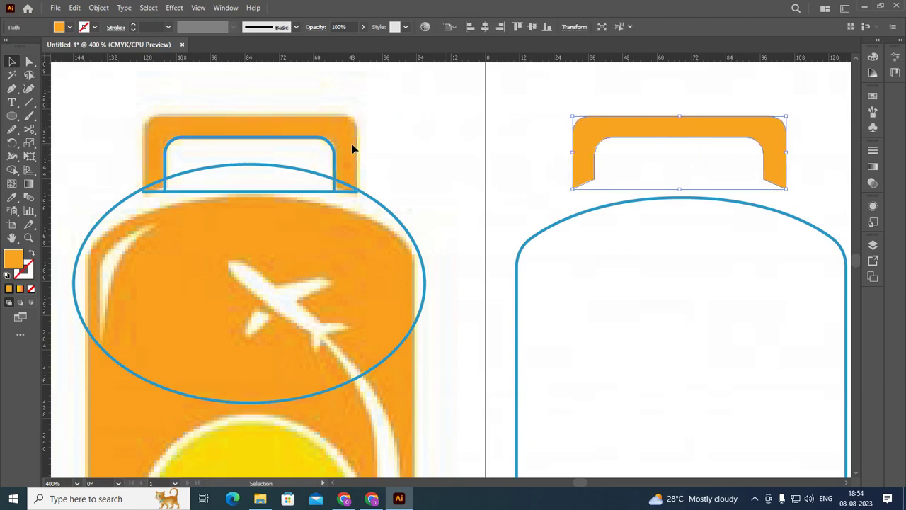
left_click(459, 142)
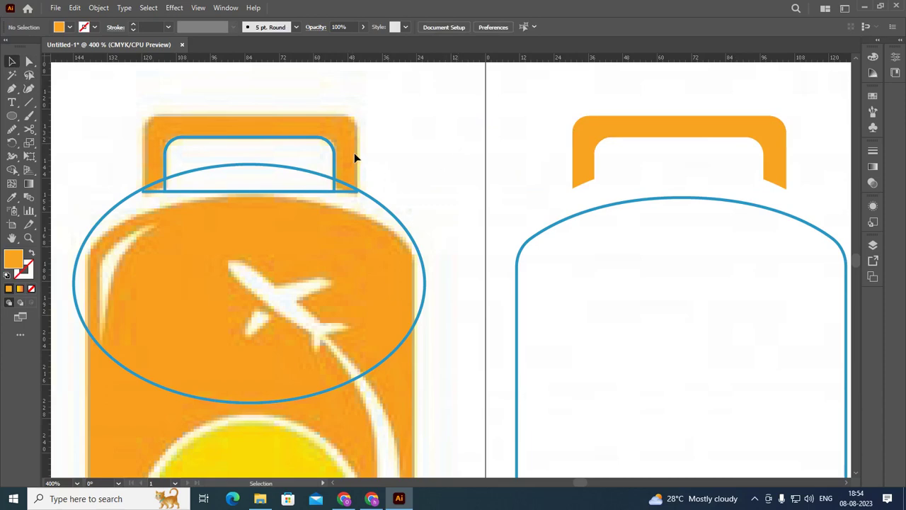
- Delete the leftover ellipse and blue handle outlines
left_click(390, 211)
key("Delete")
left_click(341, 191)
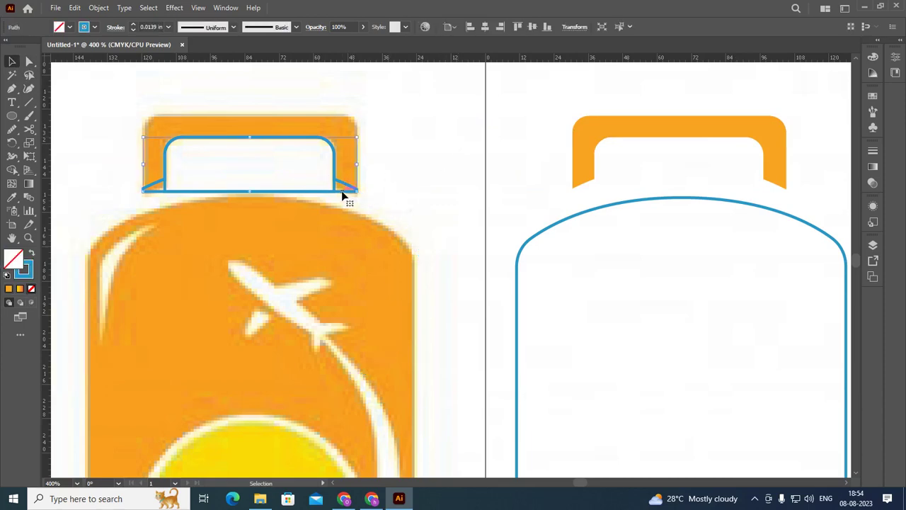
left_click(341, 191)
left_click(338, 181)
key("Delete")
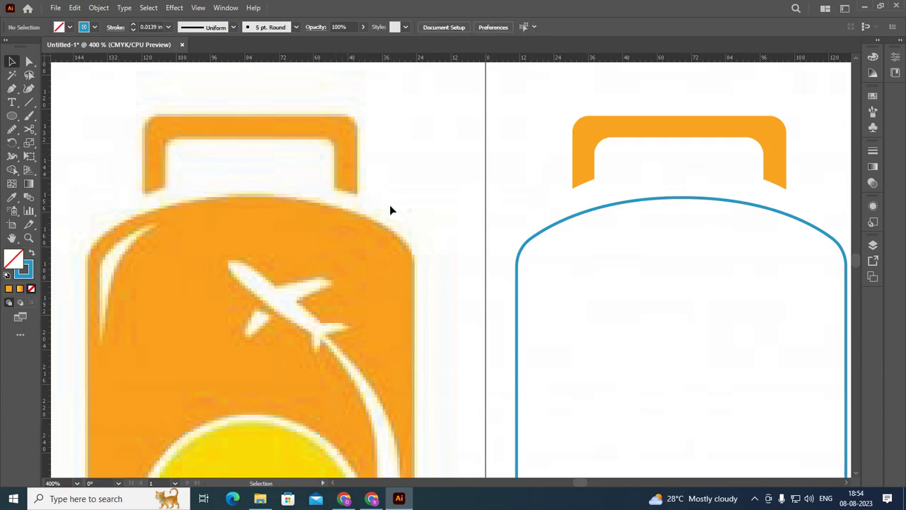
- Fill the suitcase body outline with yellow sampled from the reference sun
scroll(270, 247, "down", 2, "alt")
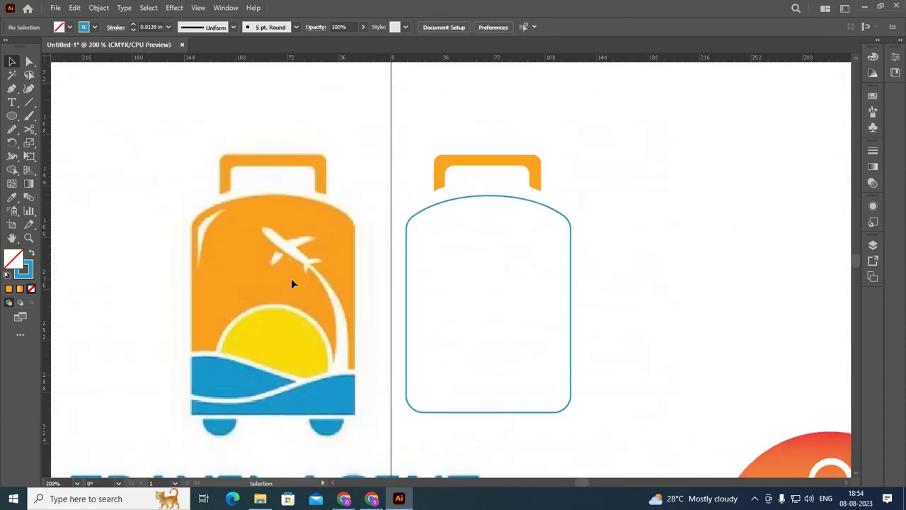
scroll(291, 278, "down", 1)
scroll(306, 399, "down", 1)
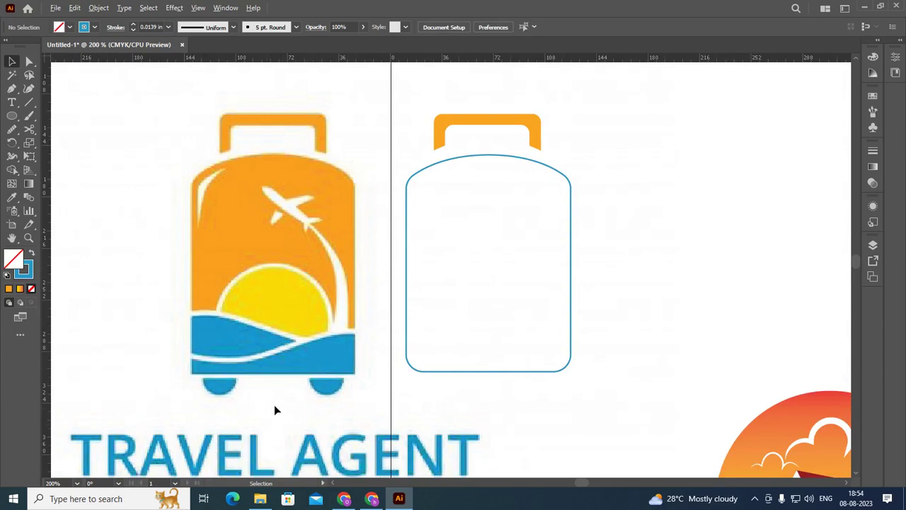
left_click(408, 238)
key("i")
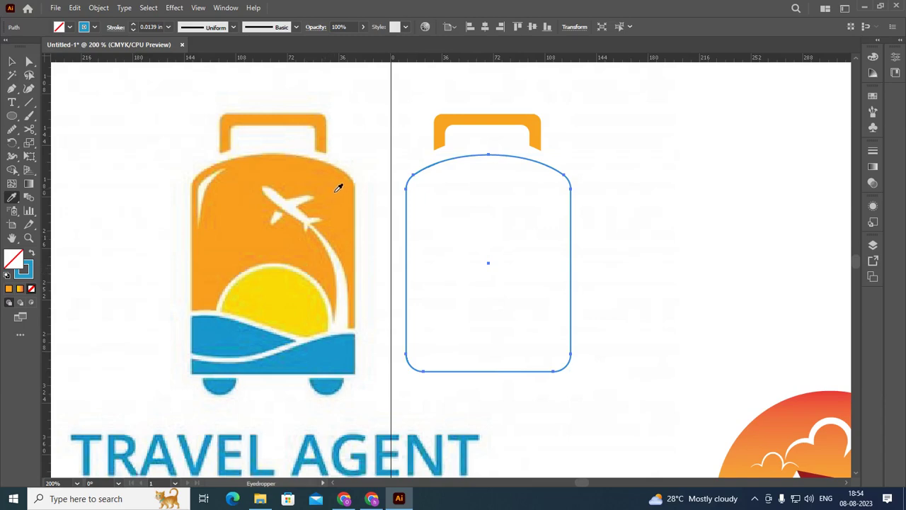
left_click(347, 352)
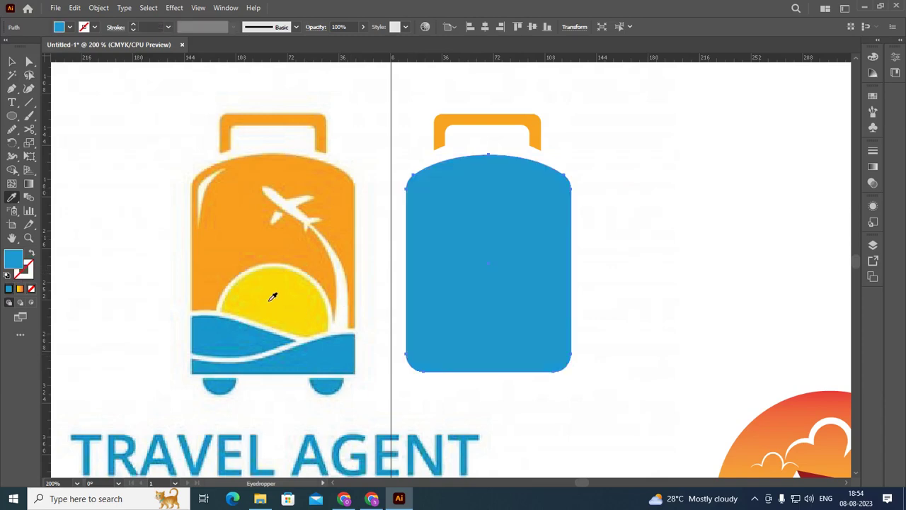
left_click(296, 276)
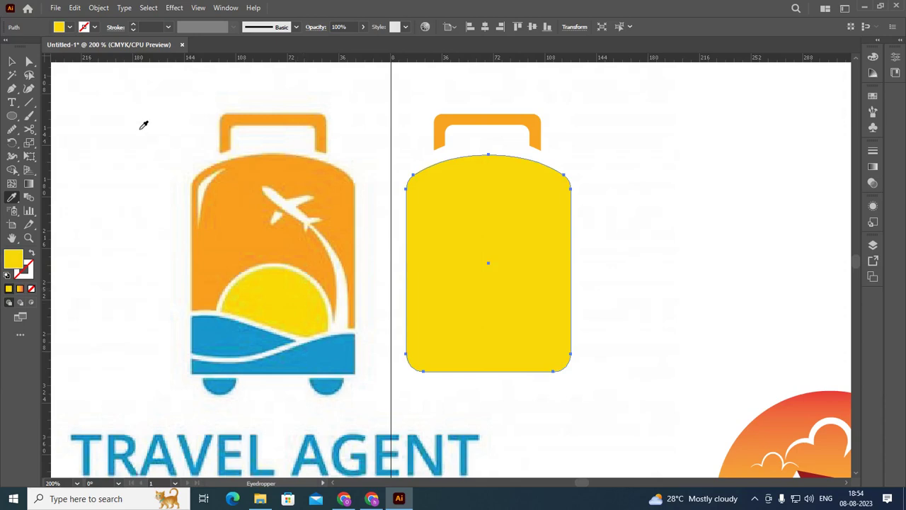
left_click(13, 63)
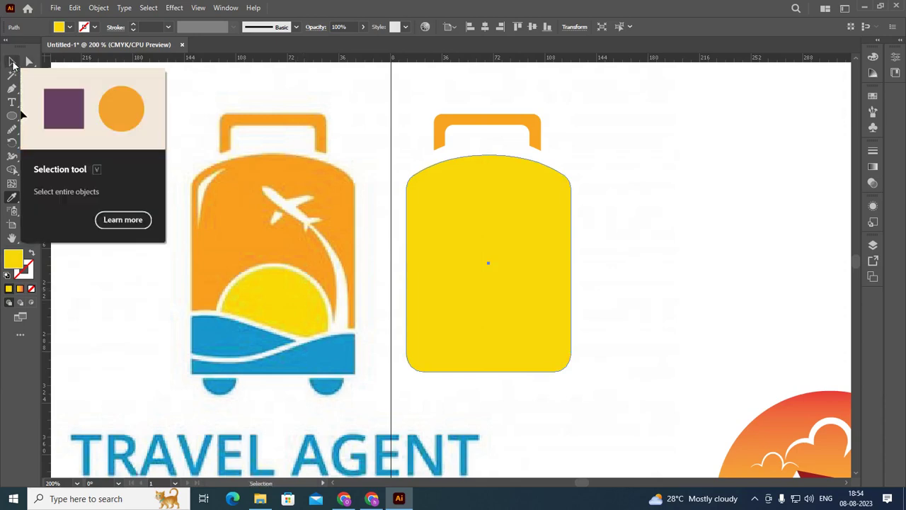
left_click(359, 115)
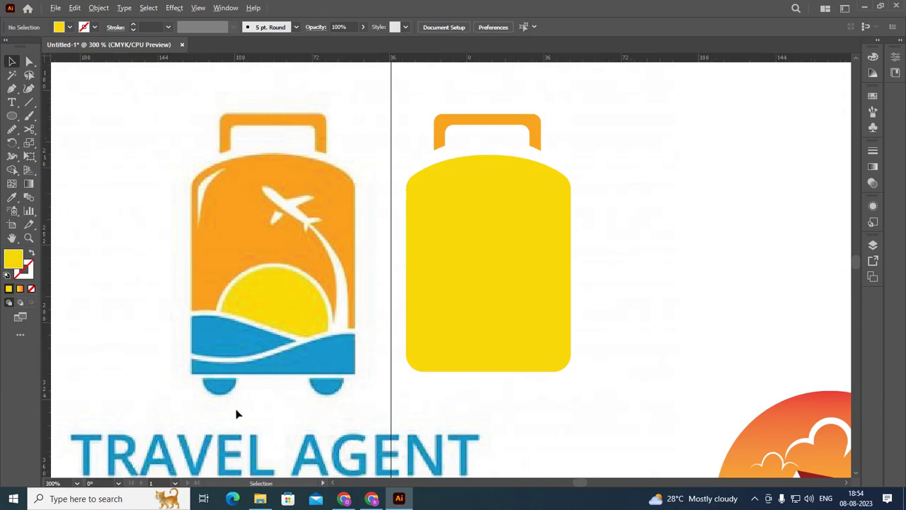
- Draw a small circle over the reference suitcase's left wheel with the Ellipse tool
scroll(237, 414, "up", 1)
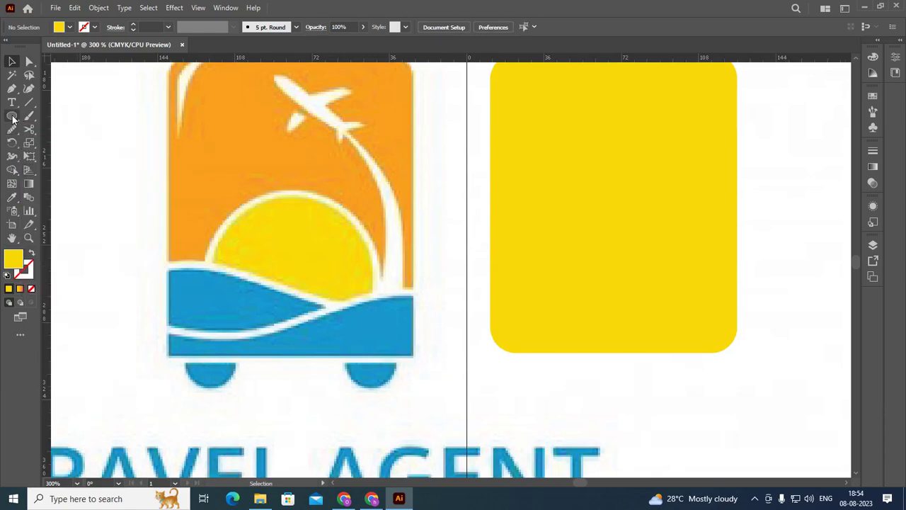
left_click(12, 118)
right_click(13, 117)
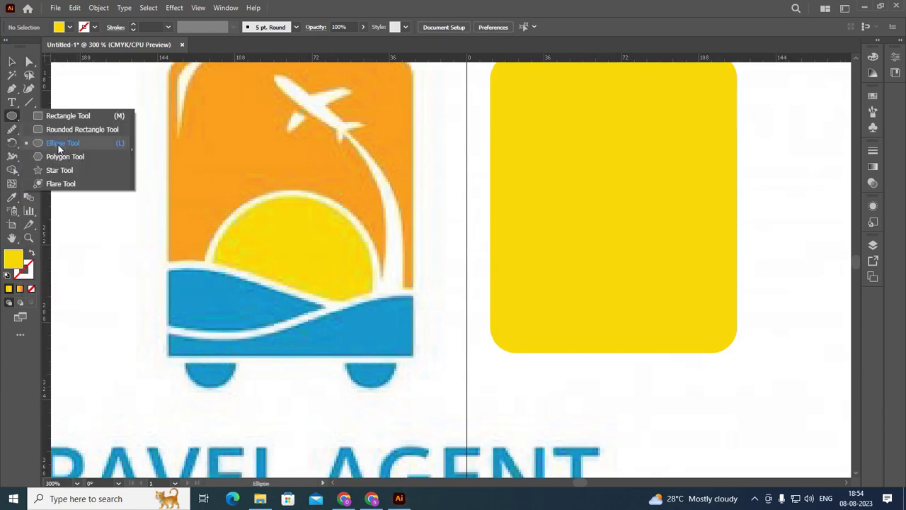
left_click(60, 144)
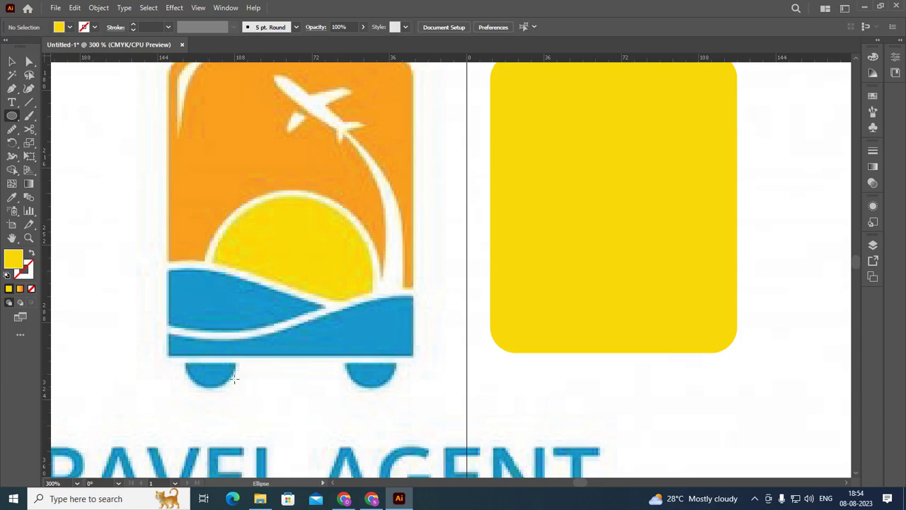
mouse_move(237, 363)
left_mouse_down()
mouse_move(189, 412)
mouse_move(216, 388)
mouse_move(215, 373)
left_mouse_up()
key("v")
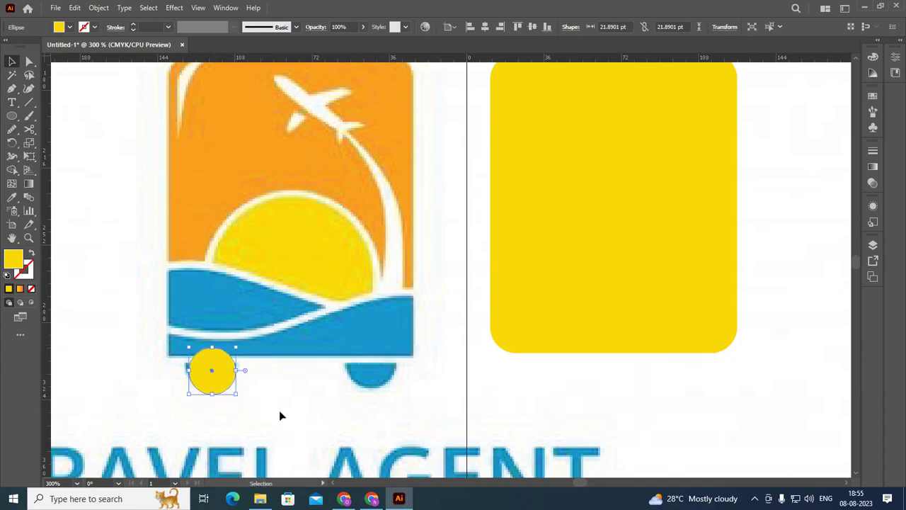
- Swap the circle to a yellow outline with no fill and align it on the left wheel
key("shift+Up")
key("shift+Up")
key("shift+Up")
key("ctrl+z")
key("ctrl+z")
key("ctrl+z")
key("ctrl+z")
key("ctrl+z")
key("ctrl+z")
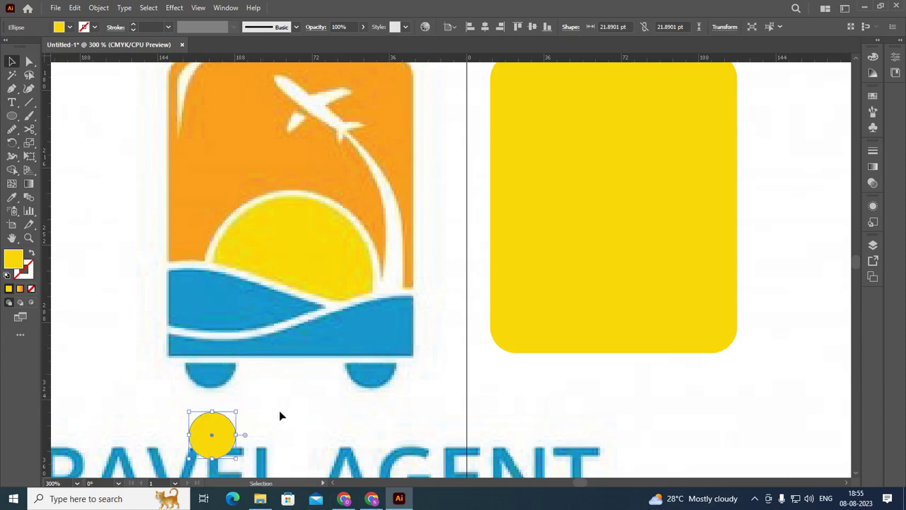
key("ctrl+shift+z")
key("shift+x")
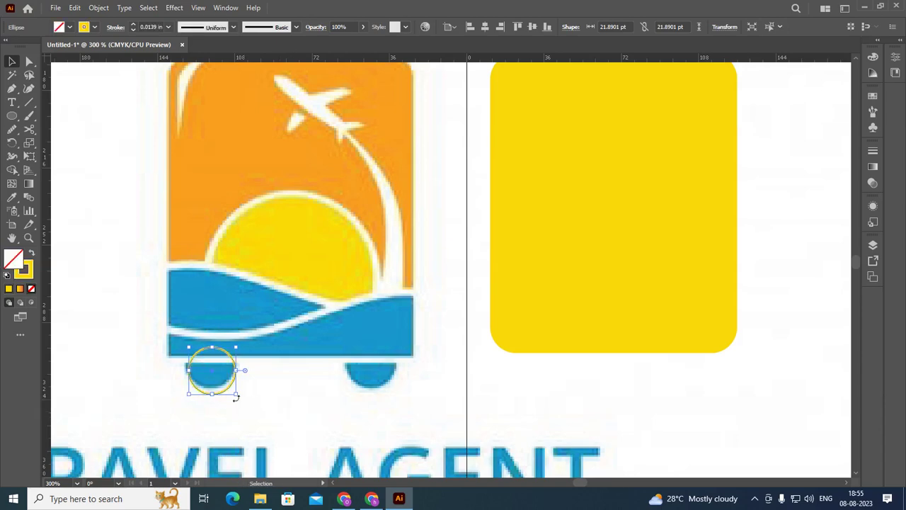
scroll(216, 396, "up", 1)
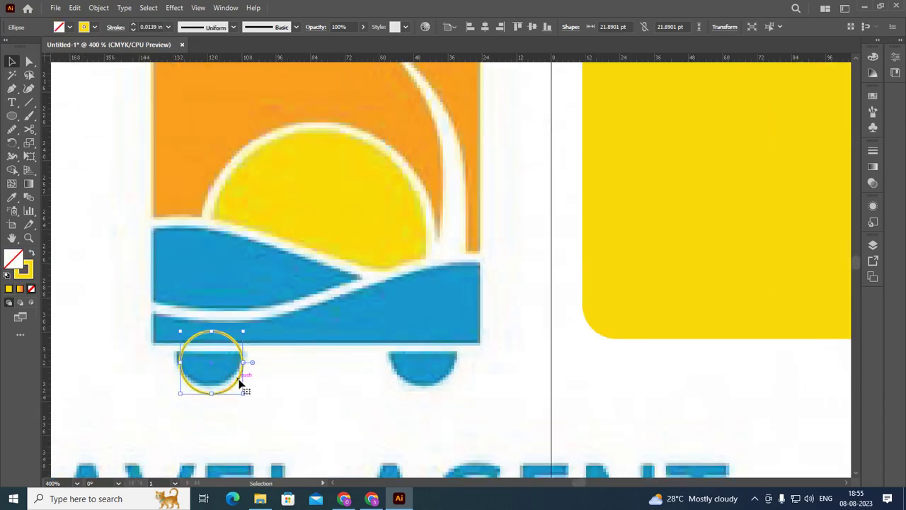
left_click_drag(238, 381, 236, 378)
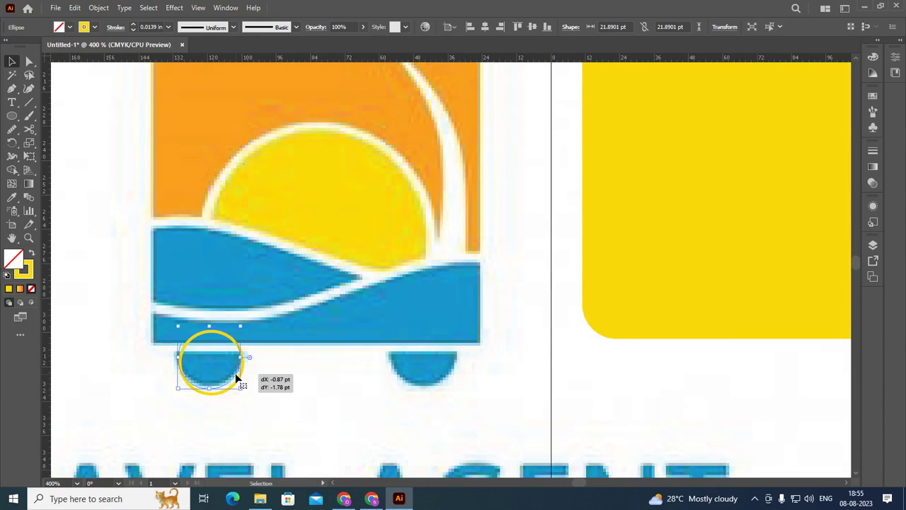
scroll(236, 379, "up", 1)
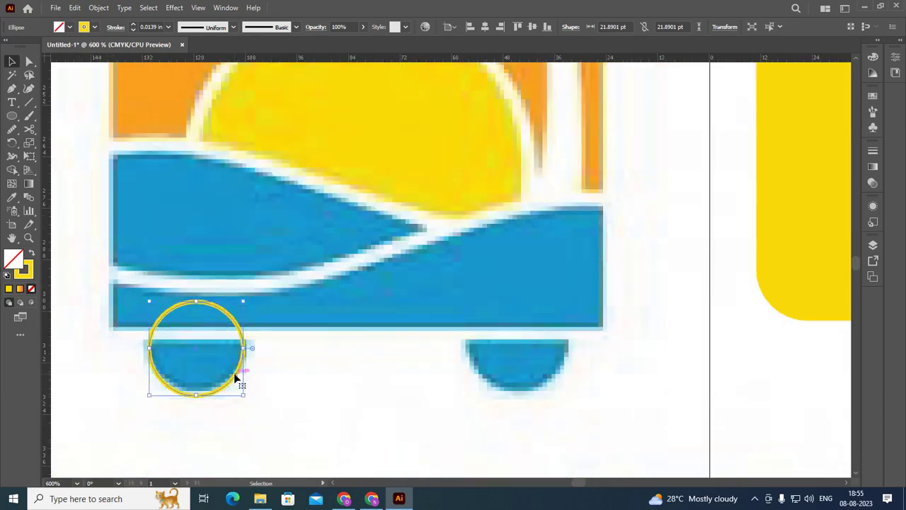
left_click_drag(235, 379, 238, 375)
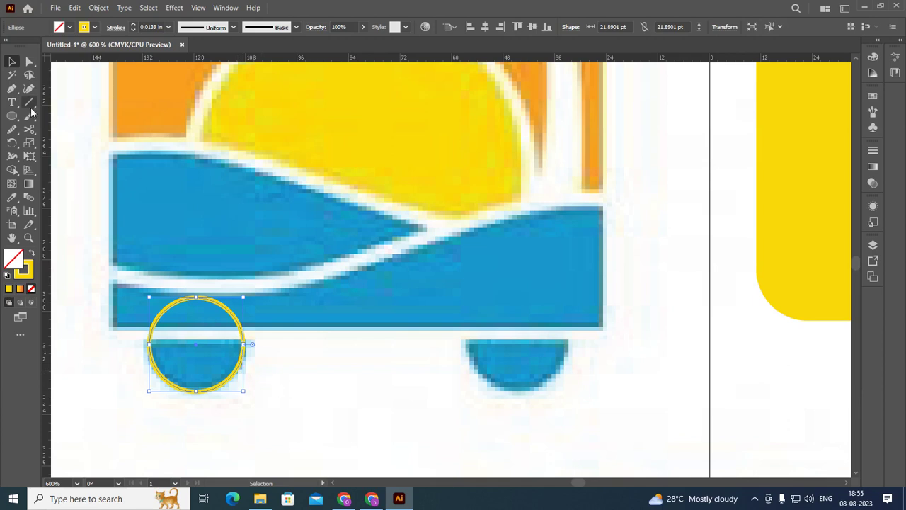
- Cut the circle at its left and right anchors and delete the top arc
left_click(29, 129)
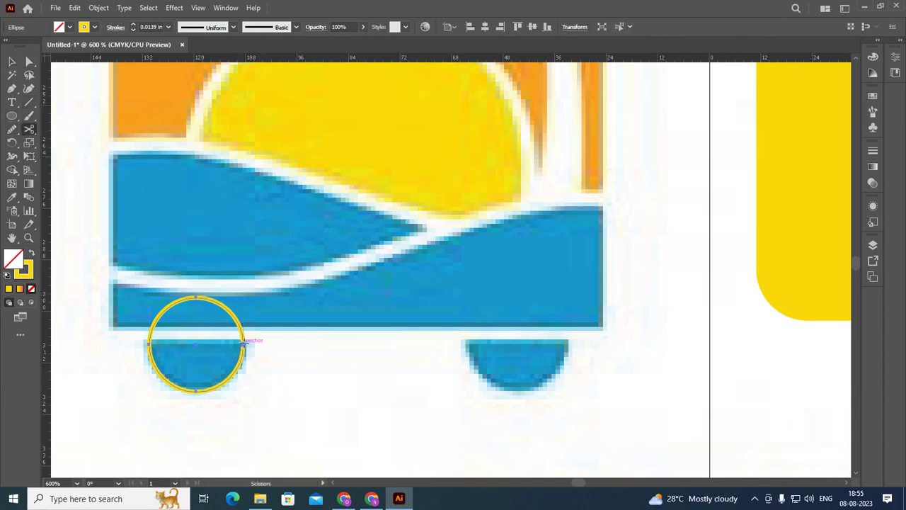
left_click(242, 342)
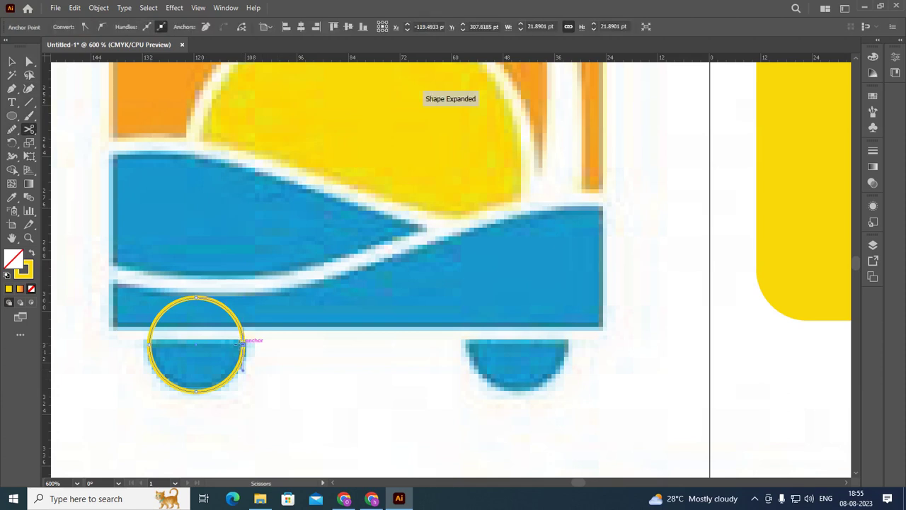
left_click(149, 344)
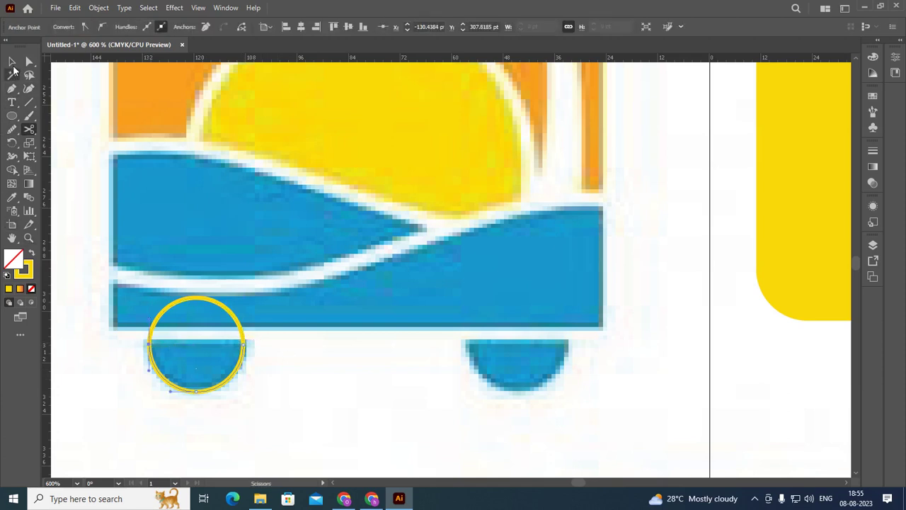
left_click(12, 61)
left_click(275, 345)
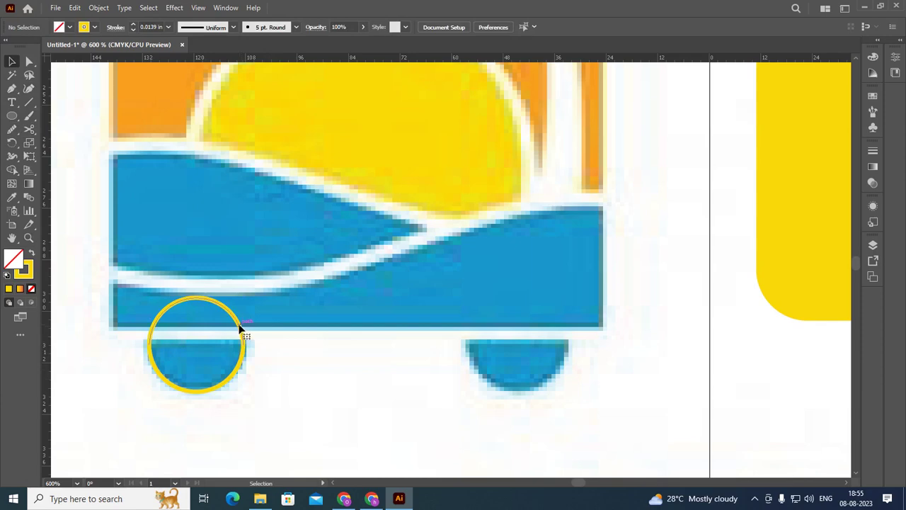
left_click(240, 327)
key("Delete")
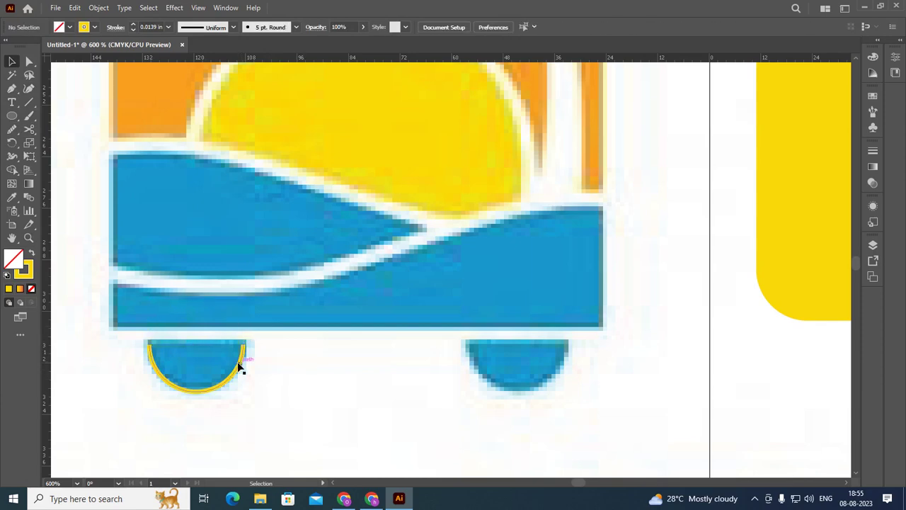
- Fill the bottom semicircle with the wheel's blue and copy it 73.45 pt right
left_click(240, 367)
key("i")
left_click(239, 360)
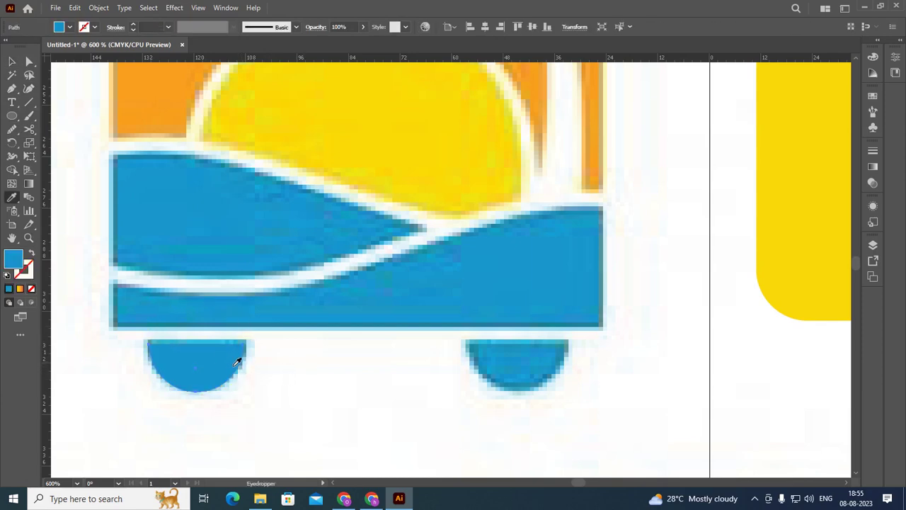
key("v")
left_click(227, 375)
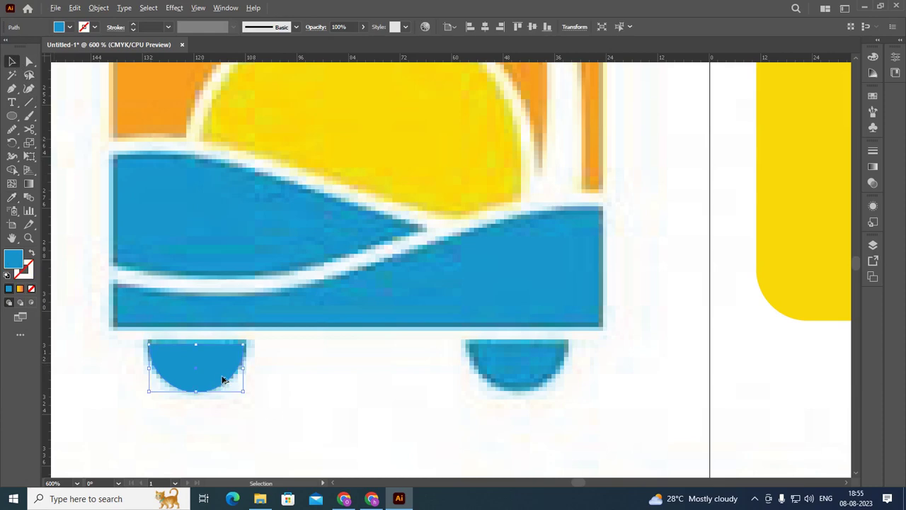
left_click_drag(223, 381, 543, 377)
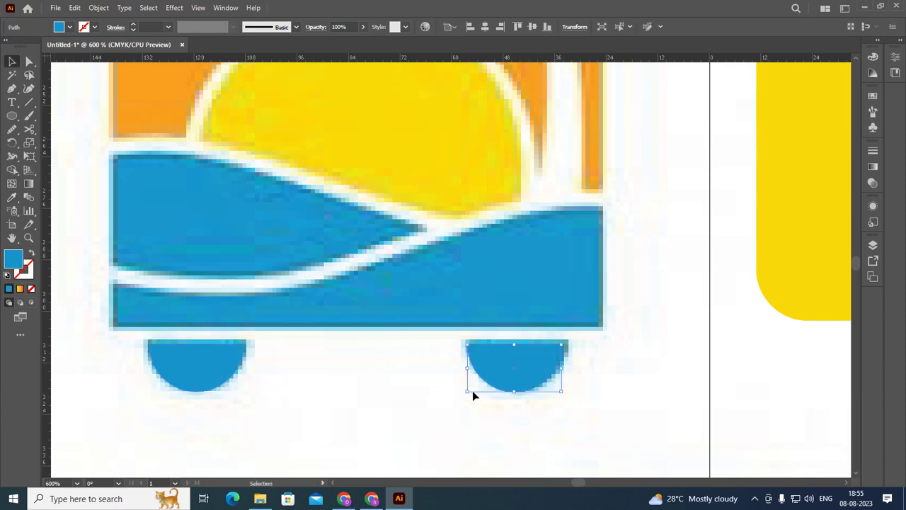
scroll(611, 389, "up", 1)
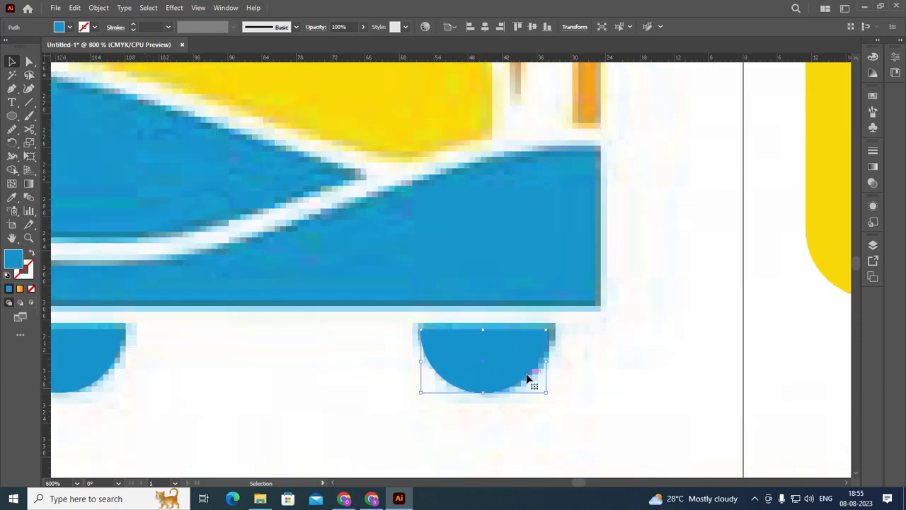
left_click(602, 373)
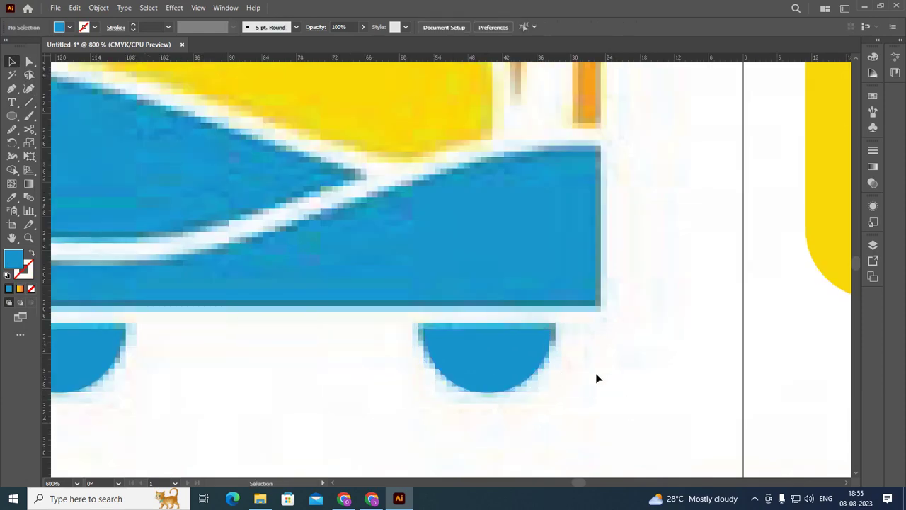
scroll(269, 365, "down", 1)
scroll(267, 365, "down", 2)
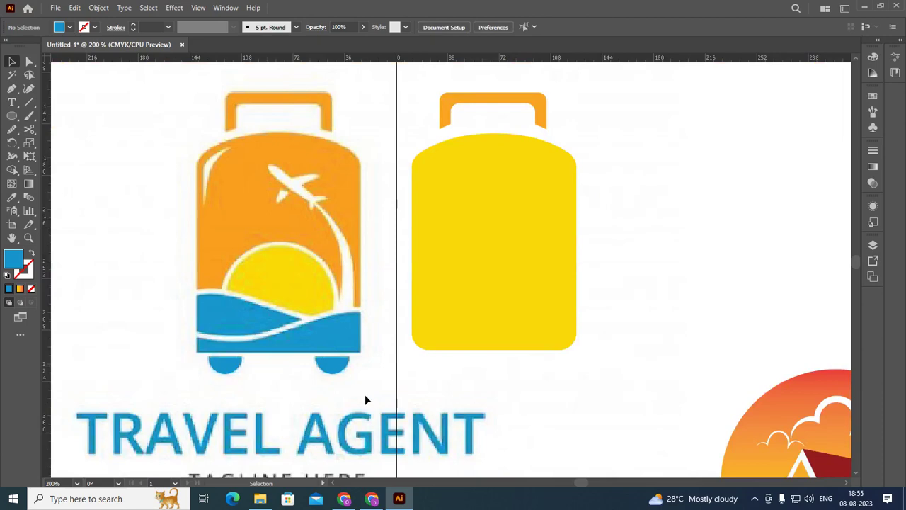
- Copy the blue wheels and paste them beneath the yellow suitcase
left_click_drag(367, 395, 225, 367)
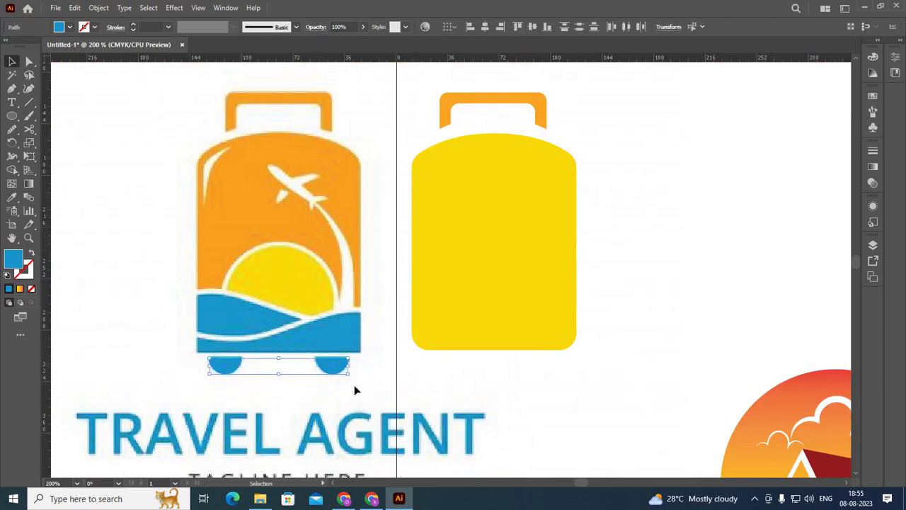
key("ctrl+c")
key("ctrl+f")
key("shift+Right")
key("shift+Right")
key("shift+Right")
key("shift+Right")
key("shift+Right")
key("shift+Right")
key("shift+Right")
key("shift+Right")
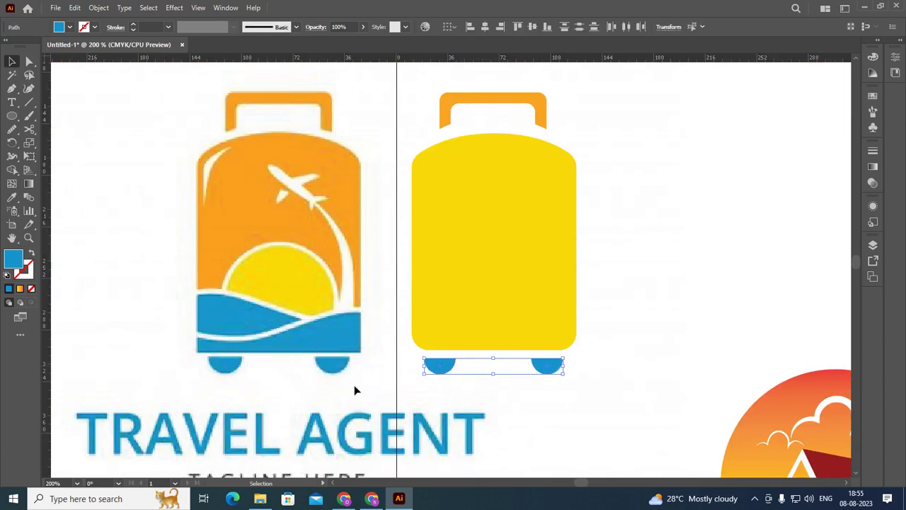
- Delete the TRAVEL AGENT reference image from the canvas
scroll(359, 347, "down", 3)
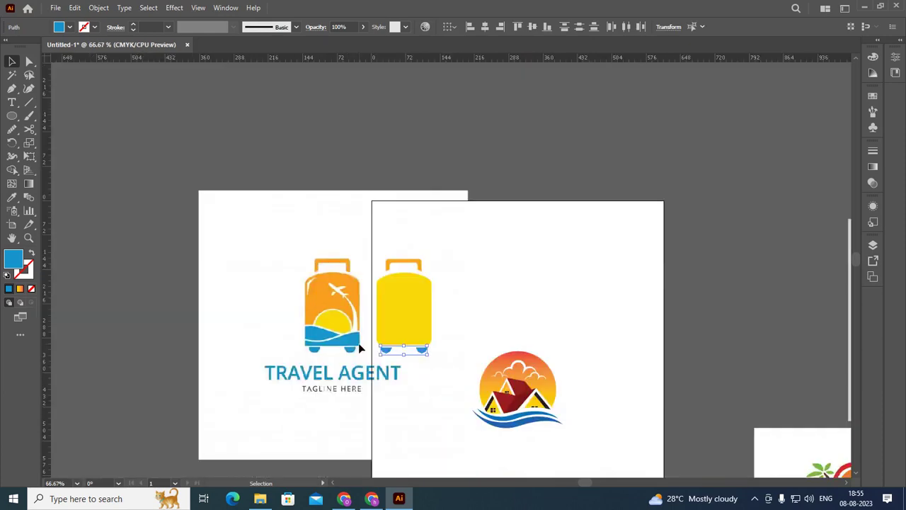
scroll(187, 297, "down", 2)
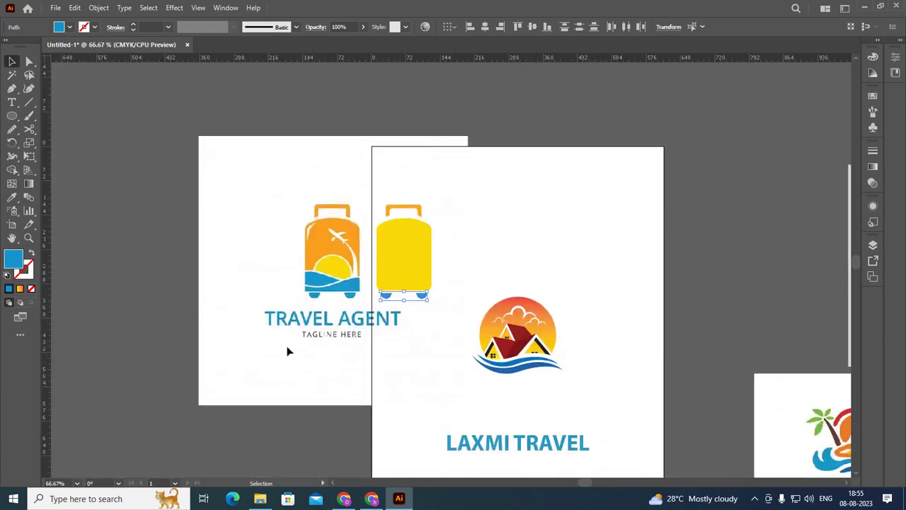
left_click(286, 351)
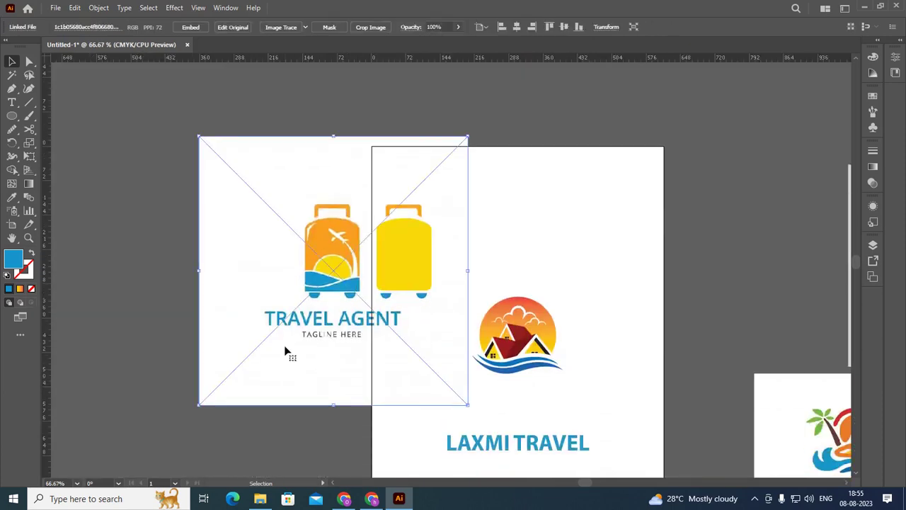
key("Delete")
- Color the LAXMI TRAVEL title with the ISLAND logo's dark teal
scroll(218, 309, "down", 1)
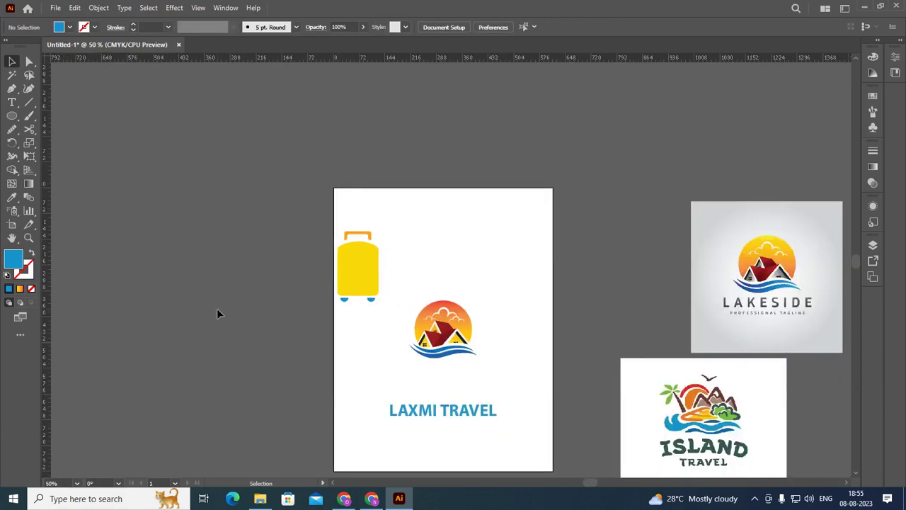
left_click(493, 417)
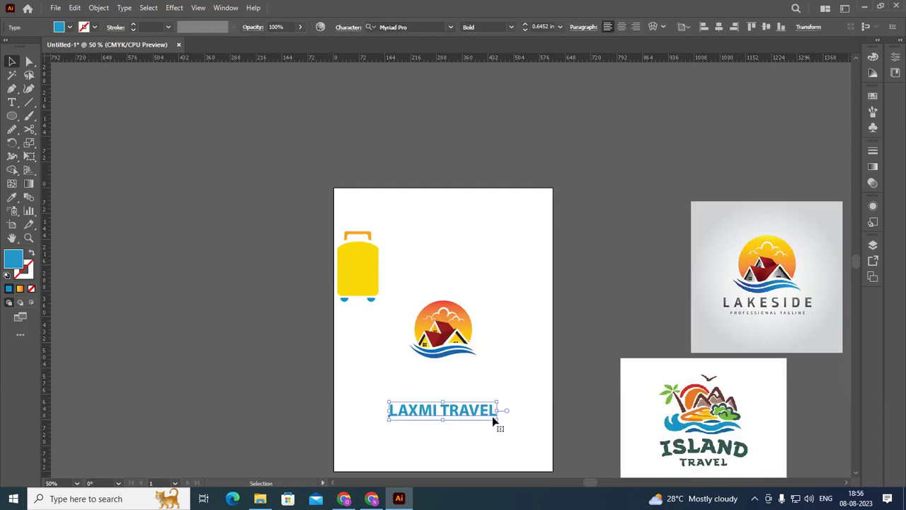
key("i")
left_click(667, 453)
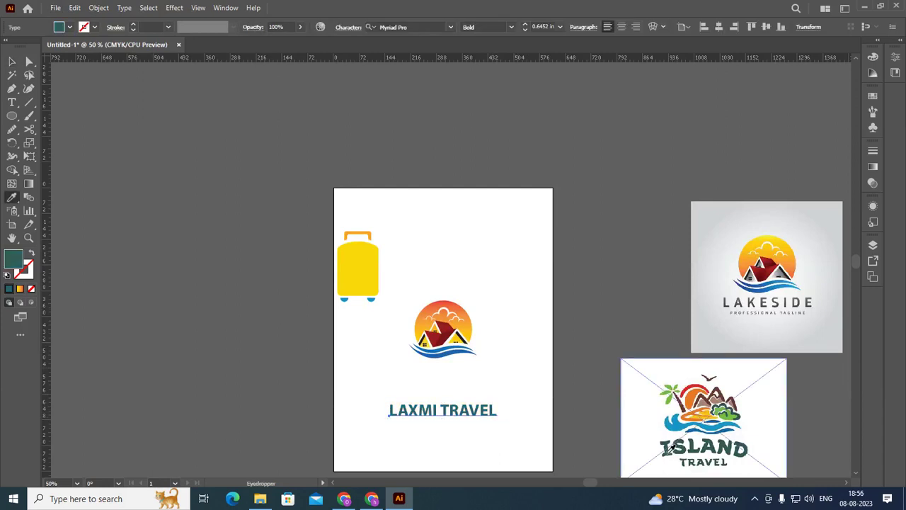
left_click(12, 62)
left_click(113, 192)
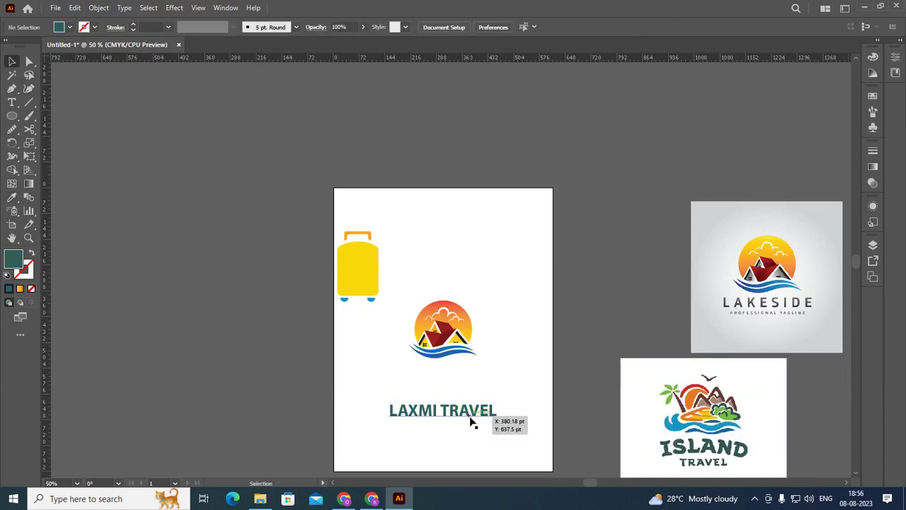
- Move the LAXMI TRAVEL title about 69.63 pt up, just below the emblem
left_click(474, 421)
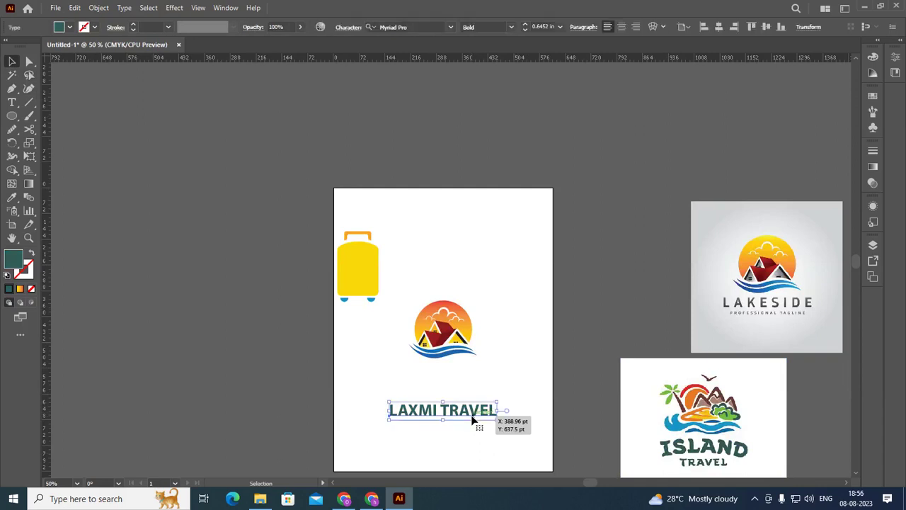
scroll(473, 420, "up", 2)
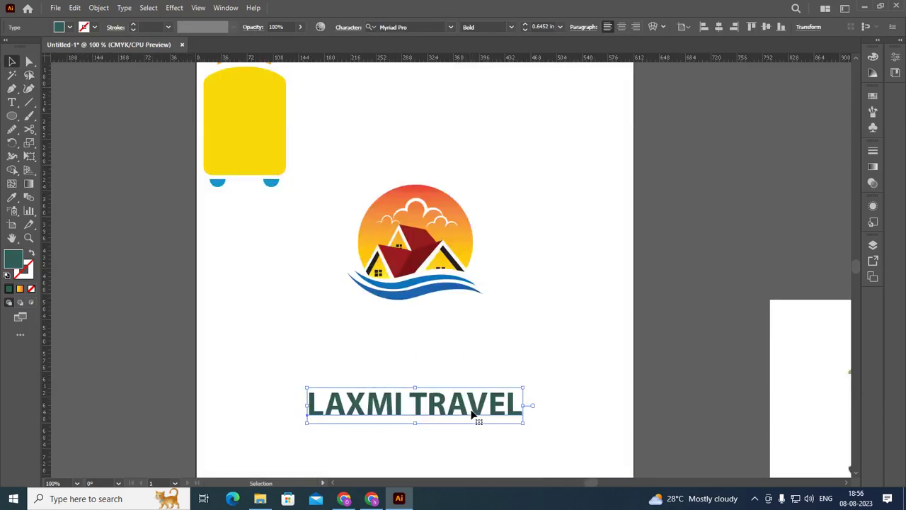
left_click_drag(466, 416, 468, 362)
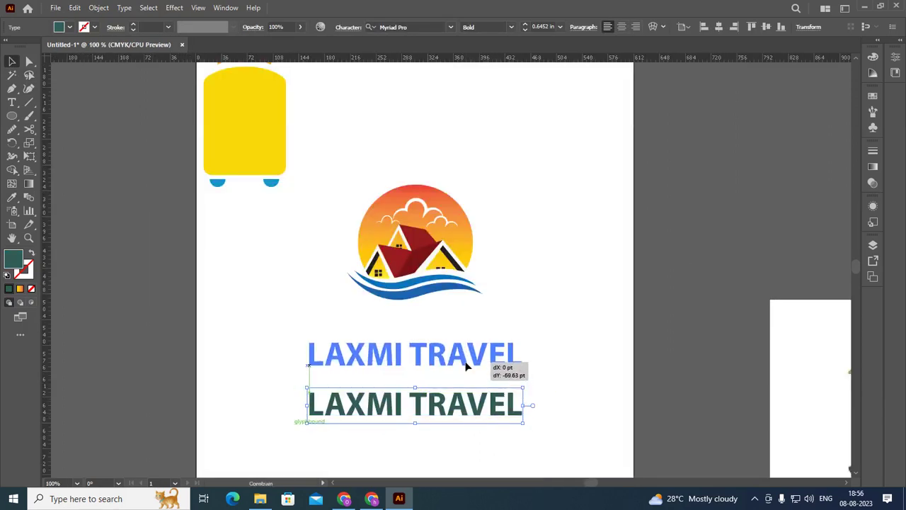
left_click(561, 308)
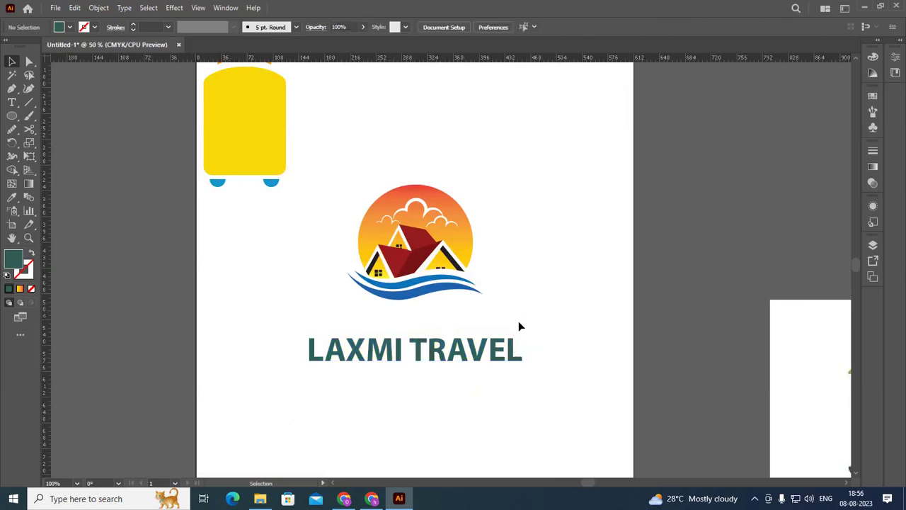
scroll(518, 321, "down", 2)
scroll(456, 237, "up", 1)
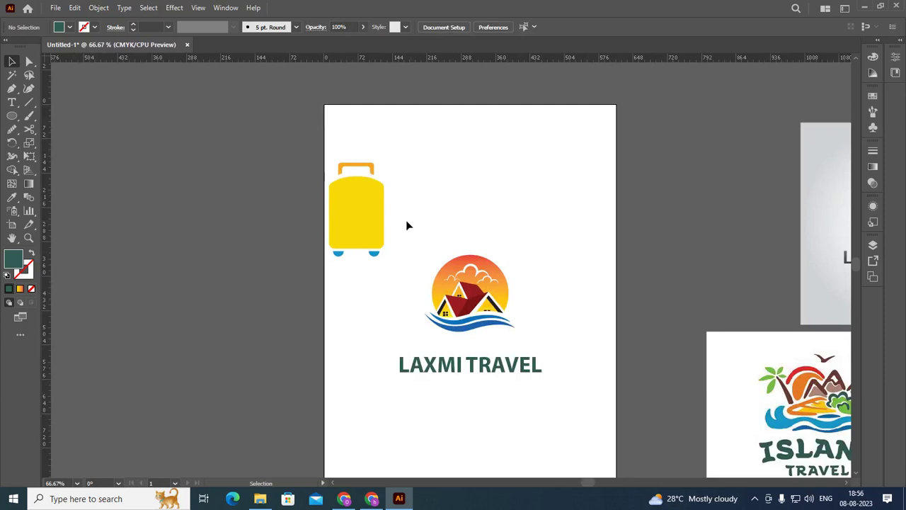
- Select the whole yellow suitcase and center it horizontally and vertically on the artboard
left_click_drag(408, 225, 556, 349)
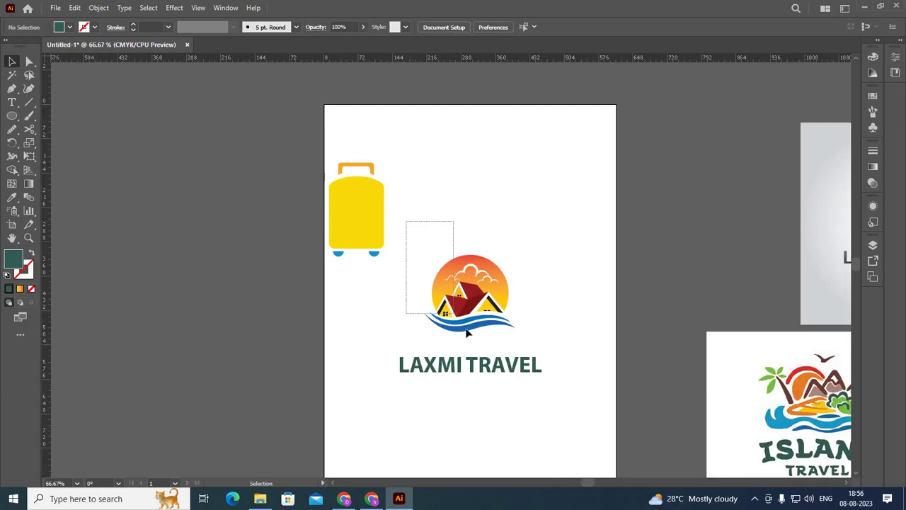
left_click(549, 295)
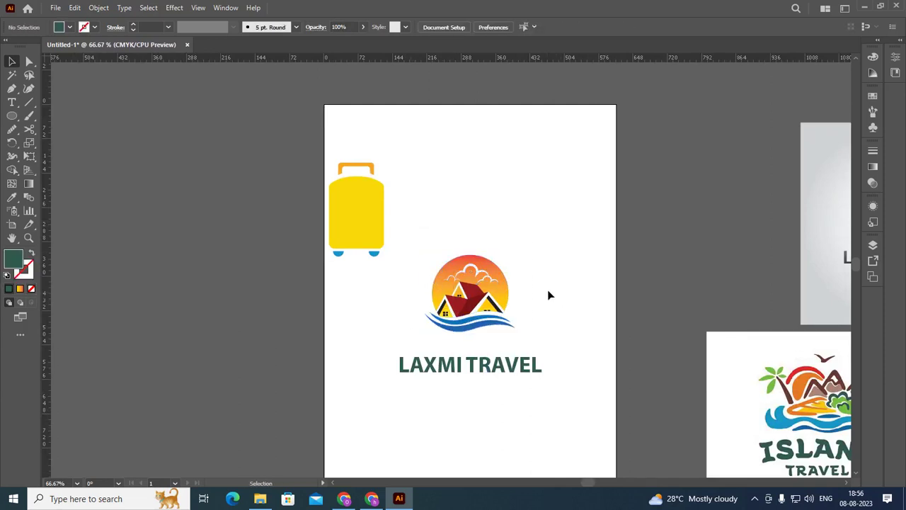
scroll(386, 199, "up", 1)
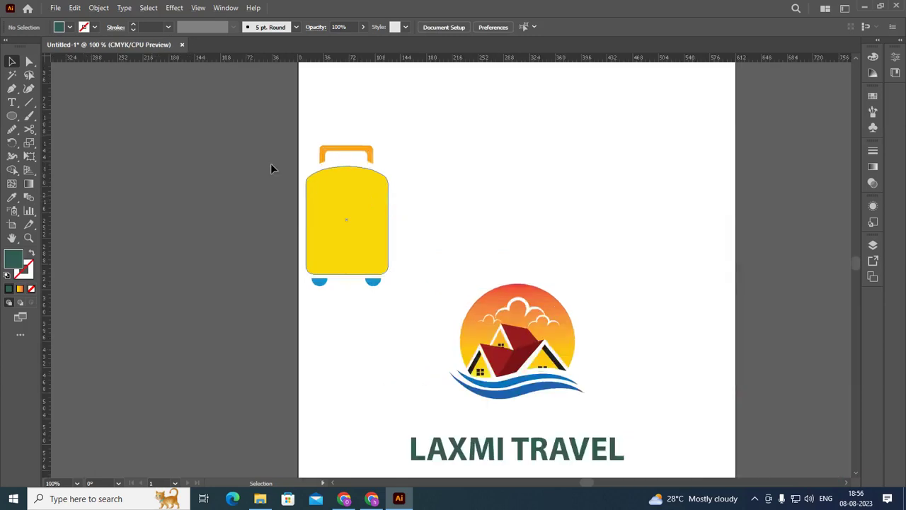
mouse_move(243, 113)
left_mouse_down()
mouse_move(389, 319)
mouse_move(422, 324)
left_mouse_up()
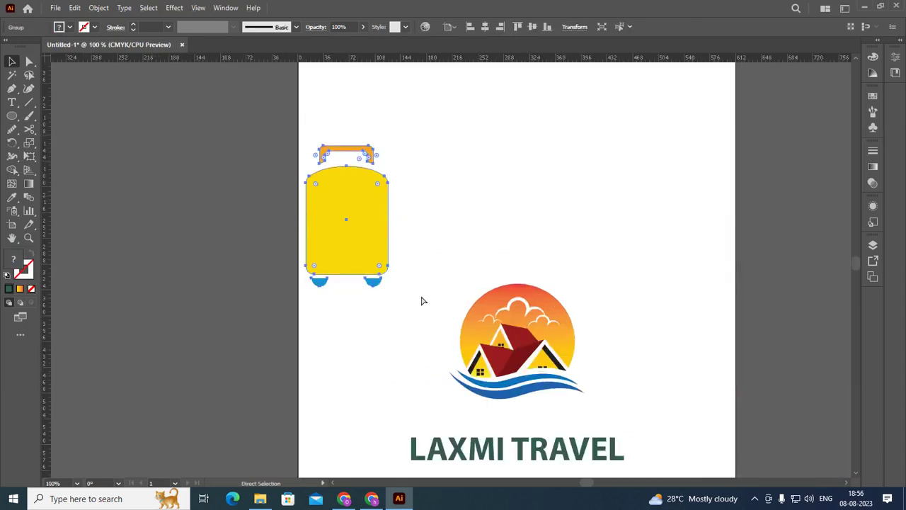
scroll(408, 315, "down", 2)
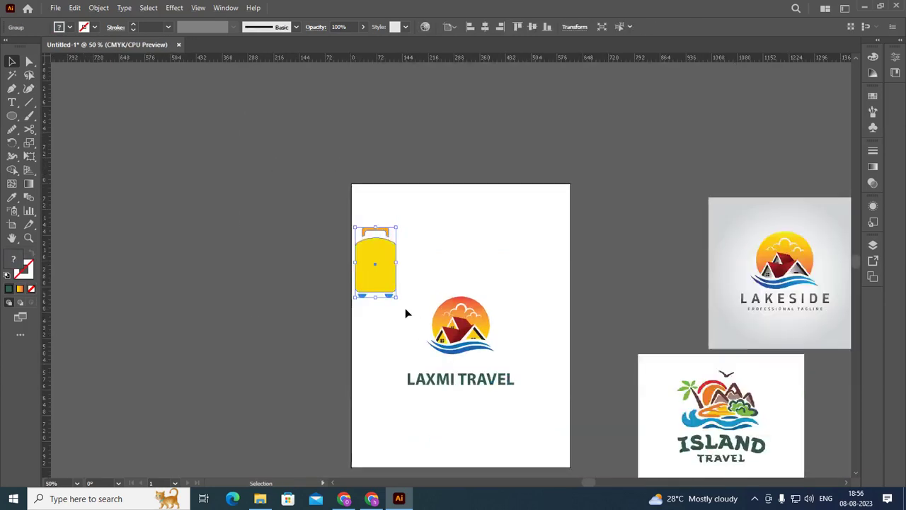
left_click(485, 27)
left_click(532, 27)
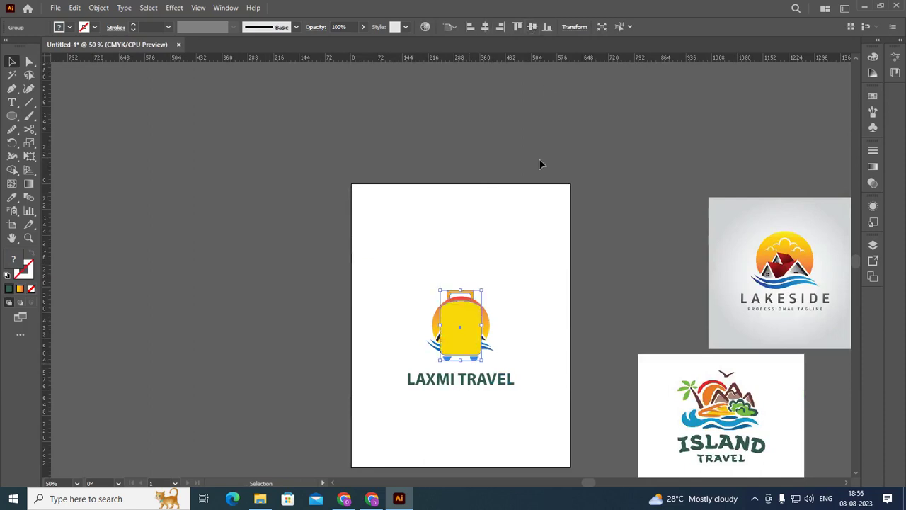
- Bring the suitcase to front and scale it up to about 228 × 386 pt
scroll(486, 350, "up", 1)
right_click(478, 347)
mouse_move(508, 285)
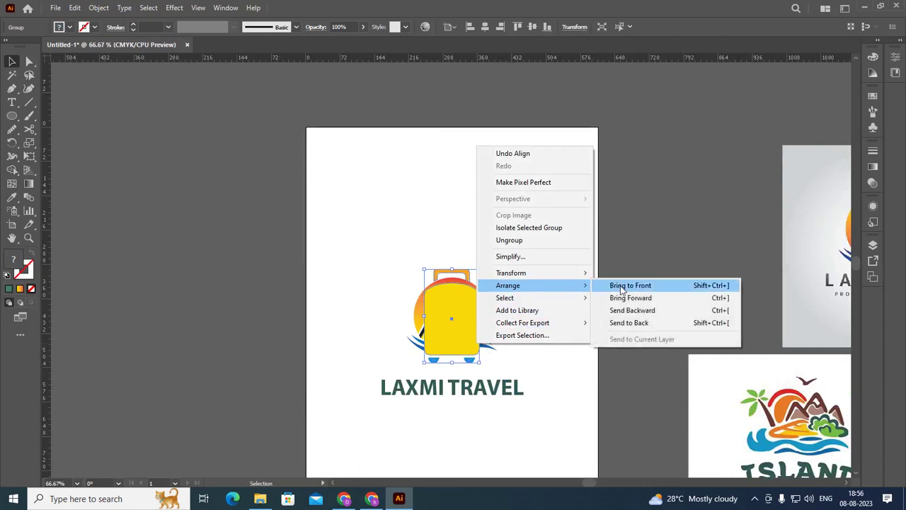
left_click(624, 286)
left_click(645, 266)
left_click(448, 332)
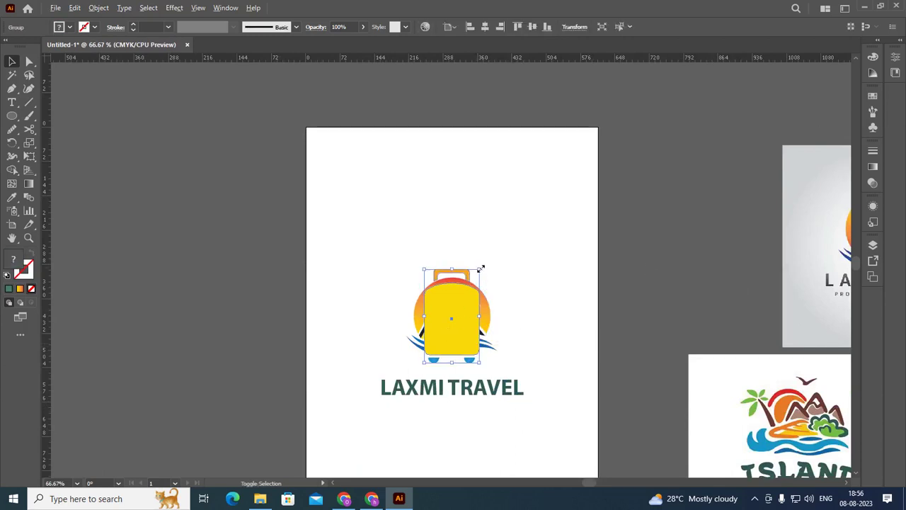
left_click_drag(481, 268, 518, 228)
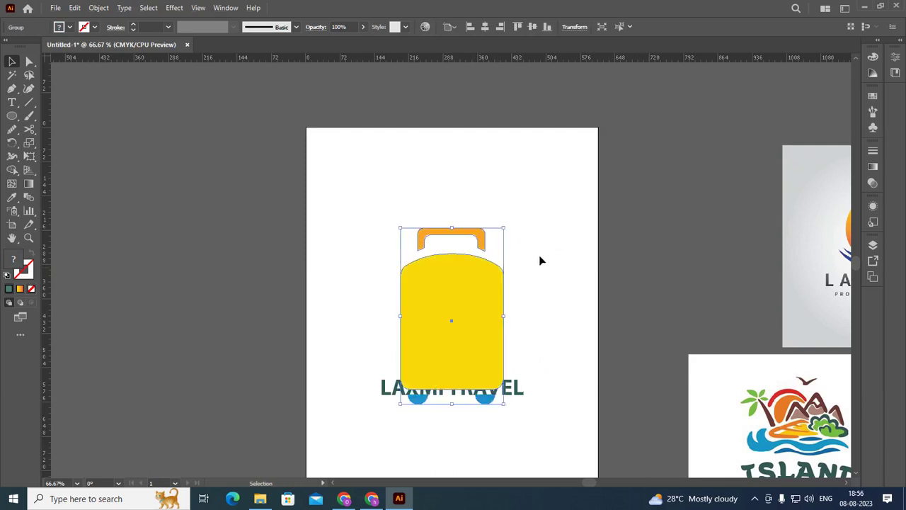
- Send the suitcase group behind the emblem and title
left_click(539, 255)
left_click(476, 330)
right_click(474, 325)
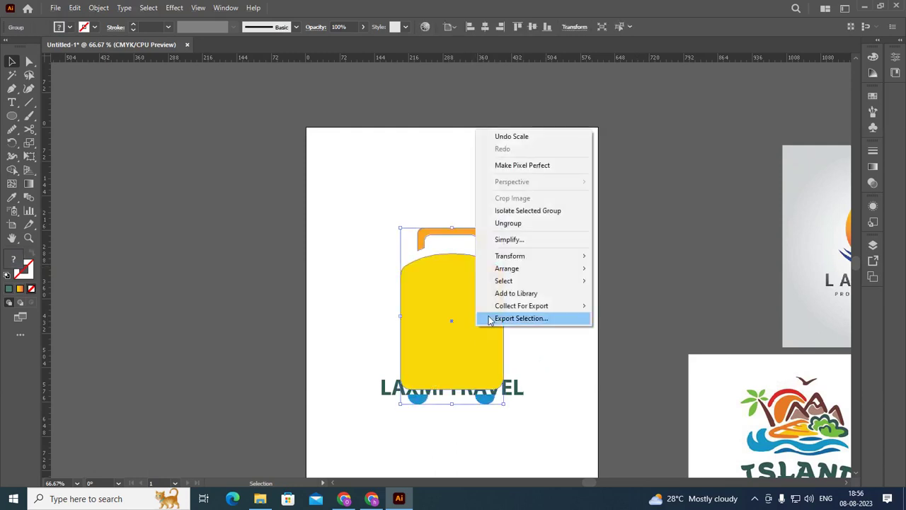
left_click(620, 306)
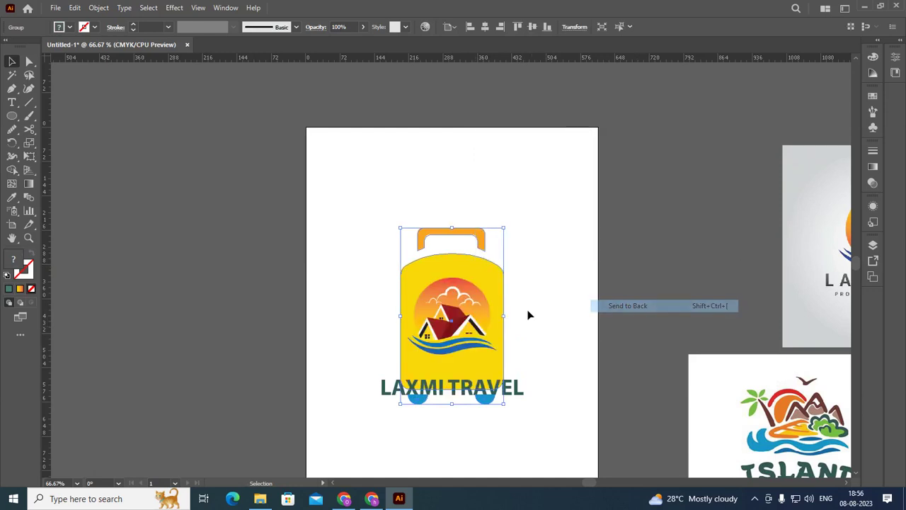
left_click(519, 362)
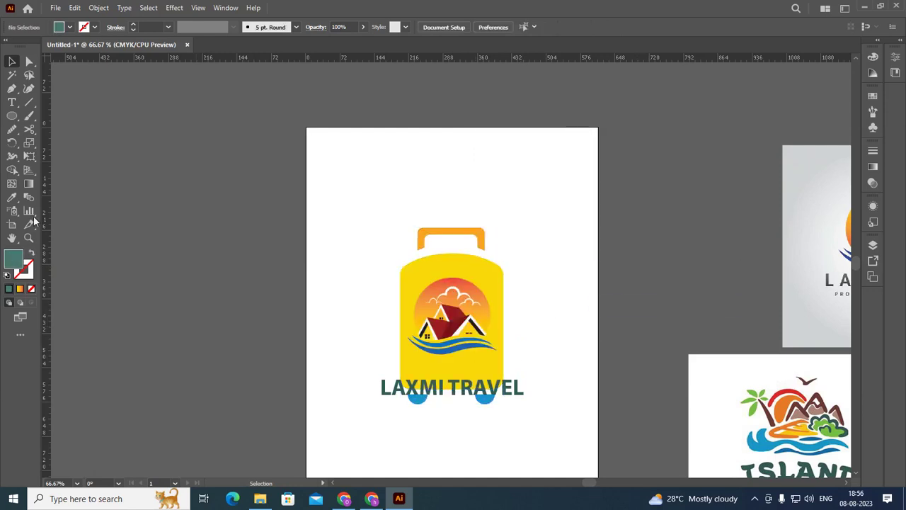
- Move the LAXMI TRAVEL title down below the suitcase
left_click(517, 398)
left_click_drag(517, 398, 528, 431)
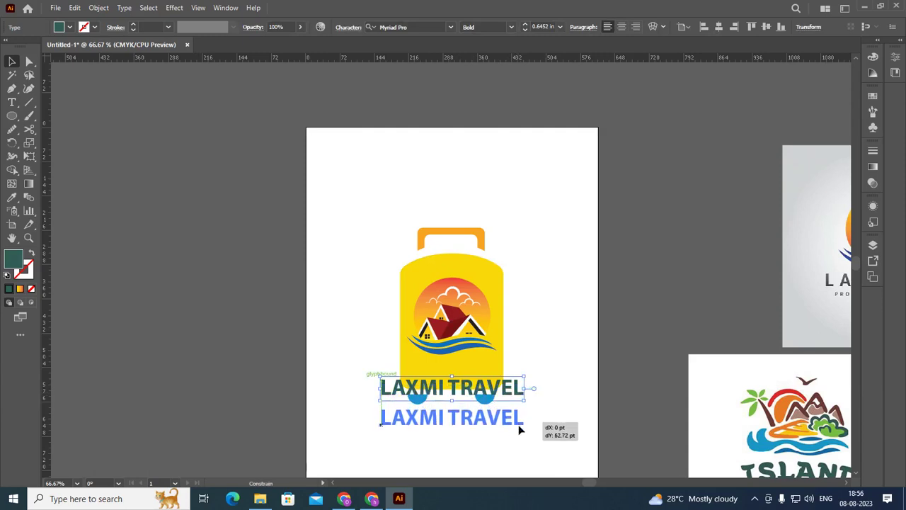
left_click(345, 451)
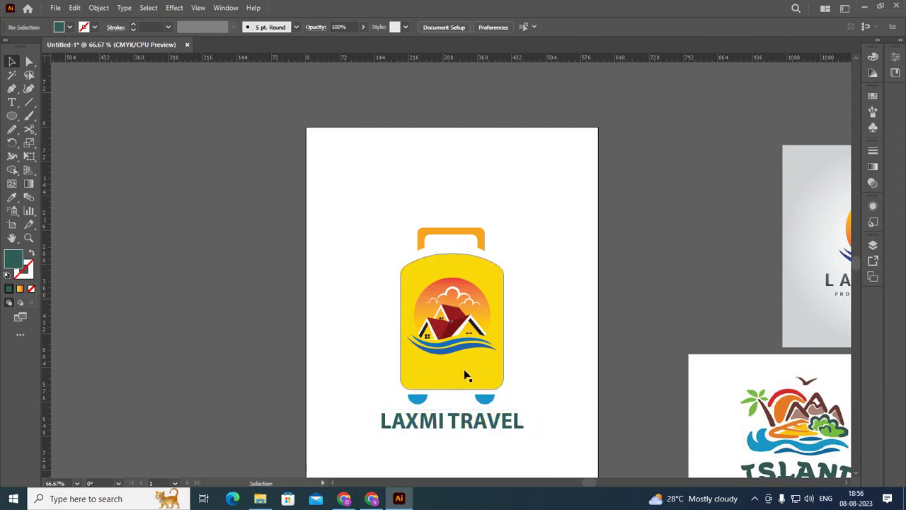
- Scale up the sun, house and wave emblem to fill the suitcase body
left_click(493, 404)
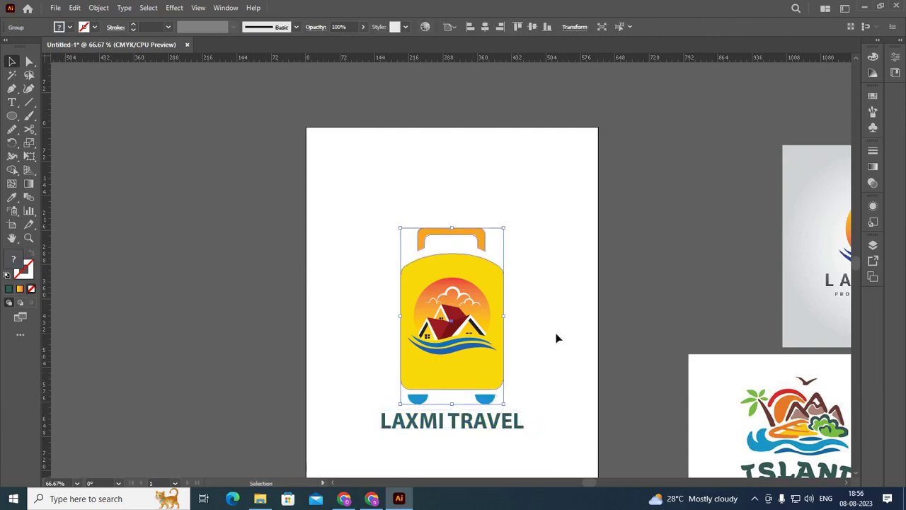
left_click(487, 349)
scroll(487, 349, "up", 1, "alt")
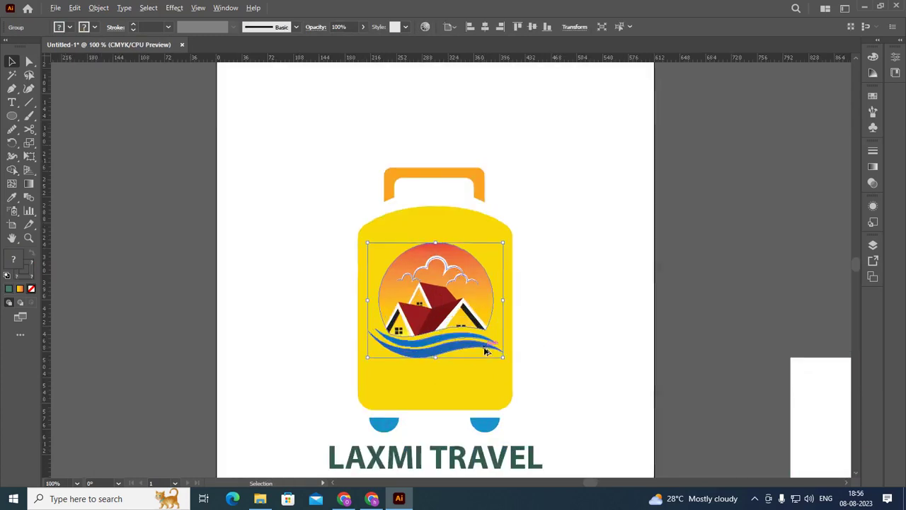
left_click(509, 265)
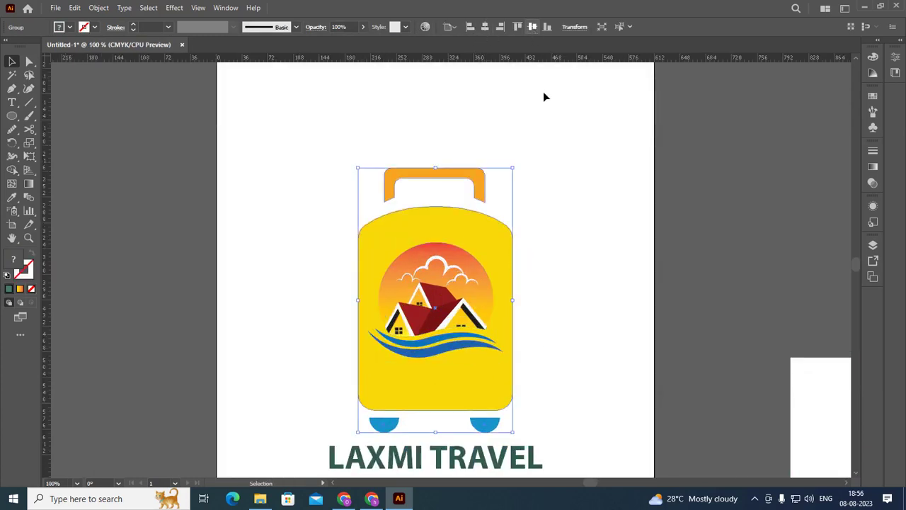
left_click(518, 261)
left_click(469, 292)
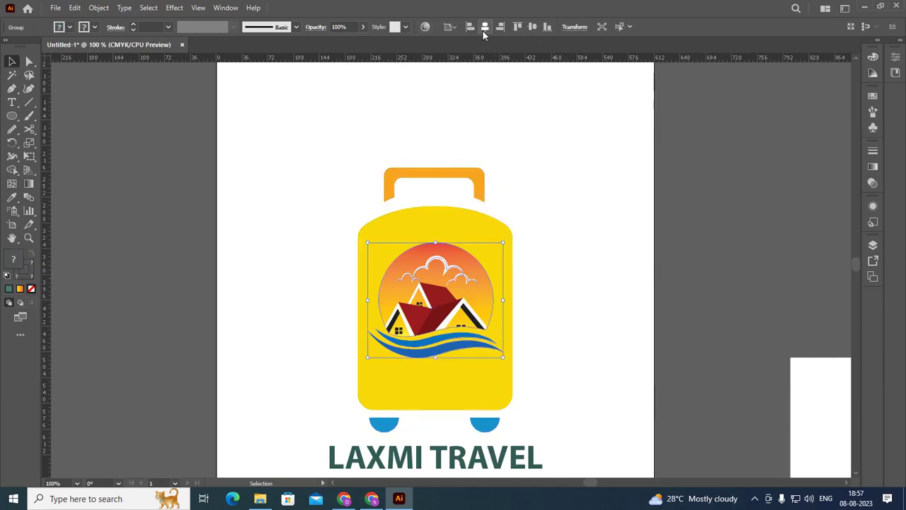
left_click(577, 239)
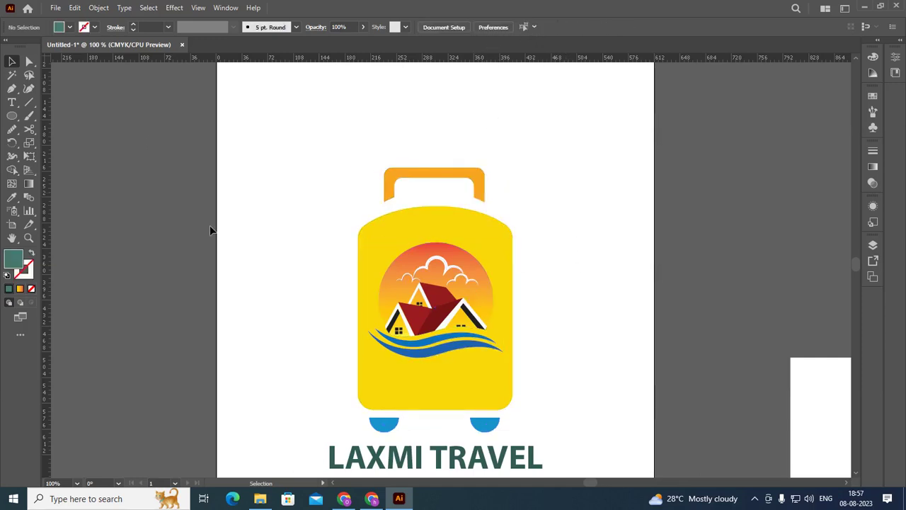
left_click(425, 354)
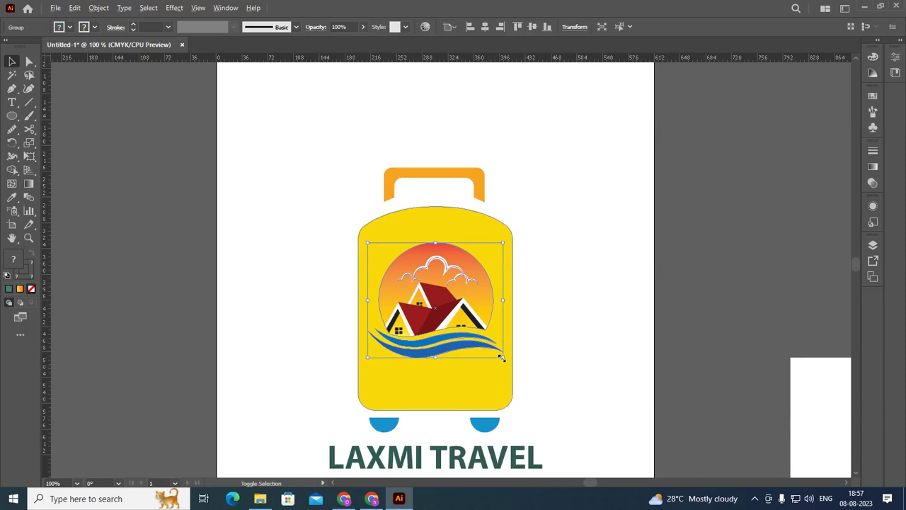
left_click_drag(501, 358, 519, 370)
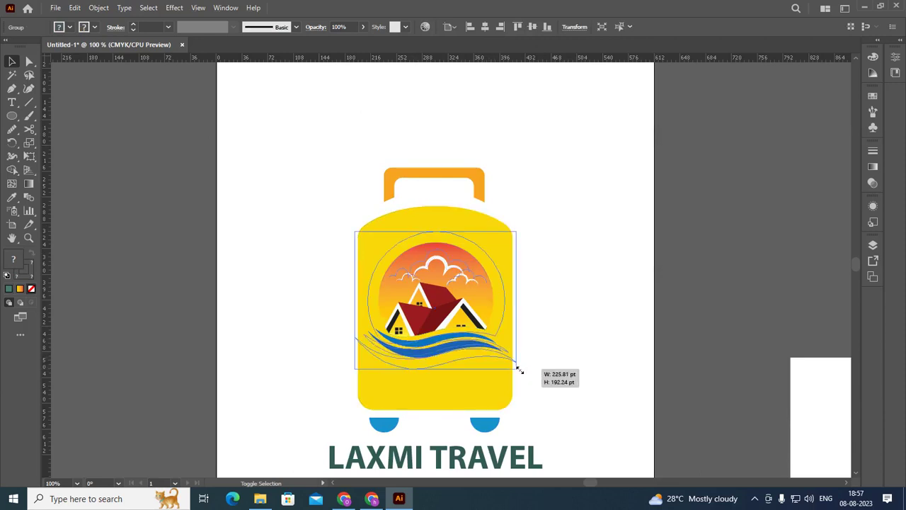
left_click_drag(519, 370, 515, 369)
left_click(543, 347)
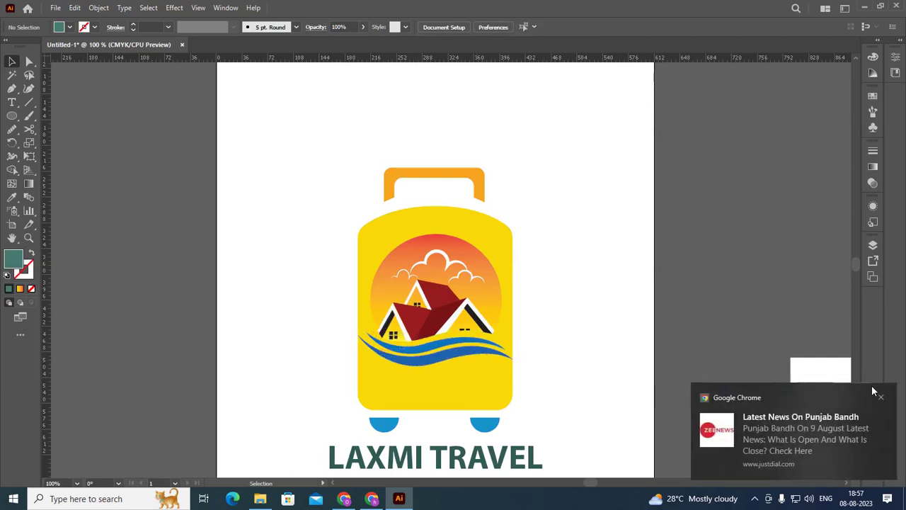
- Dismiss the browser notification and reselect the sun, house and wave emblem
left_click(883, 398)
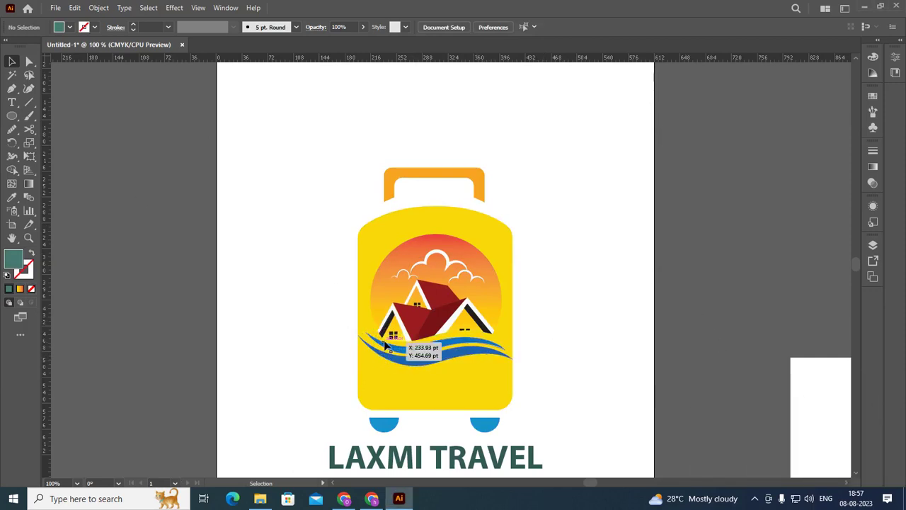
scroll(394, 345, "down", 1)
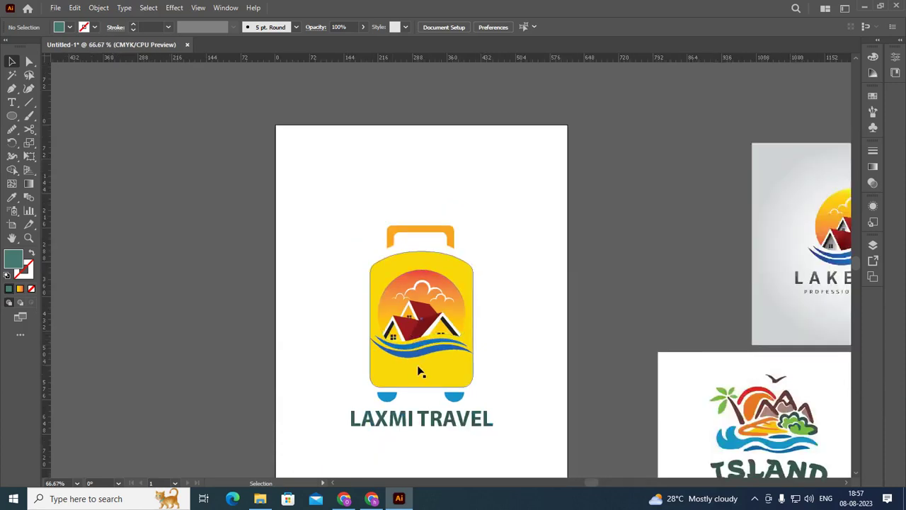
scroll(419, 369, "down", 1)
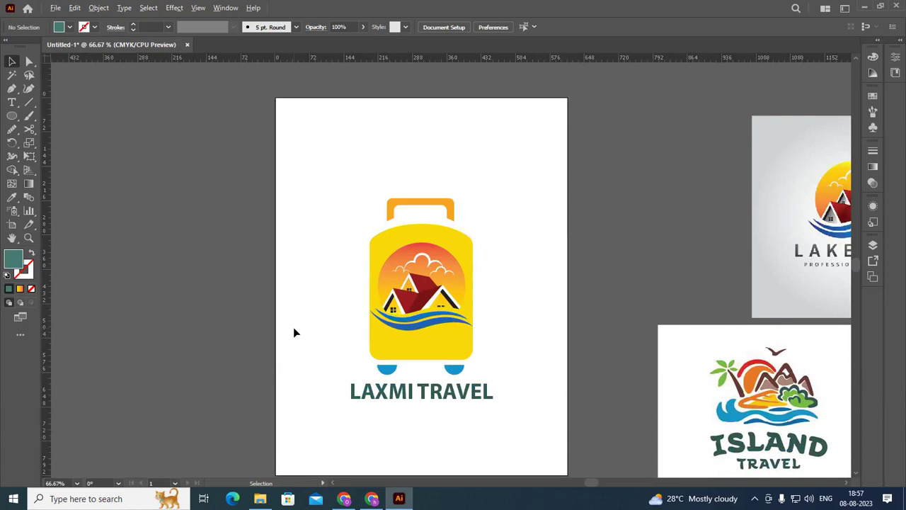
scroll(296, 327, "down", 1, "alt")
scroll(320, 394, "up", 1, "alt")
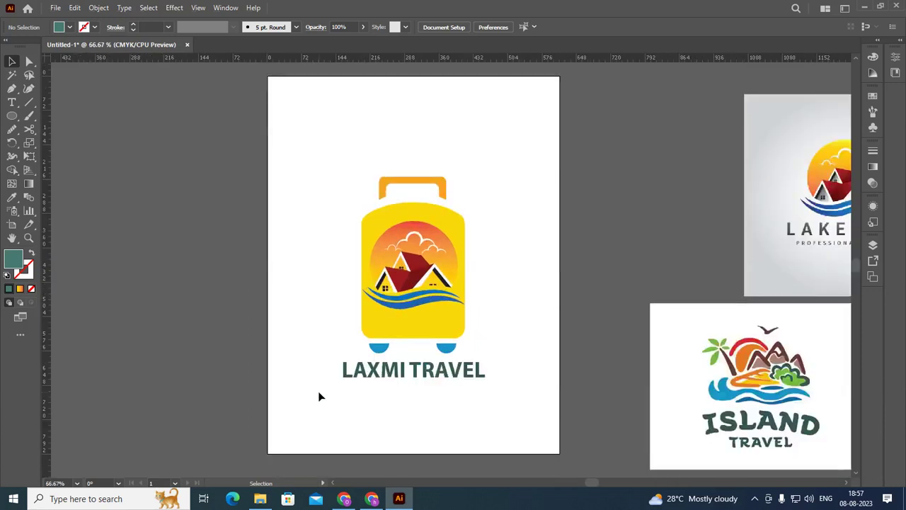
left_click(426, 308)
scroll(424, 306, "up", 1, "alt")
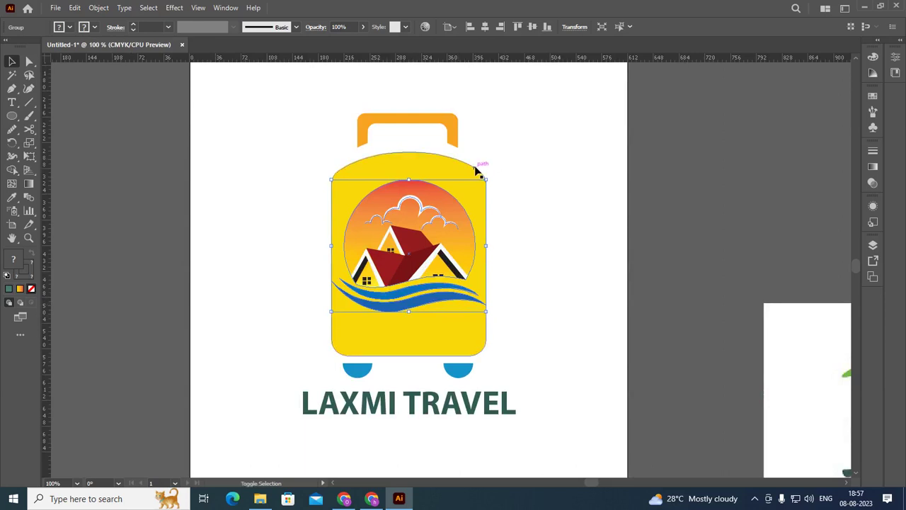
- Select the house and wave emblem and test a Shift-arrow nudge down and back up
left_click(478, 170)
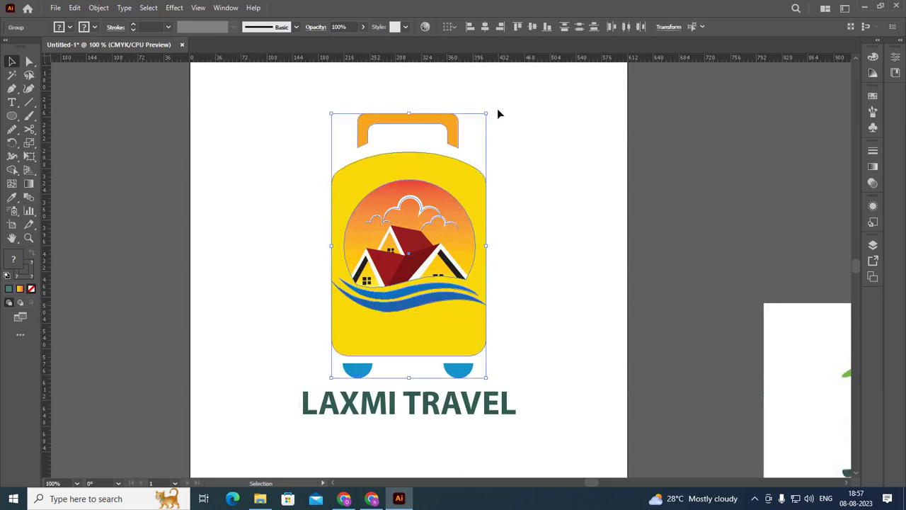
left_click(458, 29)
left_click(471, 36)
left_click(577, 212)
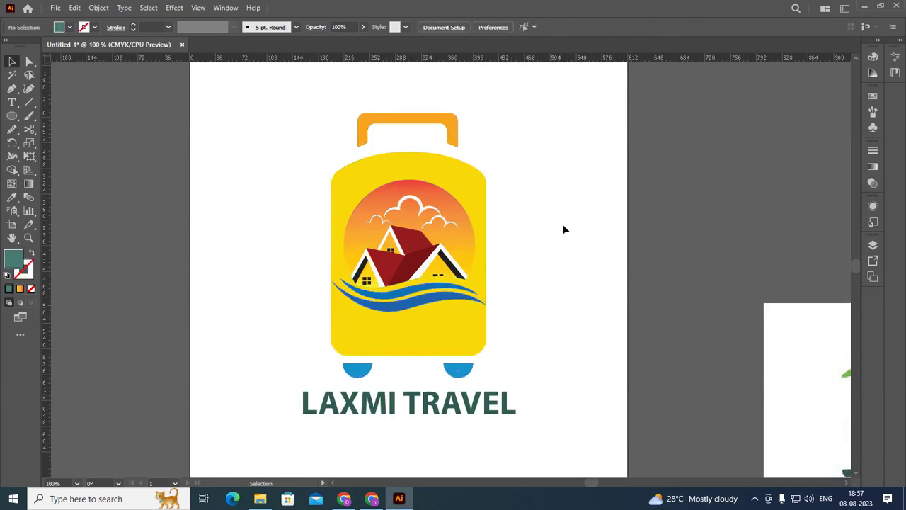
left_click(479, 306)
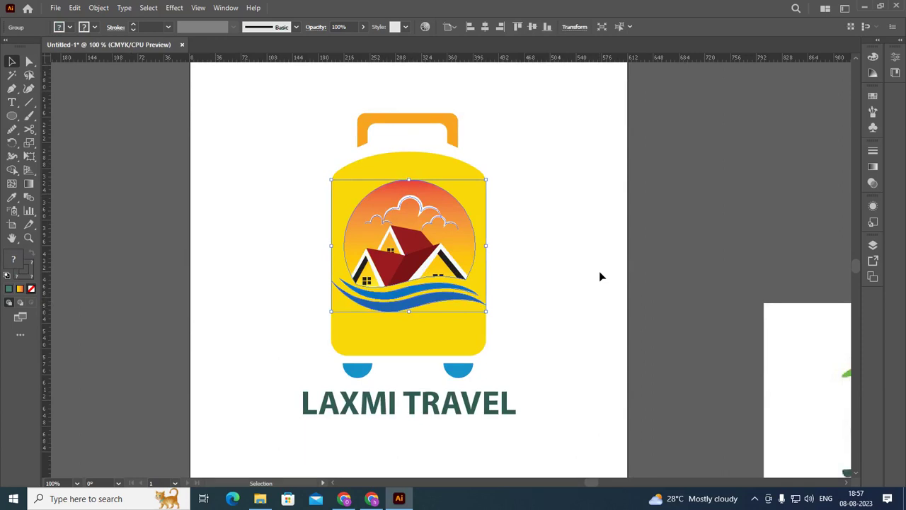
key("shift+Down")
key("shift+Down")
key("shift+Down")
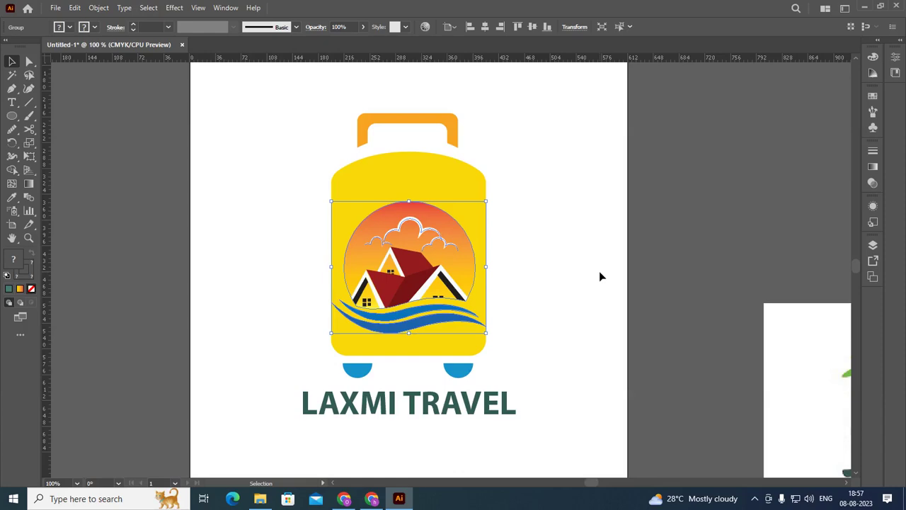
key("shift+Up")
key("shift+Up")
key("shift+Up")
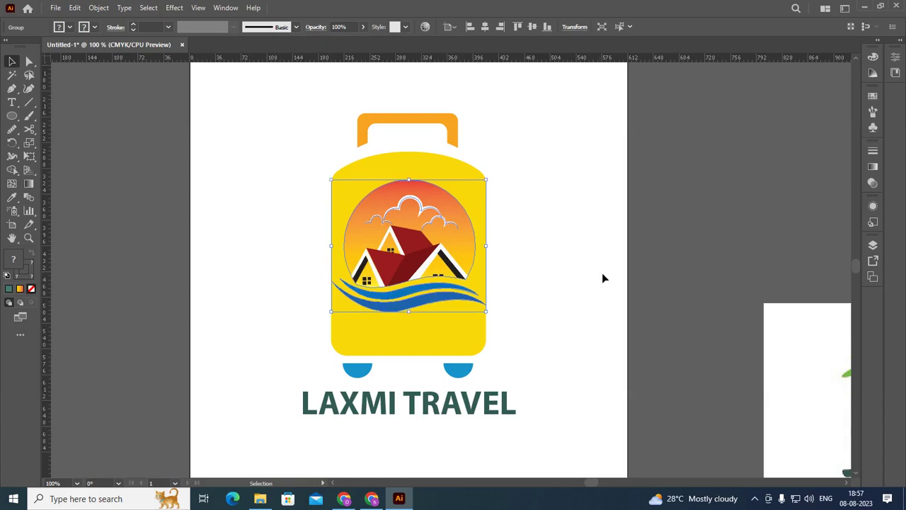
- Reduce the keyboard increment in General preferences and nudge the emblem down three steps
key("ctrl+shift+a")
key("ctrl+k")
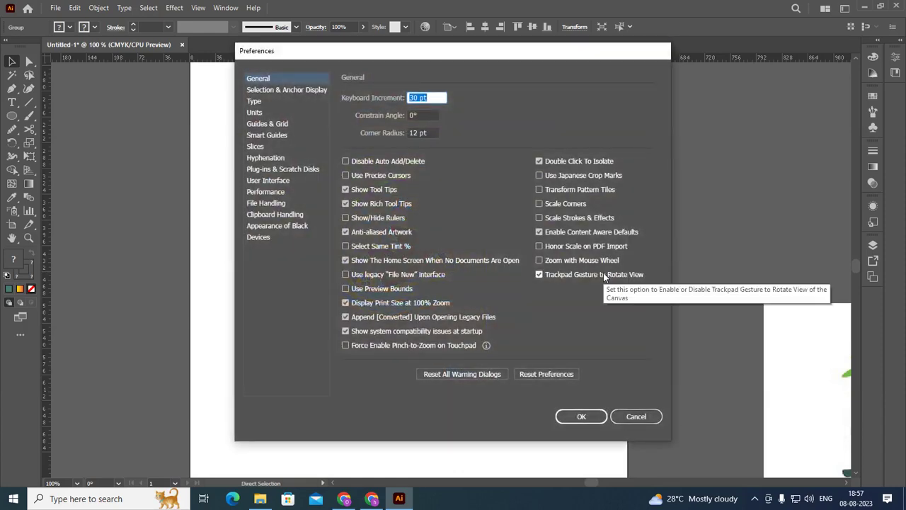
key("Return")
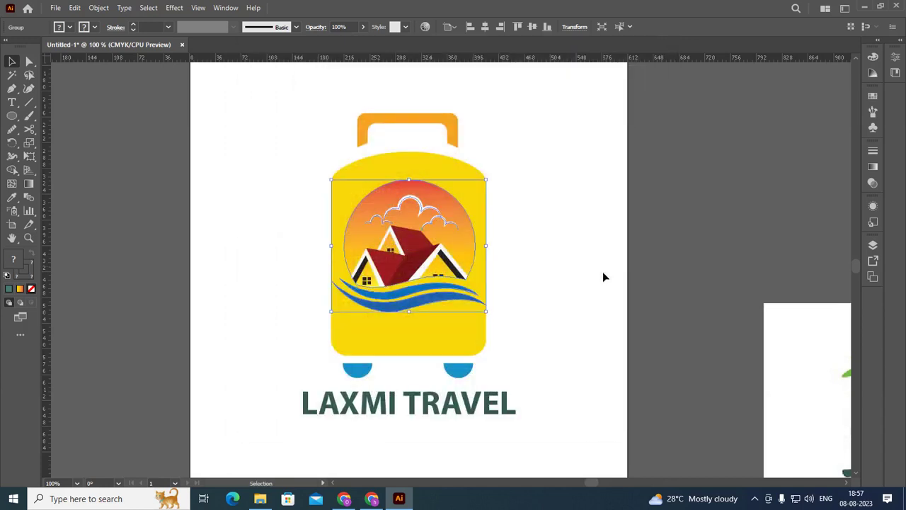
key("Down")
key("Down")
key("Down")
key("Down")
key("Down")
key("Down")
key("Down")
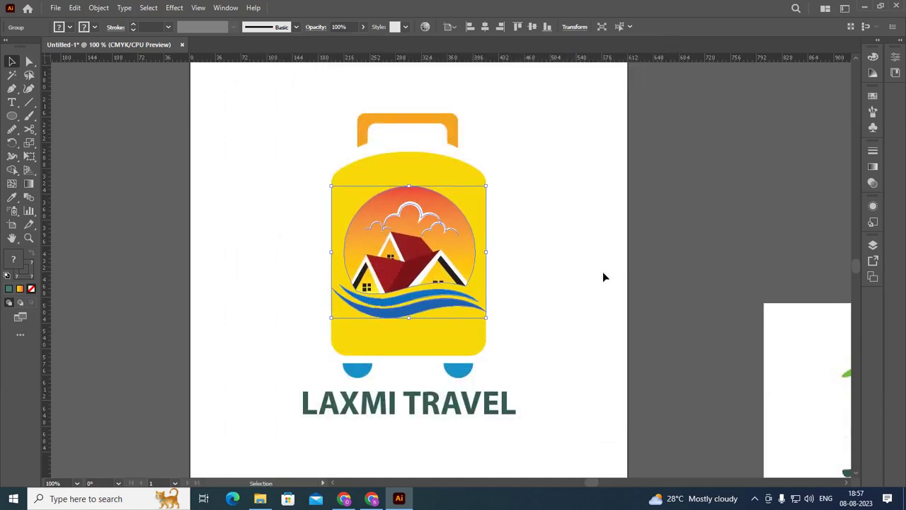
key("Down")
key("Down")
key("Down")
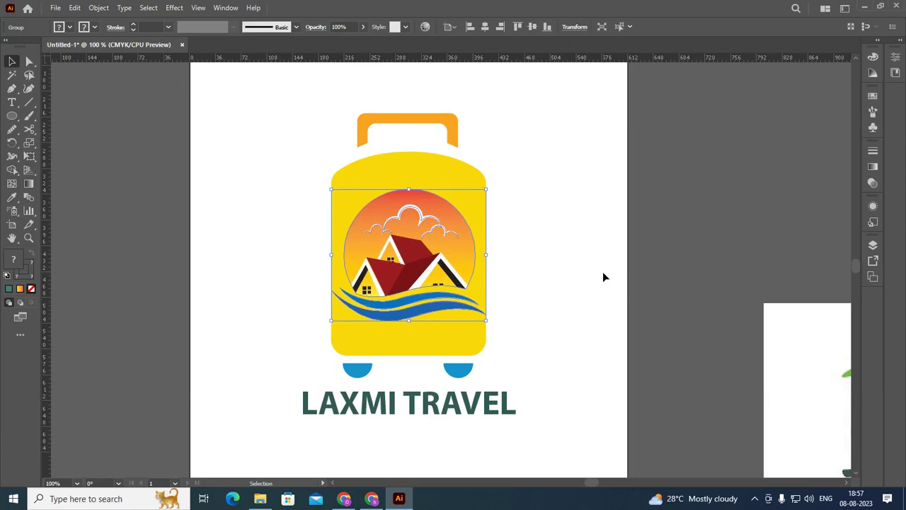
key("Down")
key("Down")
key("Down")
left_click(604, 277)
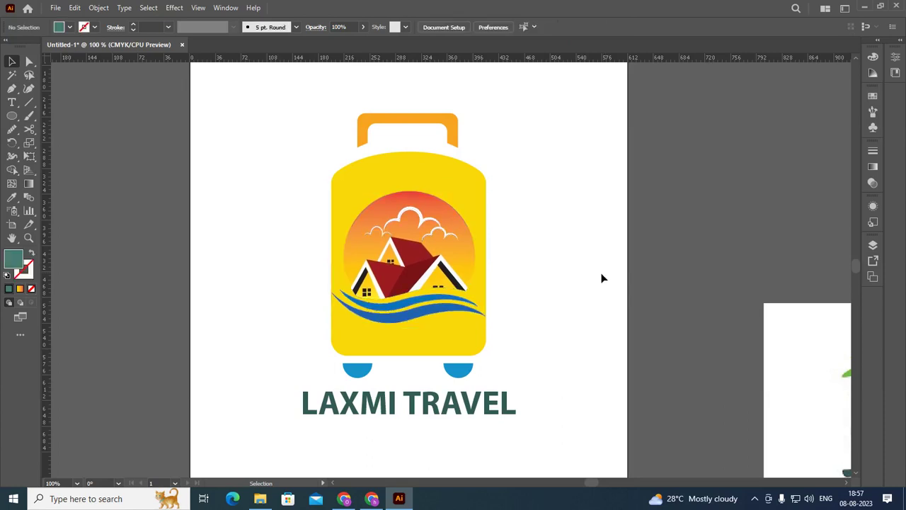
scroll(330, 281, "down", 1)
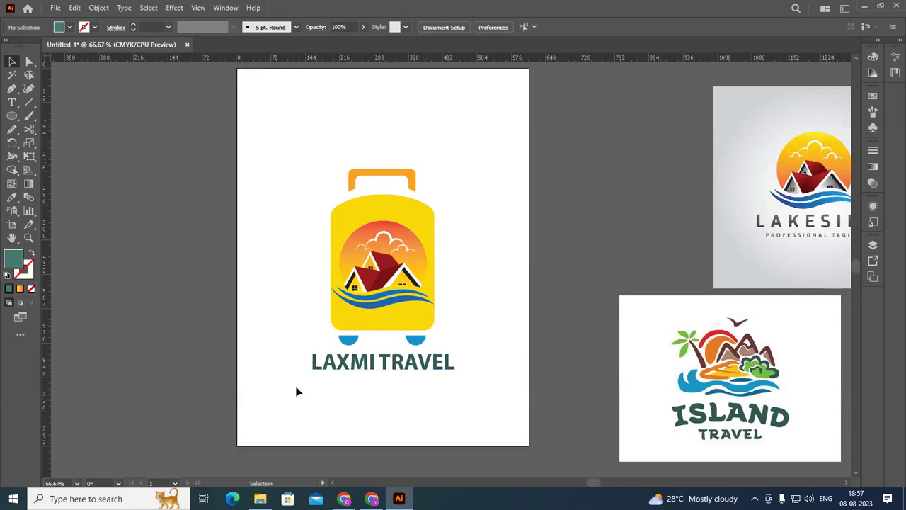
- Try dragging the LAXMI TRAVEL text lower, then undo the move
scroll(298, 404, "up", 1)
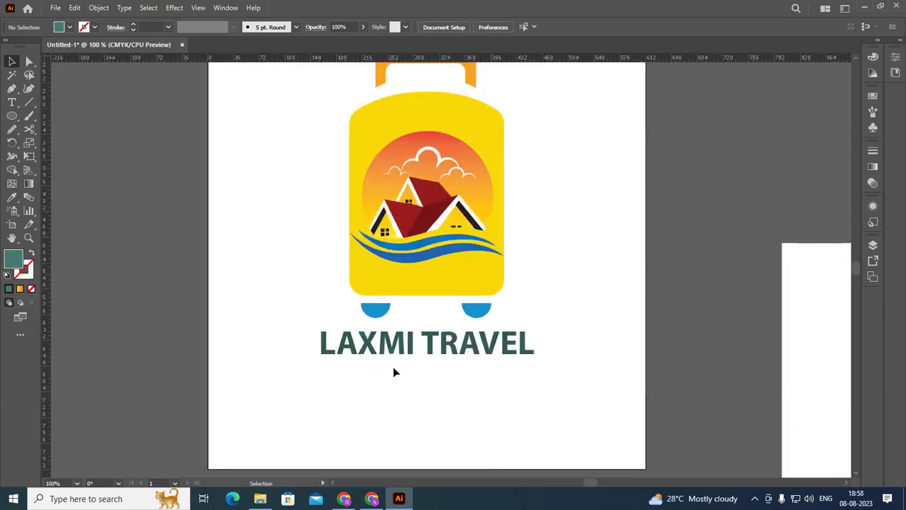
scroll(347, 364, "down", 1)
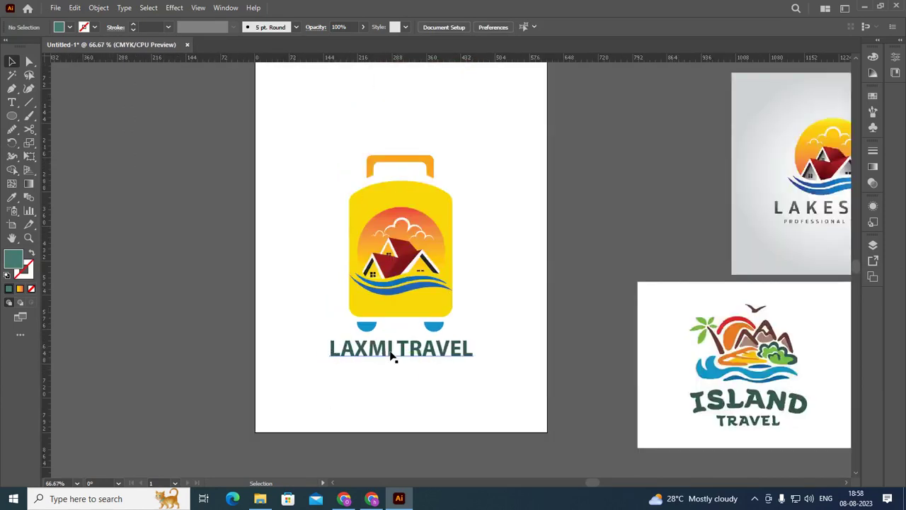
left_click_drag(392, 356, 380, 373)
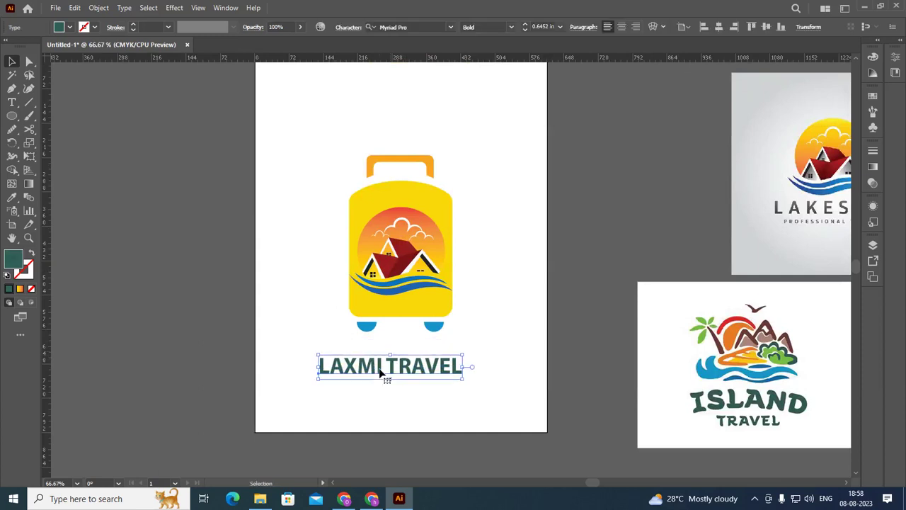
left_click(526, 269)
key("ctrl+z")
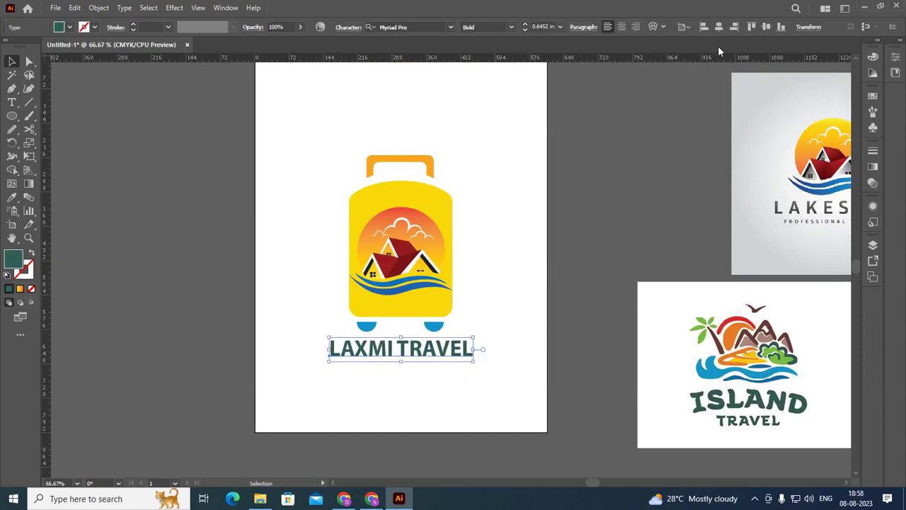
- Nudge the LAXMI TRAVEL title down two arrow-key steps beneath the wheels
left_click(573, 350)
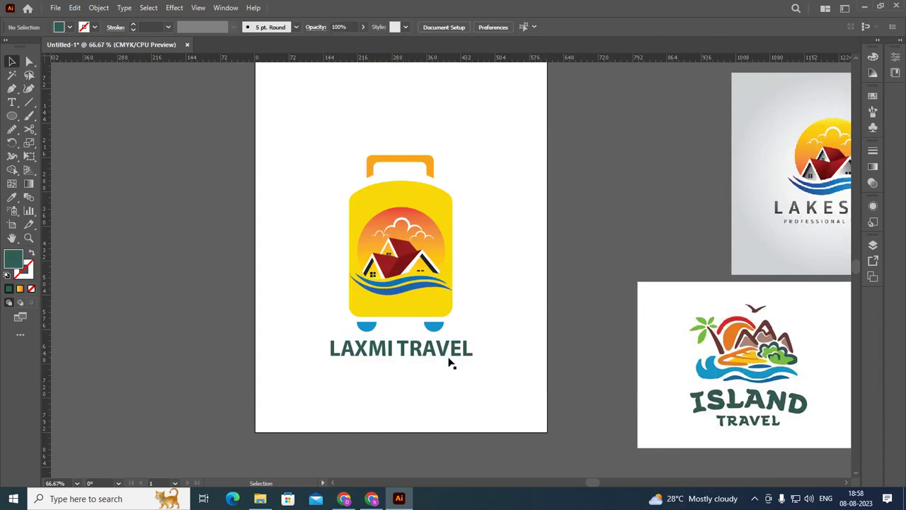
left_click(446, 353)
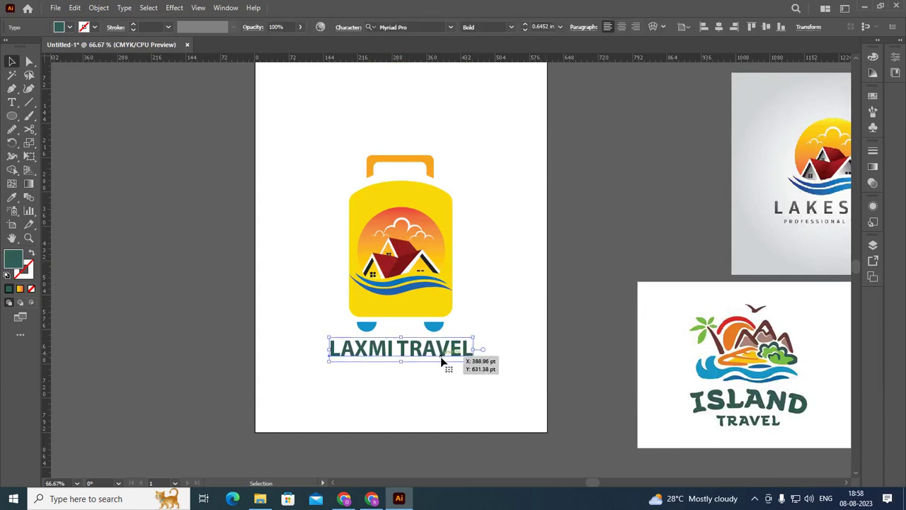
left_click_drag(446, 357, 444, 365)
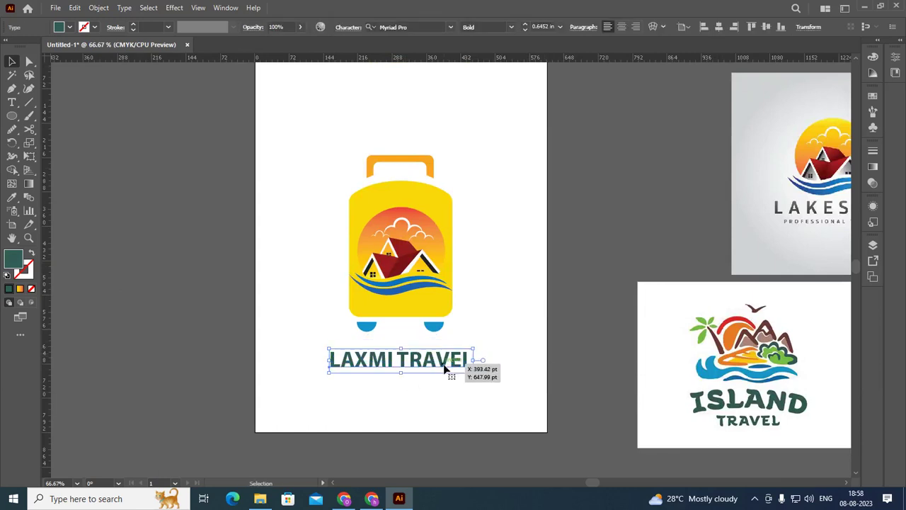
key("ctrl+z")
key("Down")
key("Down")
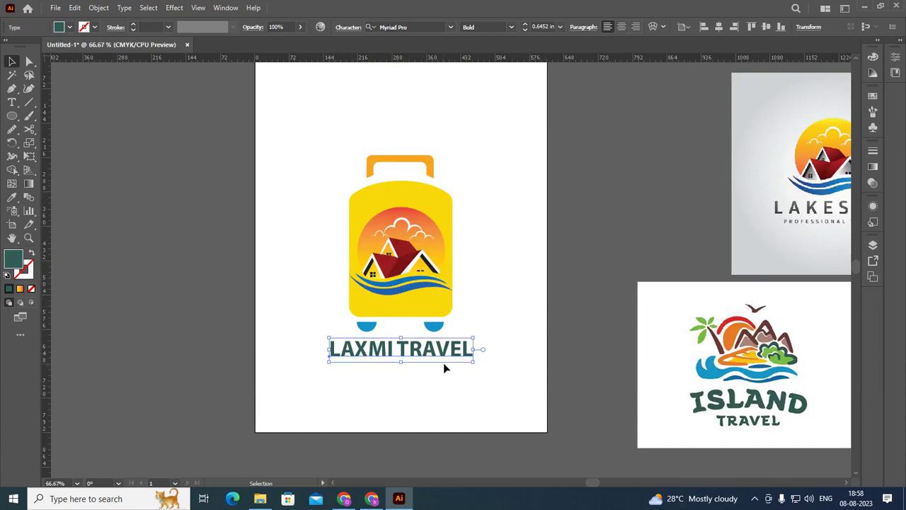
key("Down")
key("Down")
key("Down")
key("Down")
key("Down")
key("Down")
key("Down")
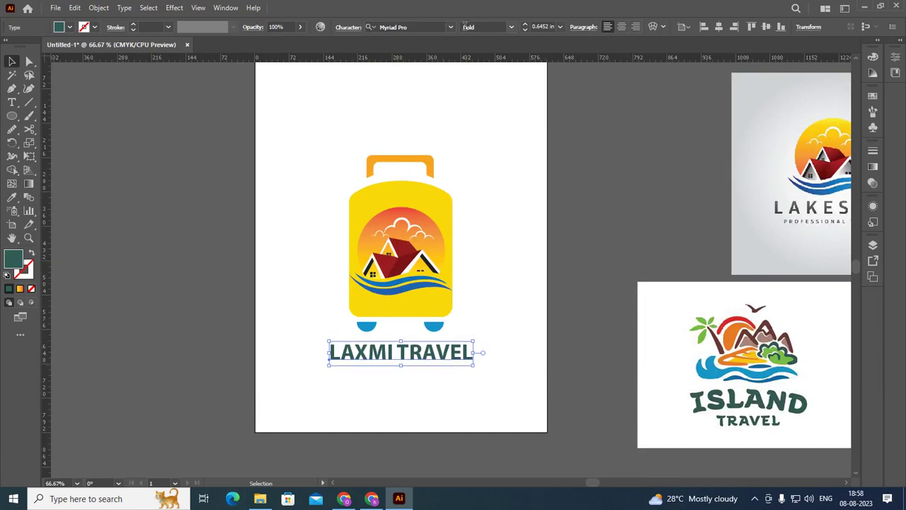
left_click(450, 27)
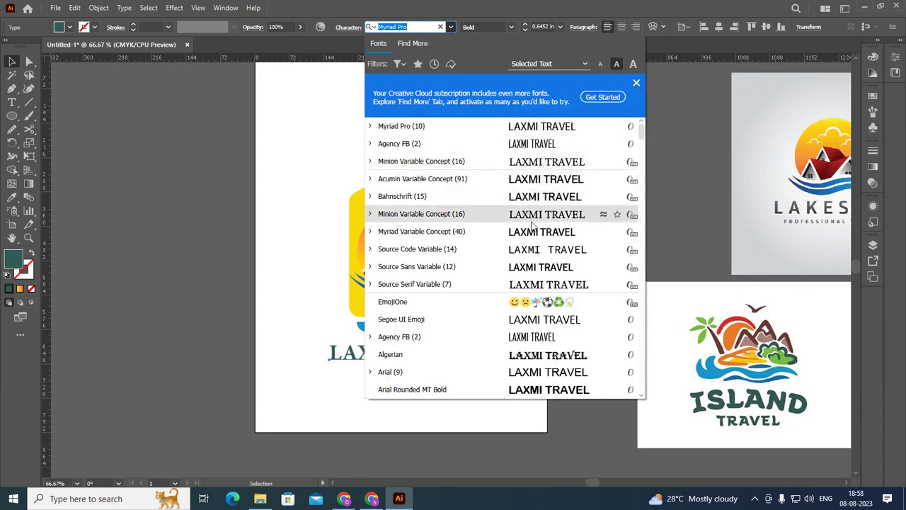
- Scroll the font list and apply Geometr706 BlkCn BT Black to the title
scroll(536, 257, "down", 1)
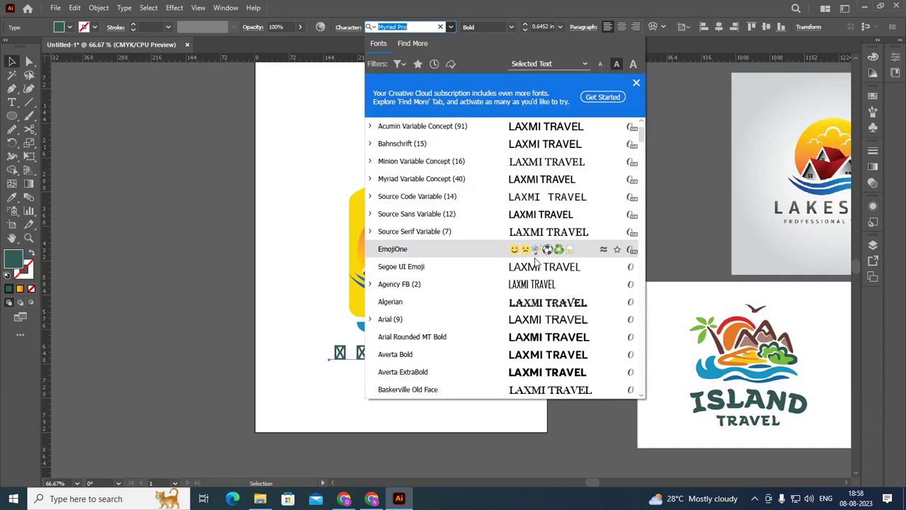
scroll(536, 277, "down", 1)
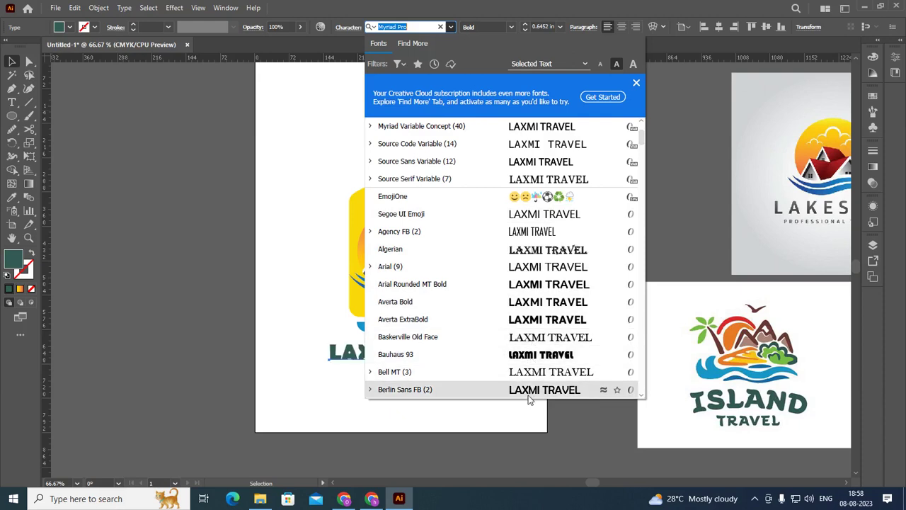
scroll(533, 382, "down", 1)
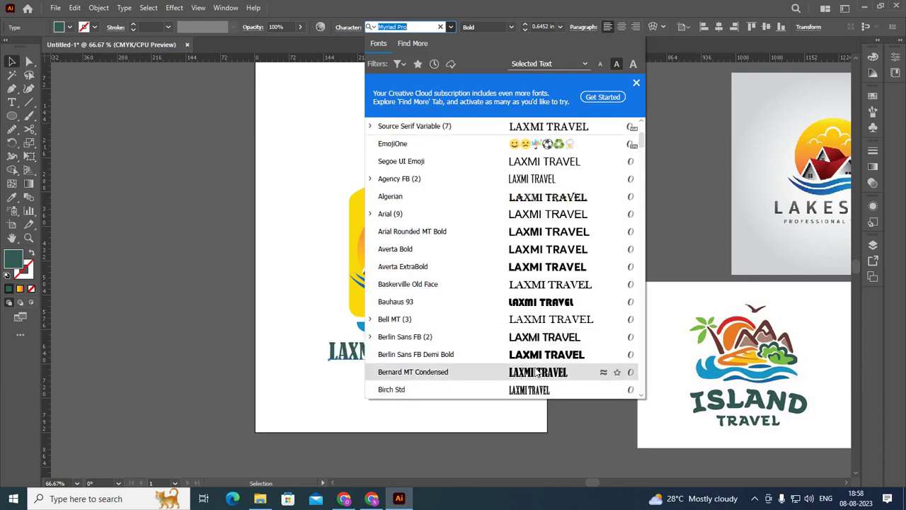
scroll(535, 368, "down", 1)
scroll(537, 367, "down", 2)
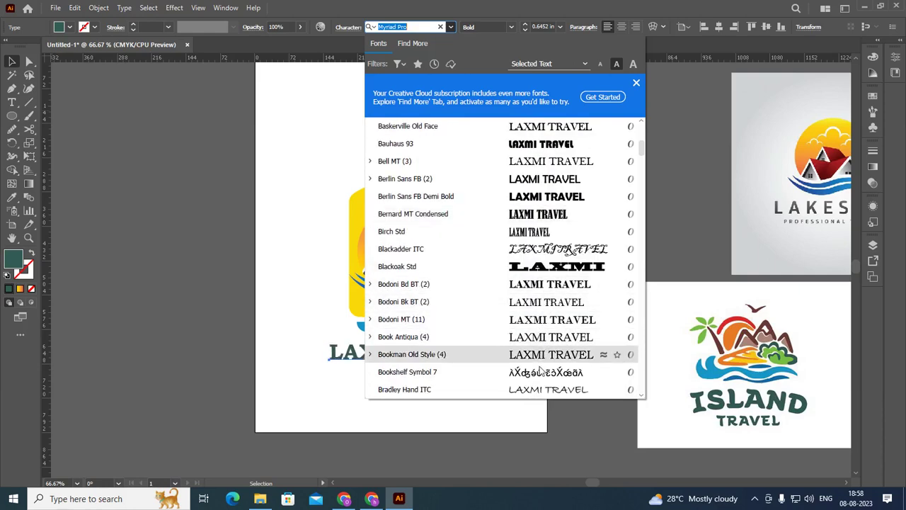
scroll(553, 330, "down", 2)
scroll(554, 330, "down", 1)
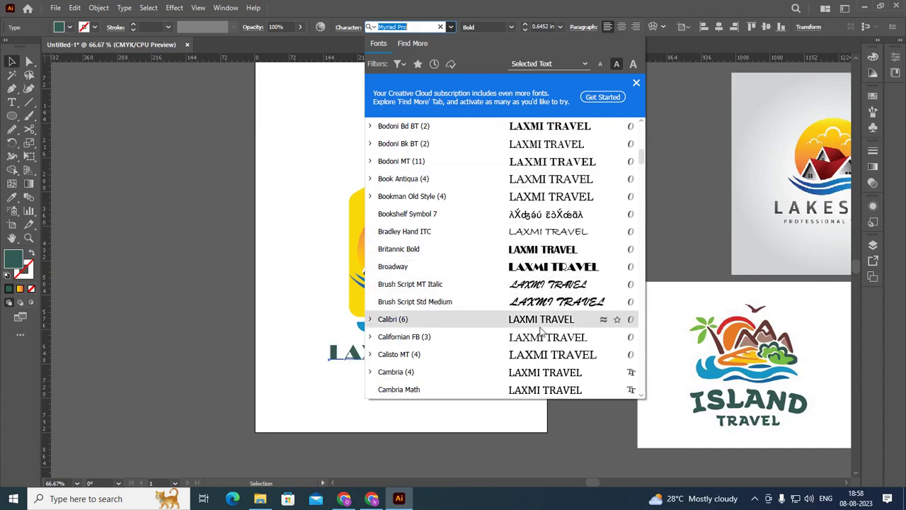
scroll(542, 354, "down", 1)
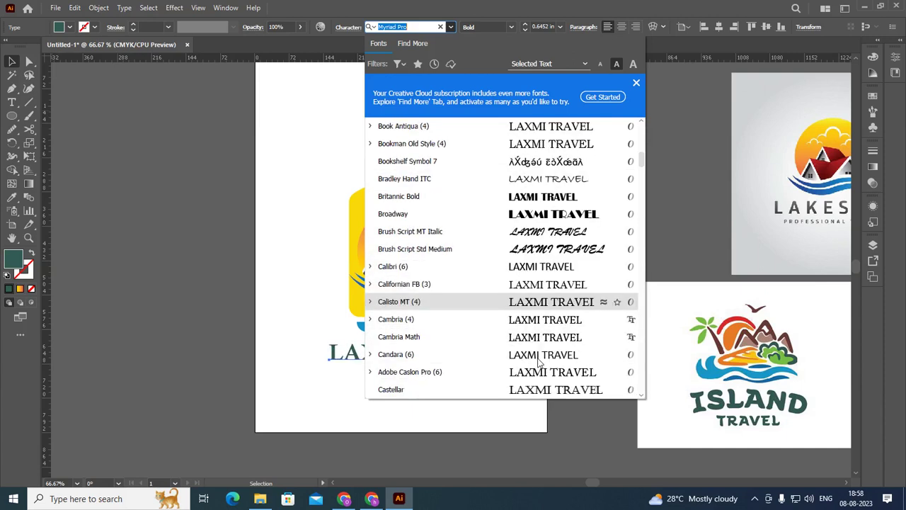
scroll(543, 356, "down", 1)
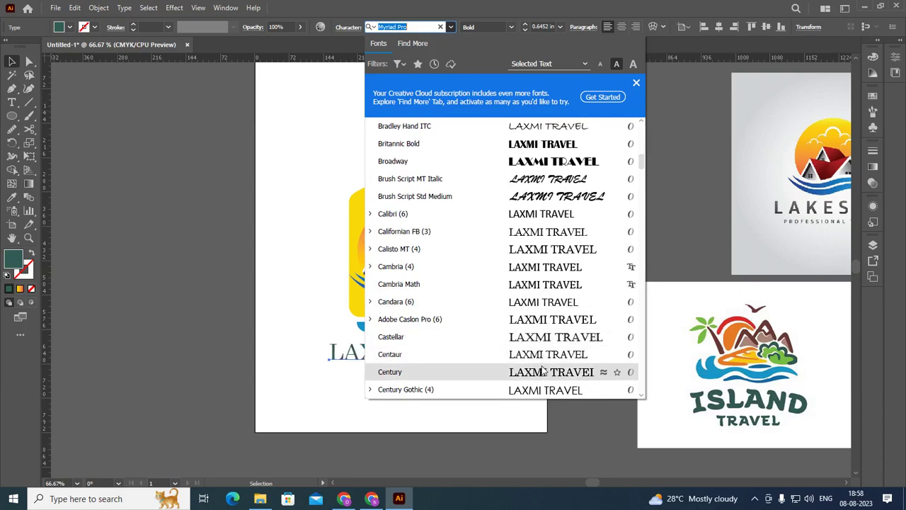
scroll(542, 371, "down", 2)
scroll(543, 370, "down", 1)
scroll(543, 365, "down", 2)
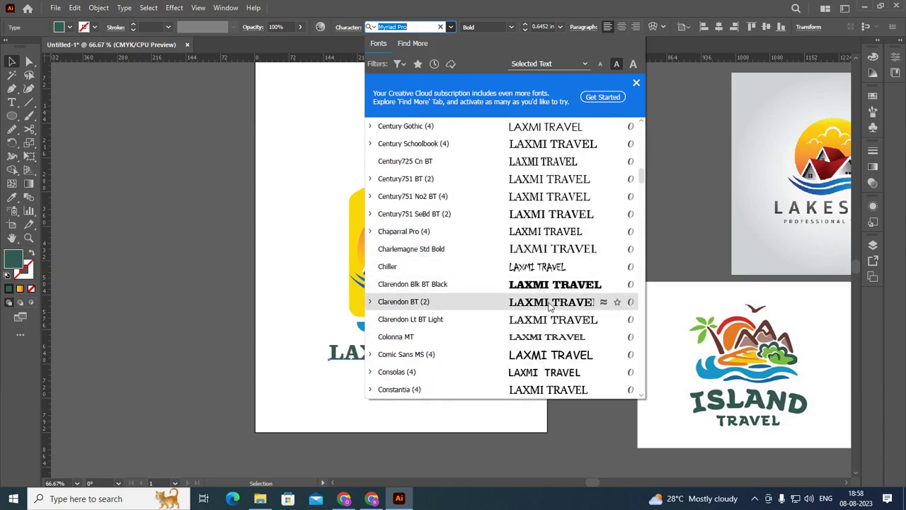
scroll(551, 320, "down", 2)
scroll(551, 300, "down", 3)
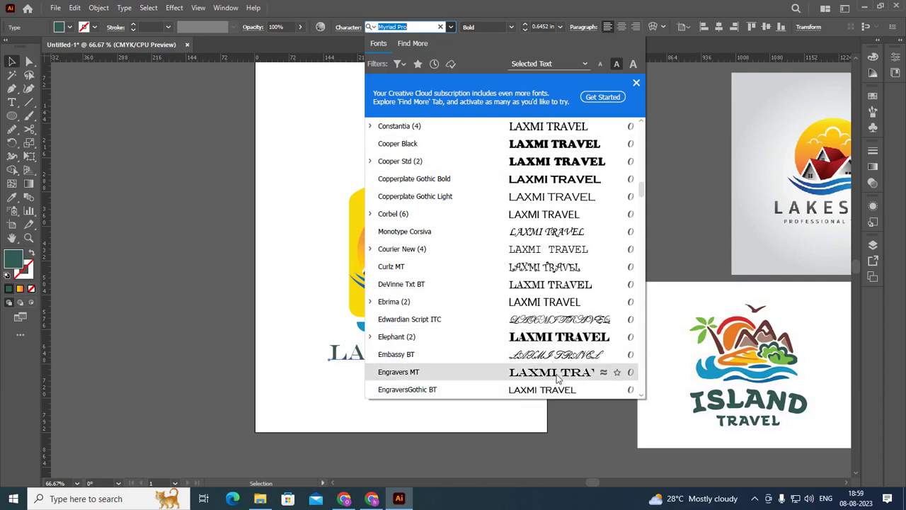
scroll(548, 361, "down", 1)
scroll(550, 361, "down", 1)
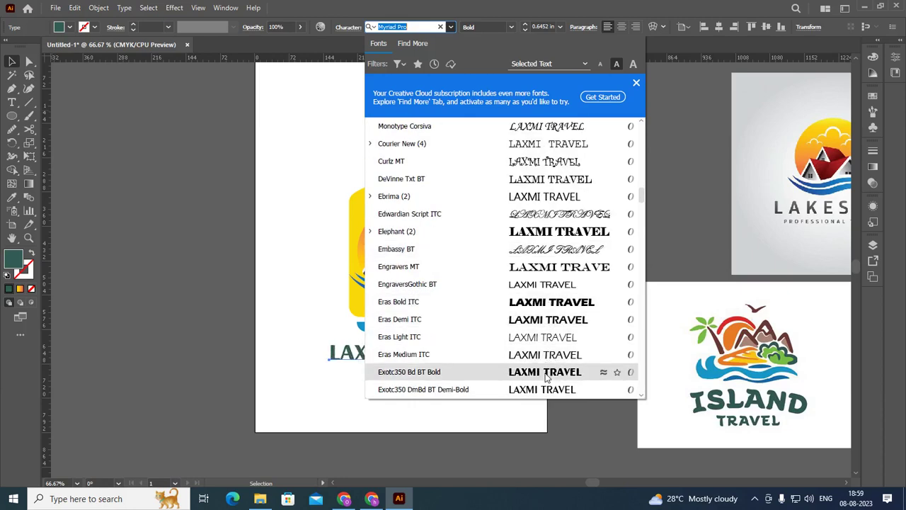
scroll(547, 378, "down", 1)
scroll(548, 375, "down", 1)
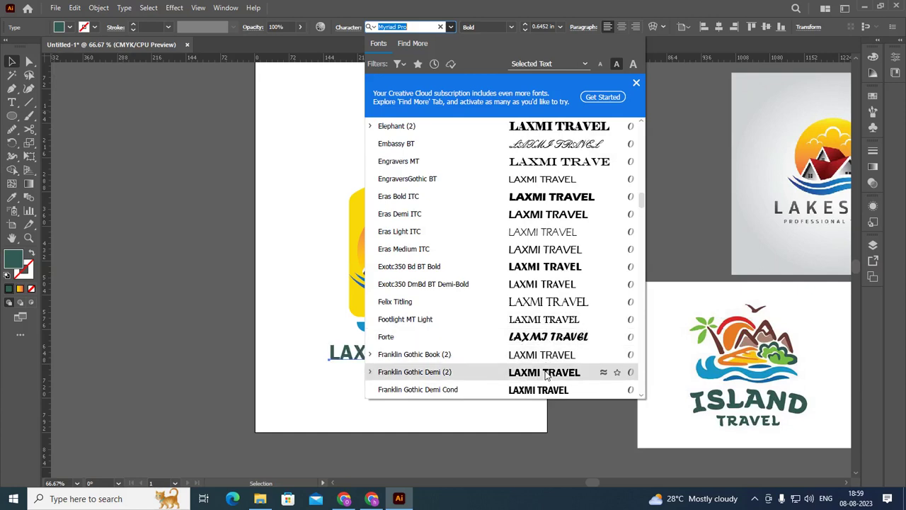
scroll(548, 375, "down", 1)
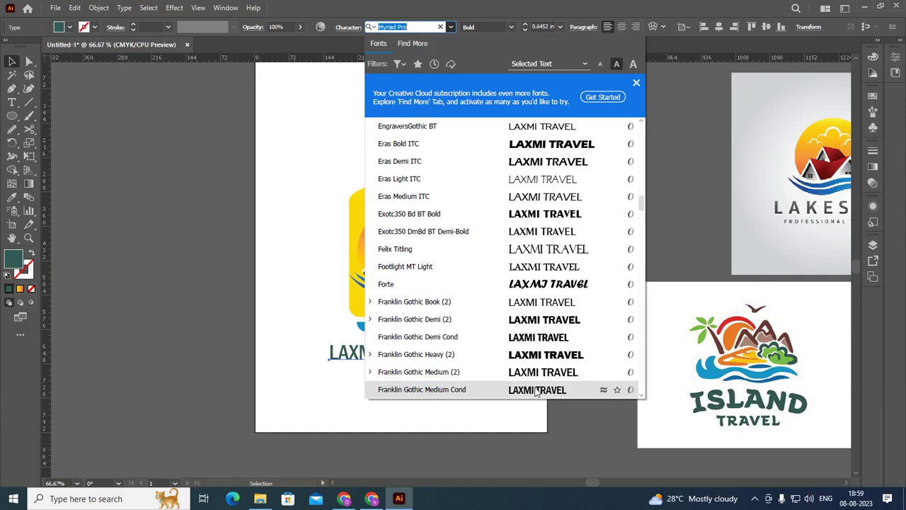
scroll(537, 392, "down", 2)
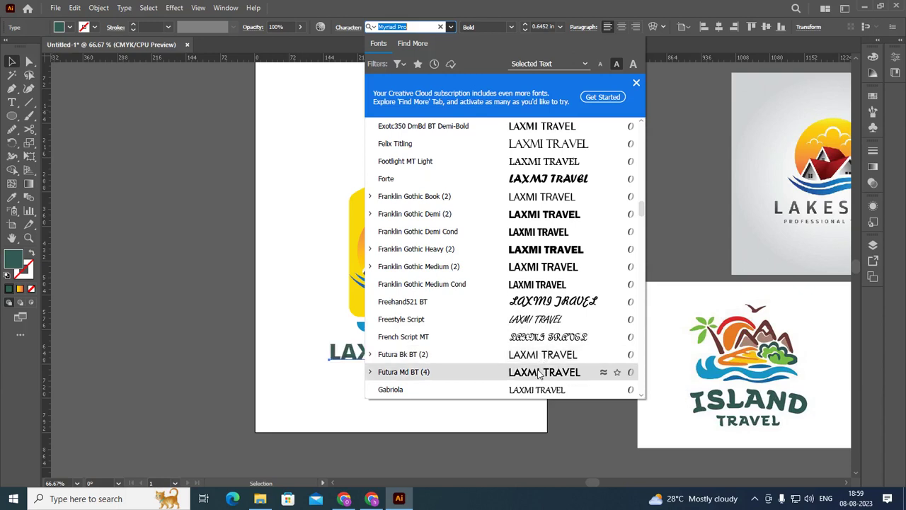
scroll(538, 372, "down", 1)
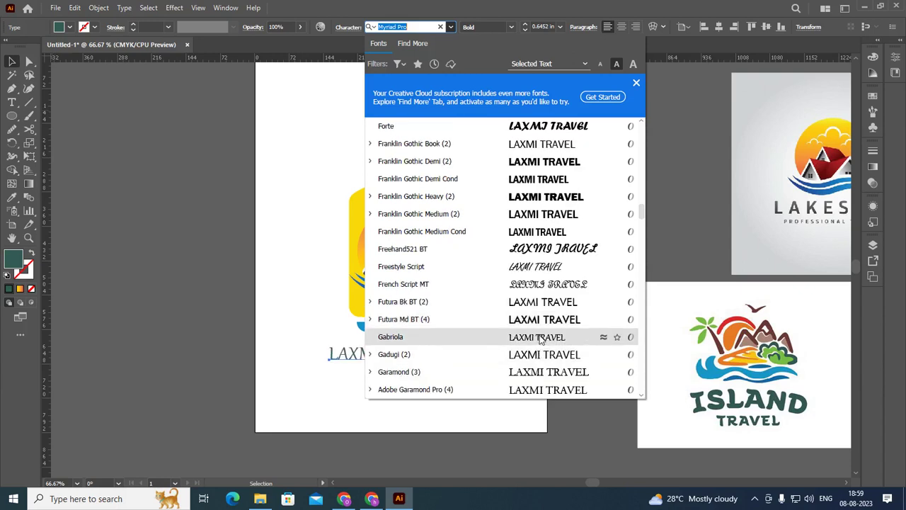
scroll(545, 377, "down", 1)
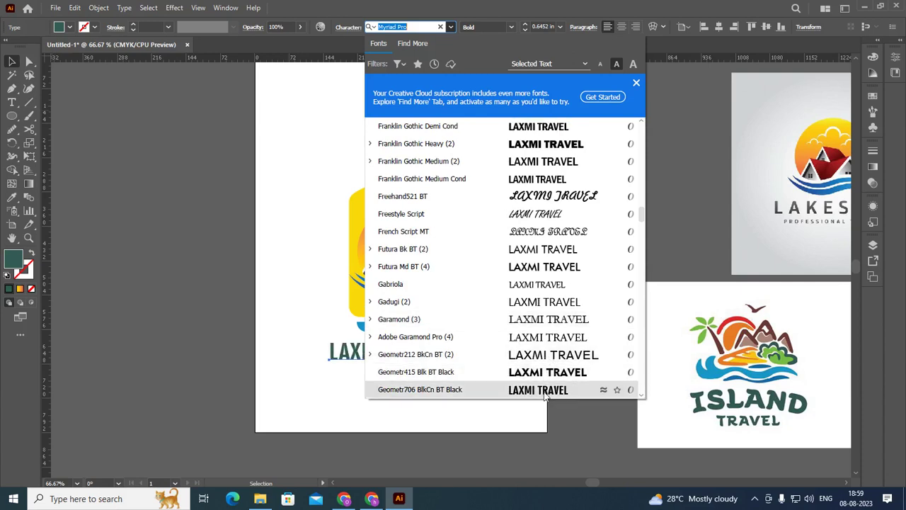
left_click(545, 395)
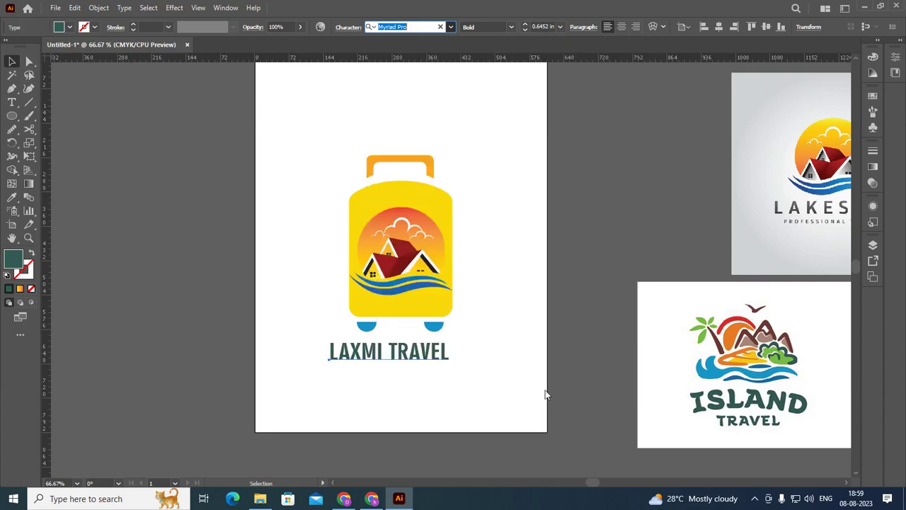
- Centre the LAXMI TRAVEL title horizontally under the suitcase
left_click(597, 230)
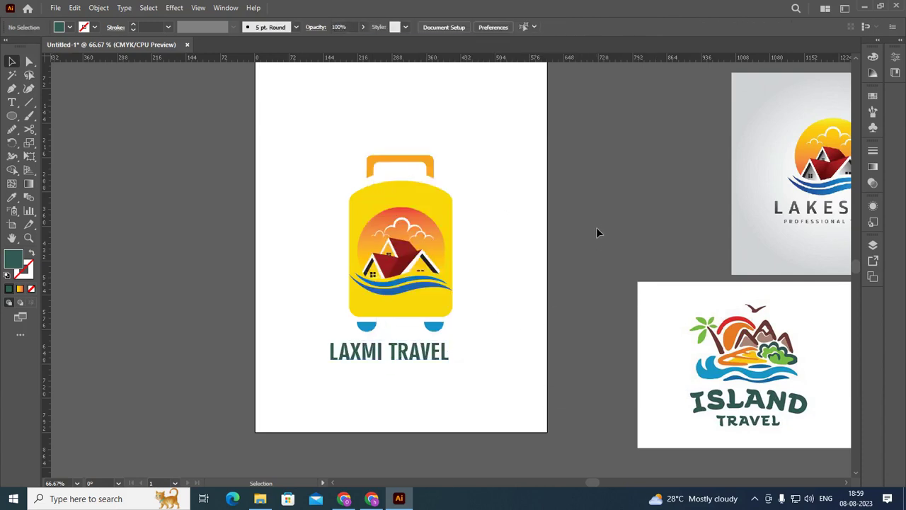
left_click(445, 353)
left_click(719, 31)
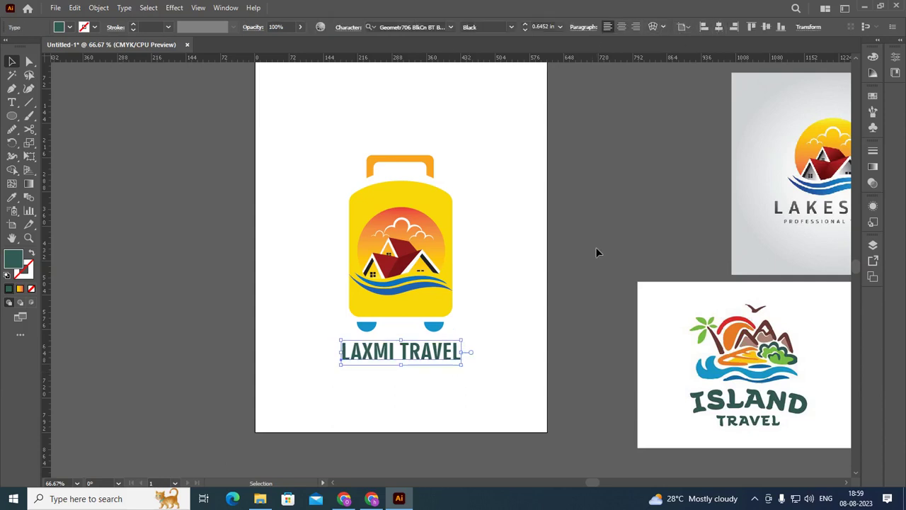
left_click(537, 263)
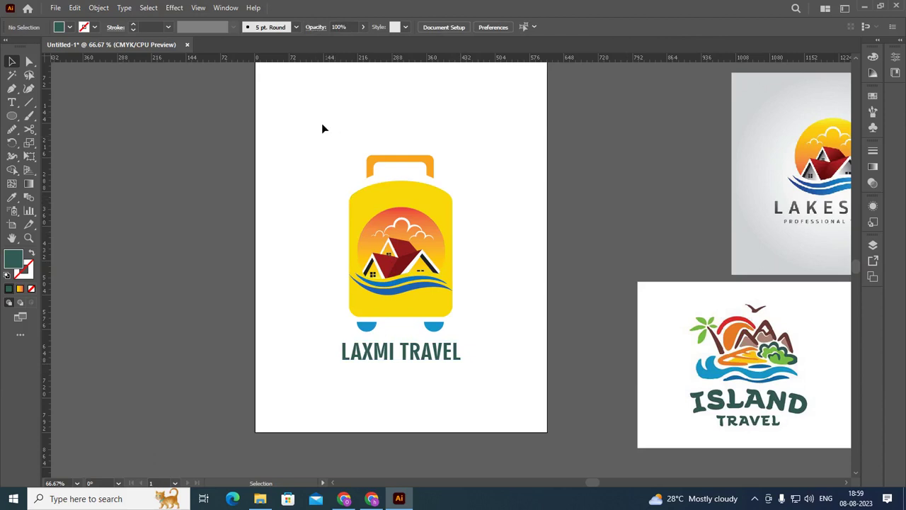
- Shrink the suitcase artwork and move the LAXMI TRAVEL title up closer to it
left_click_drag(322, 128, 489, 335)
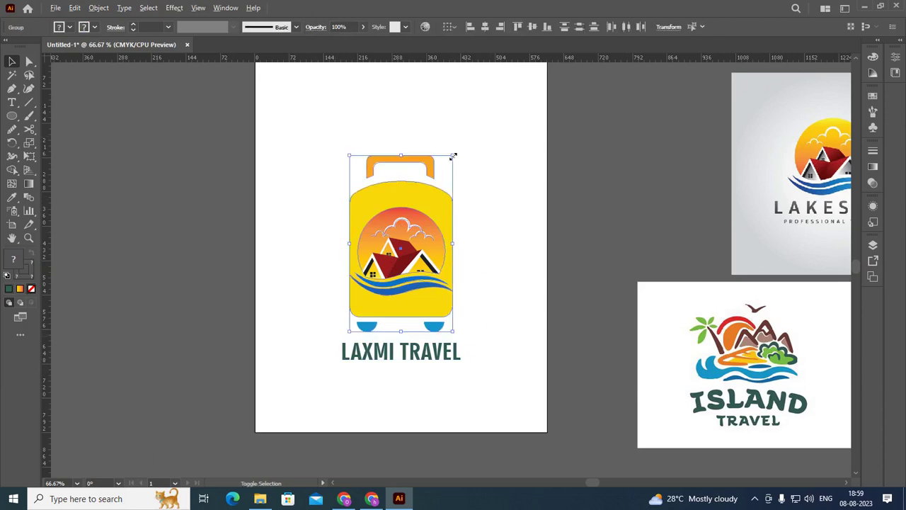
mouse_move(453, 156)
left_mouse_down()
mouse_move(444, 190)
mouse_move(432, 190)
left_mouse_up()
left_click(473, 192)
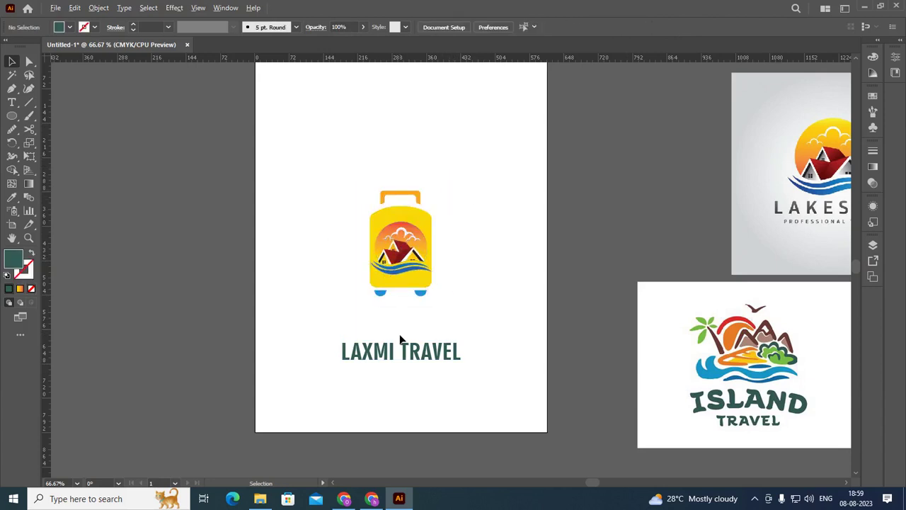
scroll(401, 335, "up", 1)
left_click(410, 364)
left_click_drag(410, 364, 414, 313)
left_click(259, 306)
- Group the suitcase and title into one logo
scroll(275, 304, "down", 1)
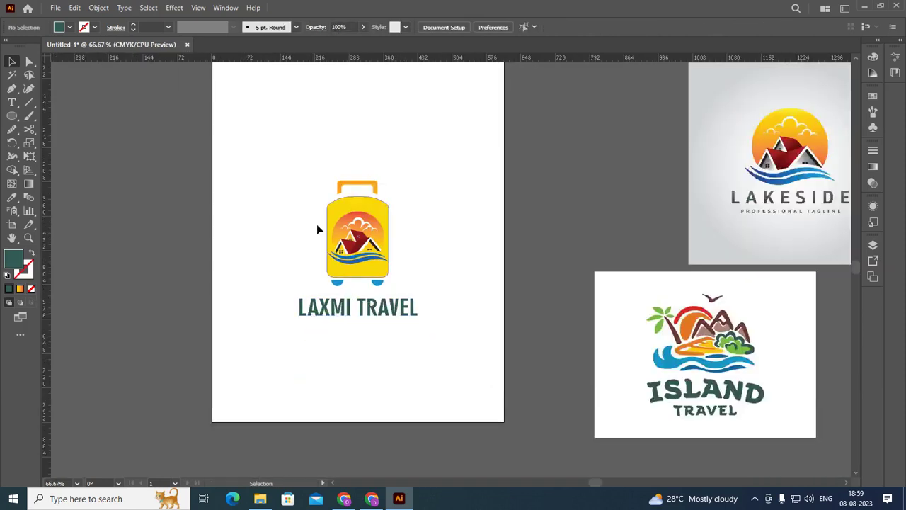
left_click_drag(253, 142, 447, 353)
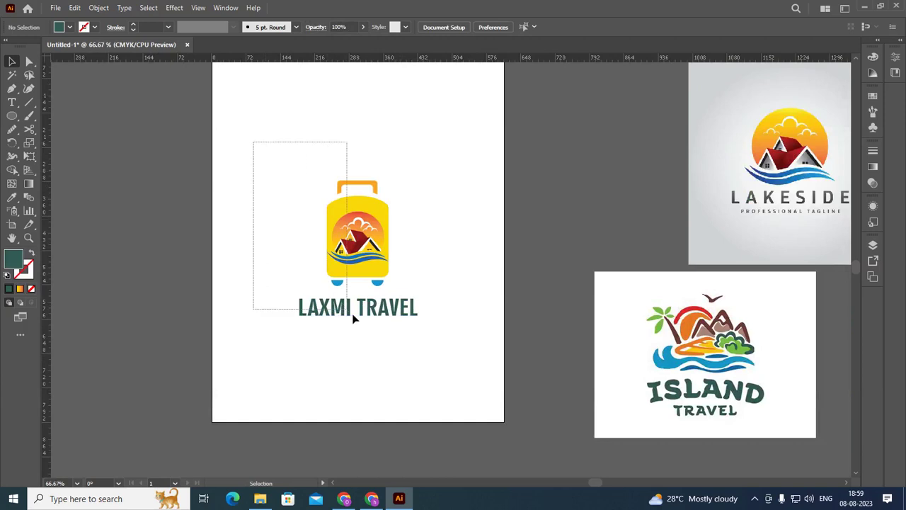
key("ctrl+g")
left_click(449, 310)
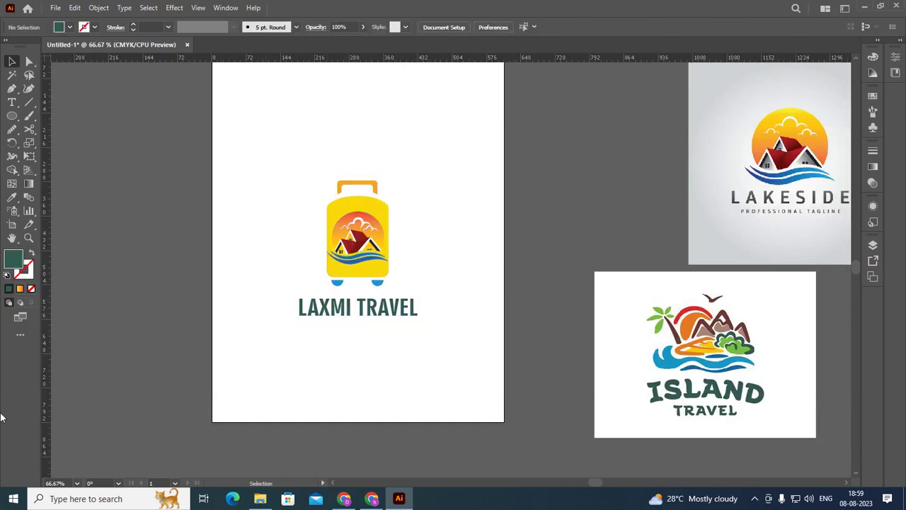
- Delete the ISLAND and LAKESIDE reference images and fit the artboard in the window
scroll(295, 262, "down", 1)
scroll(296, 269, "down", 1)
left_click(620, 342)
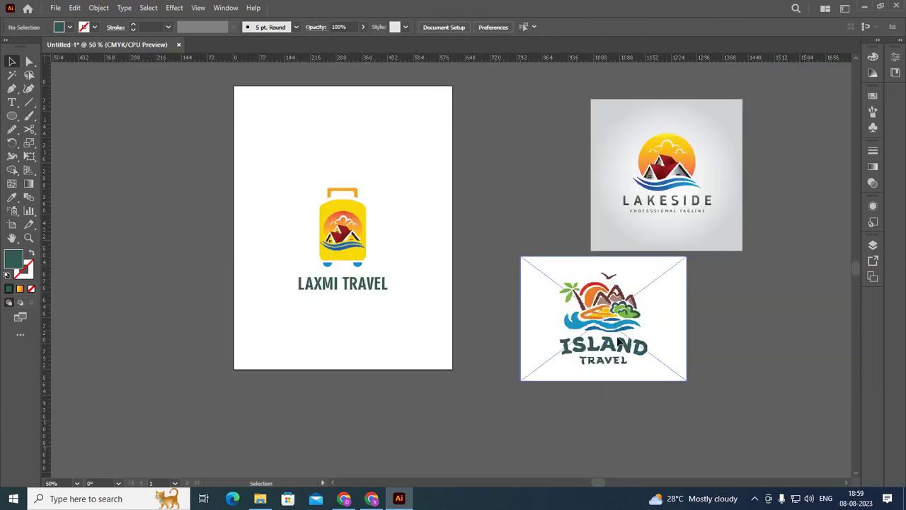
key("Delete")
left_click(673, 229)
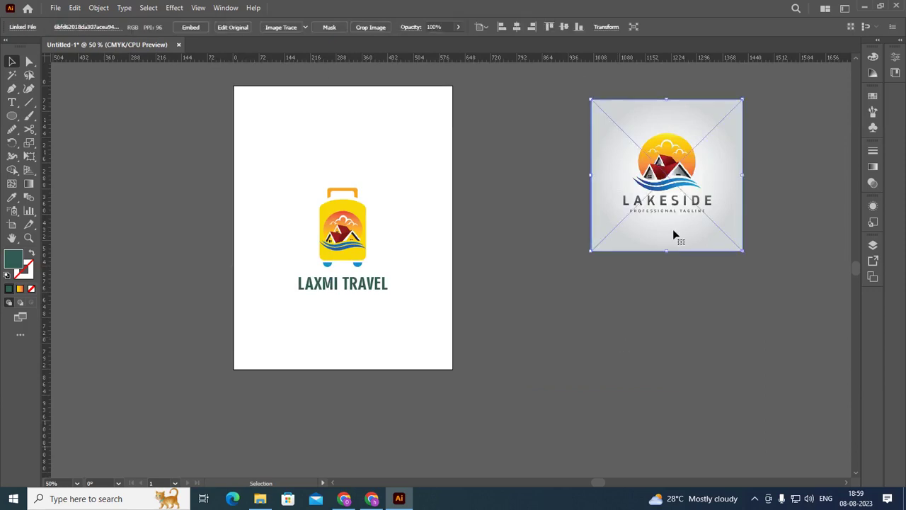
key("Delete")
key("ctrl+0")
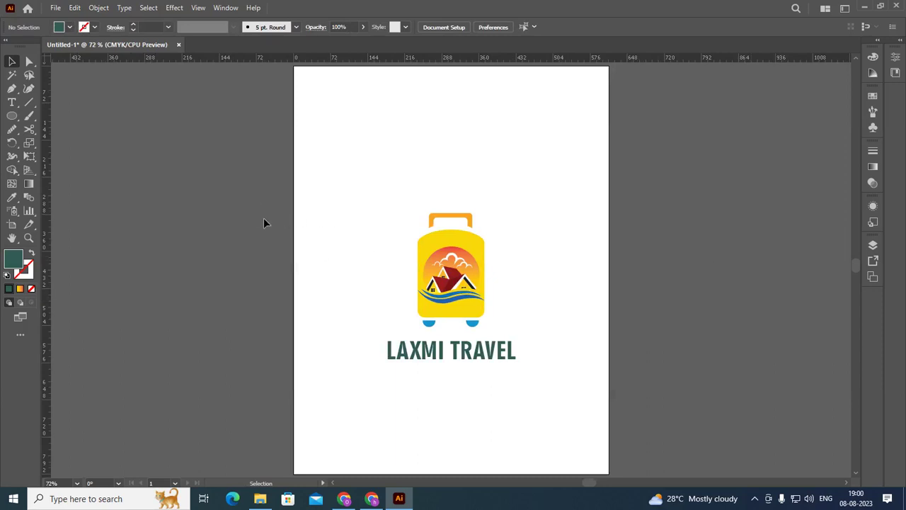
- Draw an outlined rectangle framing the suitcase logo and LAXMI TRAVEL text
left_click_drag(13, 116, 48, 119)
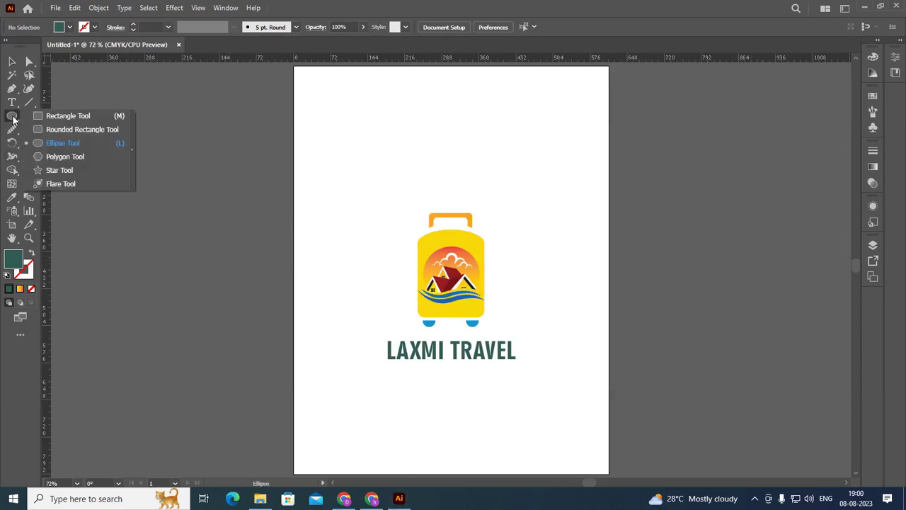
left_click(48, 117)
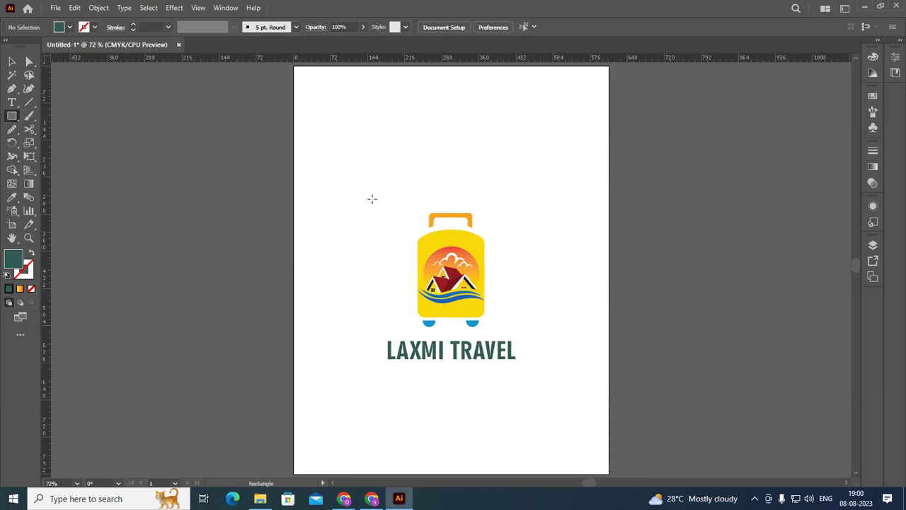
left_click_drag(356, 180, 538, 391)
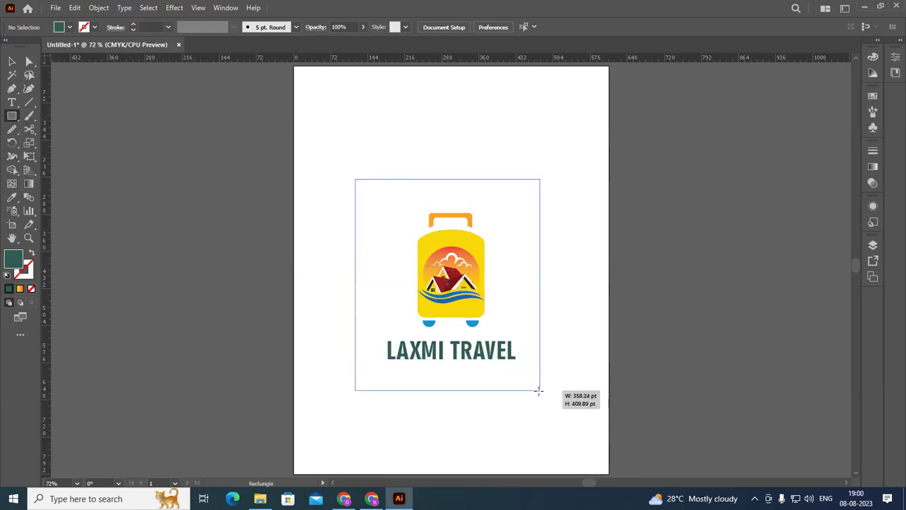
left_click_drag(538, 390, 539, 400)
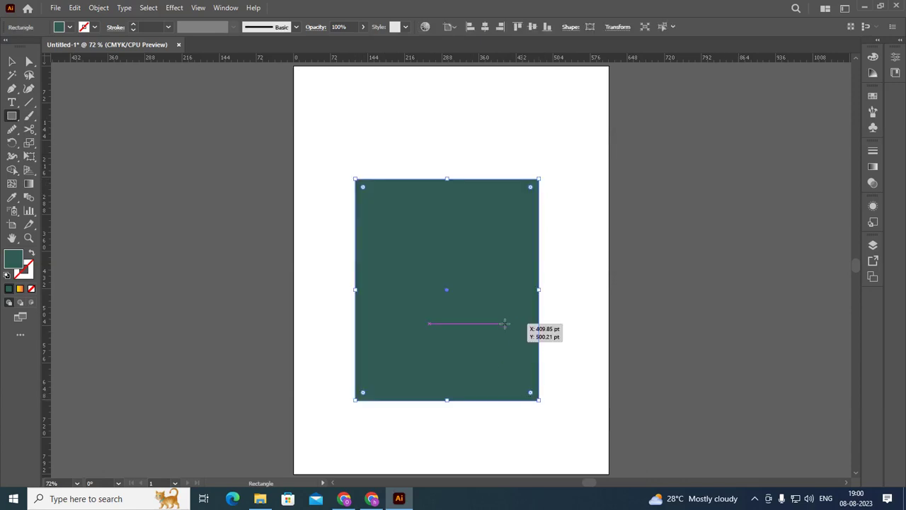
key("shift+x")
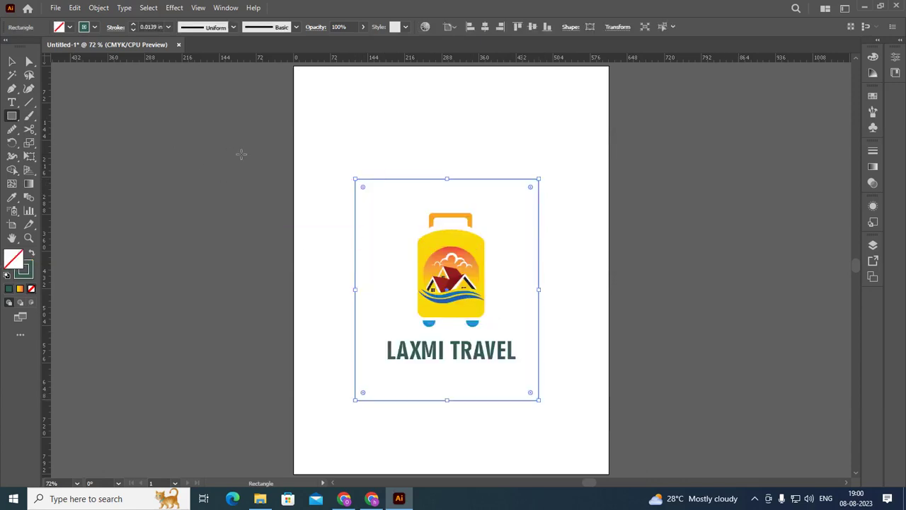
- Centre the frame rectangle horizontally and vertically on the artboard
left_click(11, 61)
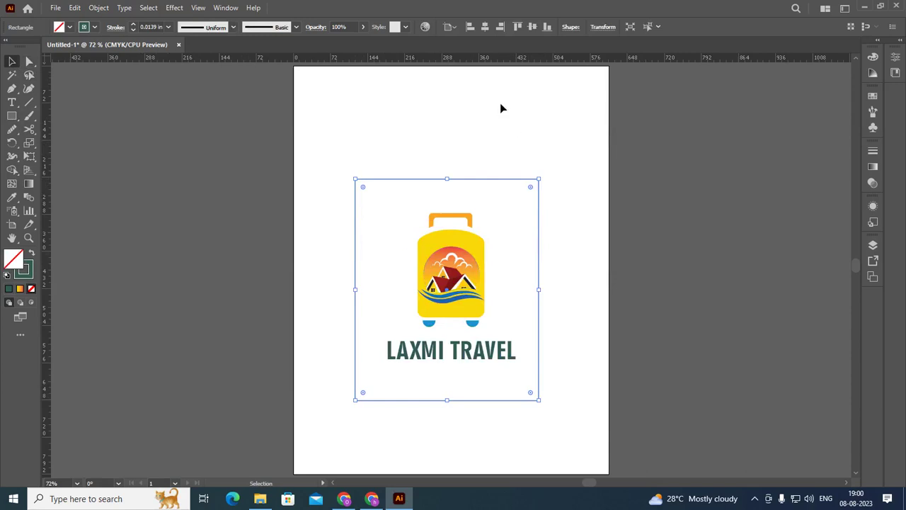
left_click(486, 30)
left_click(532, 29)
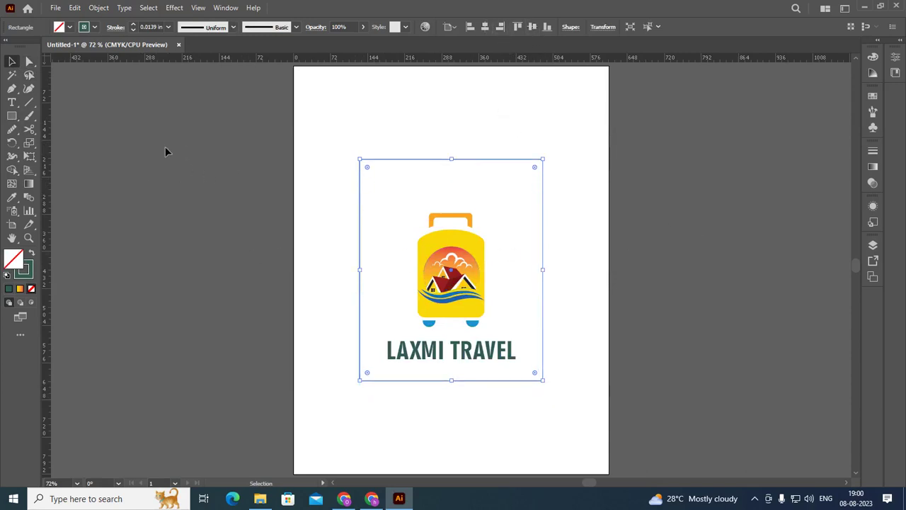
left_click(215, 145)
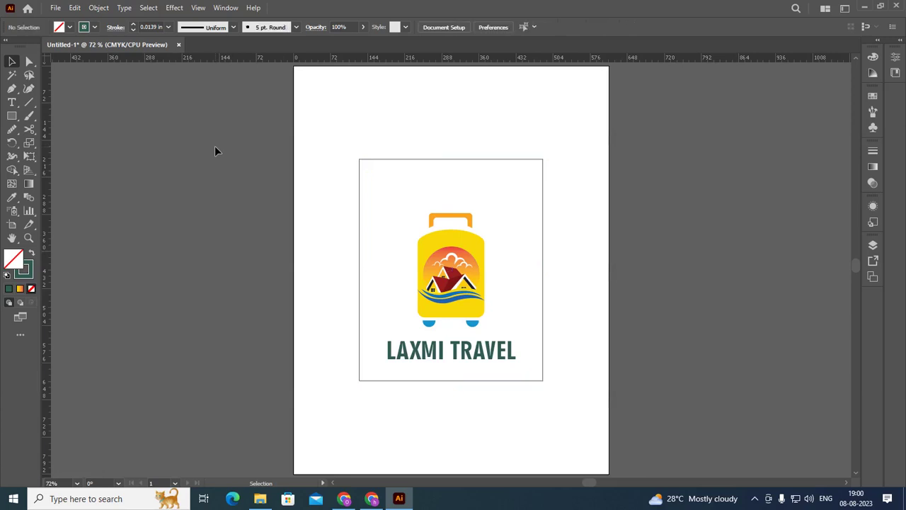
- Centre the logo group horizontally and vertically inside the frame
left_click(405, 160)
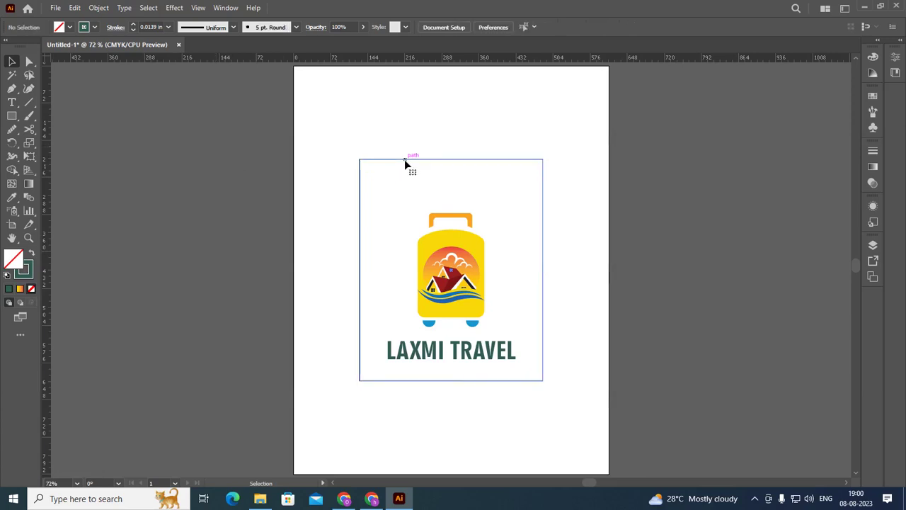
left_click_drag(486, 328, 484, 359)
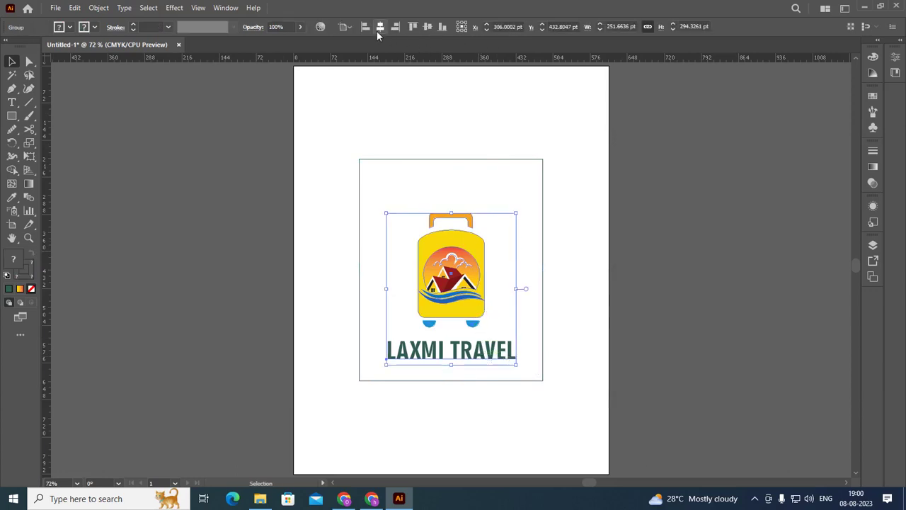
left_click(355, 28)
left_click(363, 40)
left_click(353, 26)
left_click(368, 65)
left_click(380, 27)
left_click(432, 28)
left_click(669, 259)
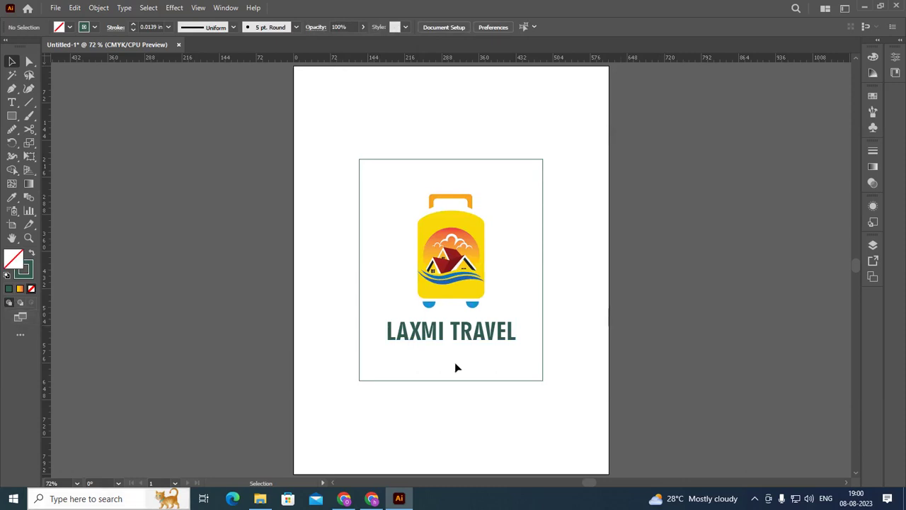
mouse_move(571, 360)
left_mouse_down()
mouse_move(526, 362)
mouse_move(639, 349)
left_mouse_up()
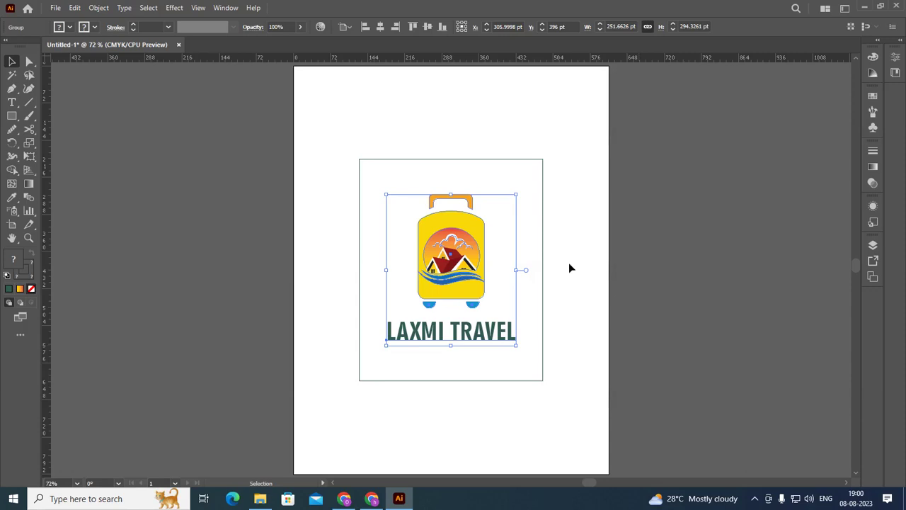
left_click(760, 295)
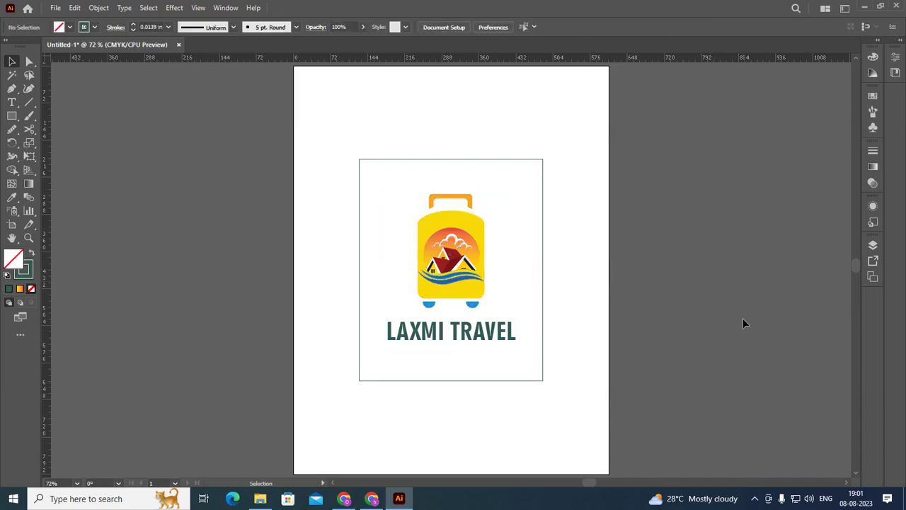
- Fill the frame rectangle dark green and send it behind the logo
left_click(544, 266)
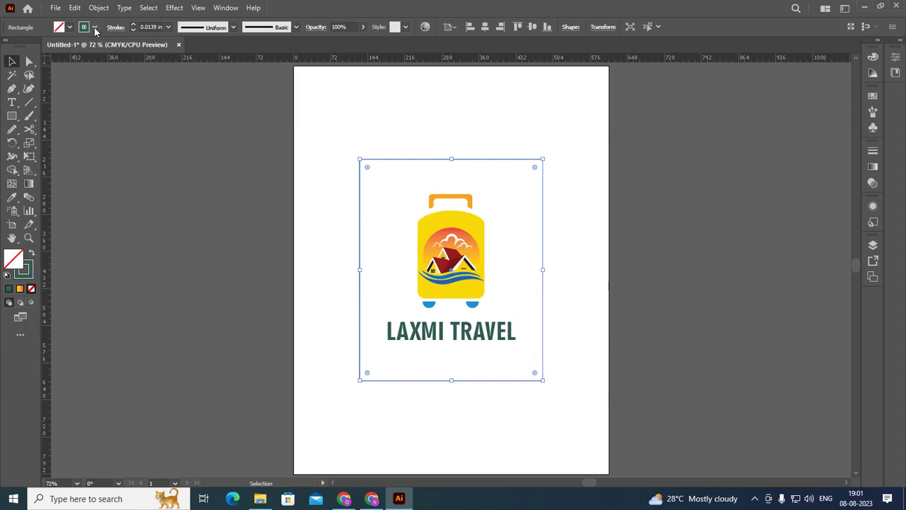
key("shift+x")
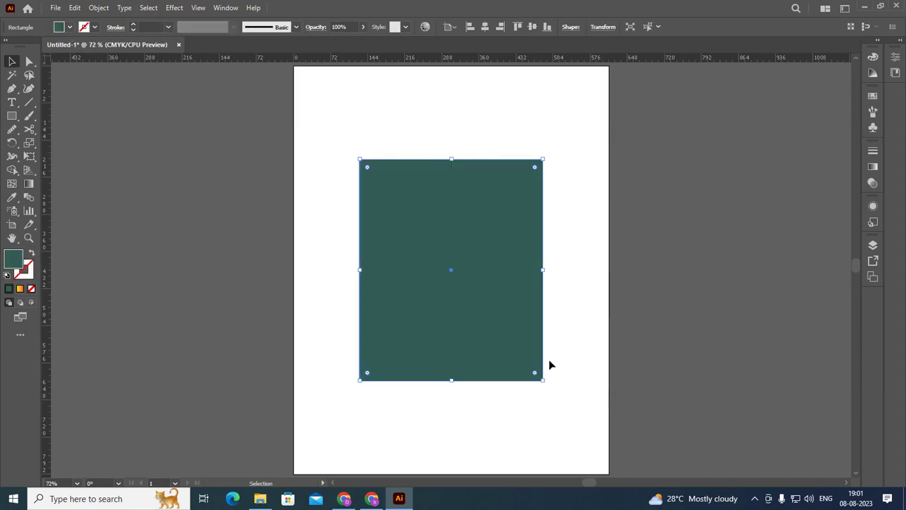
right_click(500, 277)
mouse_move(531, 220)
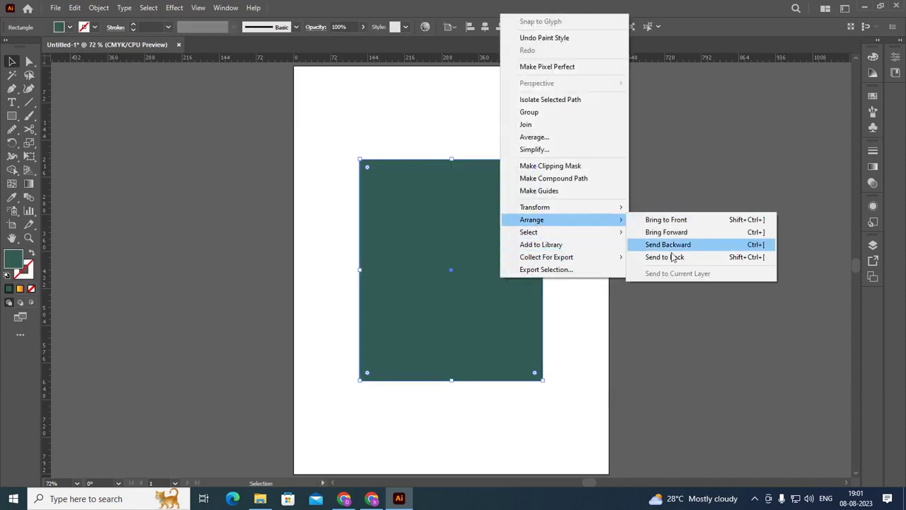
left_click(666, 257)
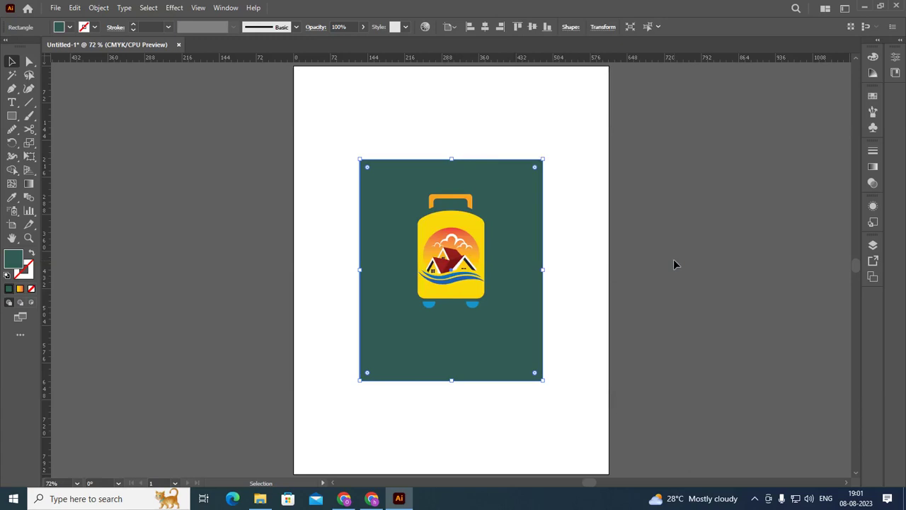
left_click(682, 259)
- Ungroup the logo and make the LAXMI TRAVEL text white
left_click(459, 341)
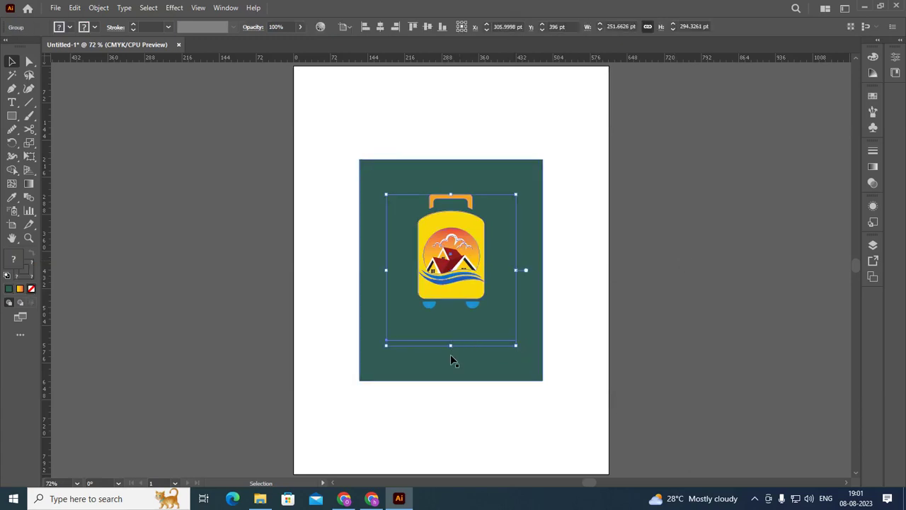
right_click(509, 344)
left_click(530, 237)
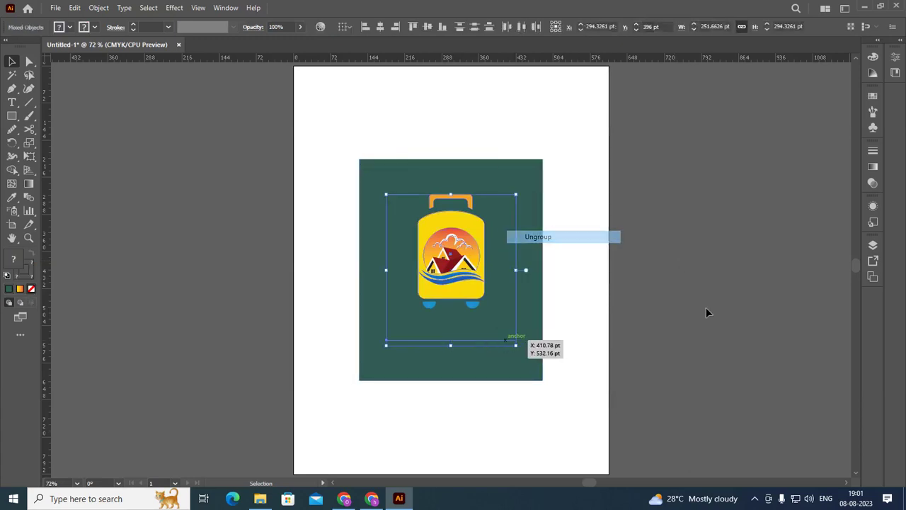
left_click(706, 307)
left_click(500, 340)
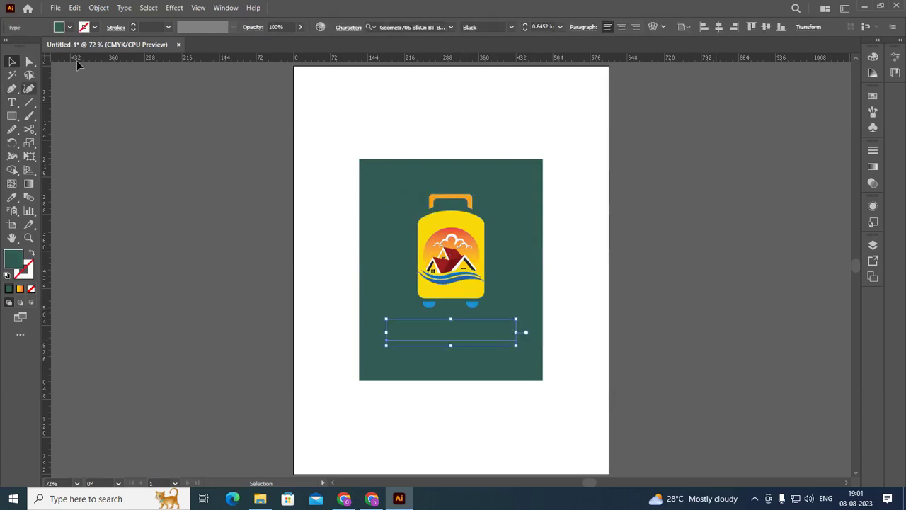
left_click(59, 26)
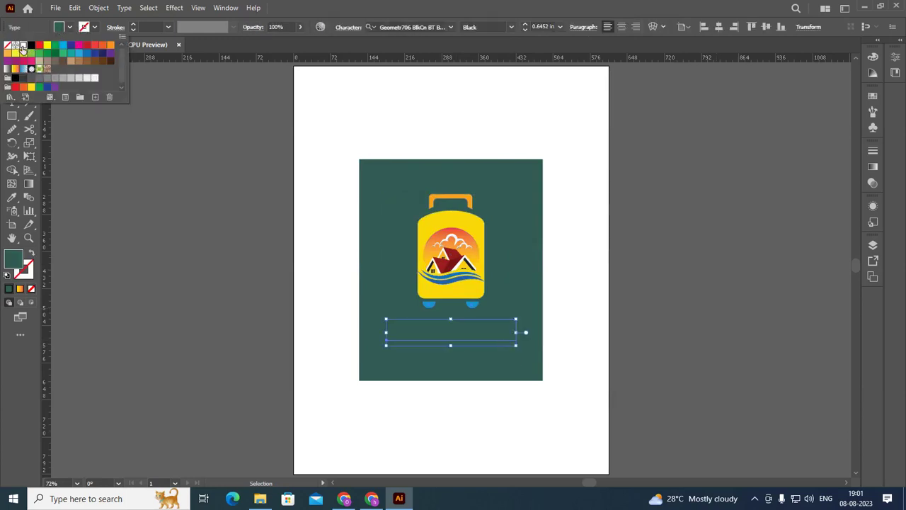
left_click(21, 39)
left_click(168, 227)
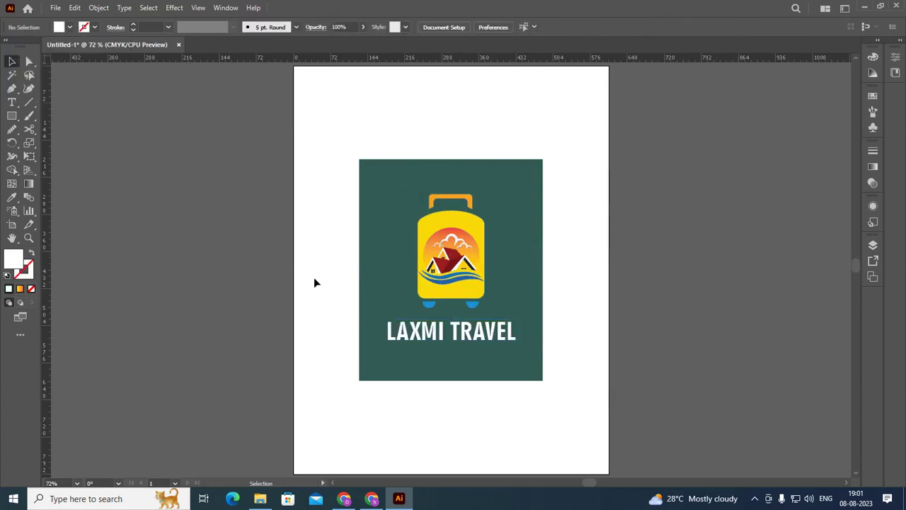
- Round the green card's corners to about 43.13 pt
left_click(375, 185)
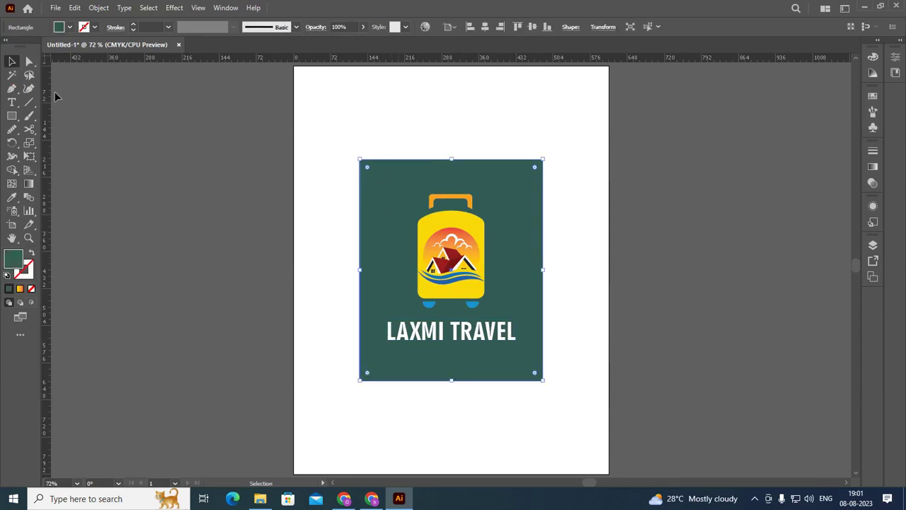
left_click(29, 62)
left_click(360, 161)
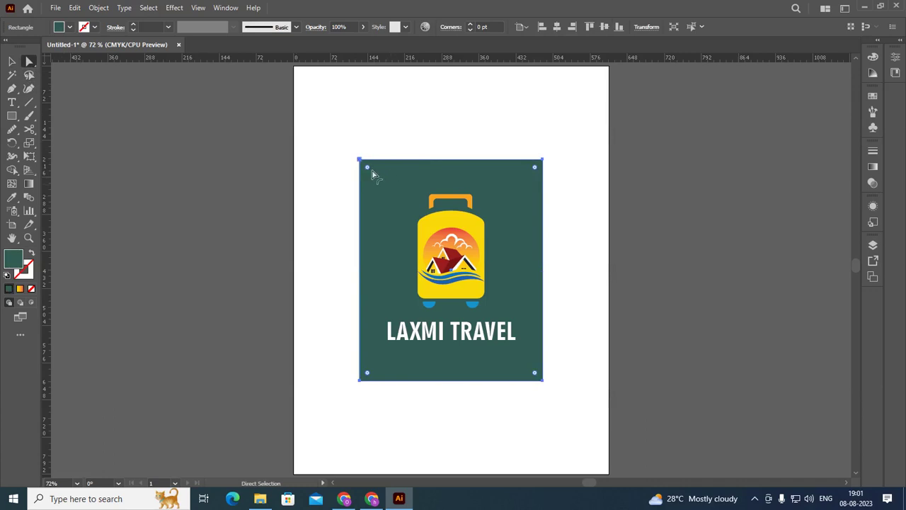
left_click_drag(371, 172, 381, 183)
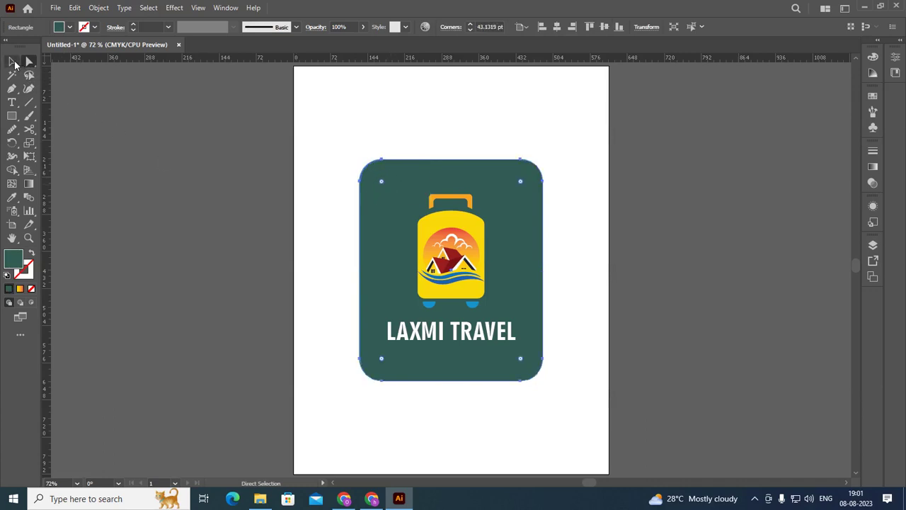
left_click(13, 62)
left_click(249, 208)
left_click(400, 206)
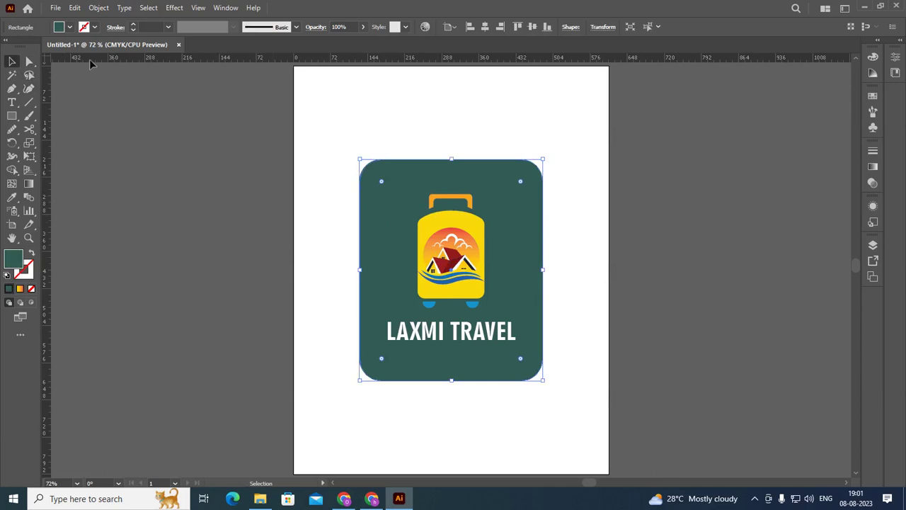
- Open the Brights gradient swatch library and move its panel away from the artwork
left_click(70, 28)
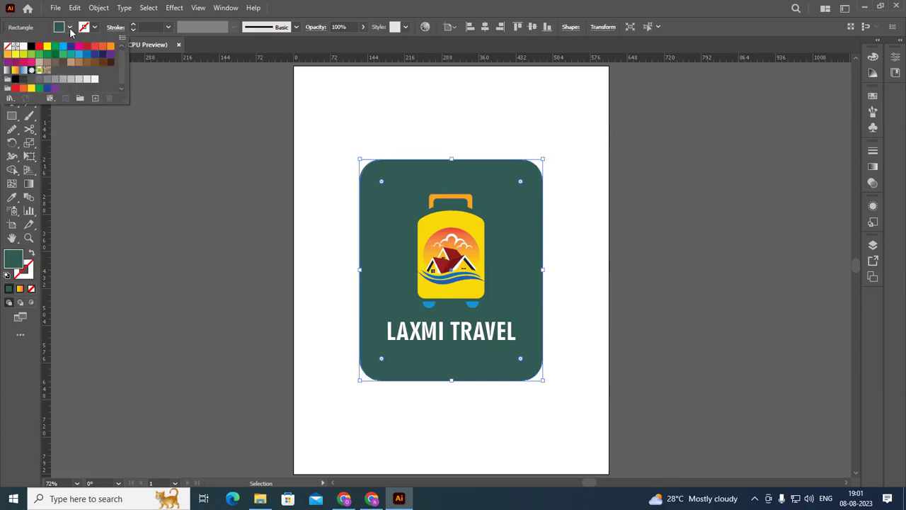
left_click(10, 97)
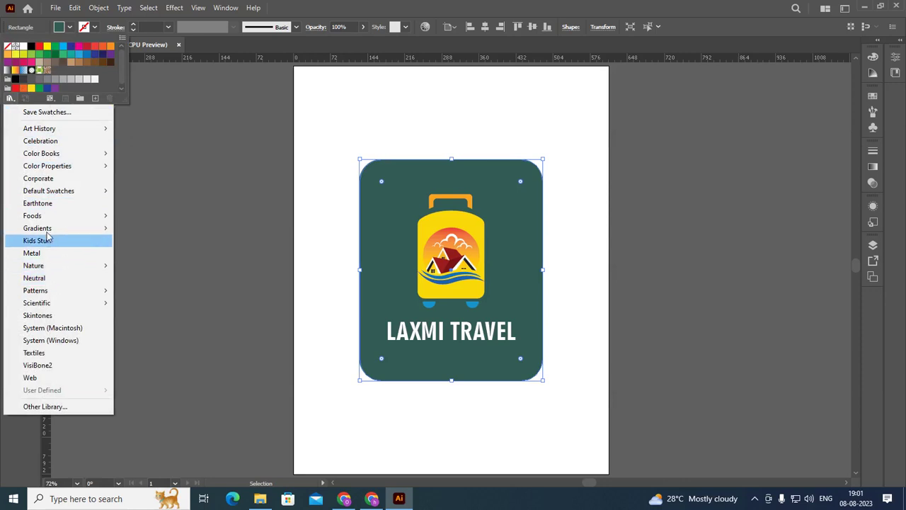
mouse_move(38, 228)
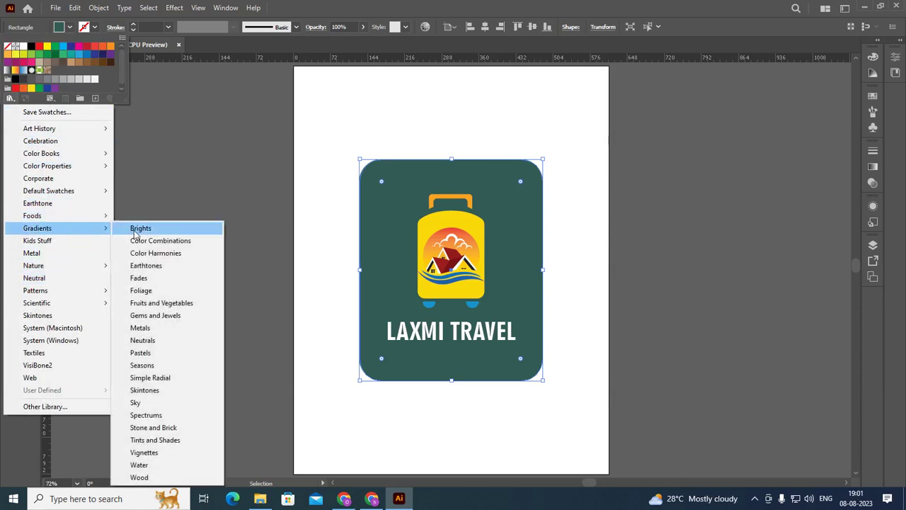
left_click(140, 229)
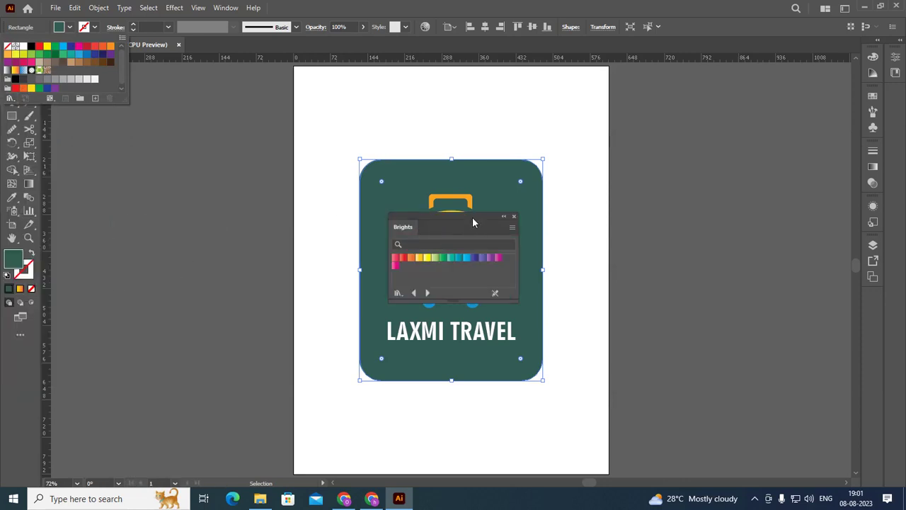
left_click(253, 206)
left_click_drag(449, 215, 228, 185)
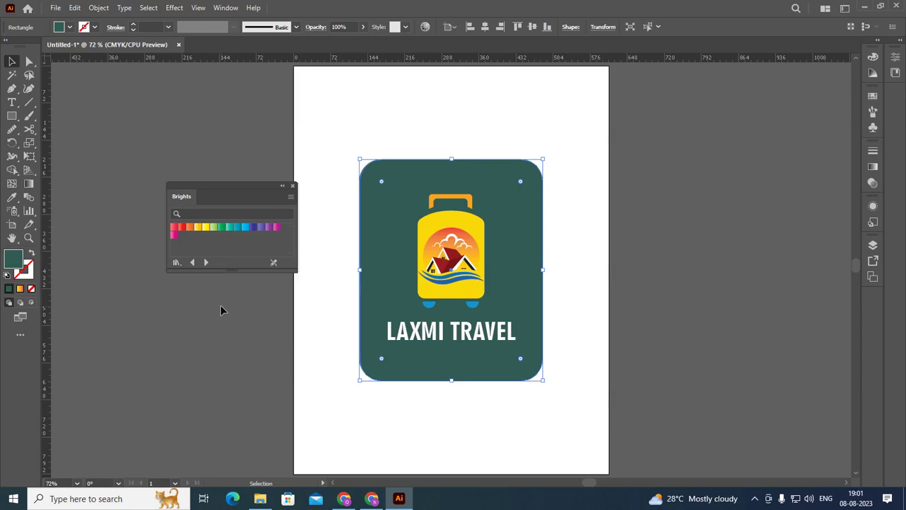
- Try turquoise, yellow and gold Brights gradients on the card, each made radial
left_click(238, 228)
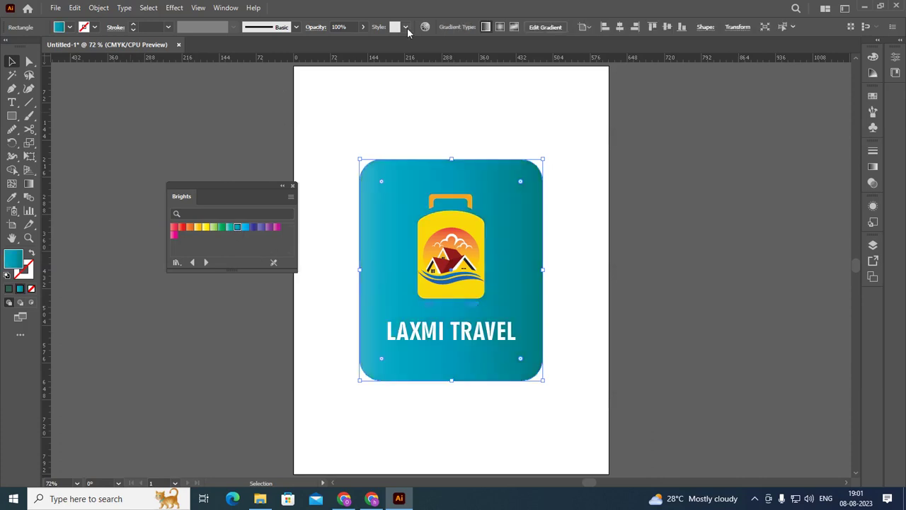
left_click(500, 27)
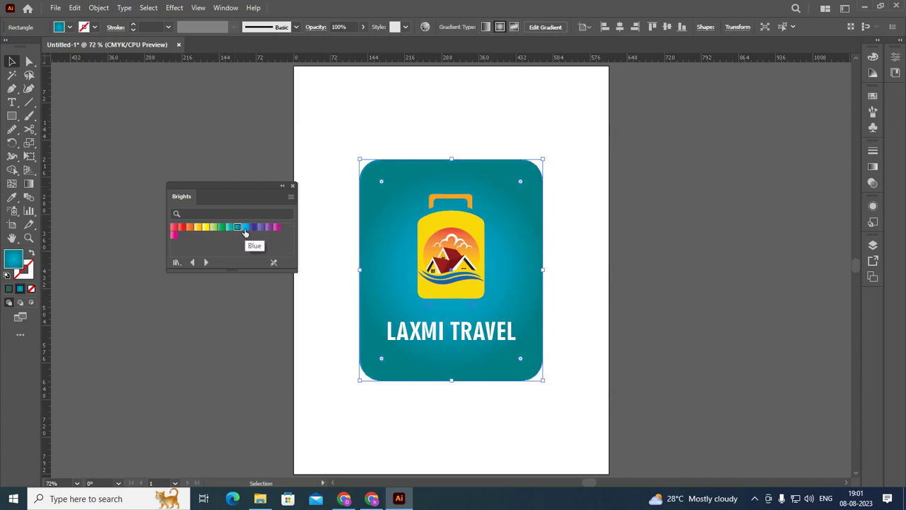
left_click(206, 230)
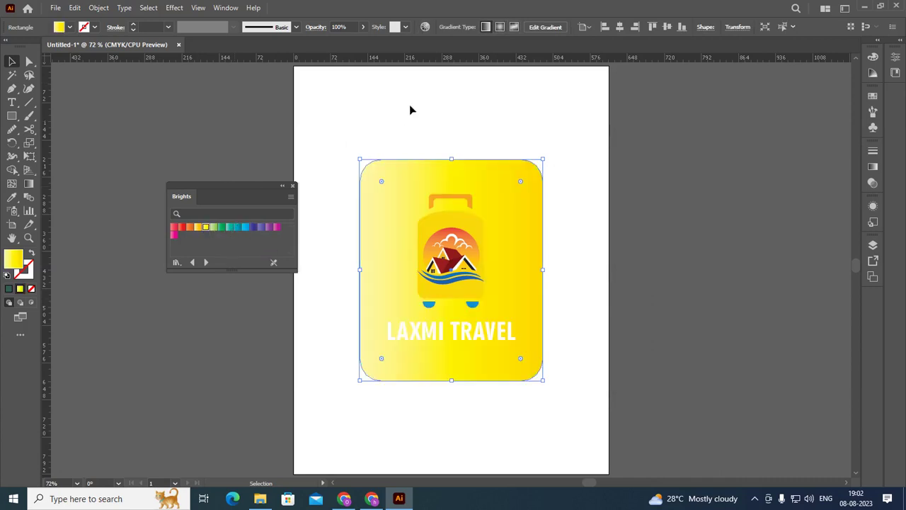
left_click(500, 27)
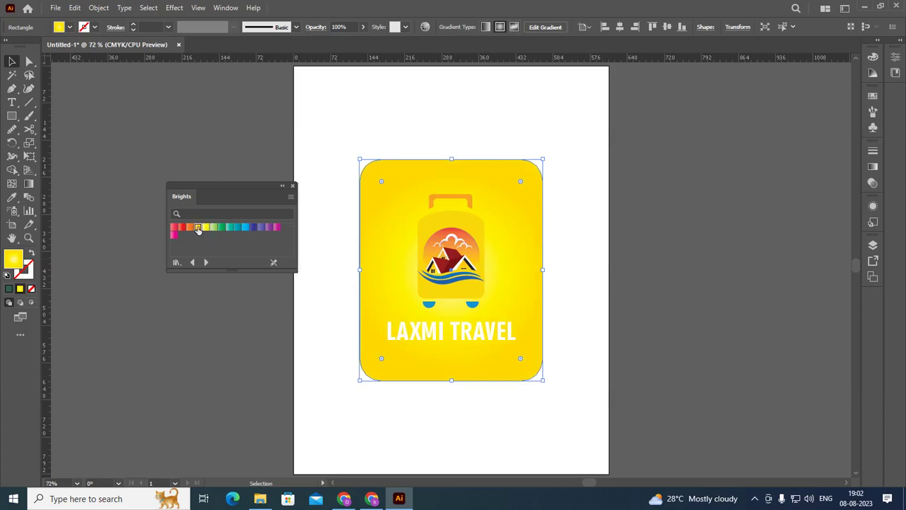
left_click(199, 227)
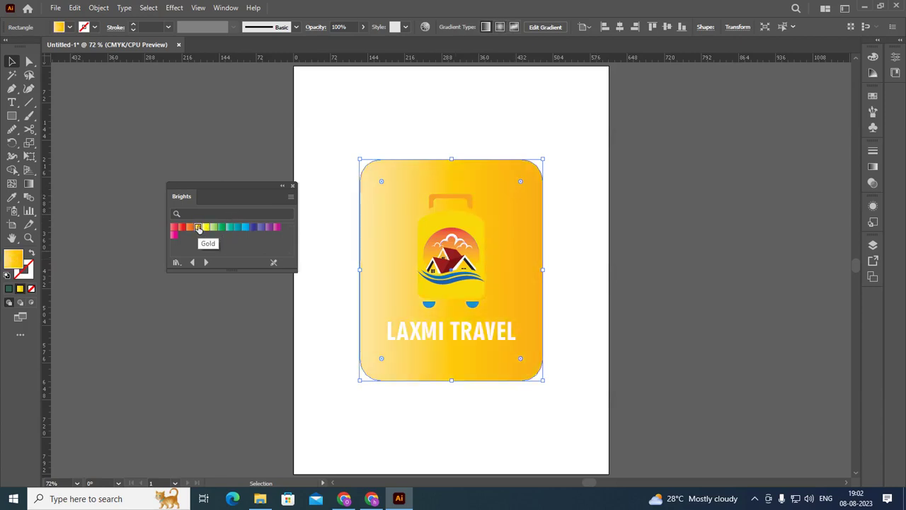
left_click(500, 27)
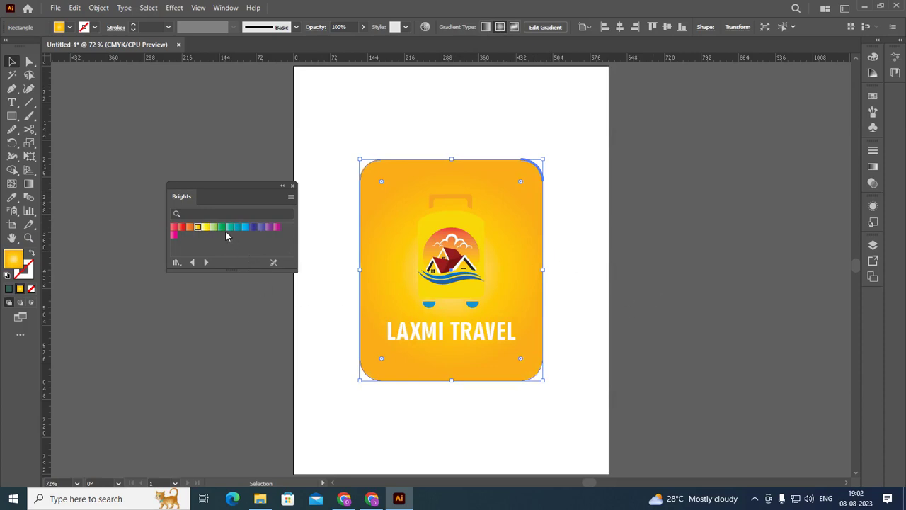
- Switch to the Earthtones library and try dark red, teal and gold gradients on the card
left_click(206, 263)
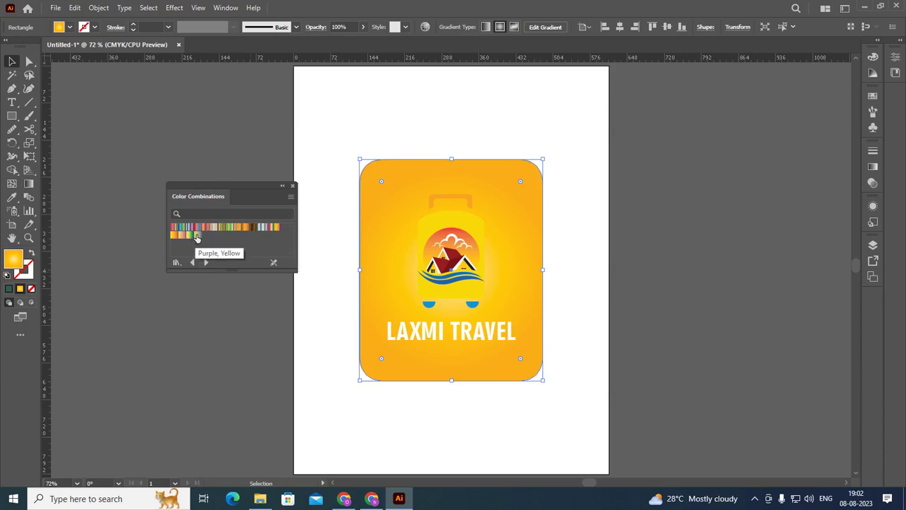
left_click(206, 262)
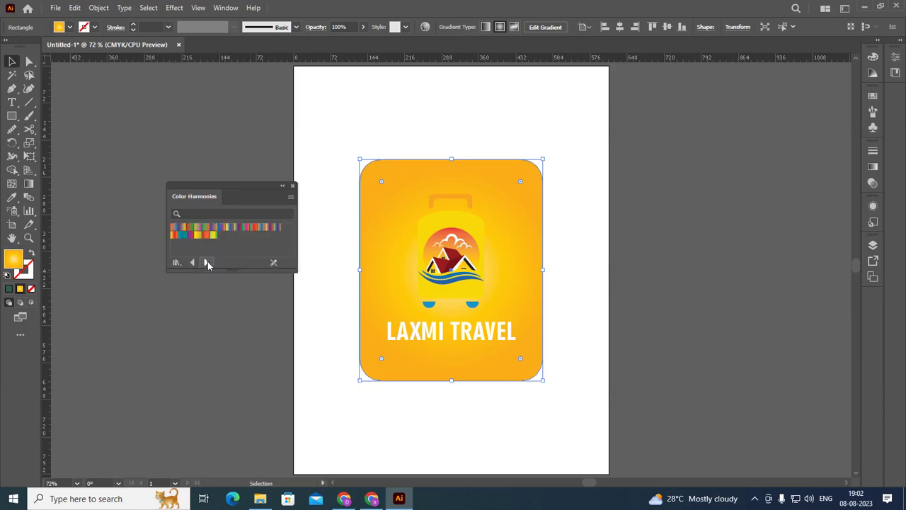
left_click(206, 263)
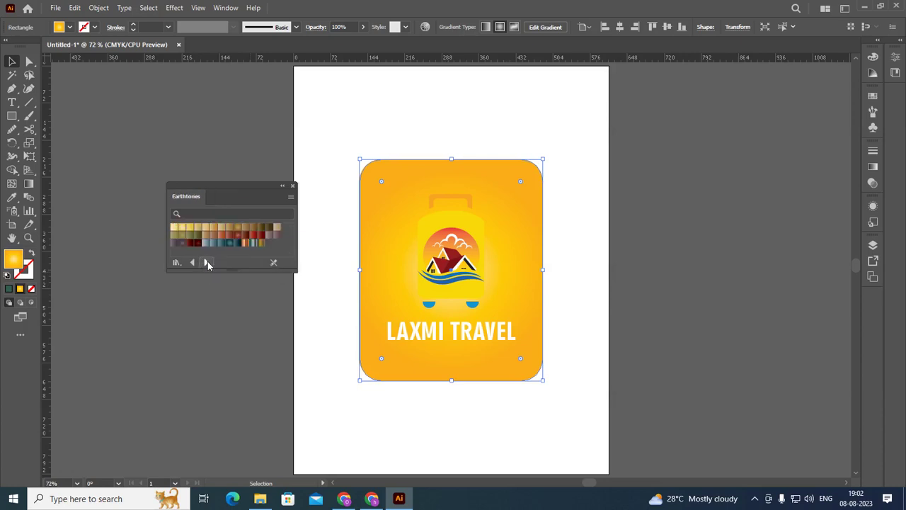
left_click(237, 235)
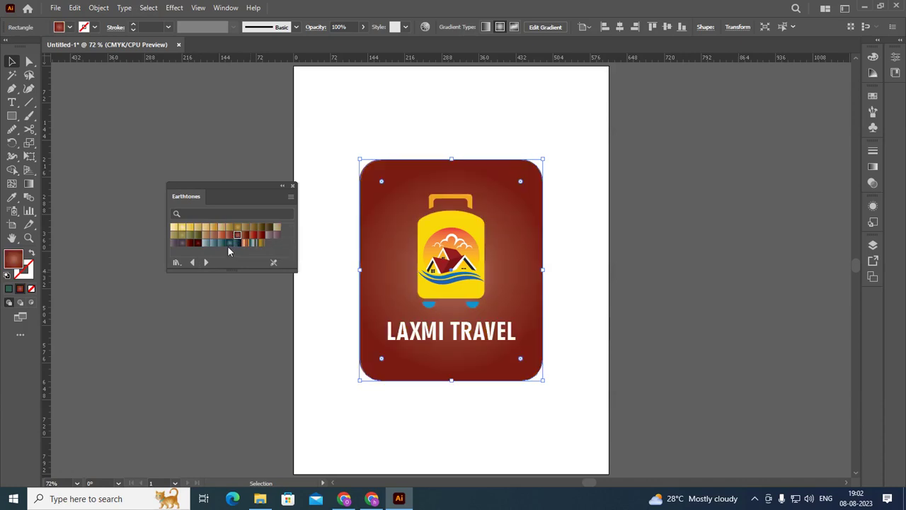
left_click(229, 243)
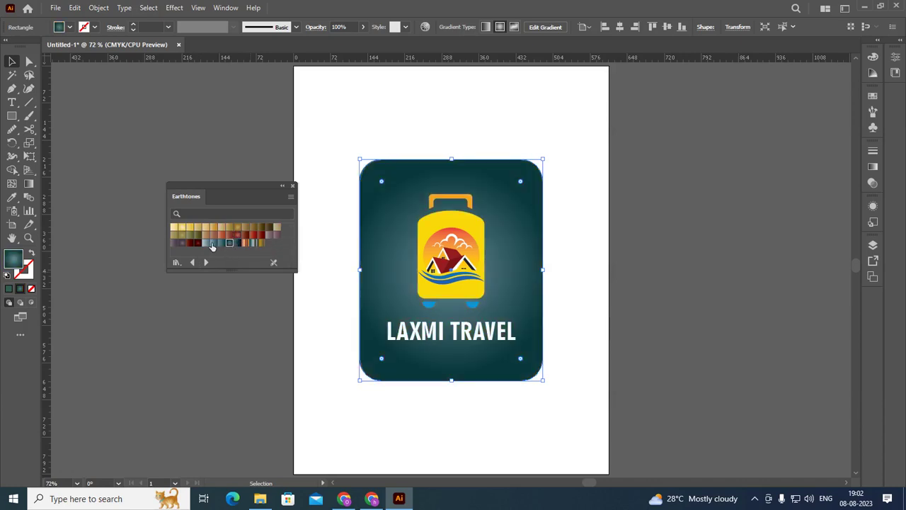
left_click(197, 243)
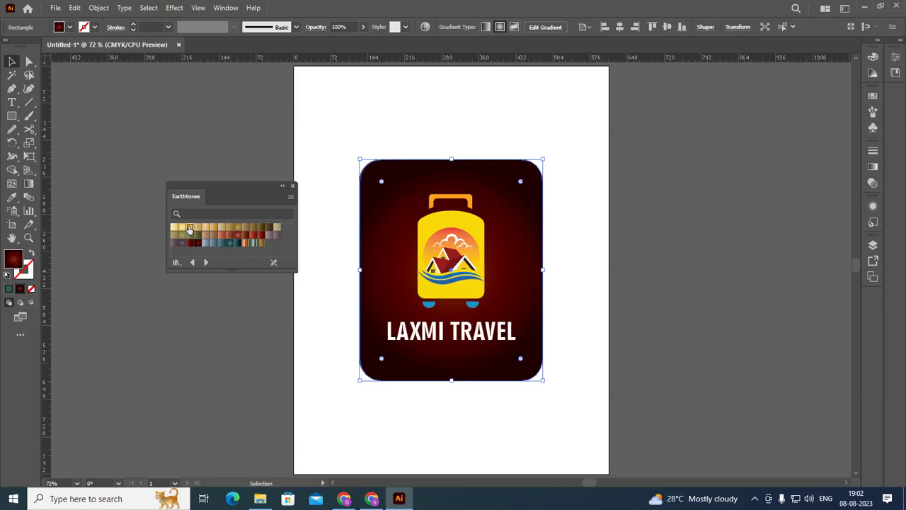
left_click(189, 227)
left_click(182, 228)
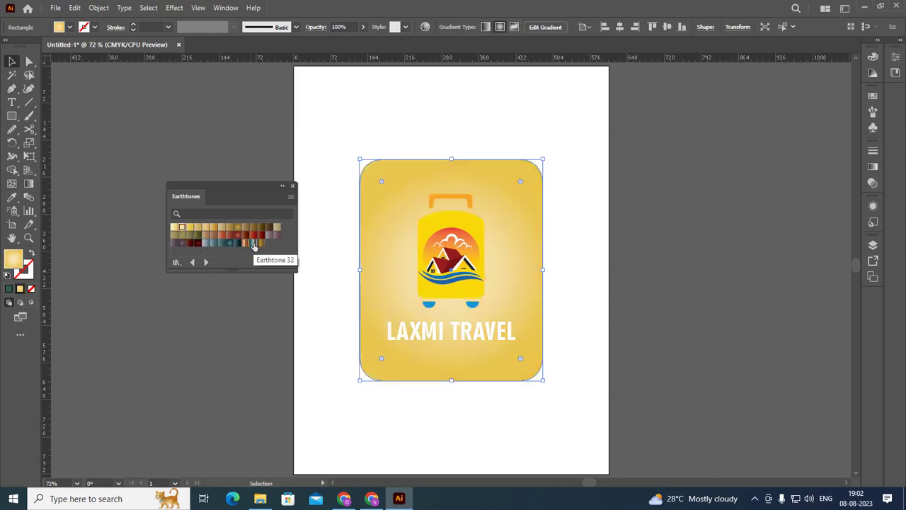
left_click(236, 236)
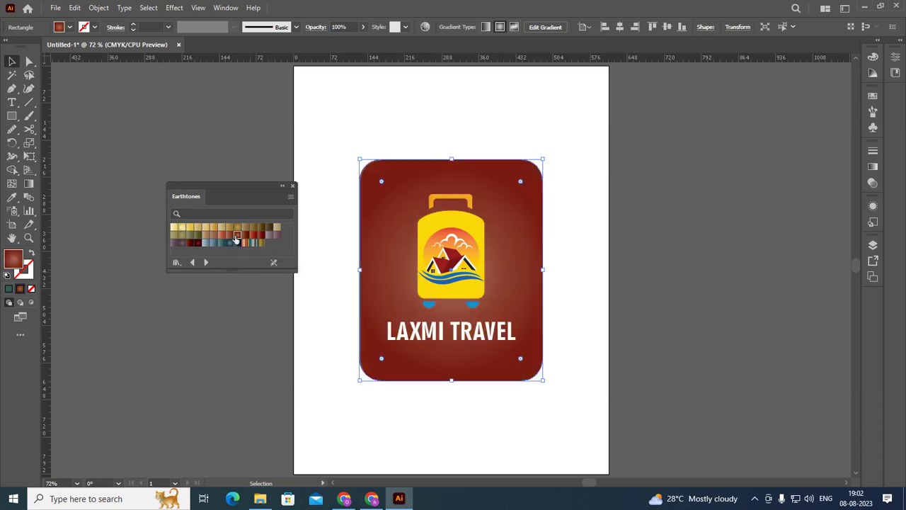
- Advance to the Foliage library and give the card a gold radial gradient
left_click(205, 263)
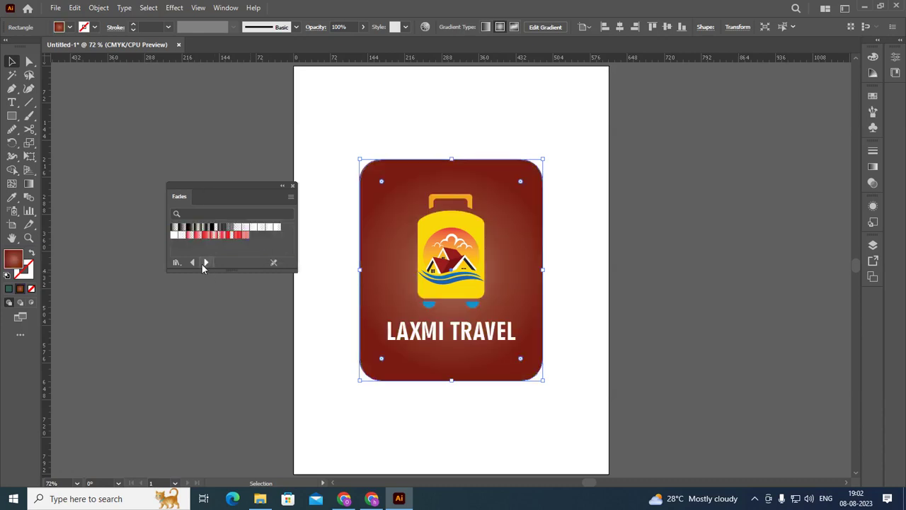
left_click(205, 262)
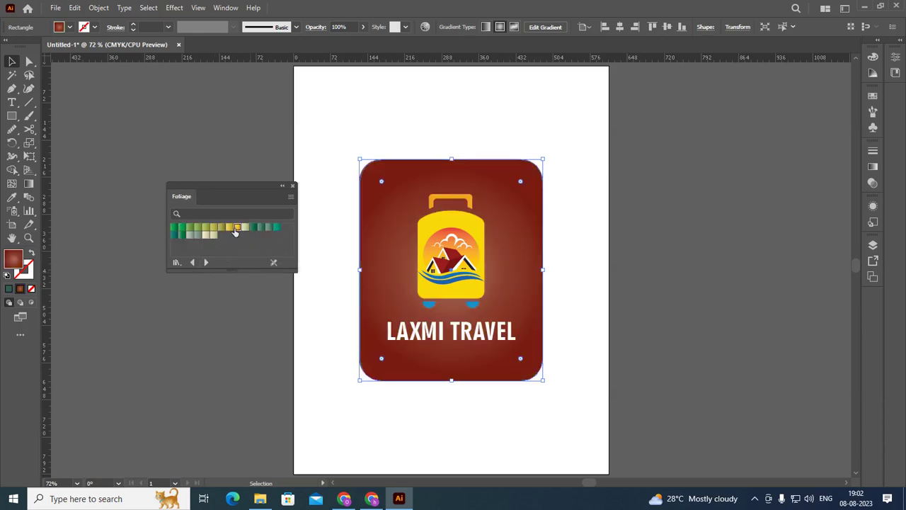
left_click(237, 227)
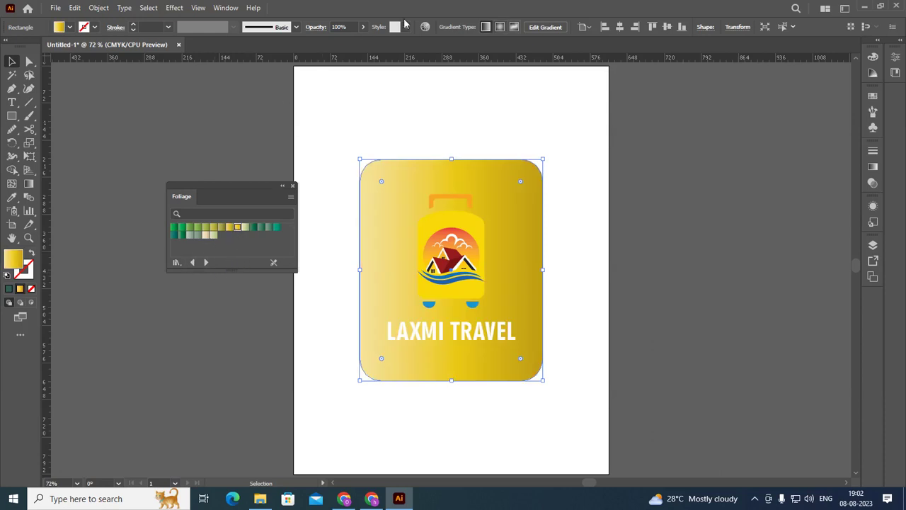
left_click(500, 27)
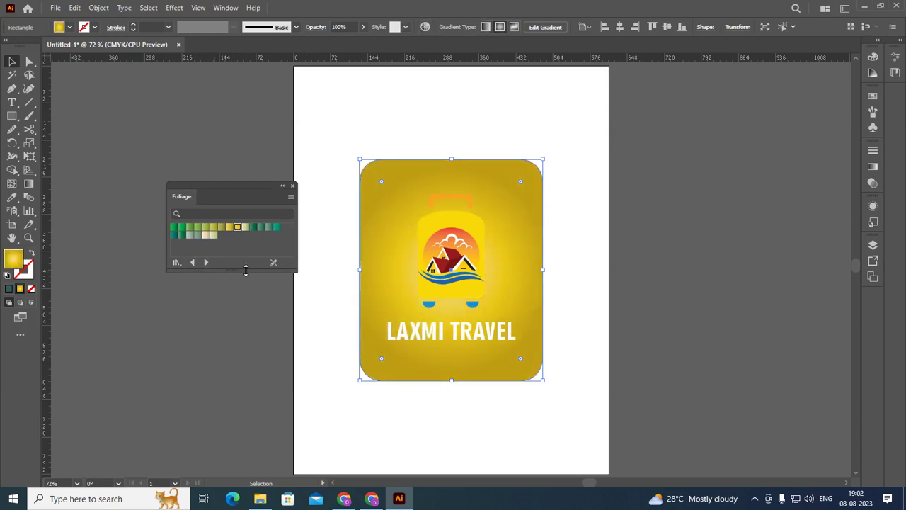
- Step through the gradient libraries from Fruits and Vegetables to Seasons
left_click(207, 262)
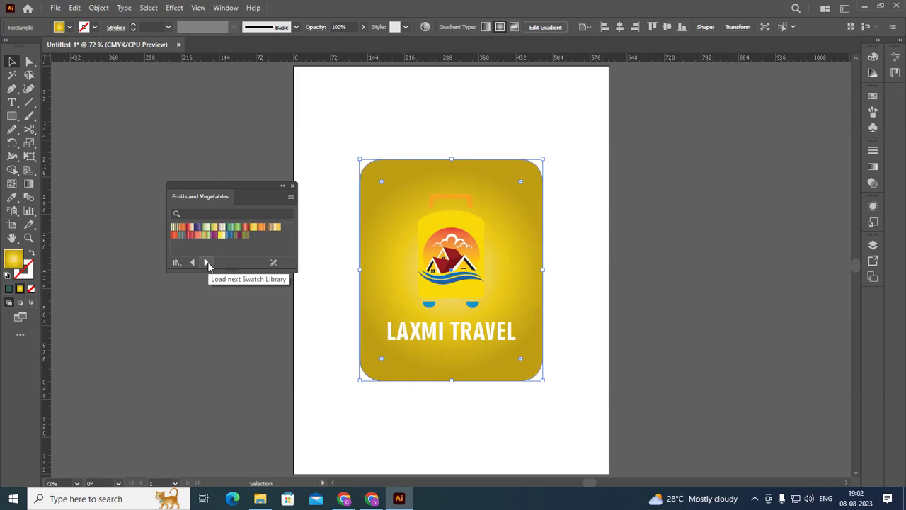
left_click(207, 263)
left_click(207, 263)
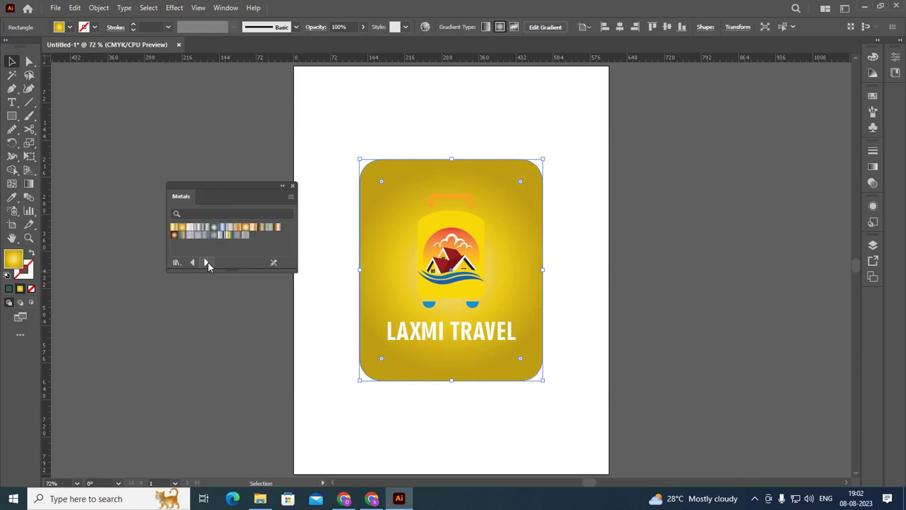
left_click(206, 263)
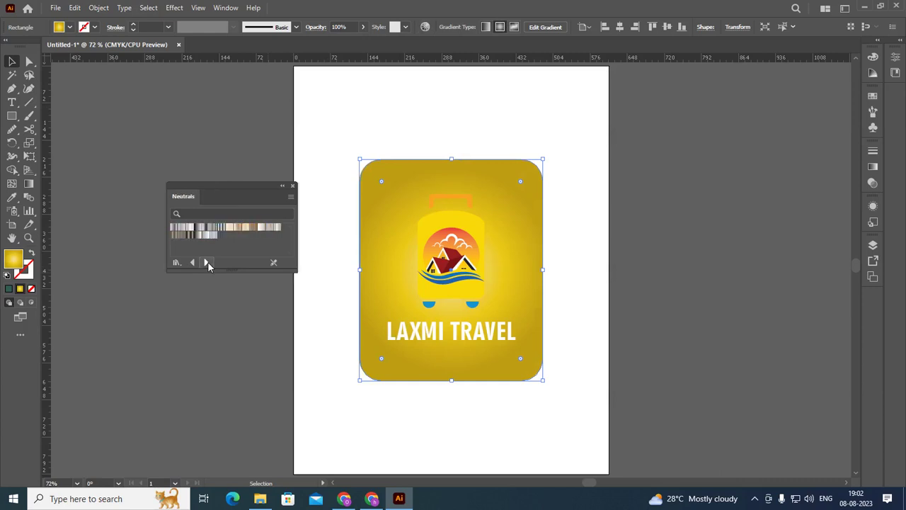
left_click(207, 263)
left_click(206, 262)
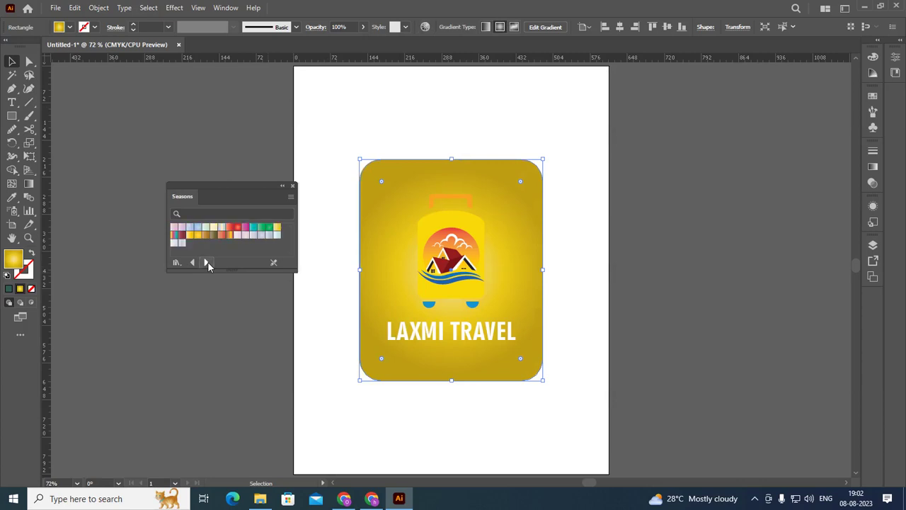
- Try yellow and red Seasons gradients on the card, ending on Autumn Yellow Radial
left_click(197, 237)
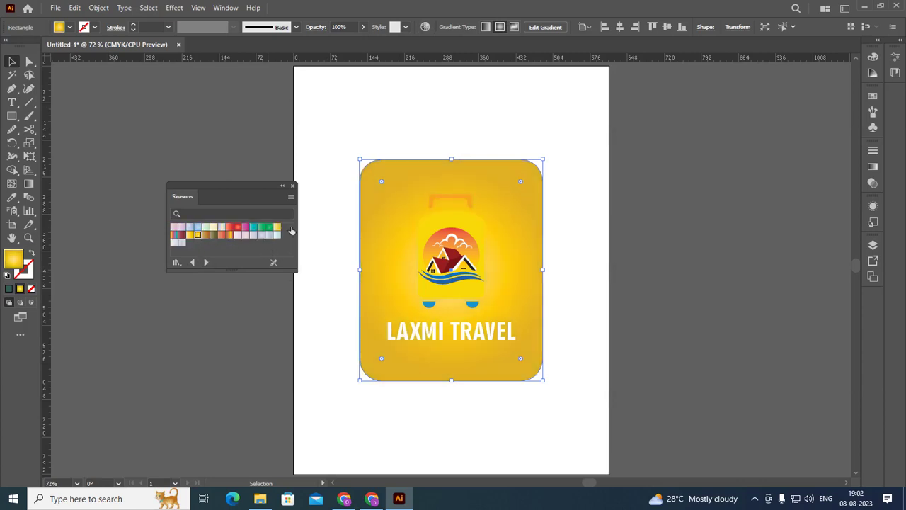
left_click(237, 229)
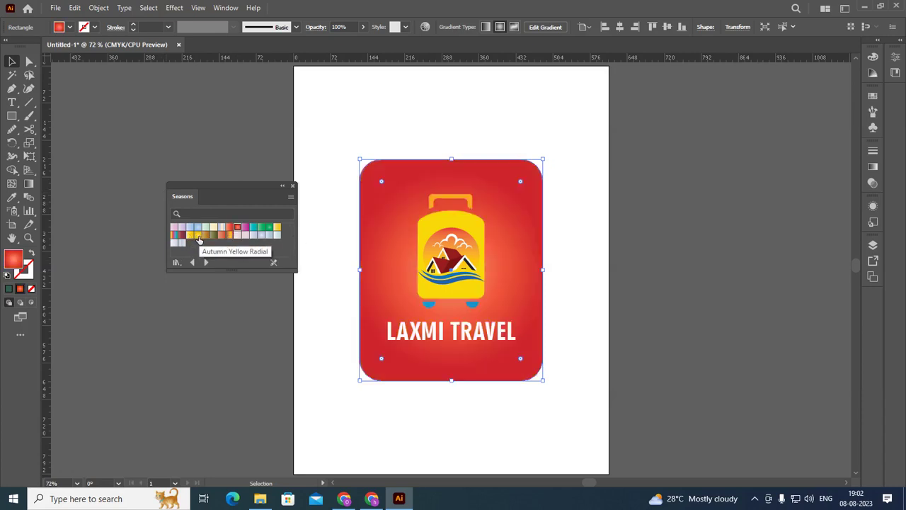
left_click(198, 236)
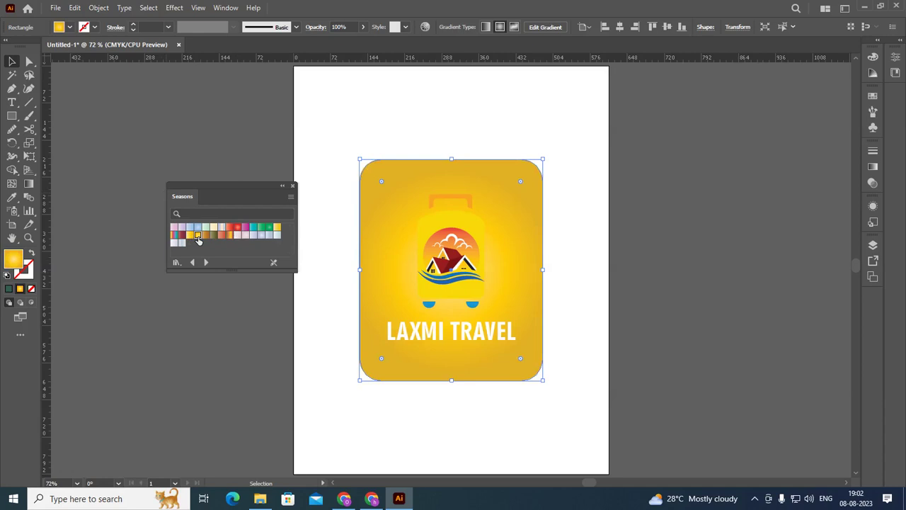
left_click(189, 237)
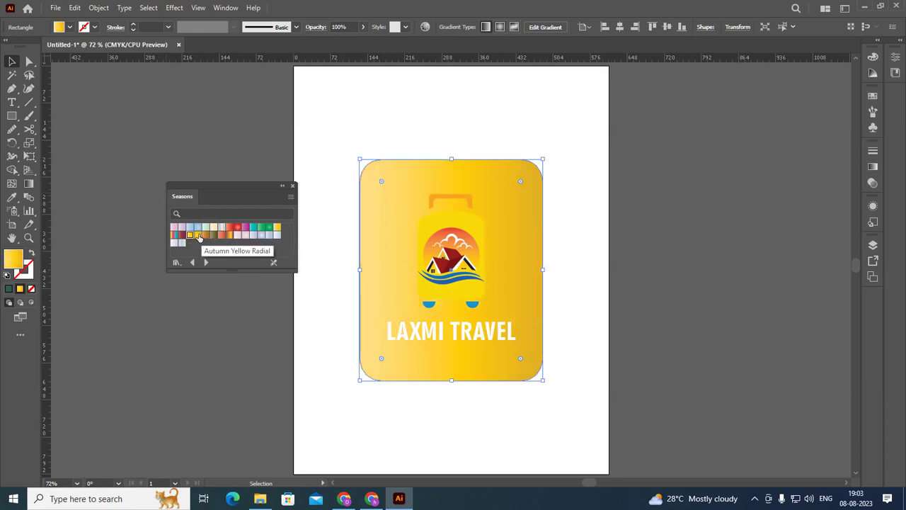
left_click(198, 235)
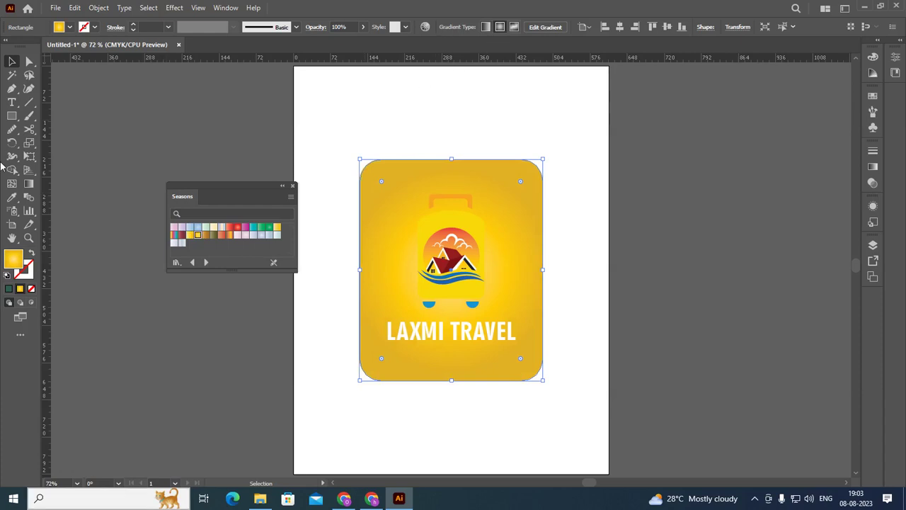
- Undo and redo the card fills until the dark teal radial gradient returns, then select the Eyedropper
left_click(224, 158)
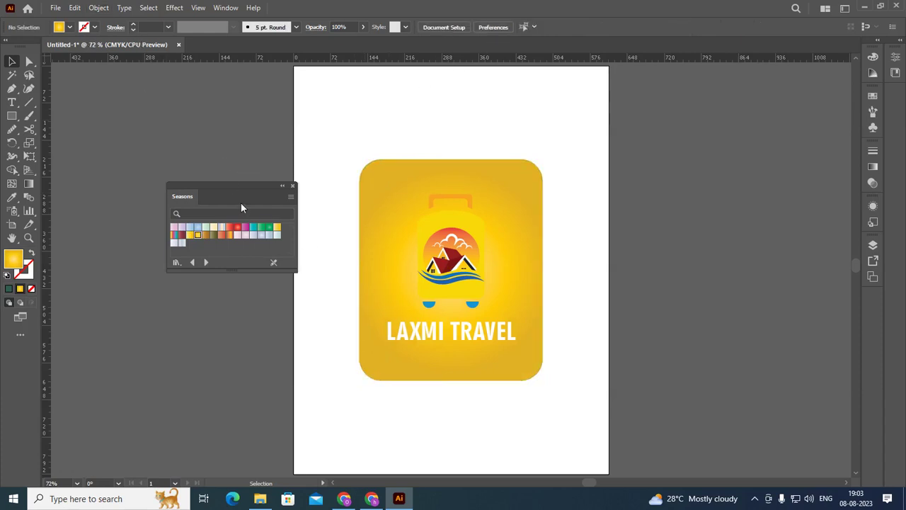
key("ctrl+z")
key("ctrl+z")
key("ctrl+shift+z")
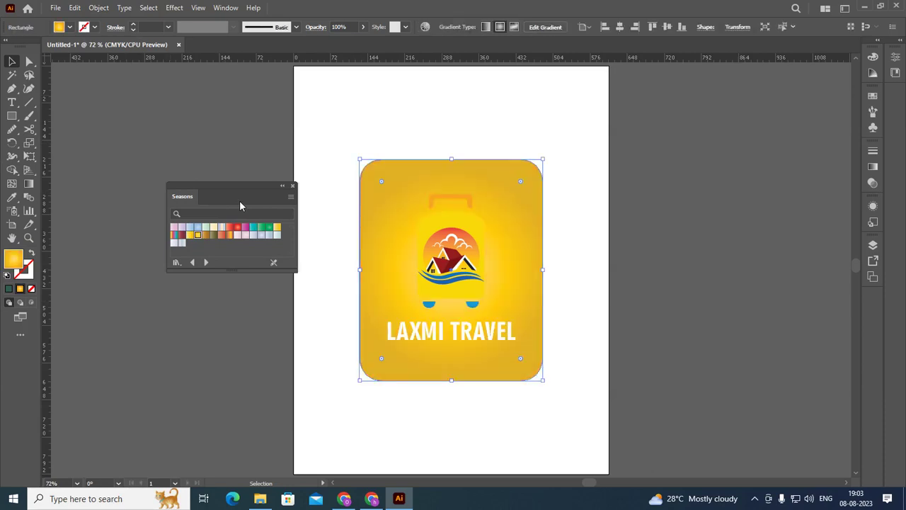
key("ctrl+z")
key("ctrl+z")
key("ctrl+shift+z")
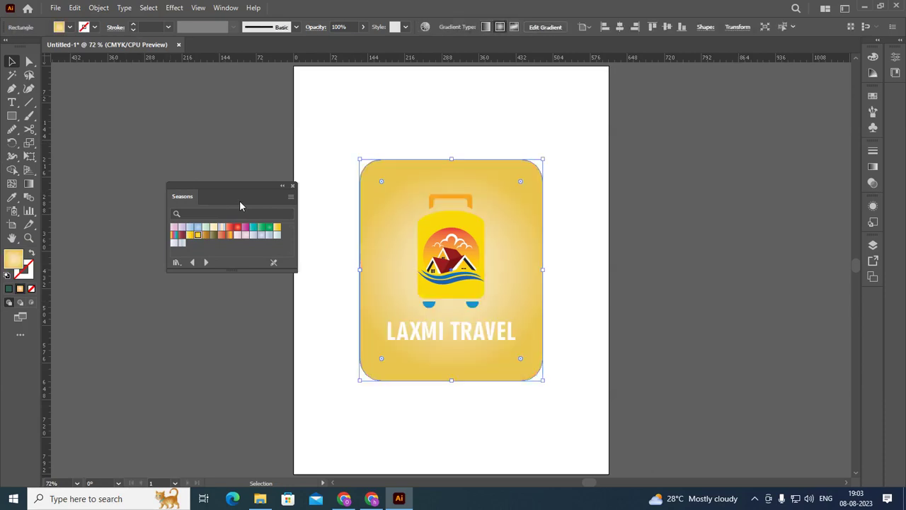
key("ctrl+z")
key("ctrl+z")
key("ctrl+z")
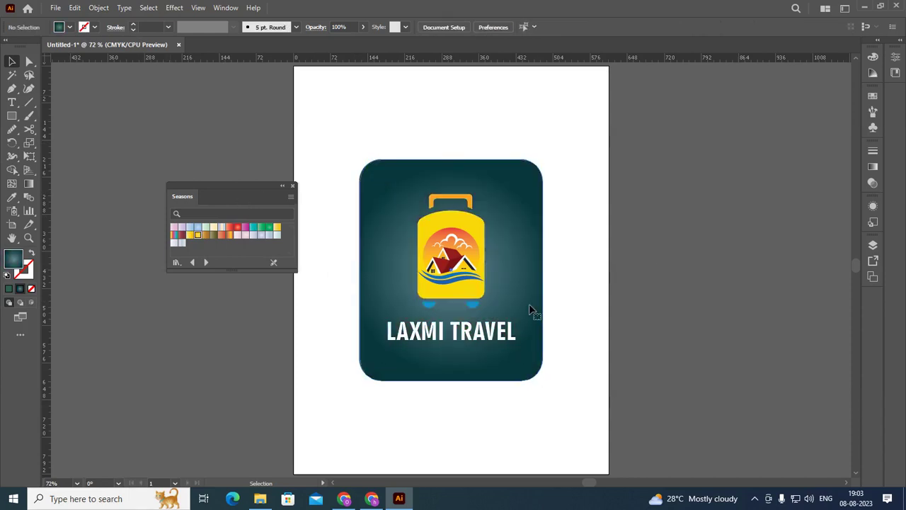
key("i")
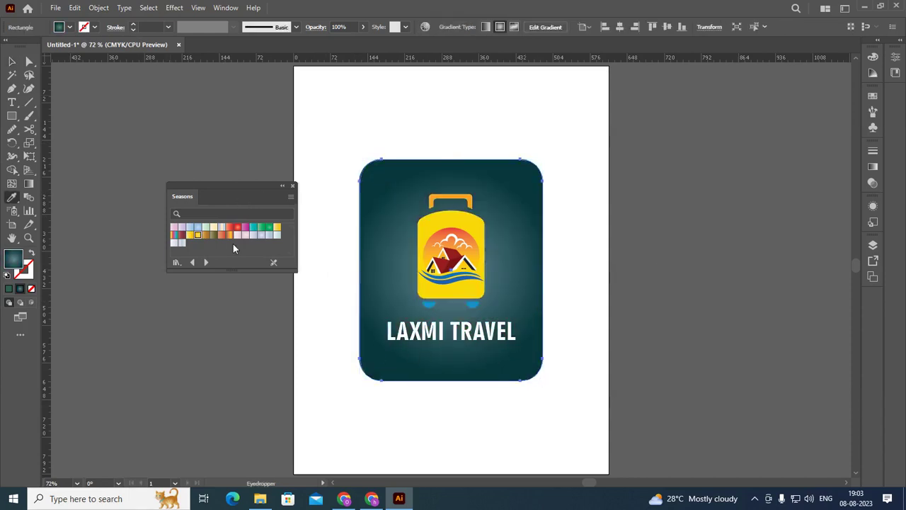
- Cycle the card fill through green and several blues, ending on solid purple
left_click(70, 27)
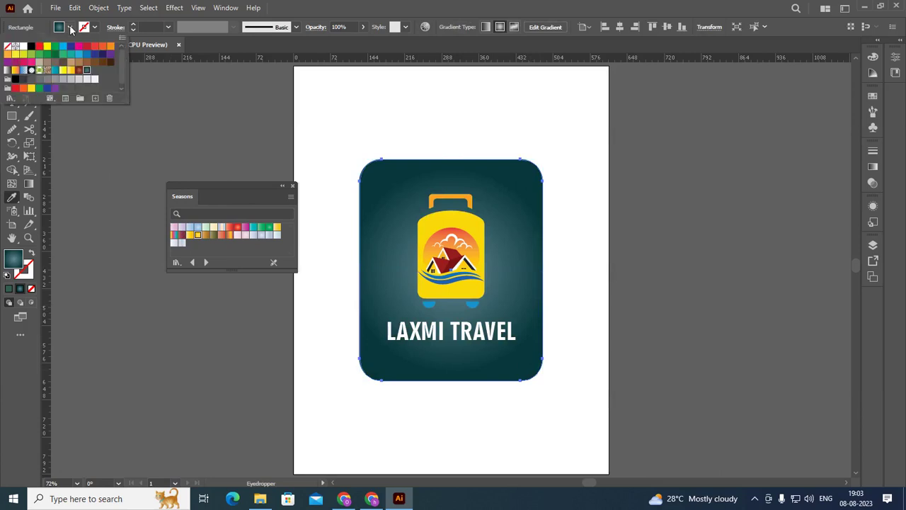
left_click(56, 48)
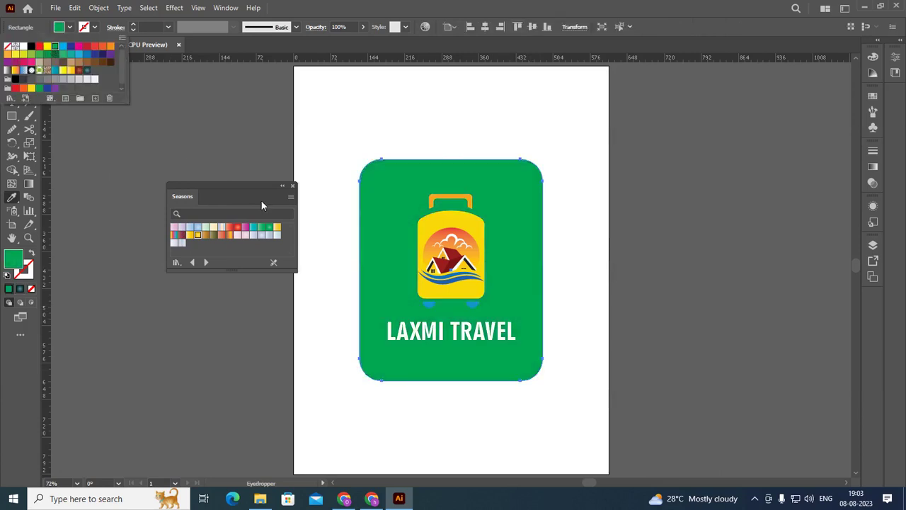
left_click(63, 47)
left_click(72, 48)
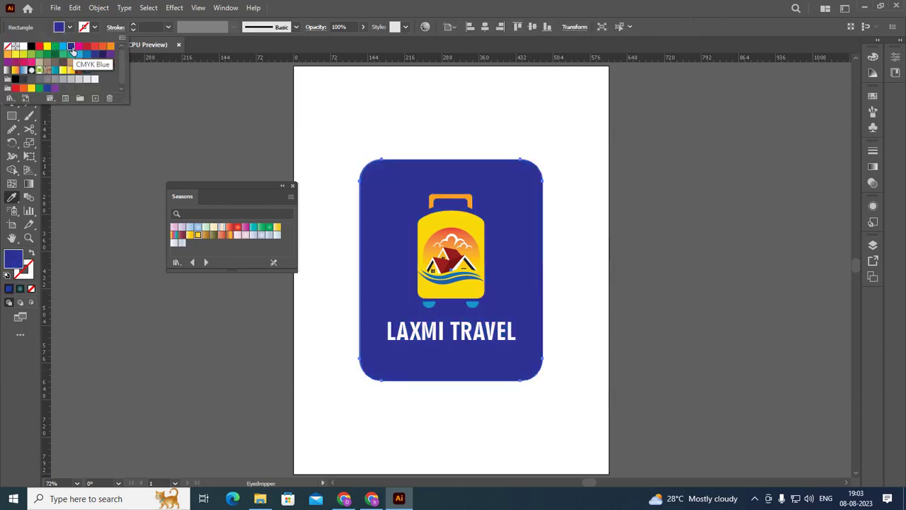
left_click(79, 54)
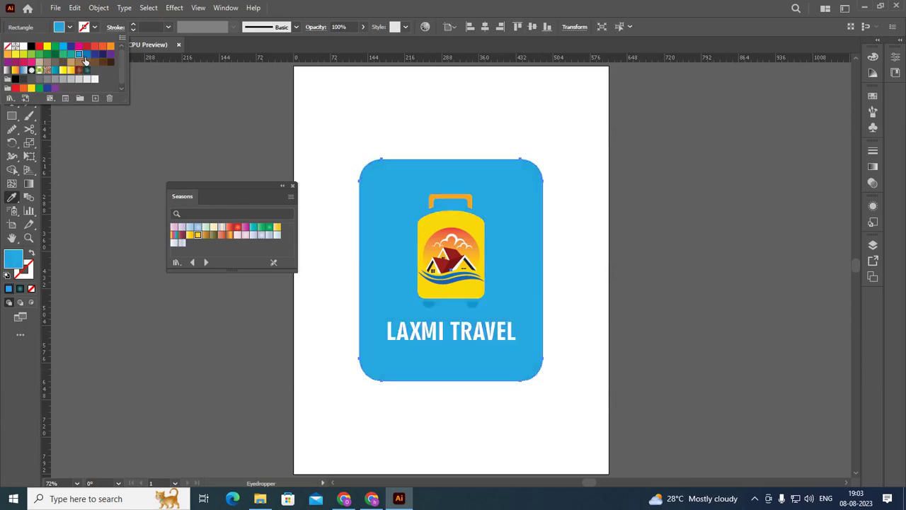
left_click(85, 55)
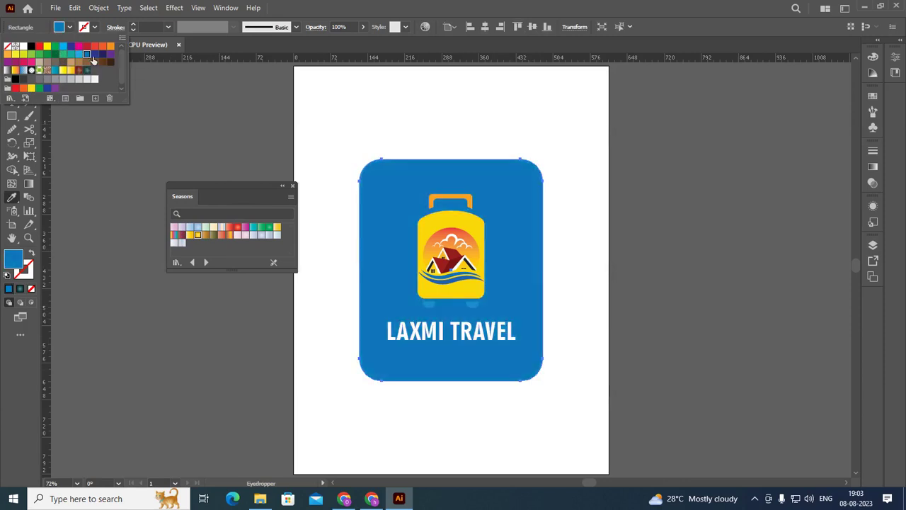
left_click(94, 55)
left_click(102, 55)
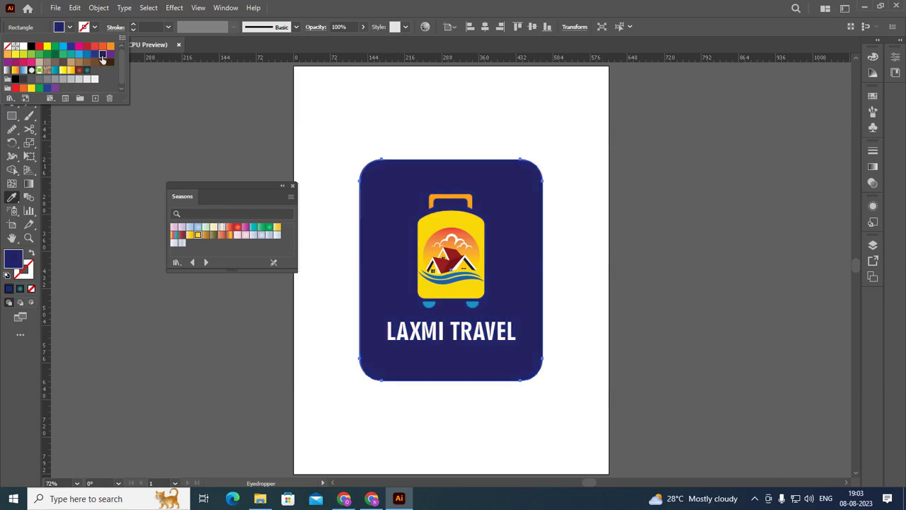
left_click(111, 55)
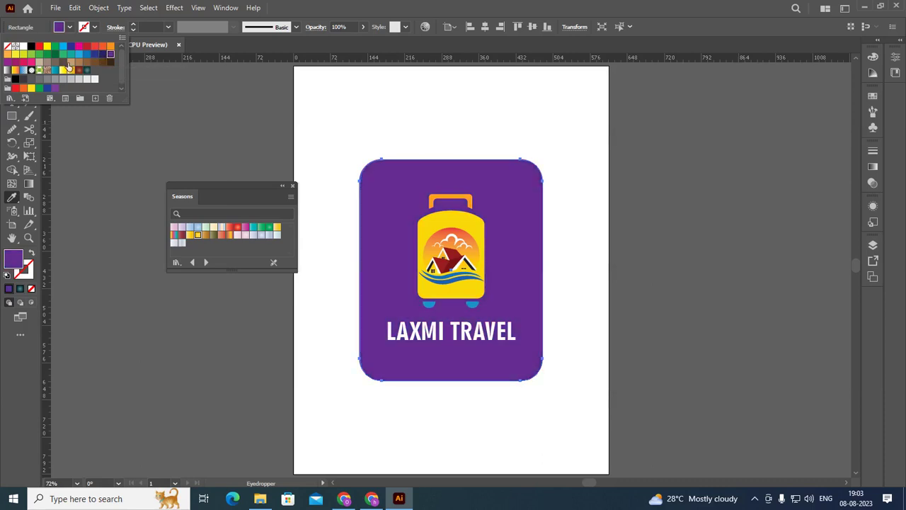
left_click(14, 102)
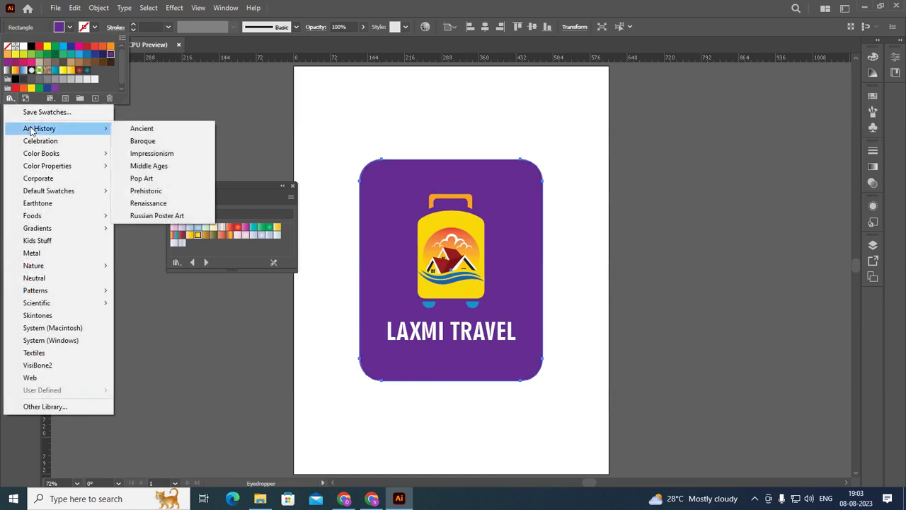
mouse_move(41, 153)
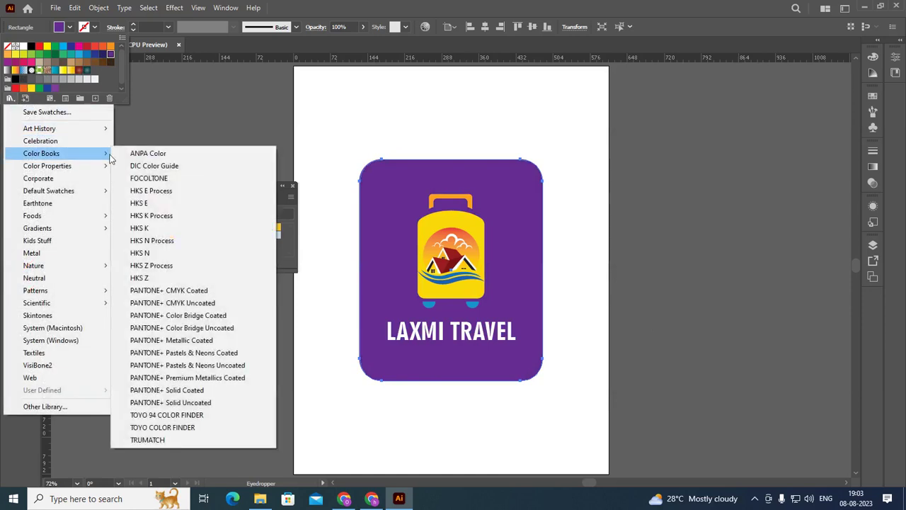
- Open the ANPA Color book, enlarge its panel and switch to FOCOLTONE
left_click(150, 154)
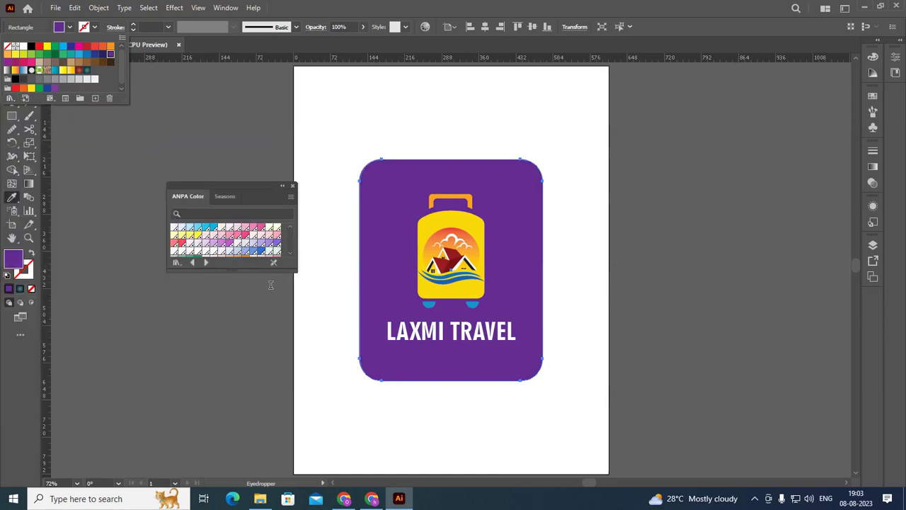
left_click(224, 297)
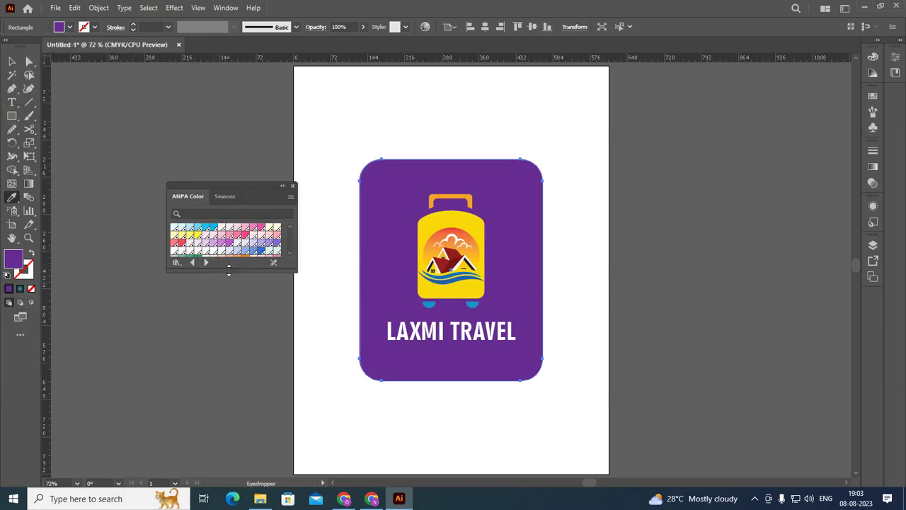
left_click_drag(232, 269, 231, 430)
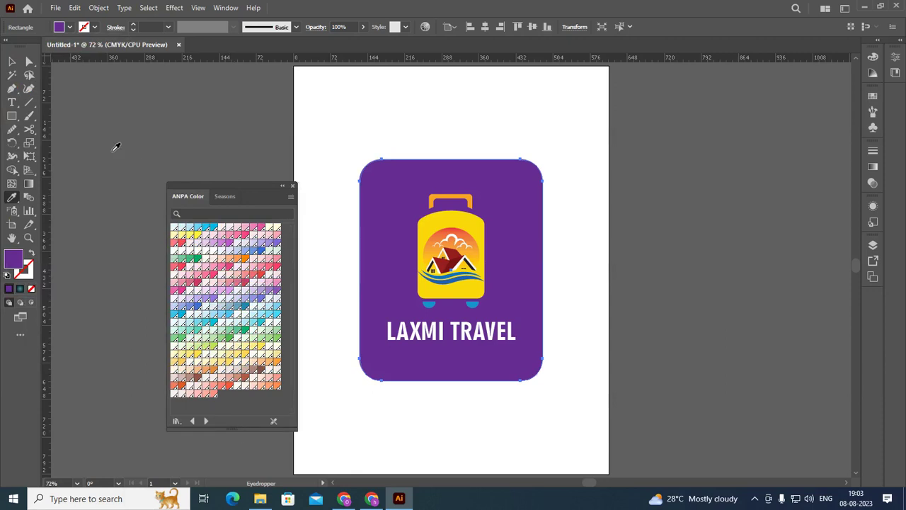
left_click(206, 422)
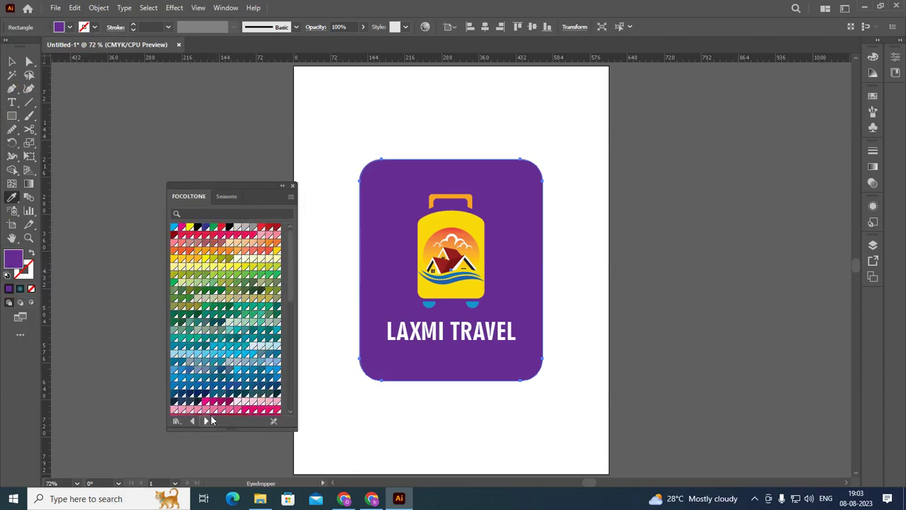
- Fill the card with FOCOLTONE greens, settling on dark green, then deselect it
left_click(230, 275)
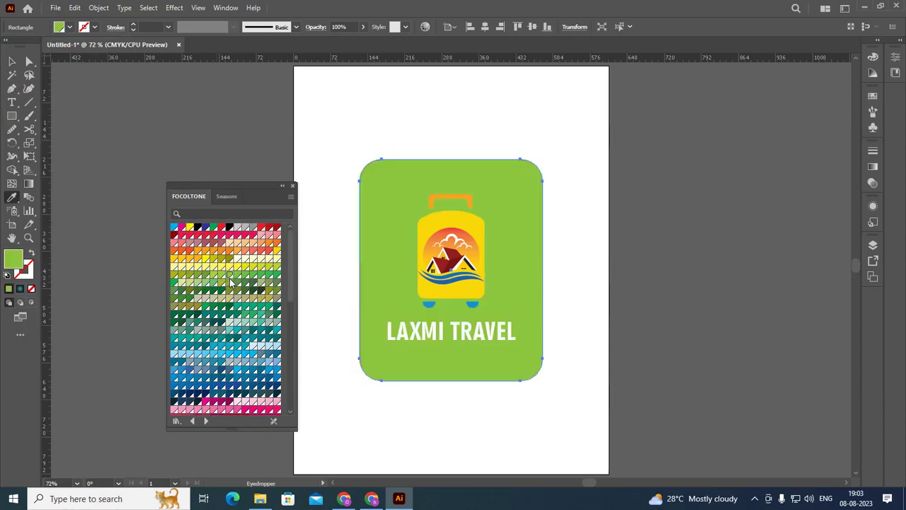
left_click(174, 283)
left_click(173, 283)
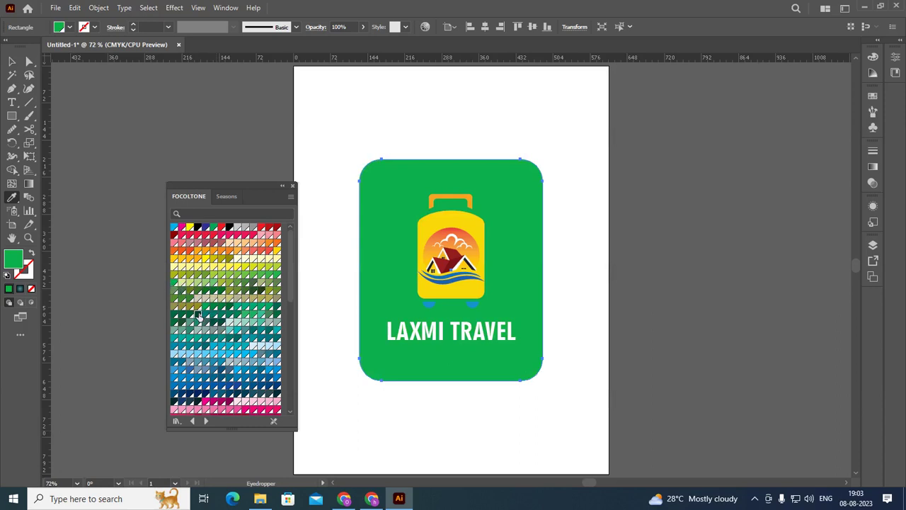
left_click(198, 315)
left_click(12, 61)
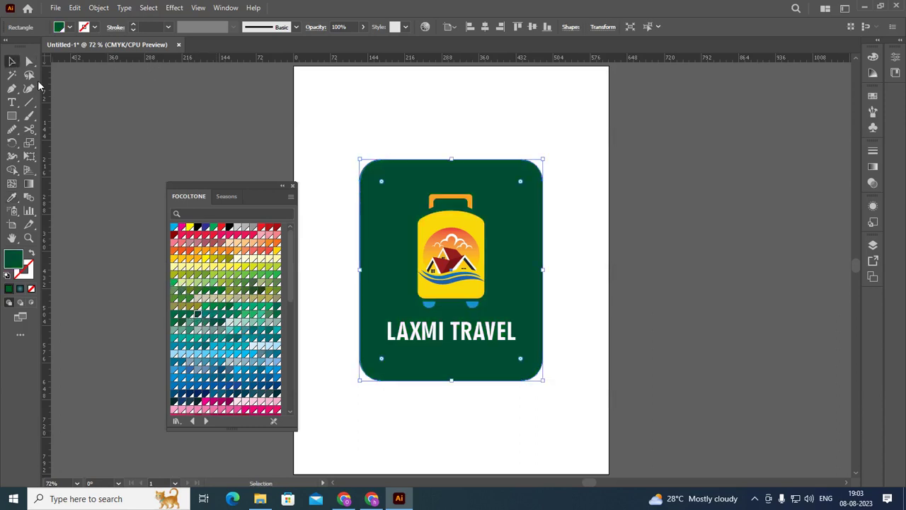
left_click(120, 134)
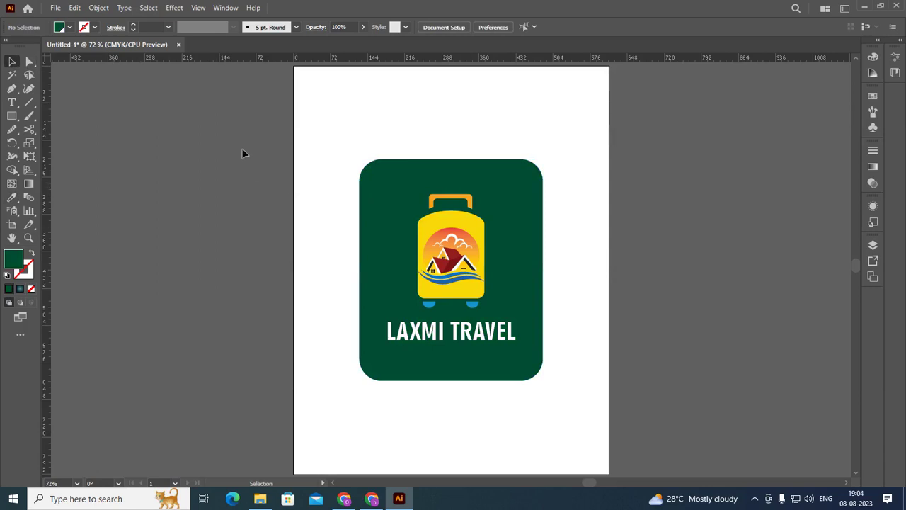
- Scale the whole logo and card up together to about 418.53 × 505.07 pt
key("ctrl+minus")
left_click_drag(219, 130, 588, 390)
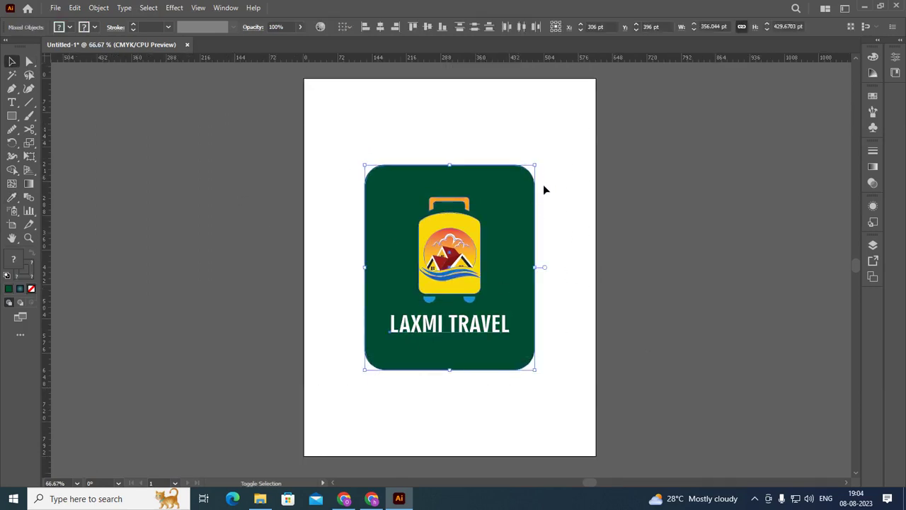
left_click_drag(535, 166, 551, 143)
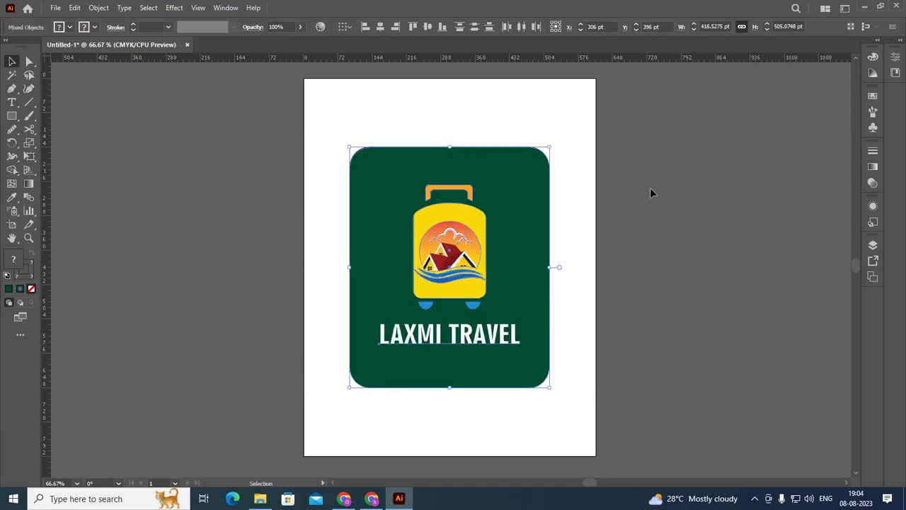
left_click(650, 188)
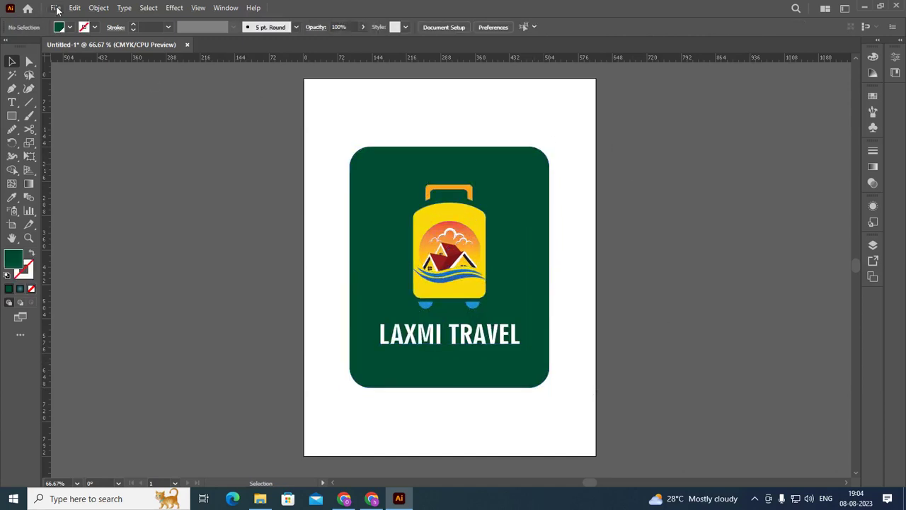
left_click(755, 500)
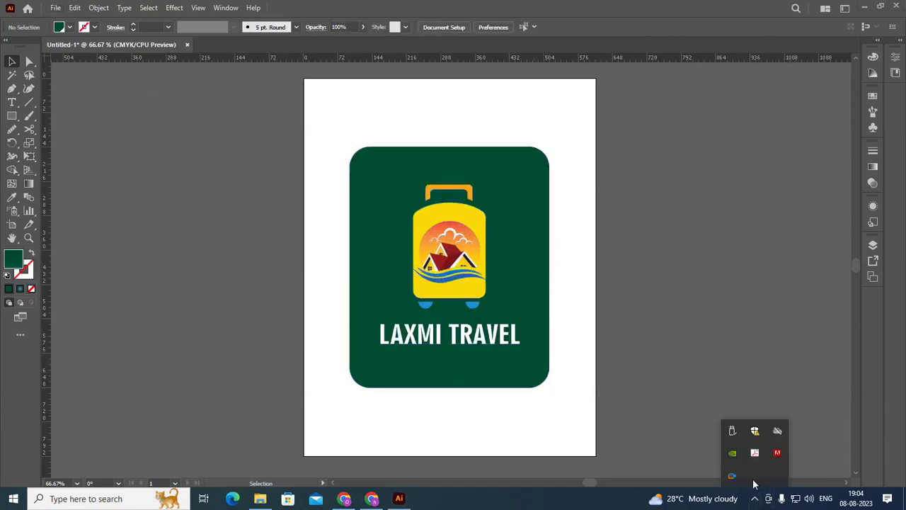